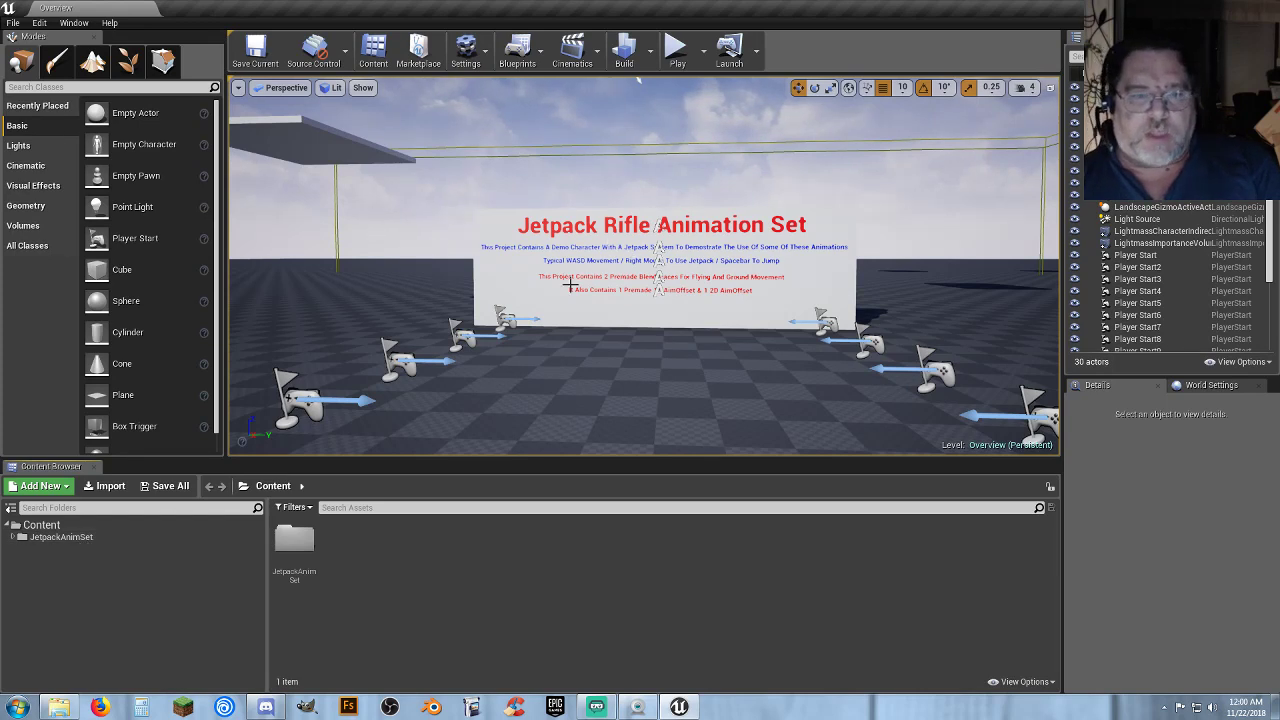
Step: Play the Overview level in the editor and fly the demo character around the floating platforms with the jetpack
mouse_move(571, 285)
right_down()
mouse_move(700, 278)
mouse_move(600, 280)
mouse_move(610, 220)
mouse_move(620, 260)
mouse_move(710, 230)
mouse_move(630, 300)
mouse_move(535, 250)
mouse_move(620, 290)
mouse_move(625, 270)
mouse_move(628, 300)
mouse_move(573, 300)
right_up()
key(w)
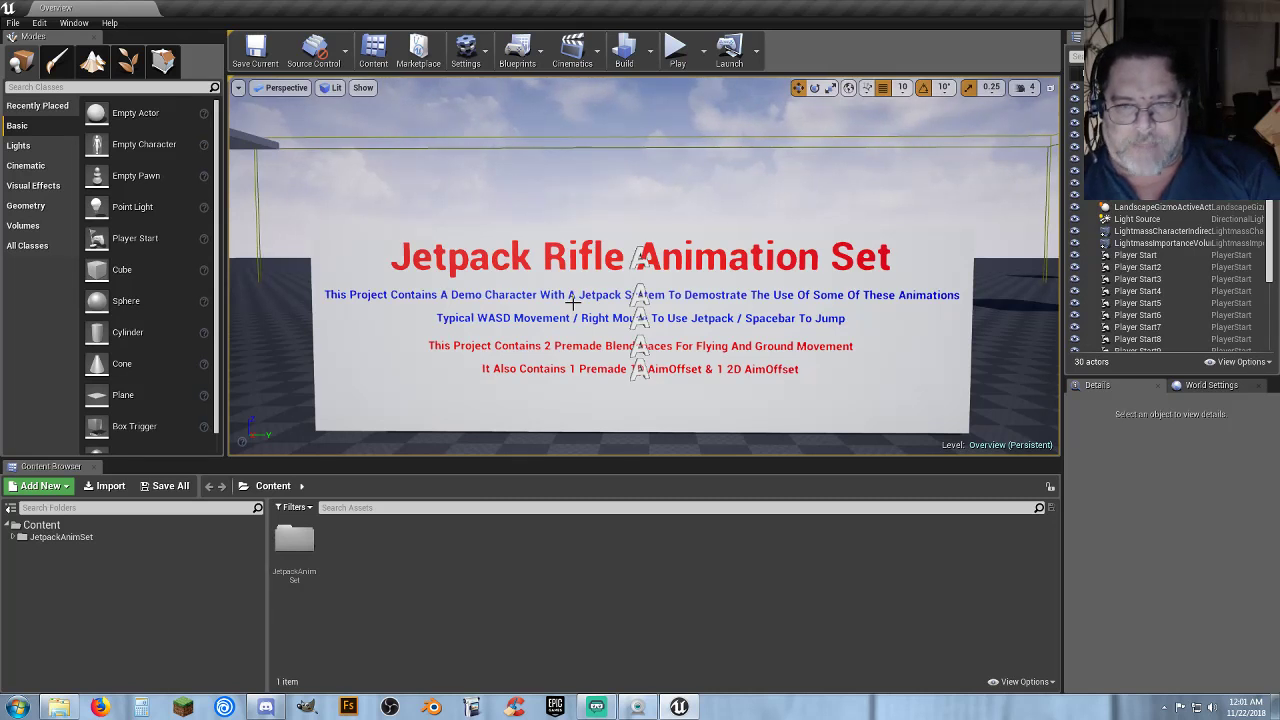
click(677, 55)
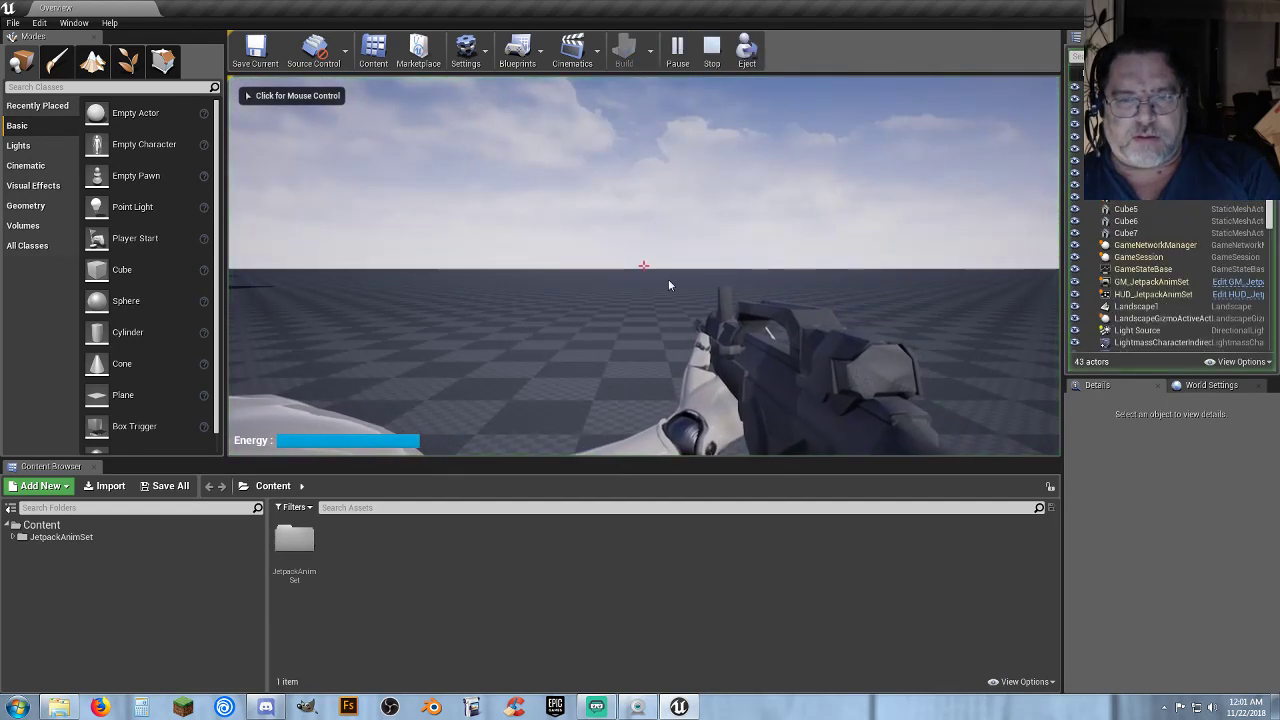
click(729, 306)
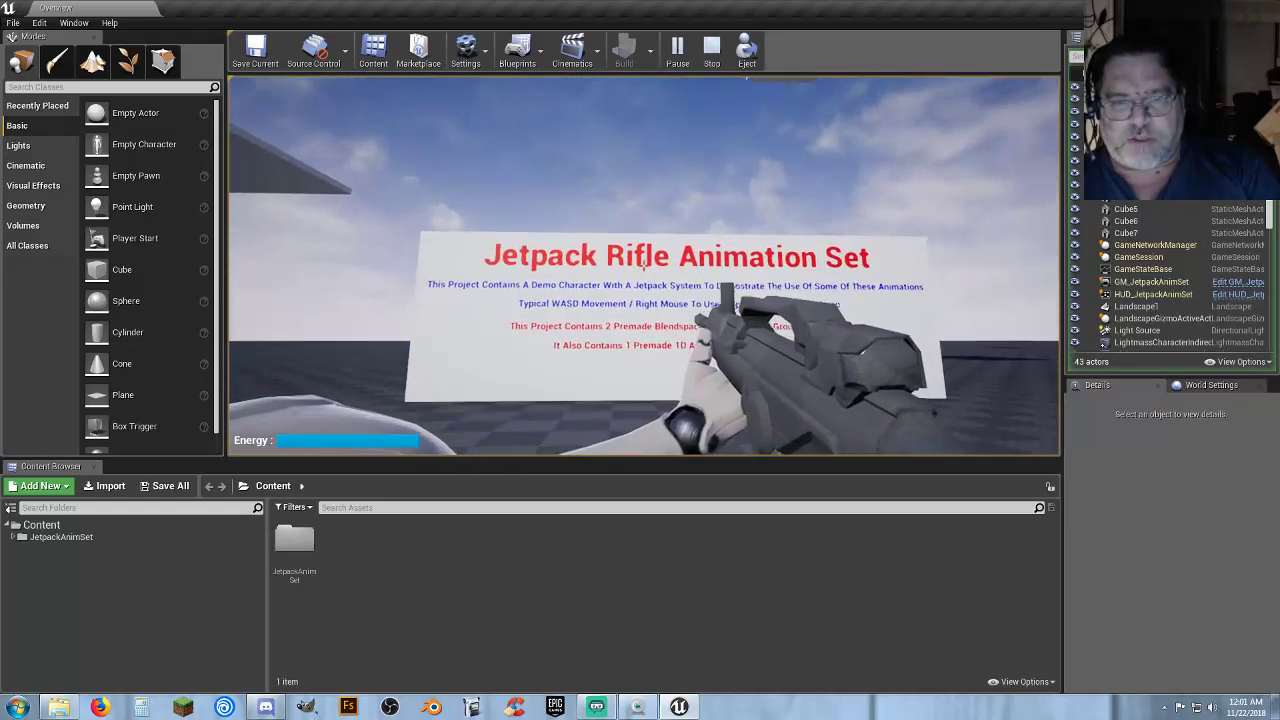
right_click(644, 265)
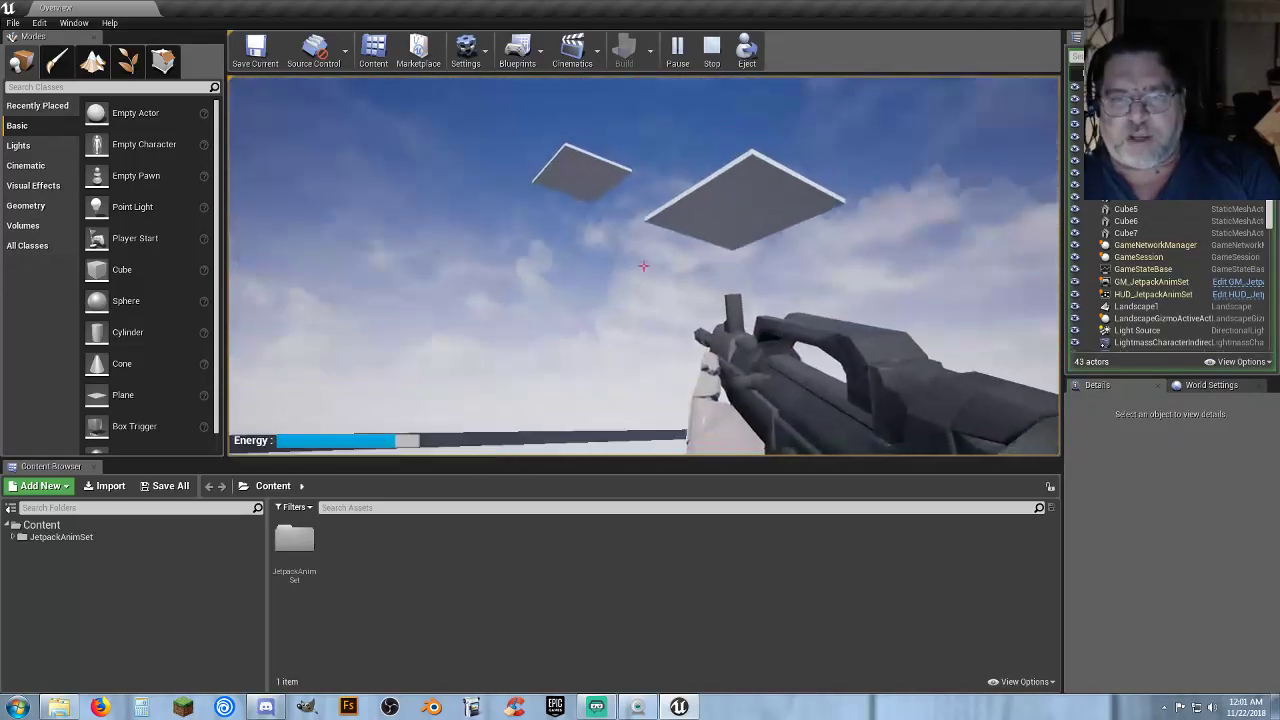
key(w)
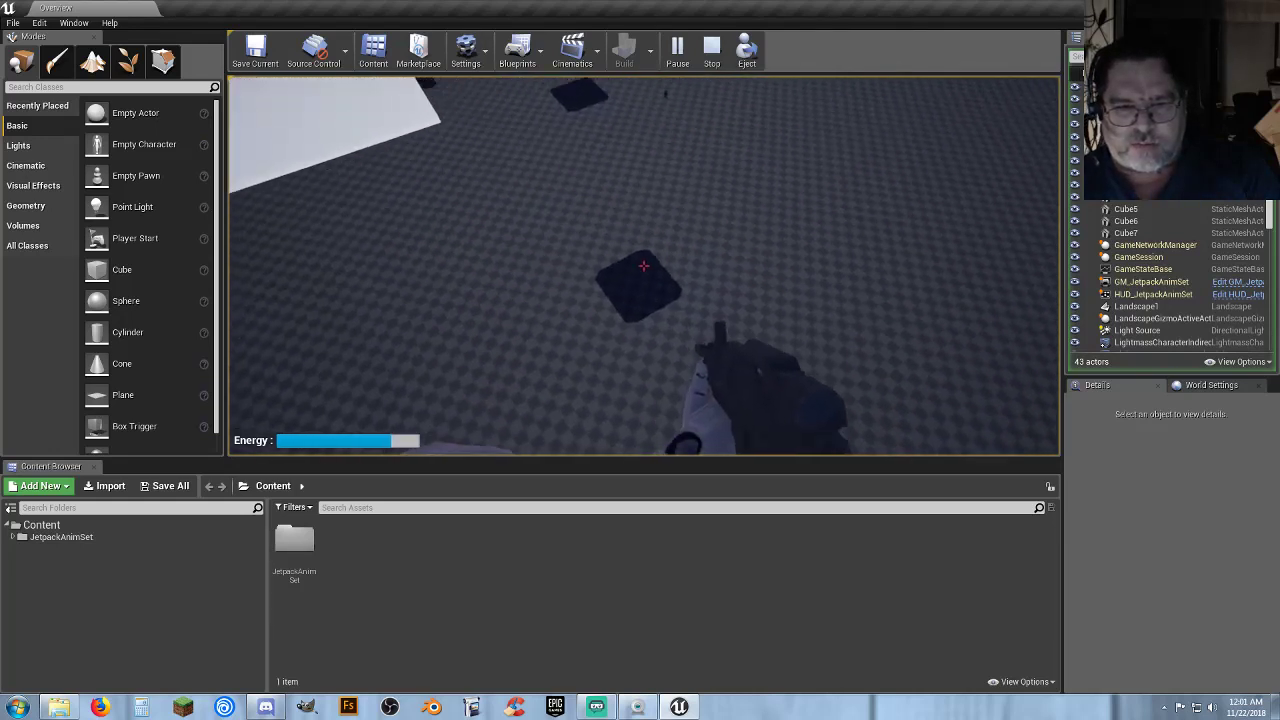
key(w)
key(space)
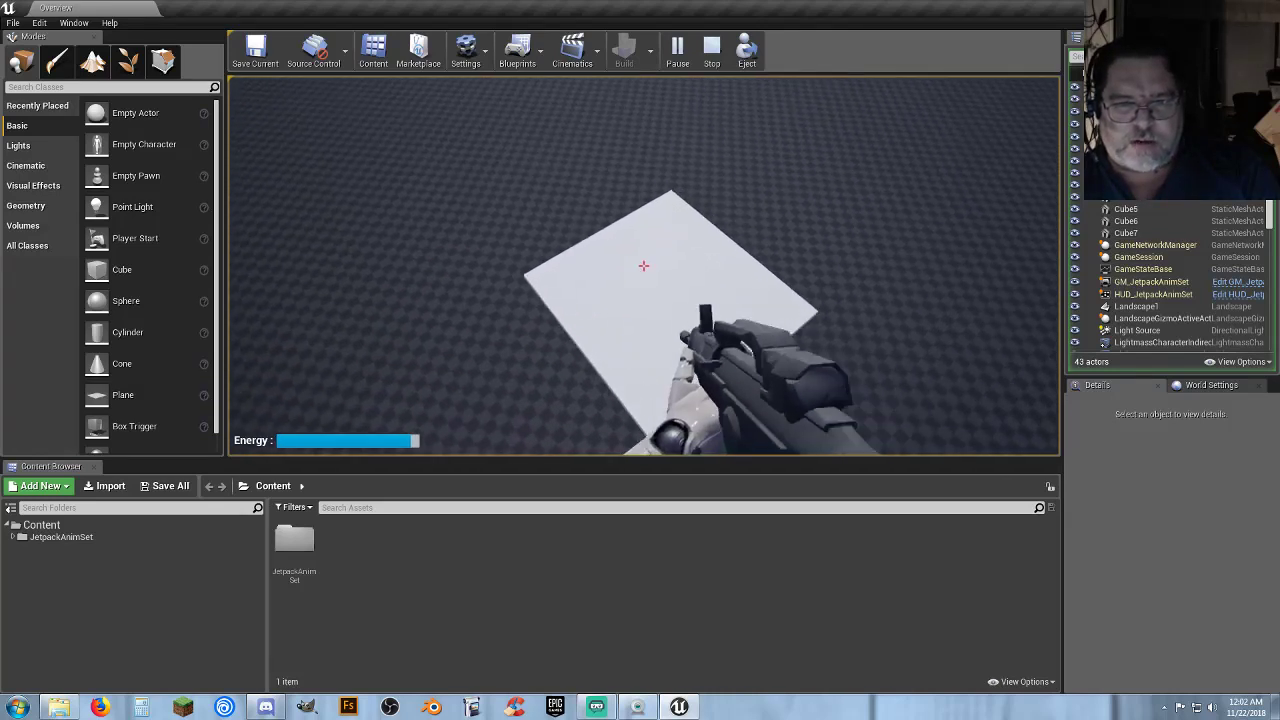
key(w)
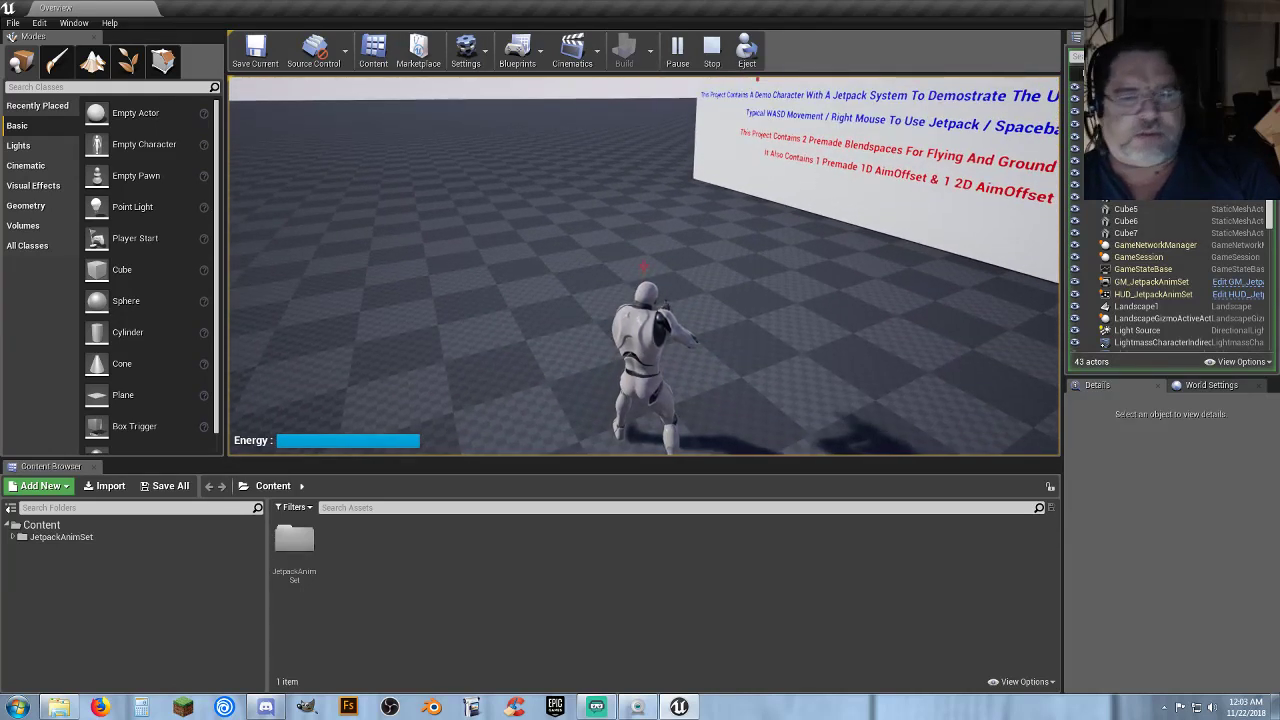
key(a)
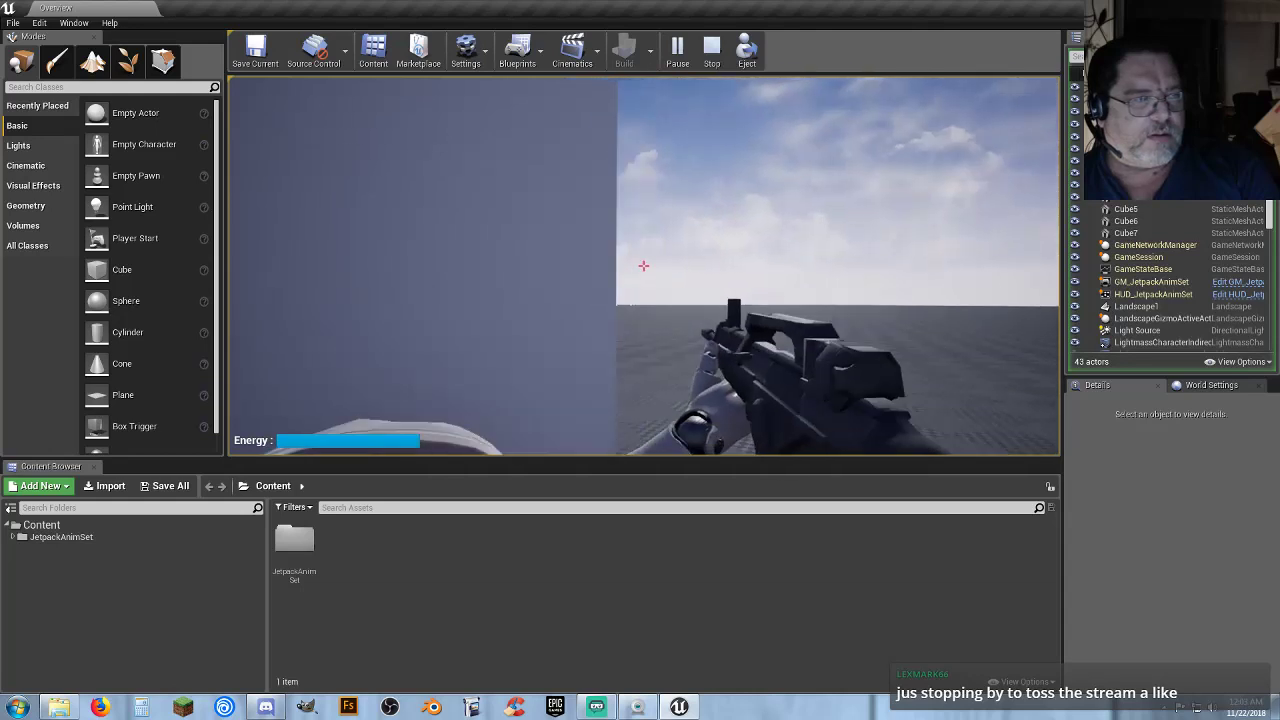
Step: Test jumping and jetpack flight in third-person view by landing on a floating platform, and end the play session
key(v)
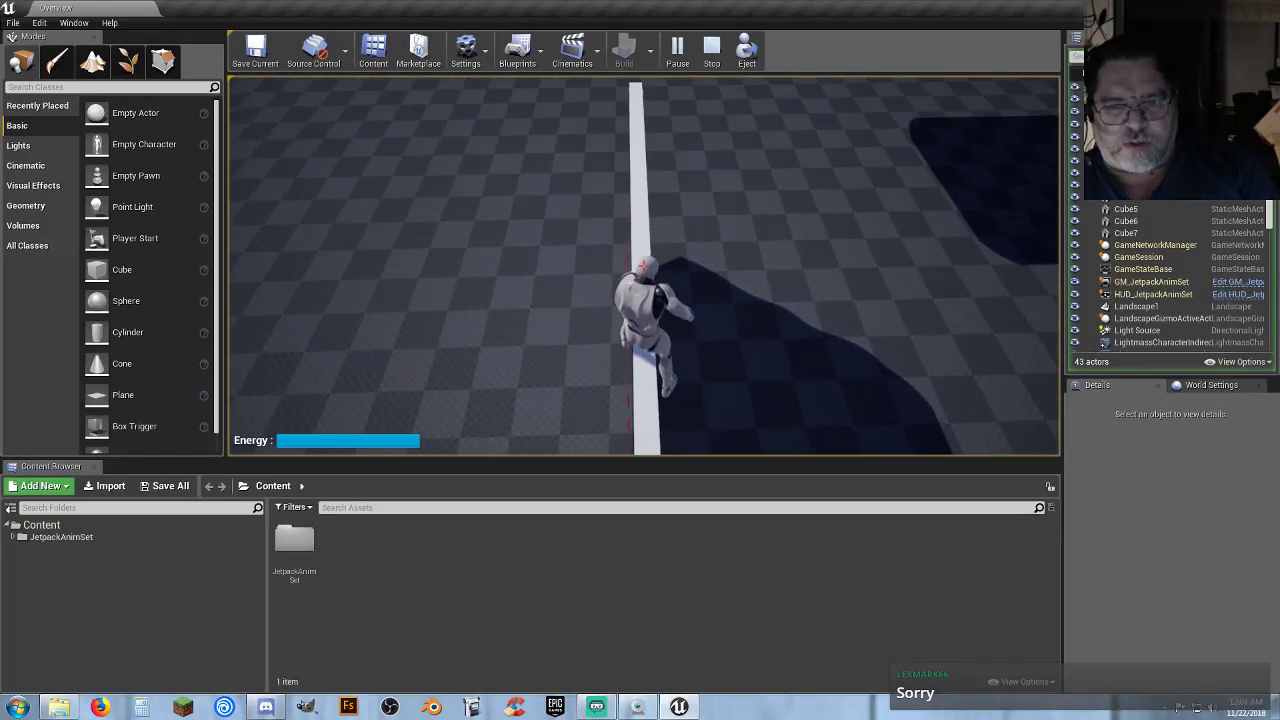
key(w)
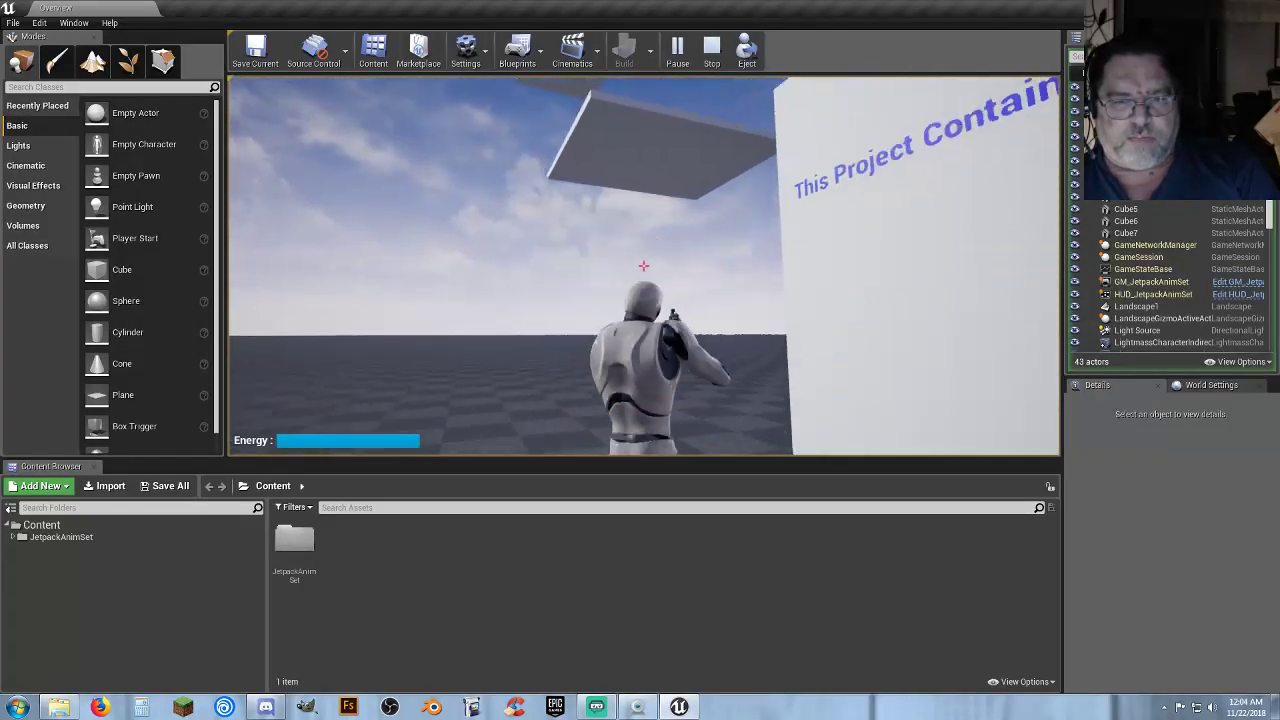
key(space)
key(space)
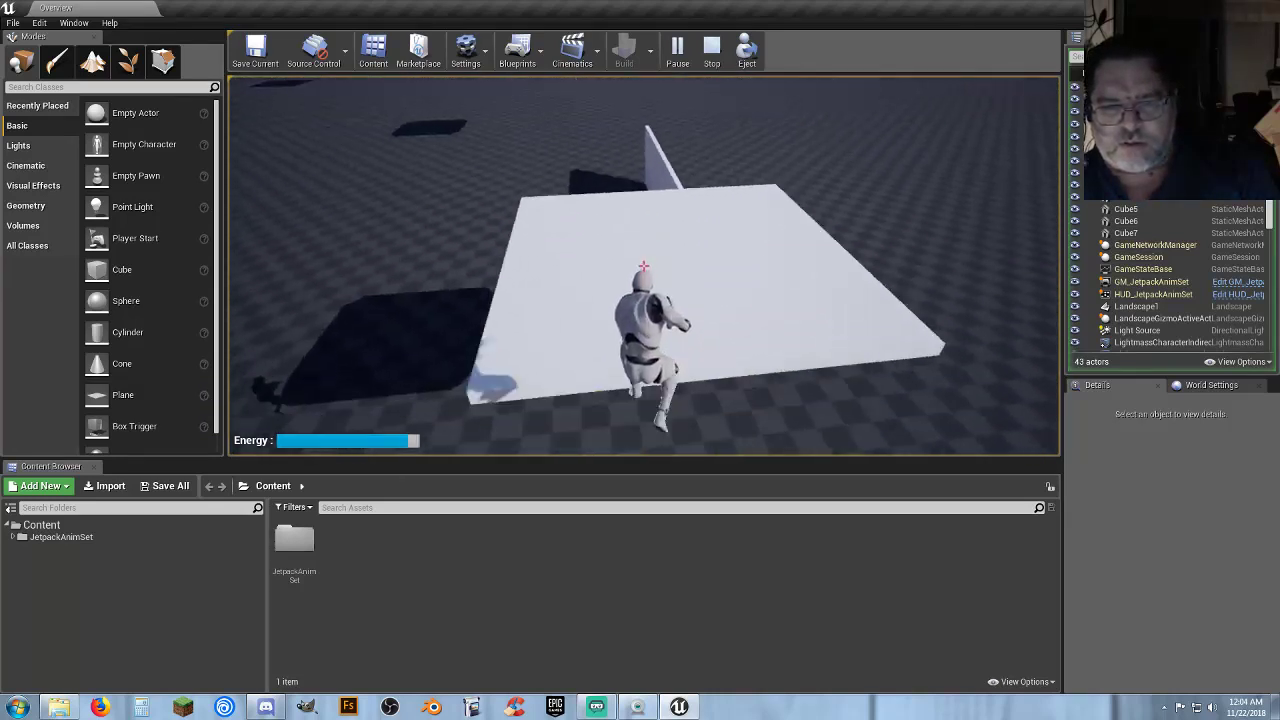
key(space)
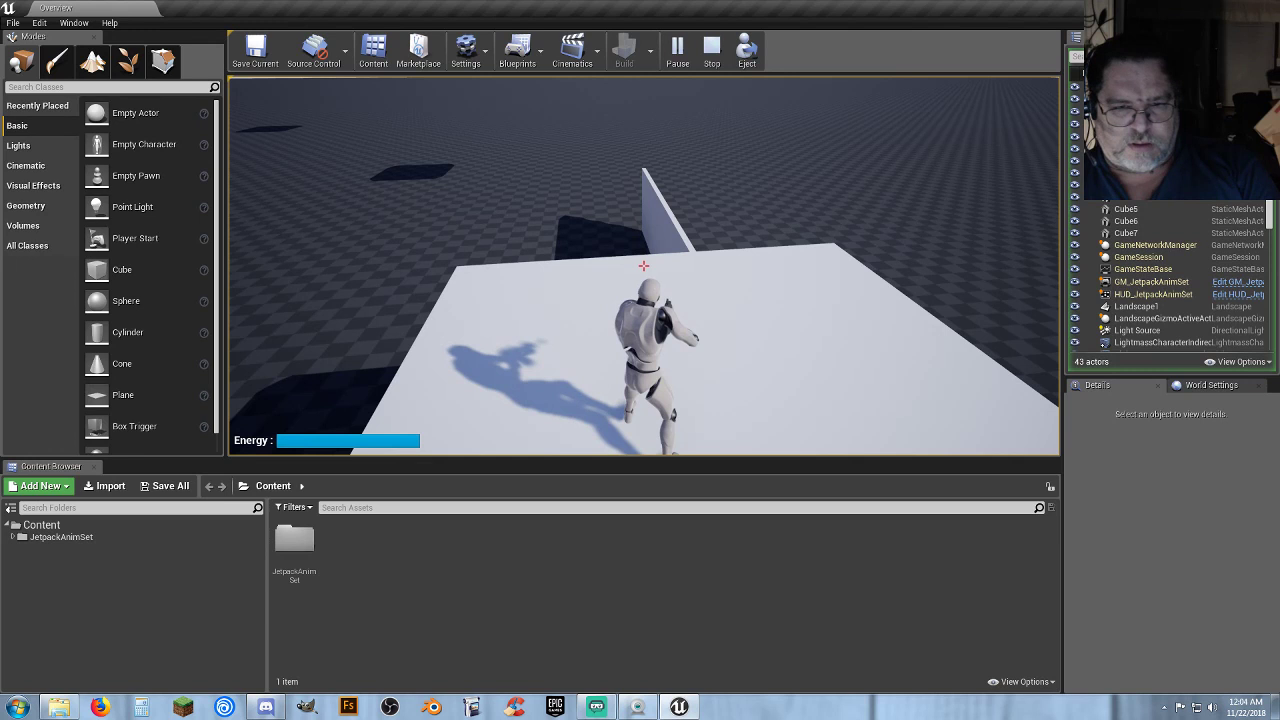
key(Escape)
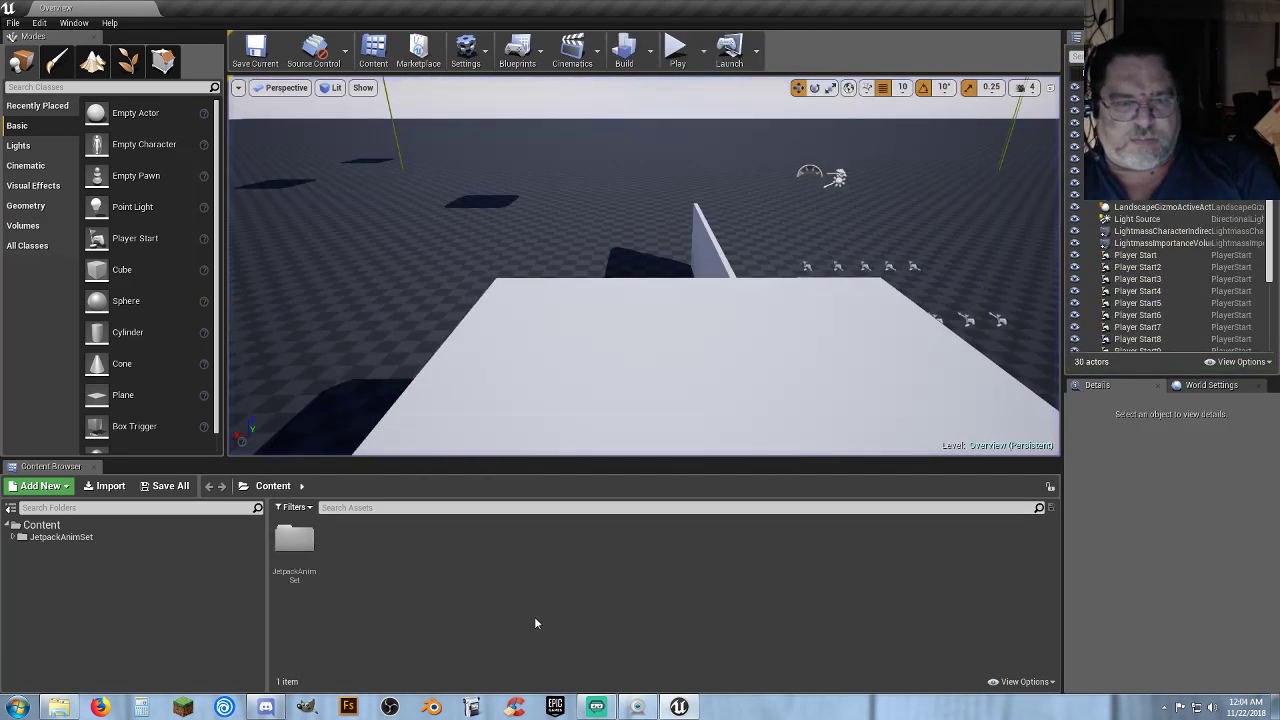
Step: Switch to the Epic Games Launcher and open the Animations category of the Unreal Engine Marketplace
click(556, 706)
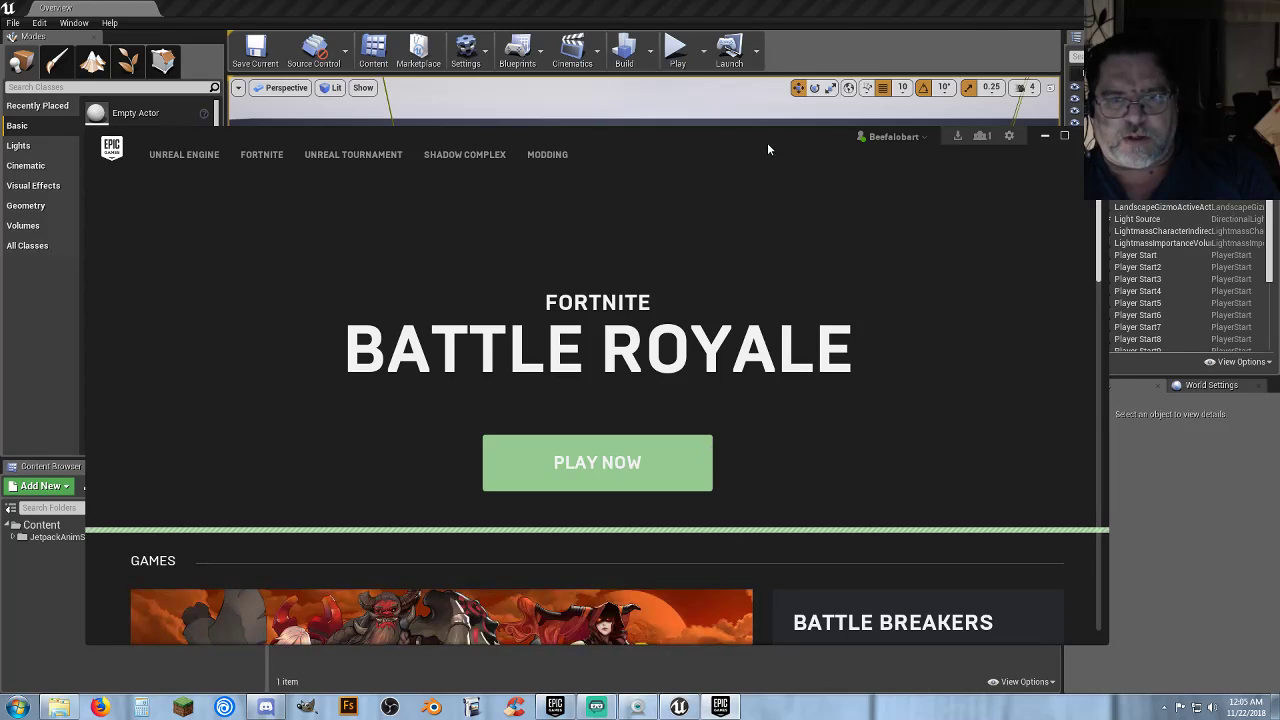
drag(767, 149, 734, 126)
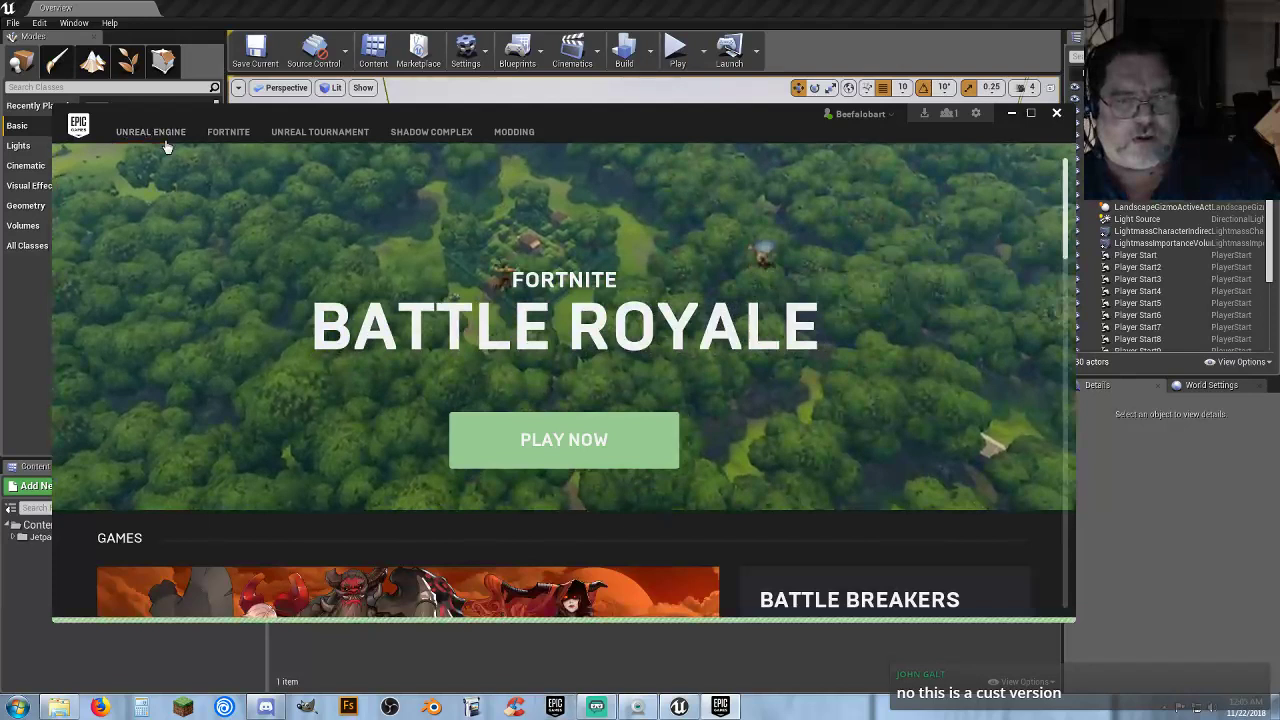
click(163, 138)
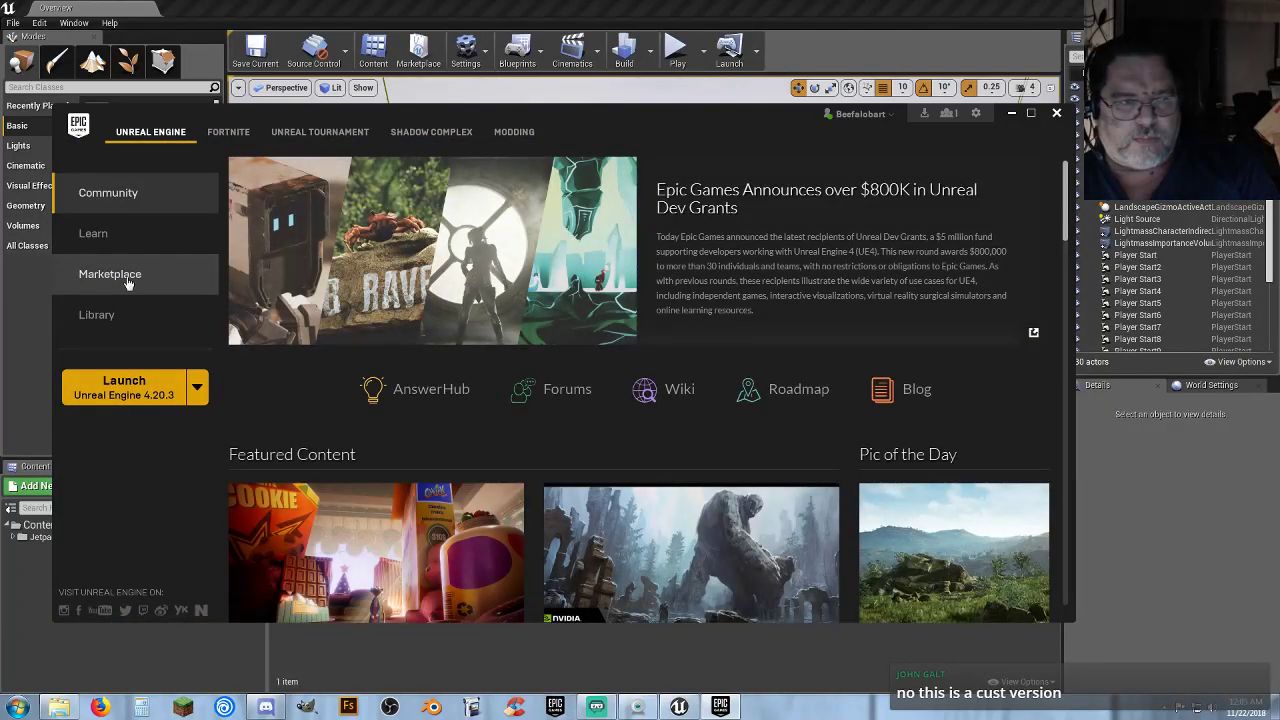
click(128, 284)
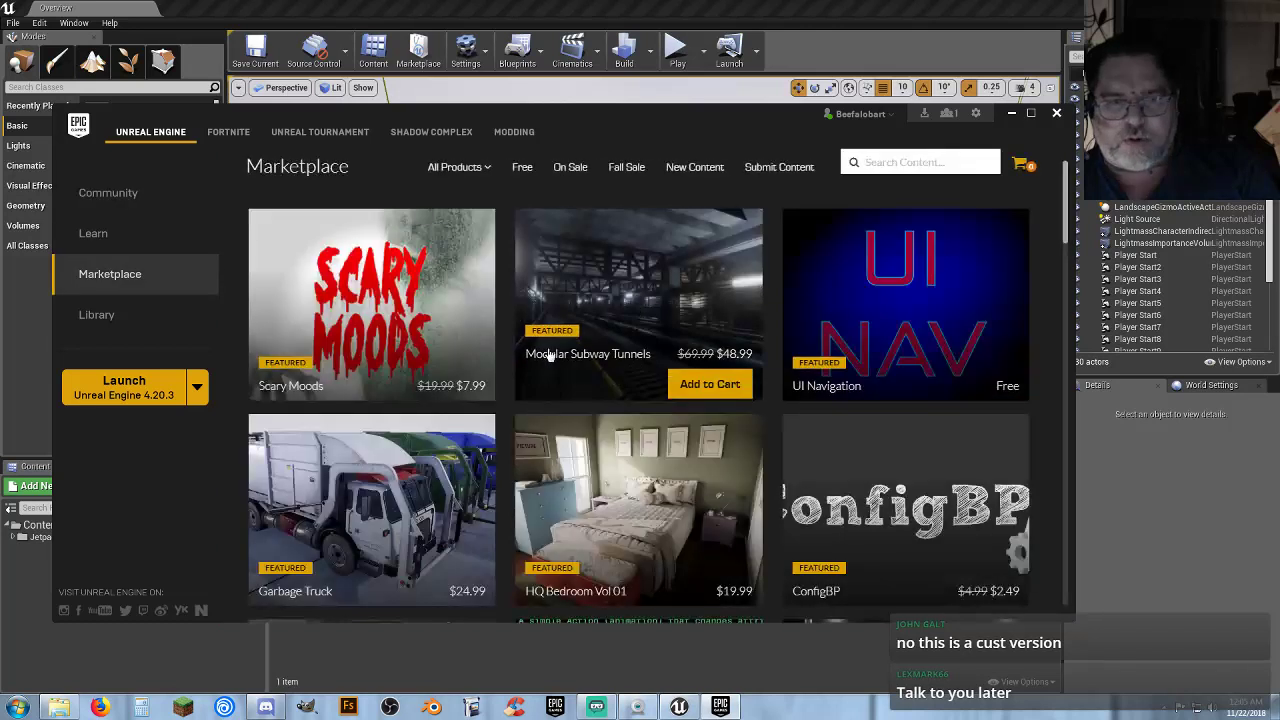
click(484, 170)
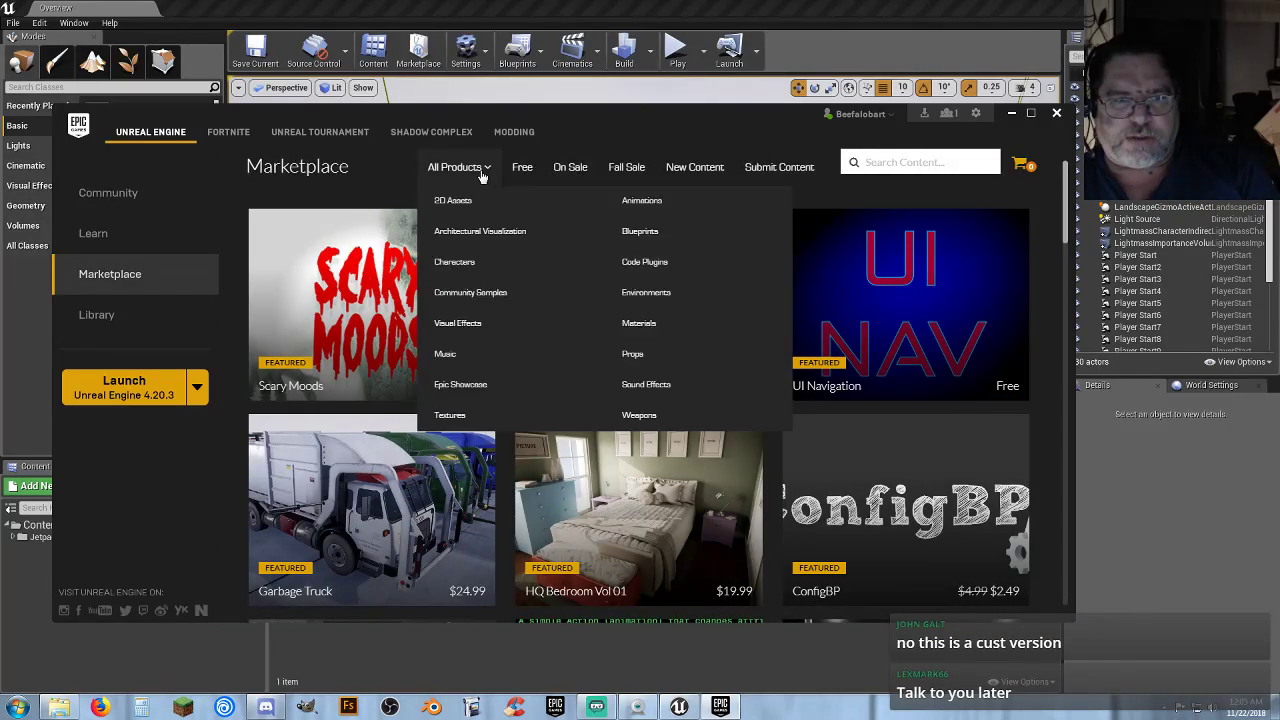
click(645, 206)
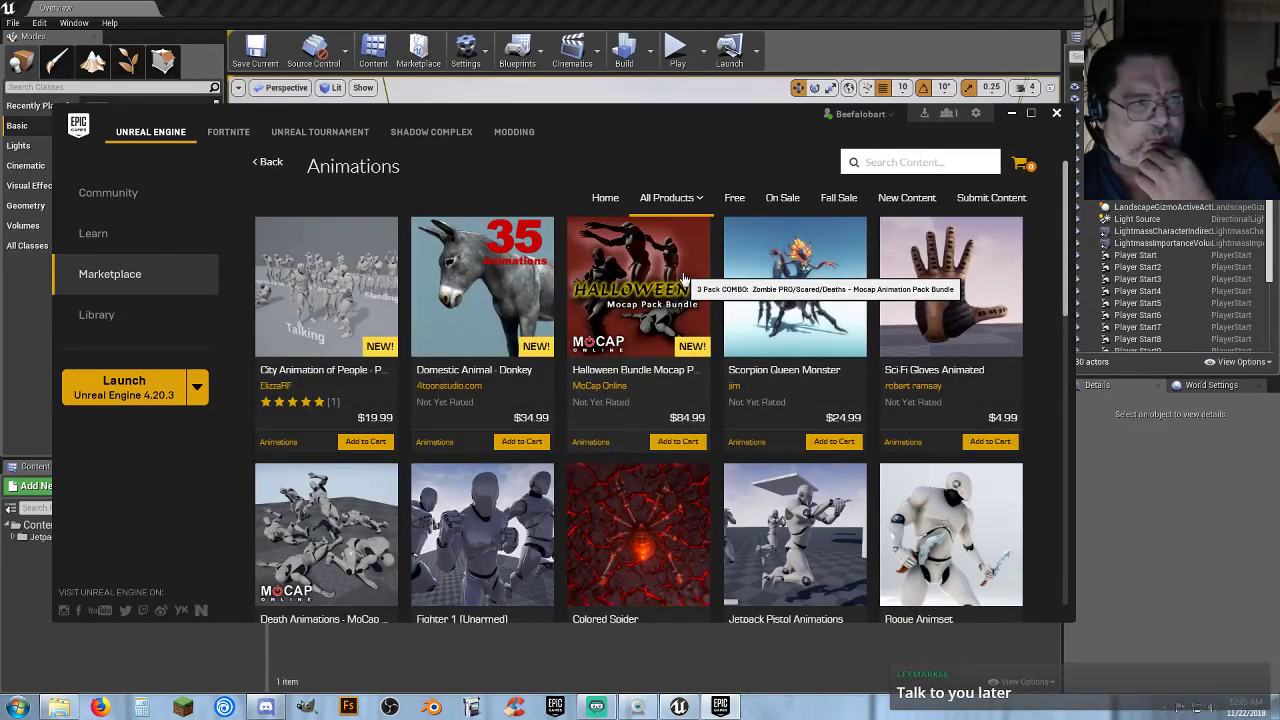
Step: Find the Jetpack Rifle Animations pack in the Animations listing and open its content detail page
scroll(586, 345, down, 2)
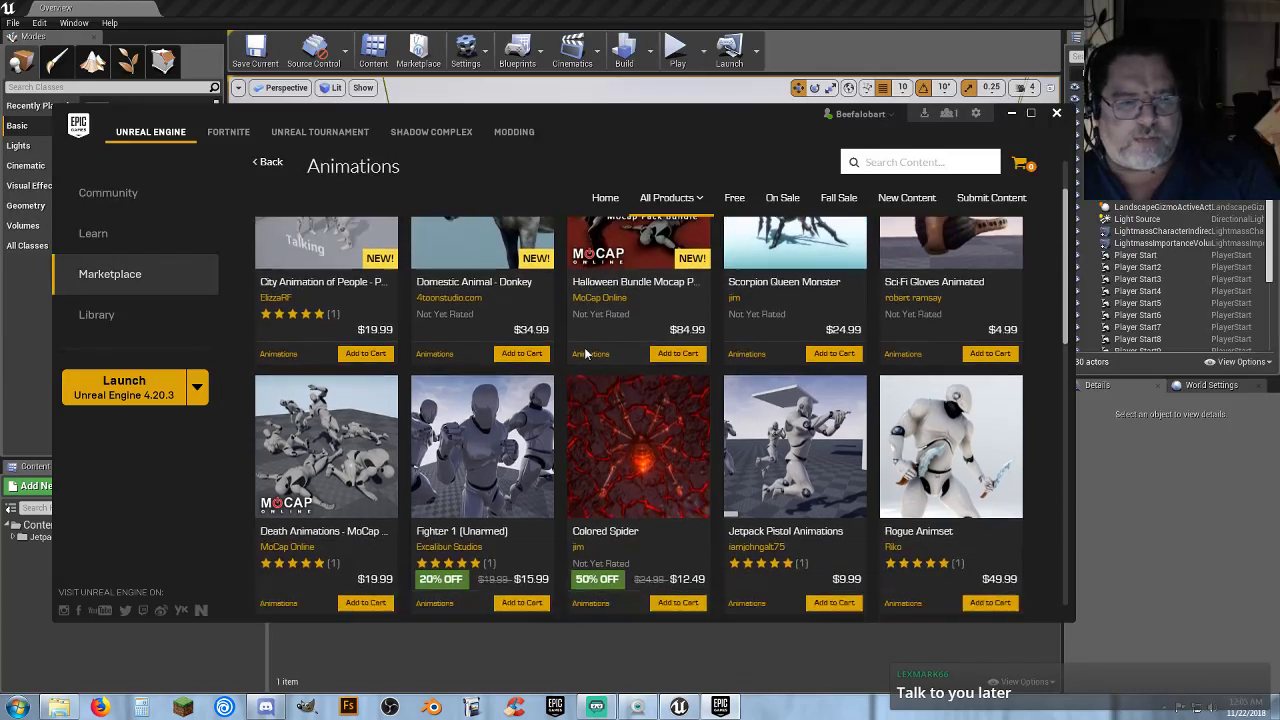
scroll(586, 345, down, 1)
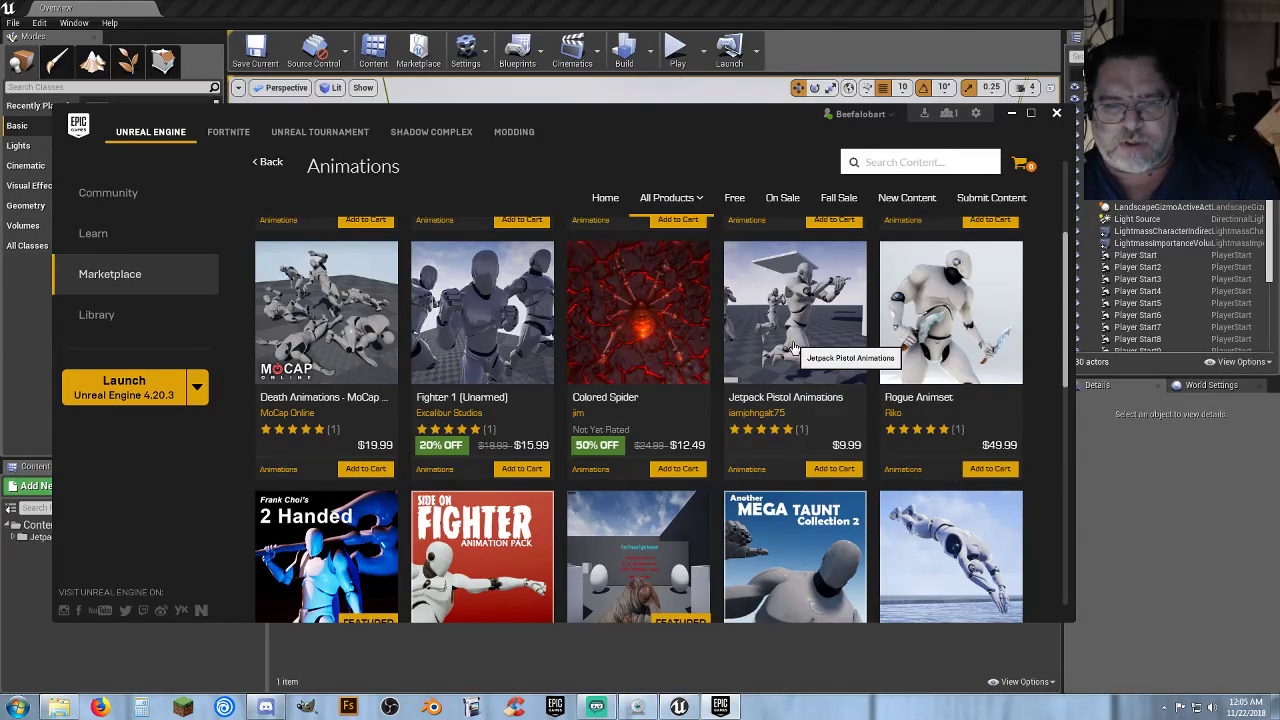
scroll(801, 402, down, 1)
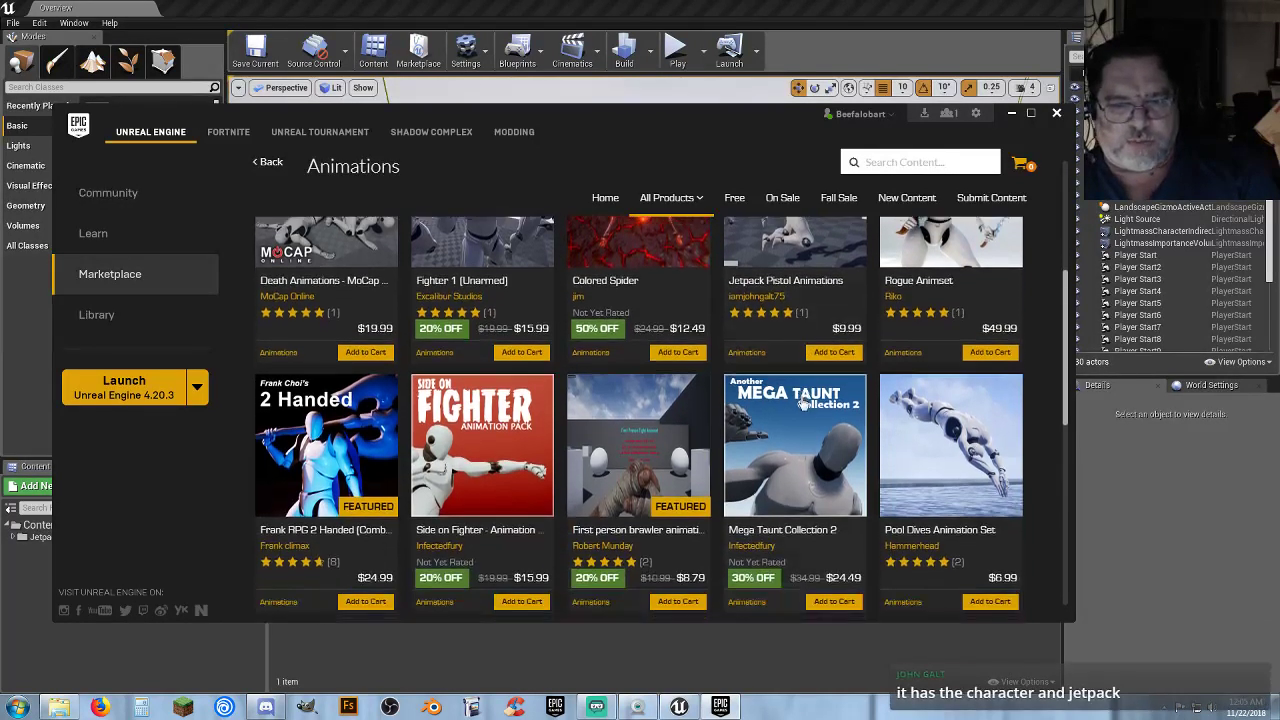
scroll(801, 402, down, 1)
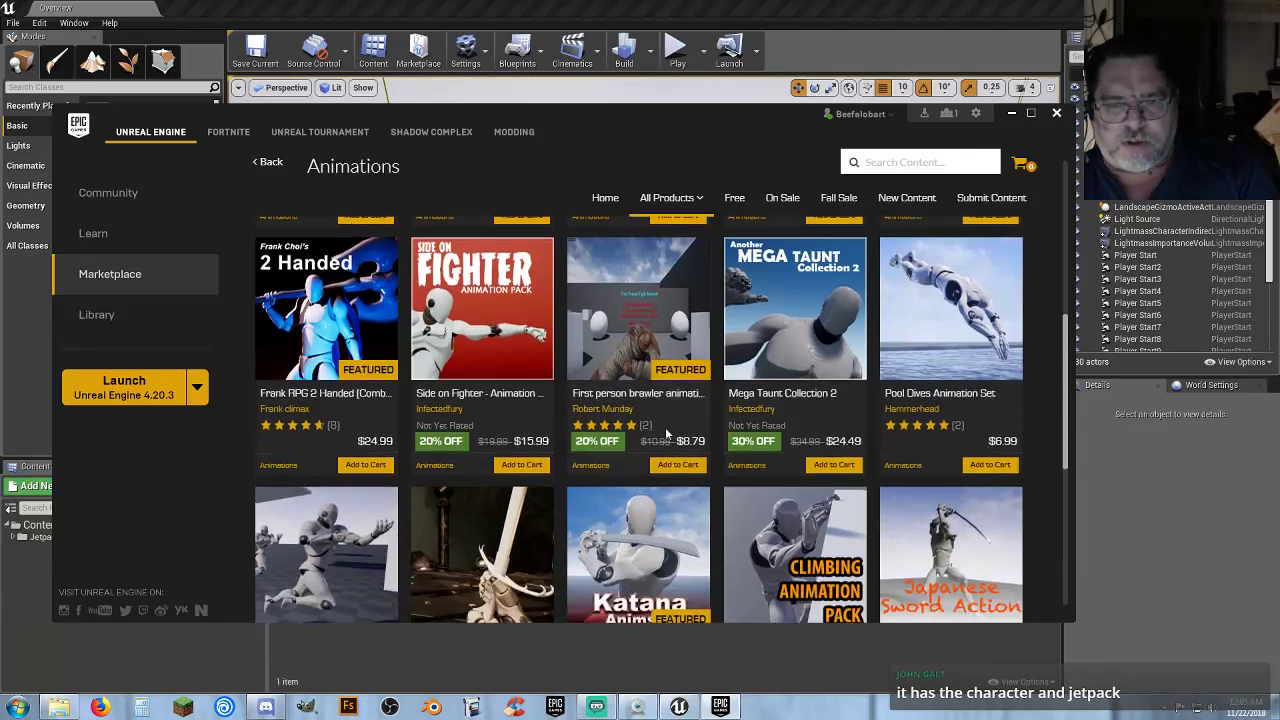
scroll(614, 419, down, 2)
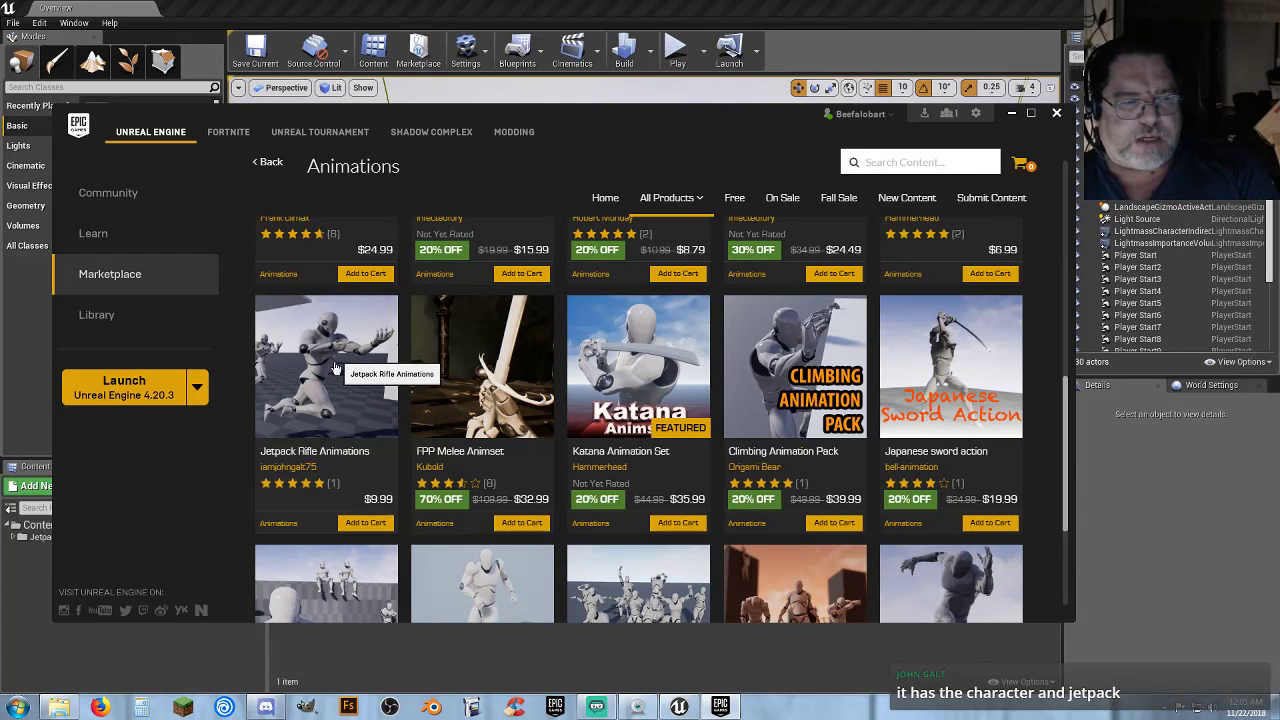
click(383, 391)
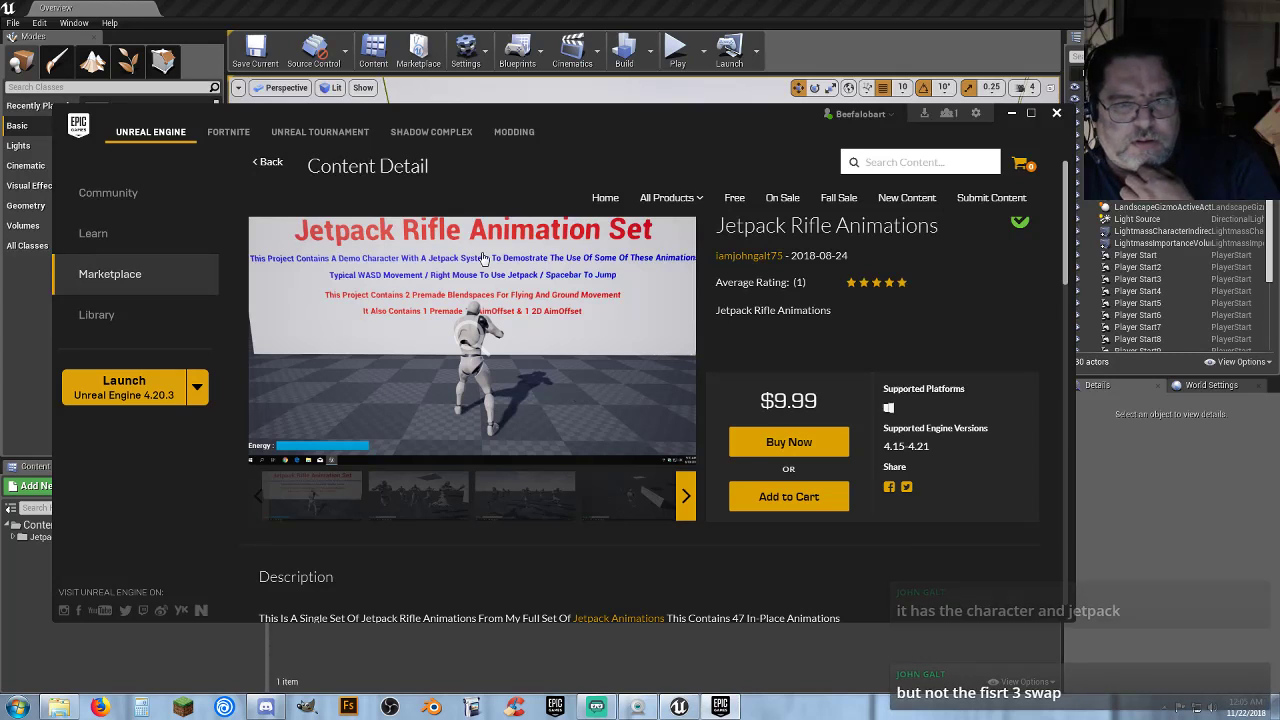
Step: Read the description and technical details of the Jetpack Rifle Animations pack
scroll(767, 408, down, 2)
scroll(767, 408, down, 4)
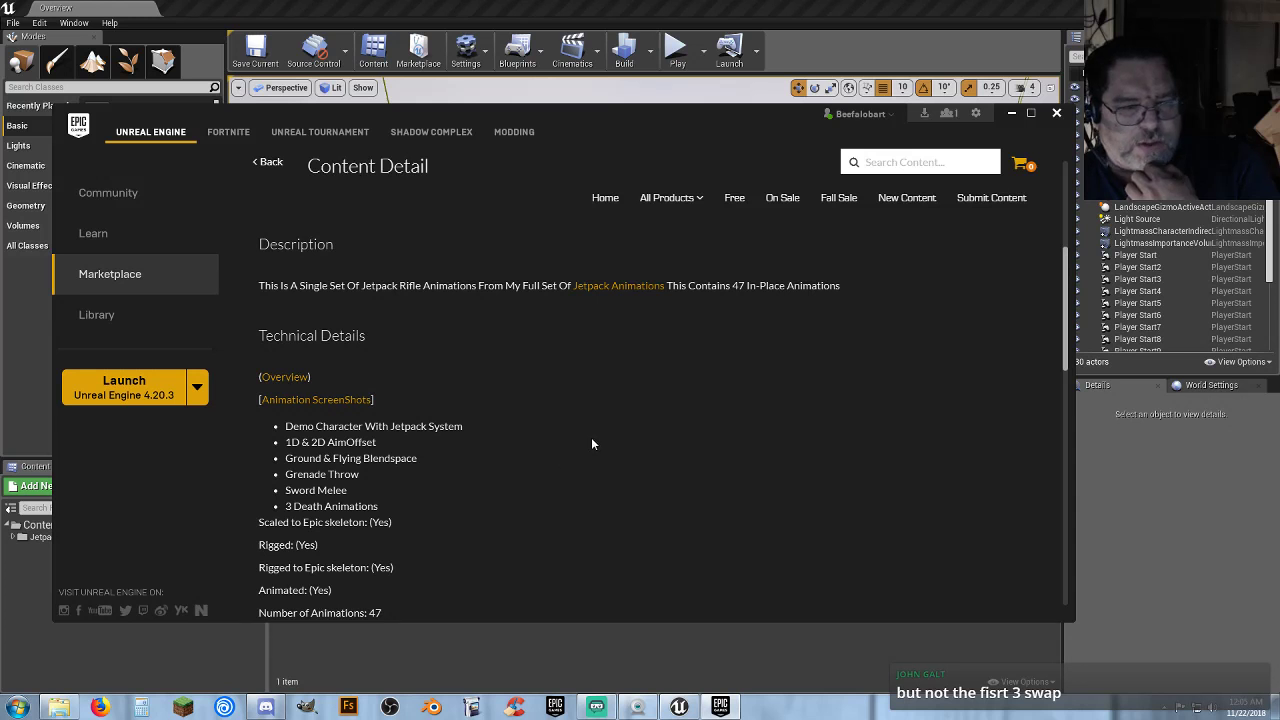
scroll(590, 440, down, 1)
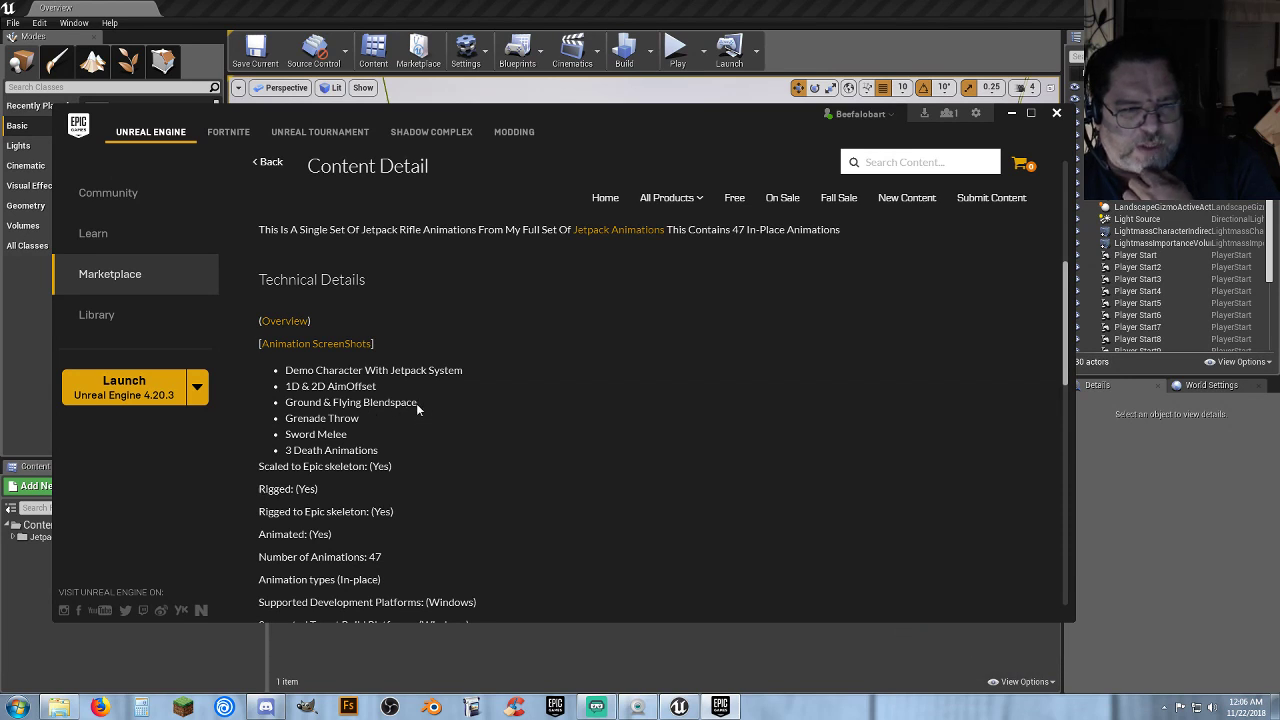
scroll(421, 410, down, 1)
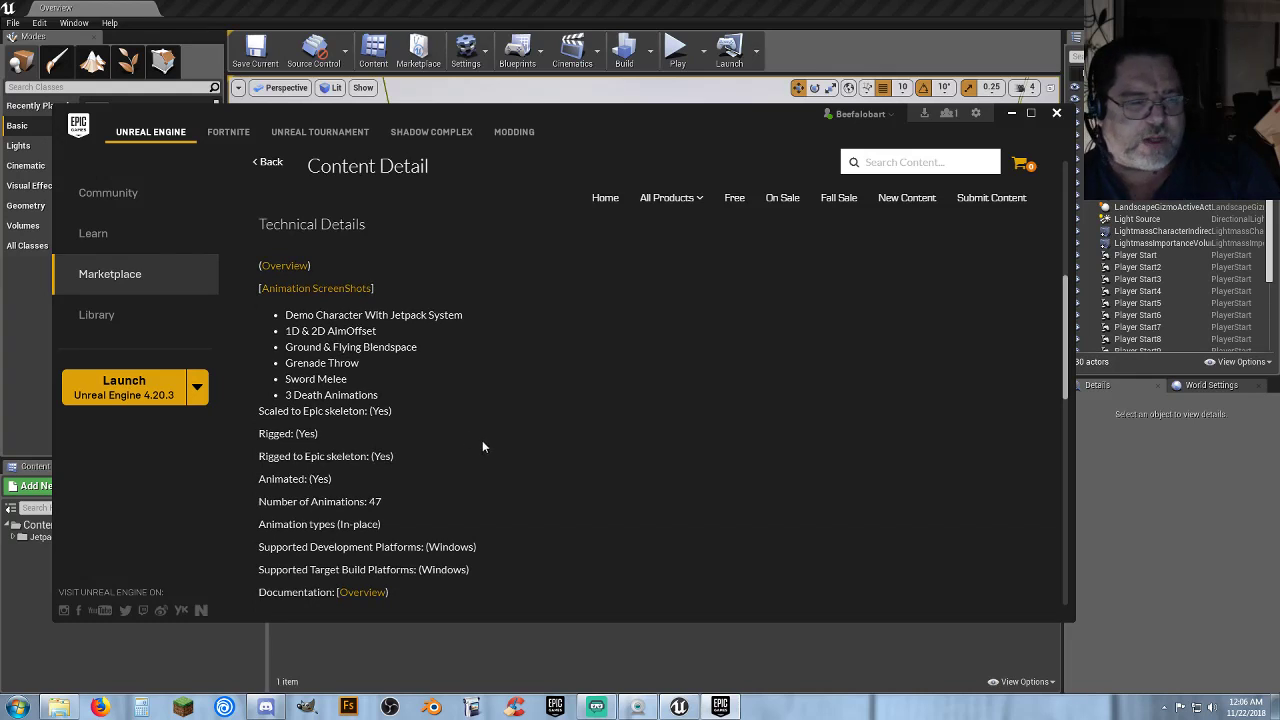
scroll(482, 442, up, 6)
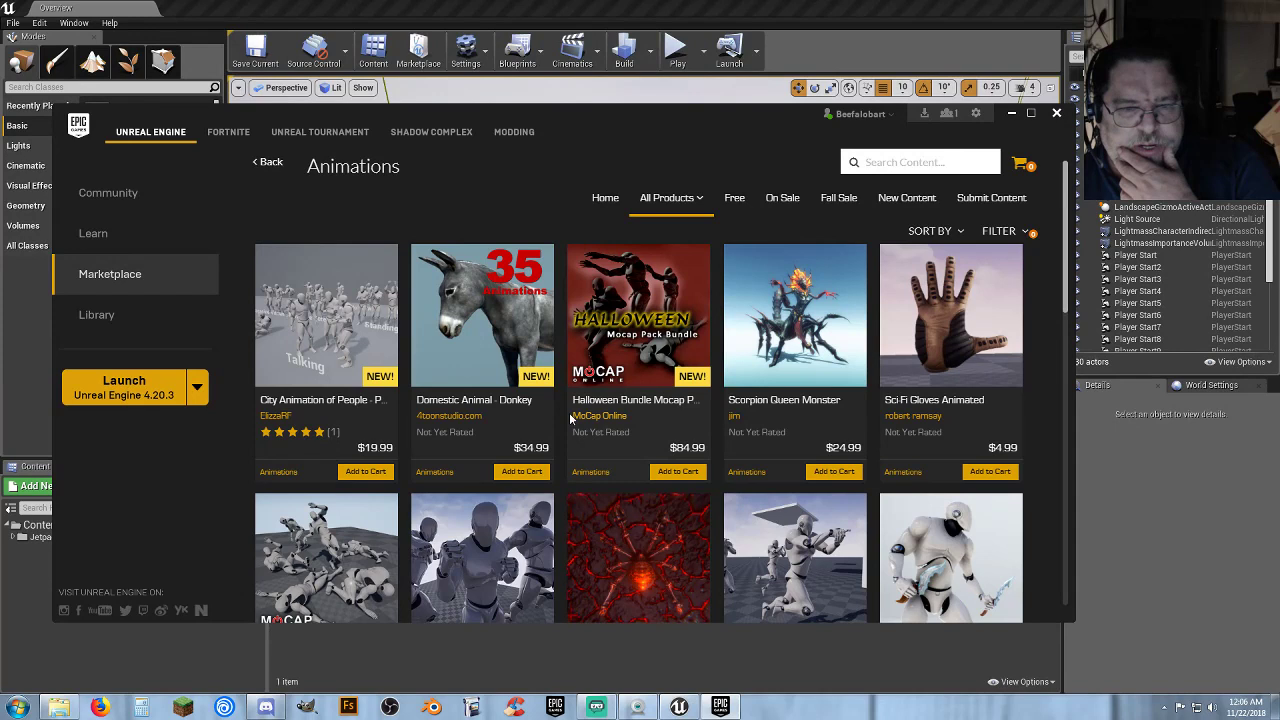
Step: Look through the animation packs in the Marketplace's Animations listing, down to the Platformer and Traversal Animsets and partway back up
scroll(556, 406, down, 2)
scroll(557, 405, down, 2)
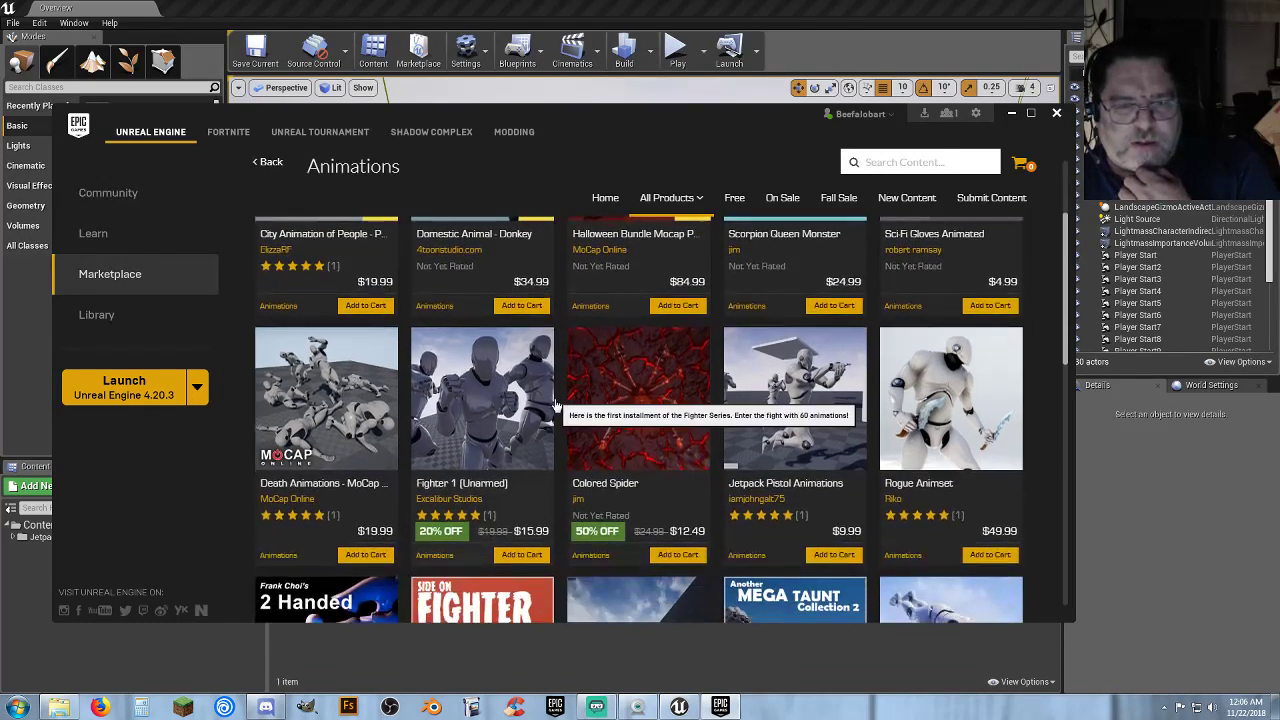
scroll(561, 404, down, 2)
scroll(562, 398, down, 5)
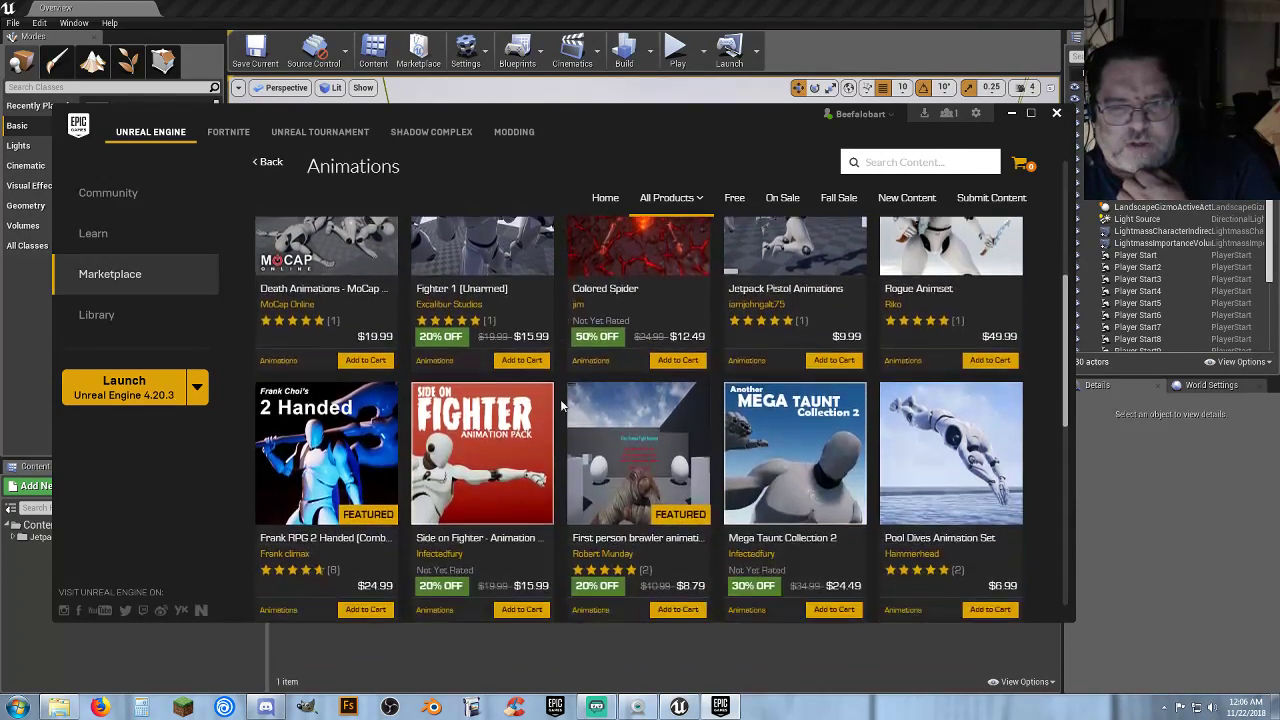
scroll(560, 399, down, 5)
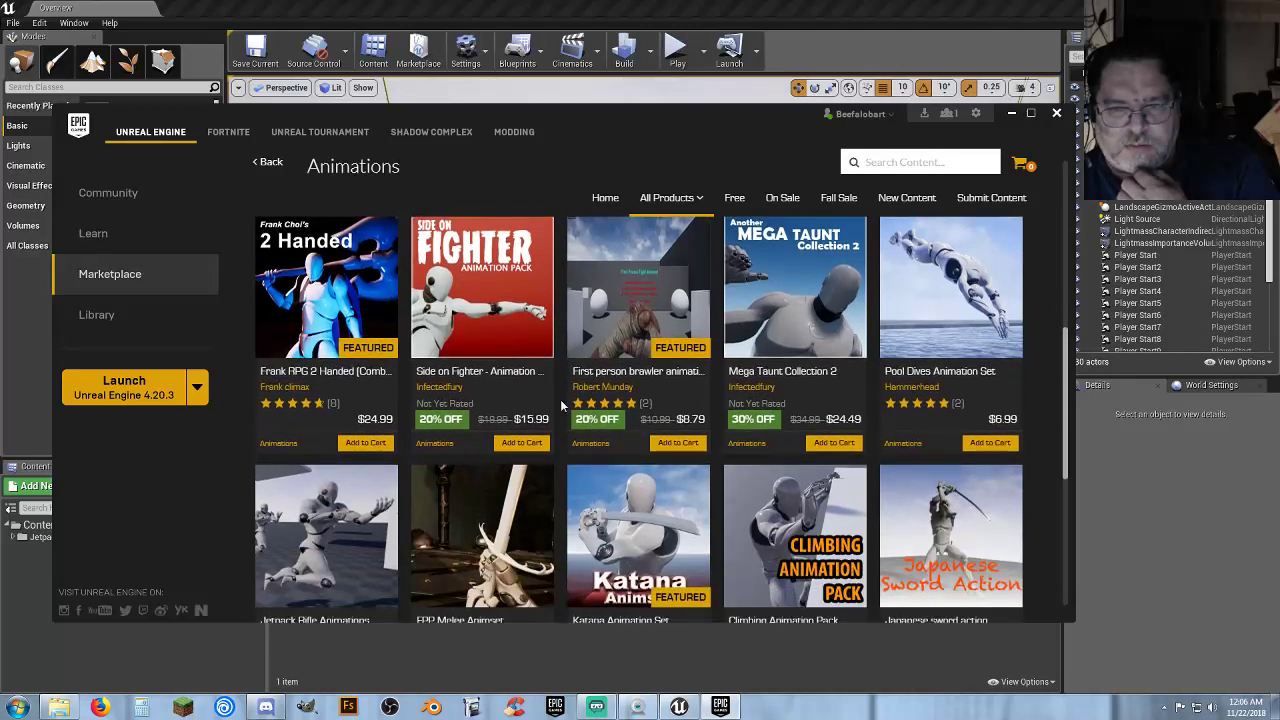
scroll(560, 405, down, 1)
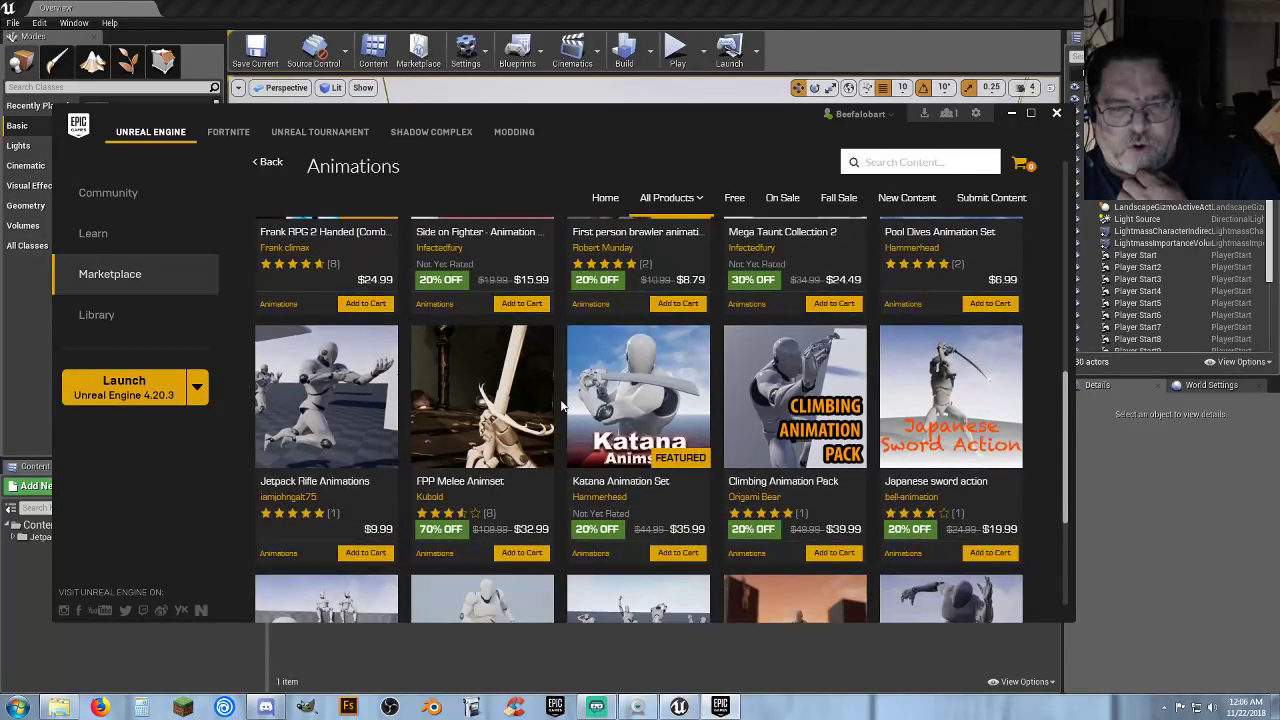
scroll(560, 405, down, 4)
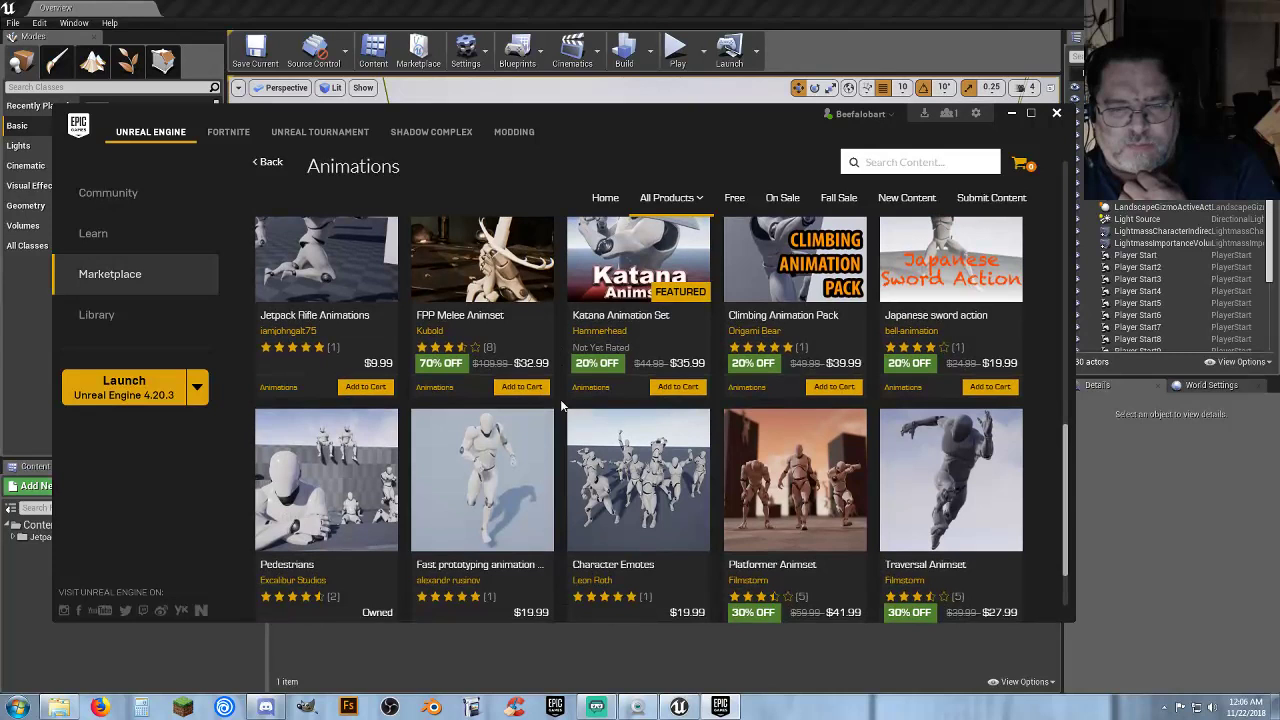
scroll(562, 405, down, 1)
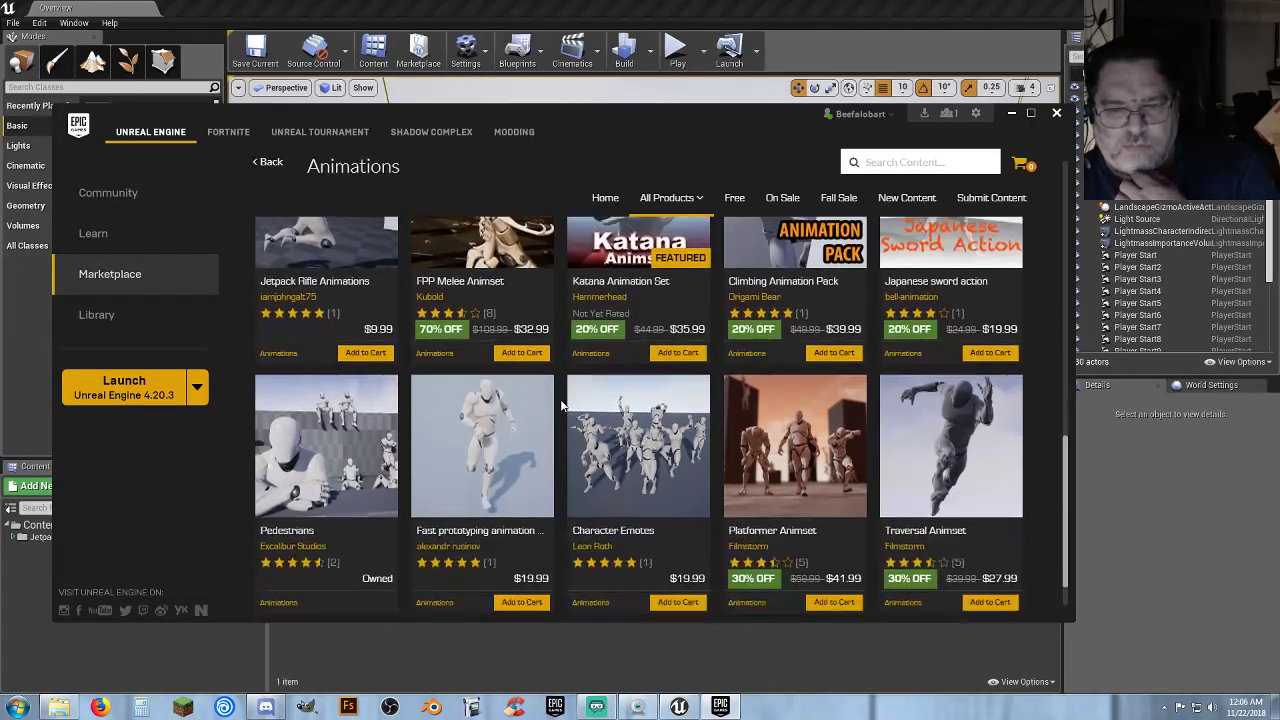
scroll(561, 405, up, 2)
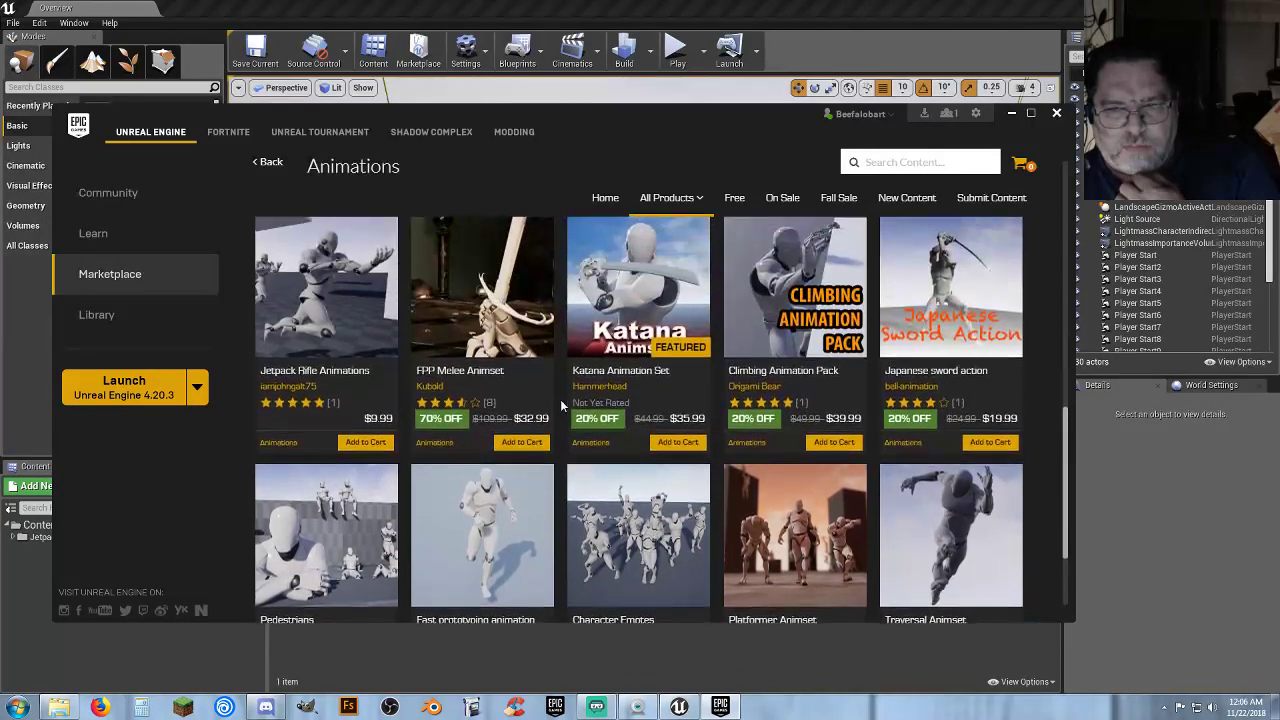
scroll(560, 399, up, 3)
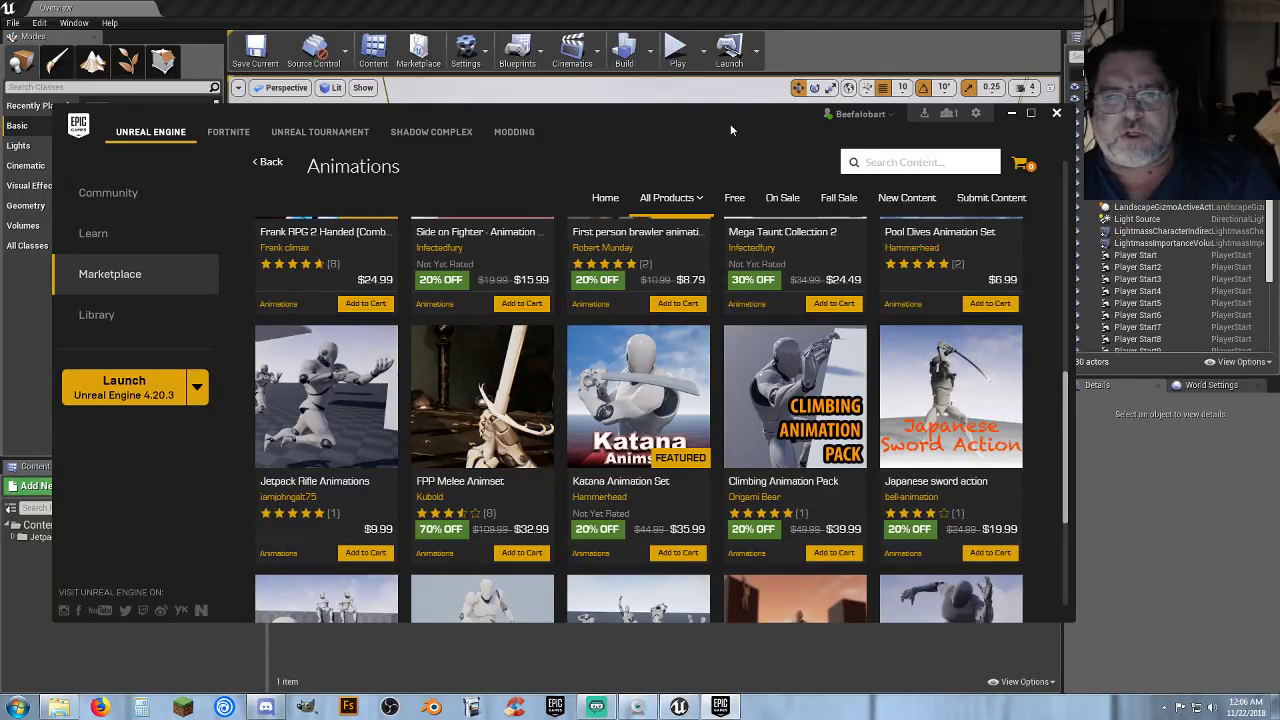
Step: Switch back to the Unreal Editor and play the level, alternating between first- and third-person views while walking near the sign
drag(730, 130, 0, 256)
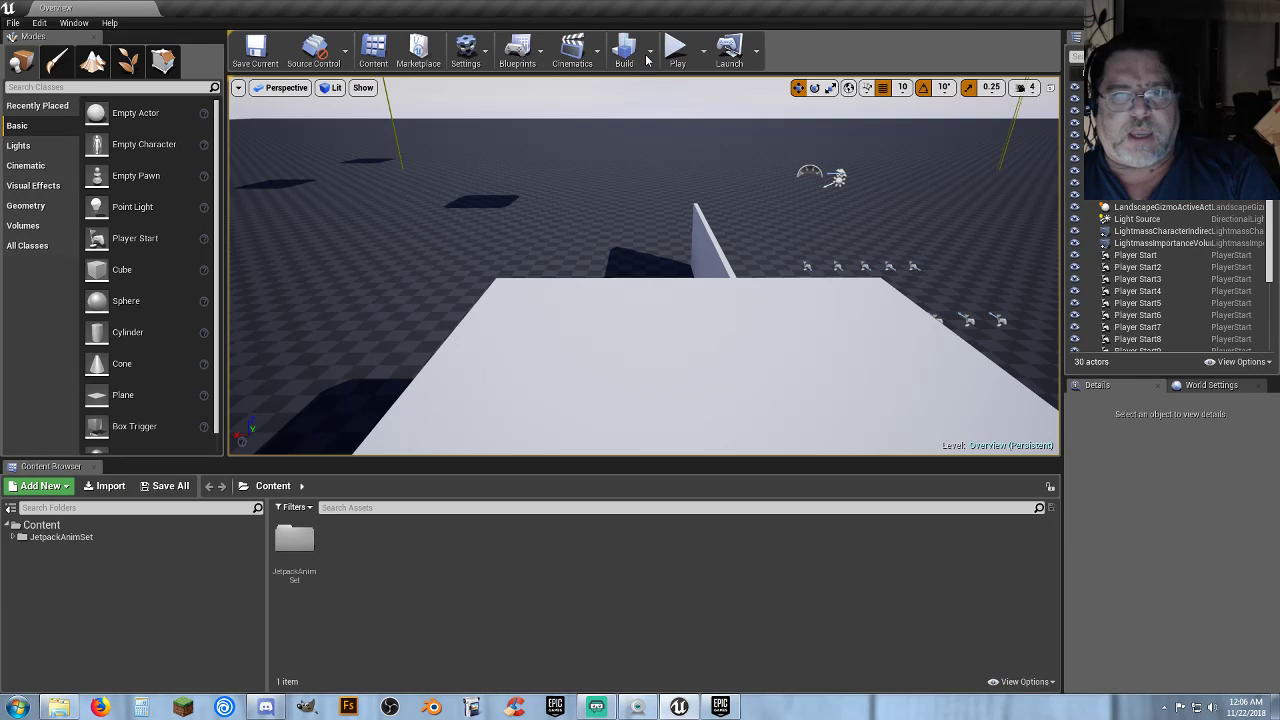
click(676, 52)
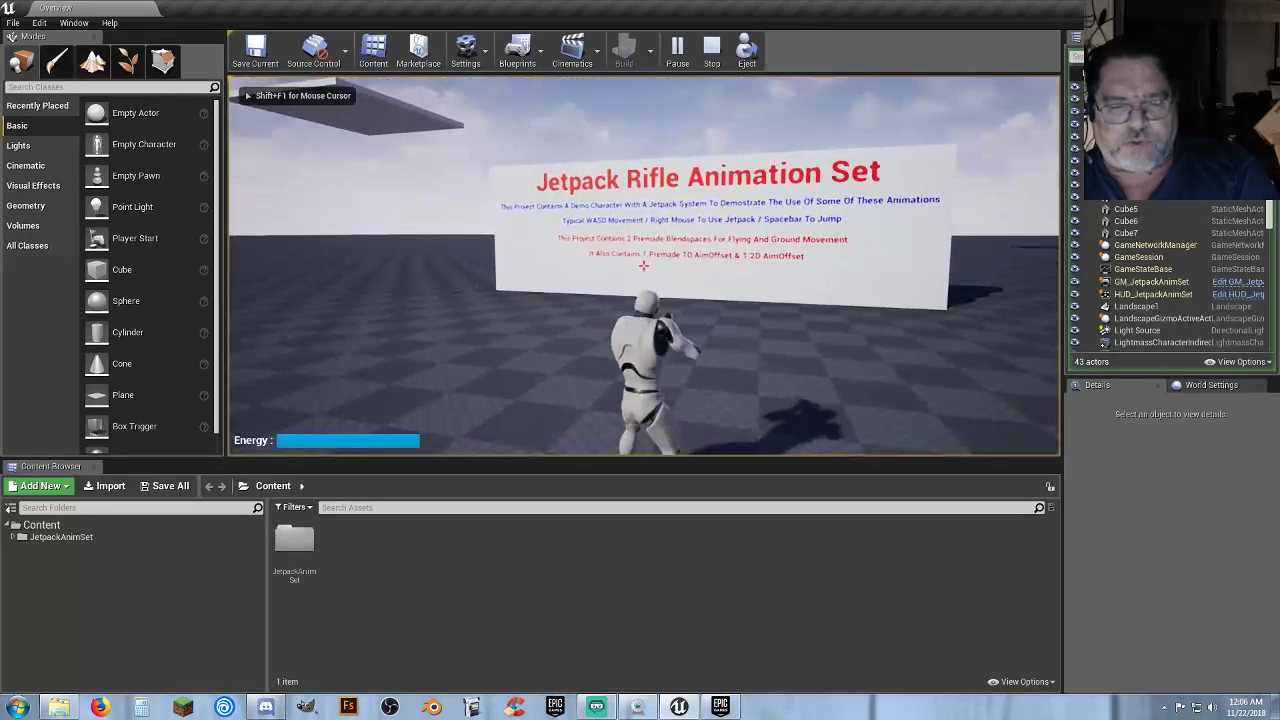
scroll(644, 266, up, 3)
scroll(644, 266, down, 5)
scroll(644, 266, up, 5)
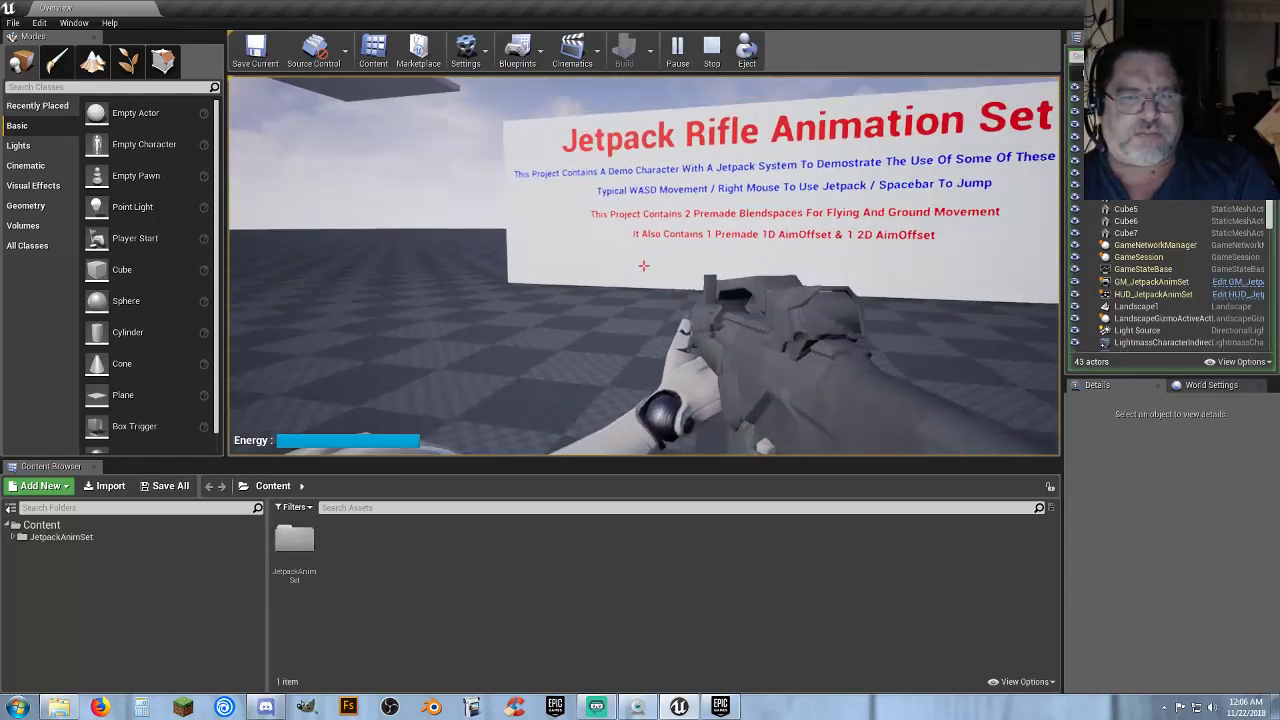
key(s)
key(w)
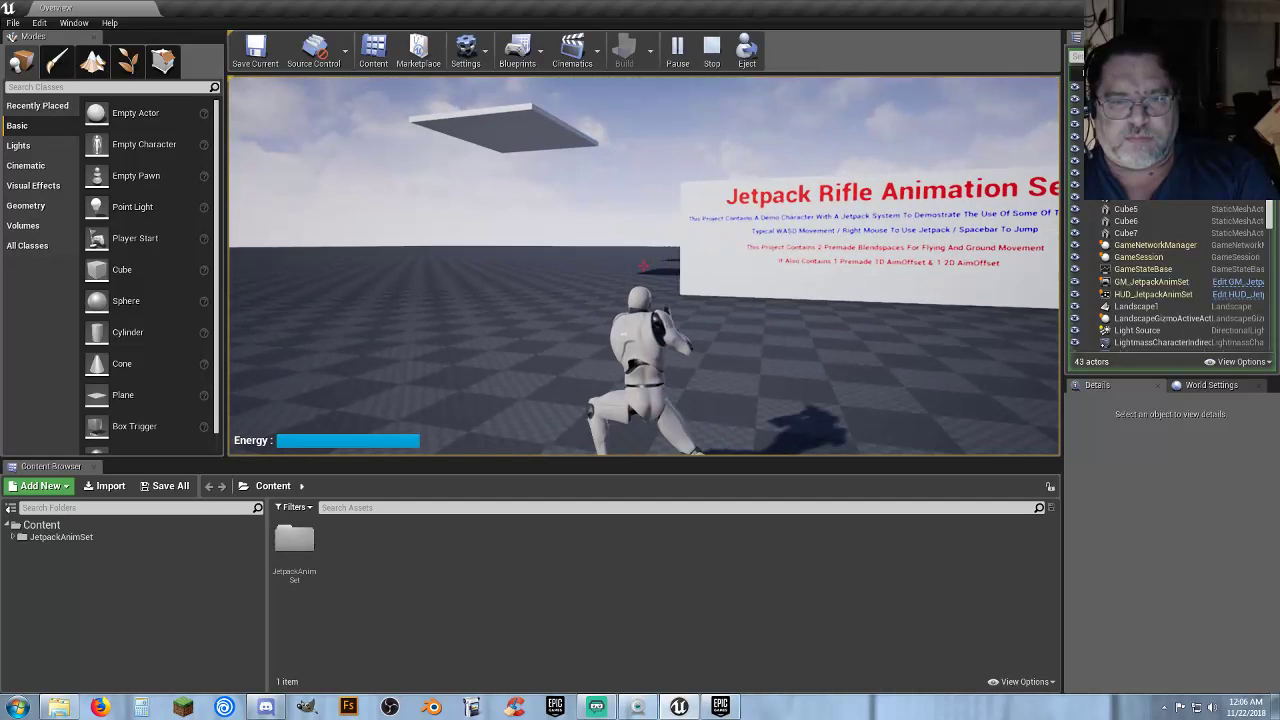
key(w)
scroll(644, 266, up, 5)
scroll(644, 266, down, 5)
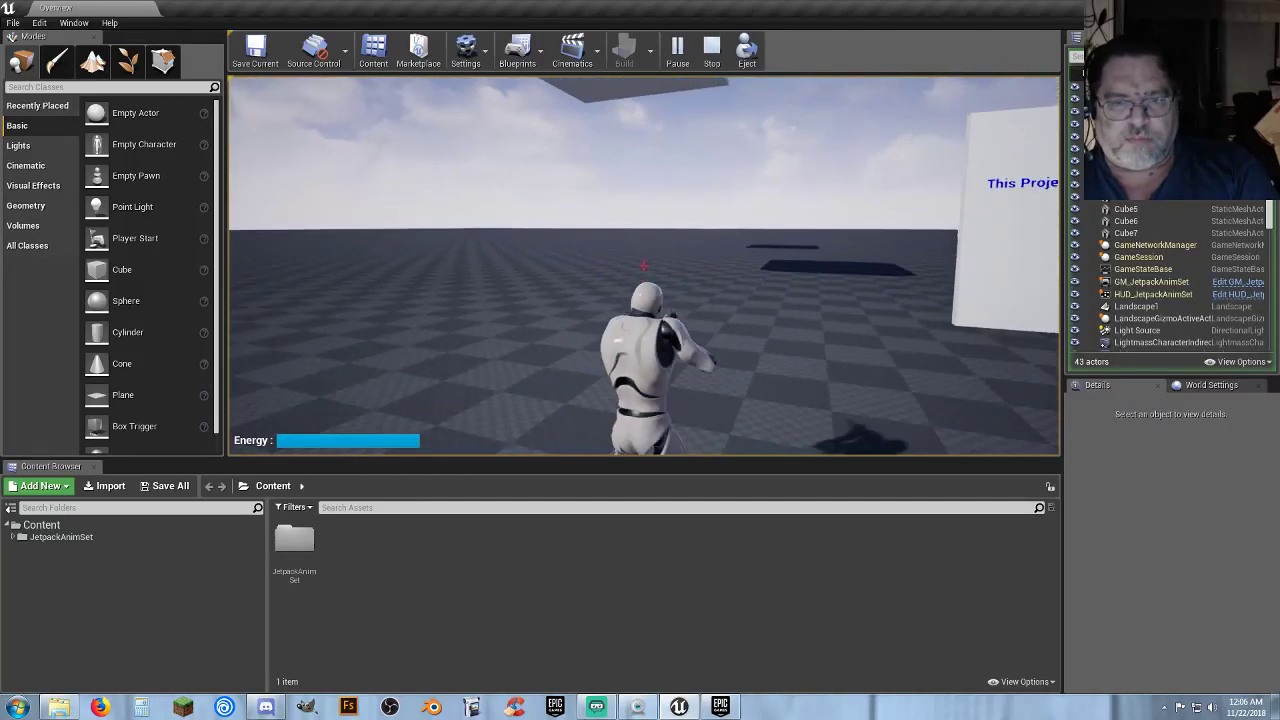
Step: Fly the character with the jetpack onto a floating platform and test jumping from there
right_click(644, 266)
key(space)
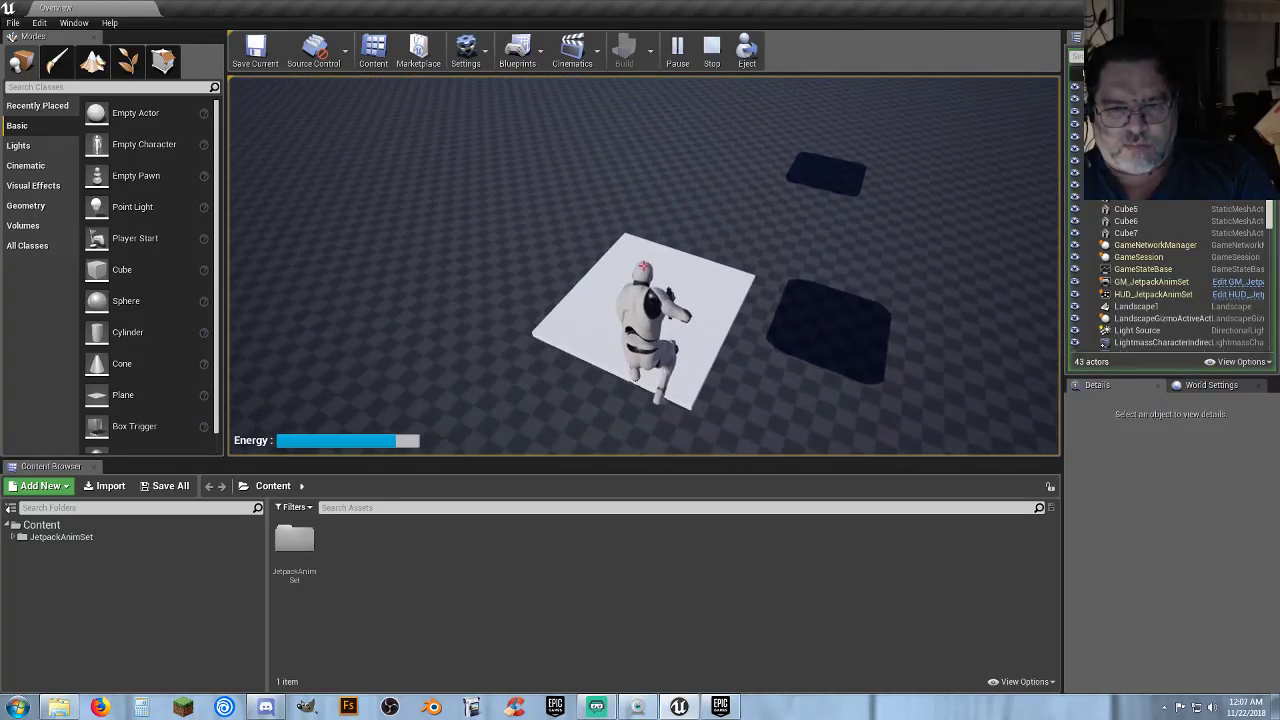
key(w)
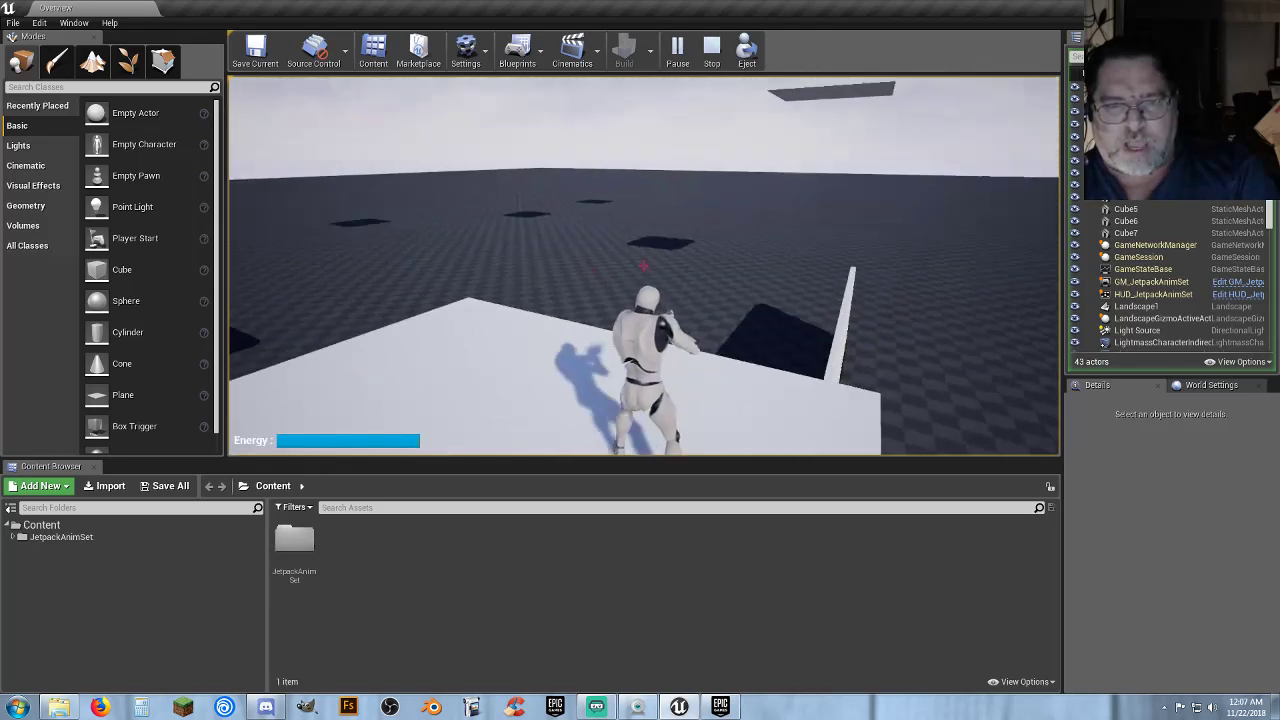
key(space)
key(space)
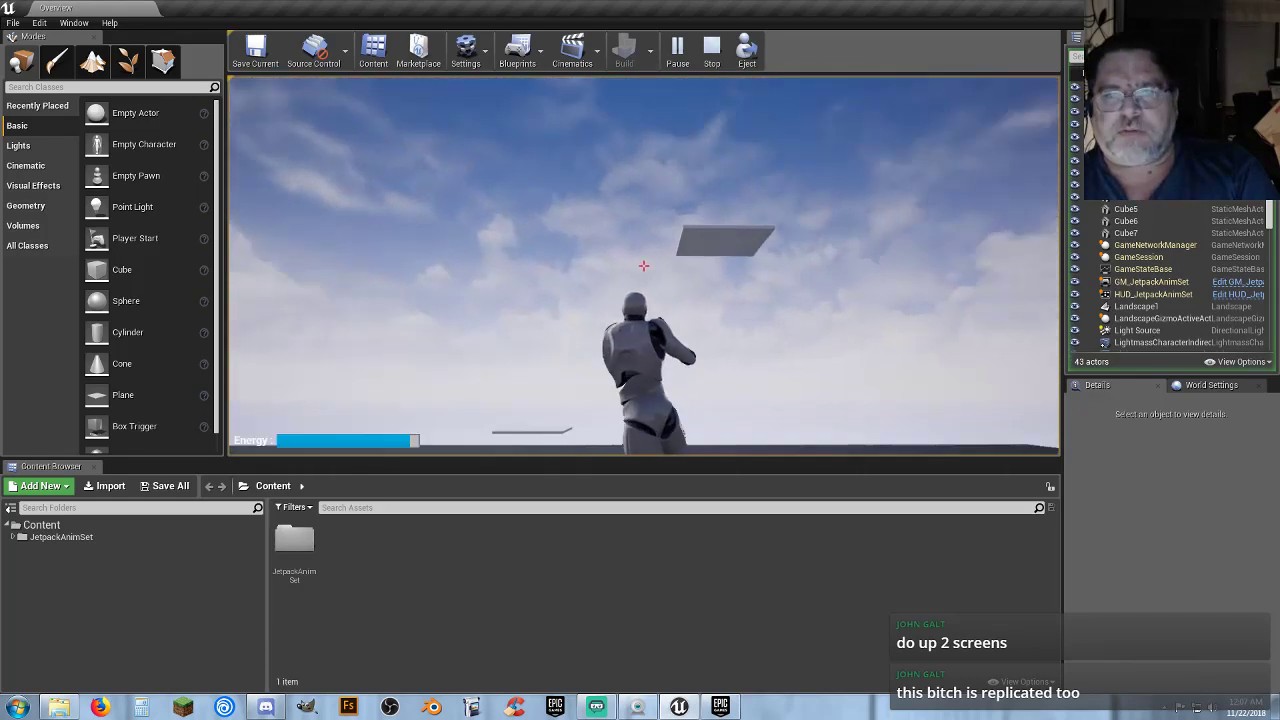
Step: Test sideways movement of the character around the Jetpack Rifle Animation Set sign and end the play session
key(a)
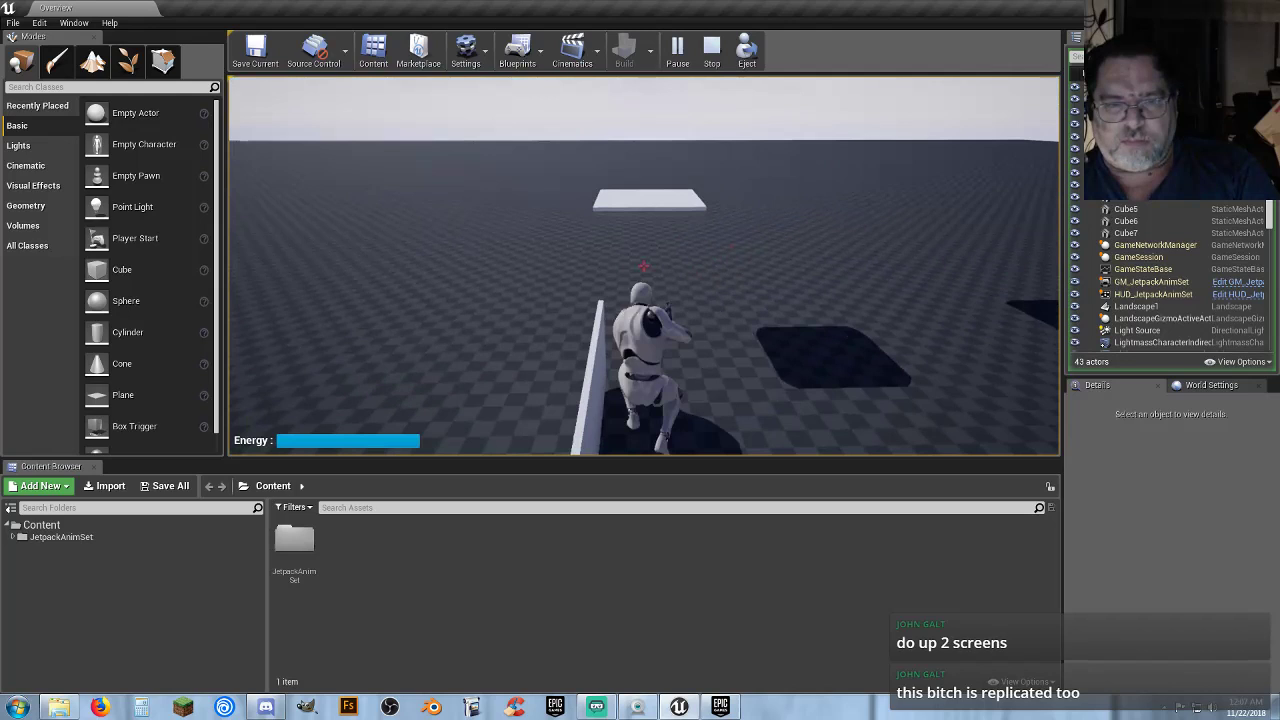
key(a)
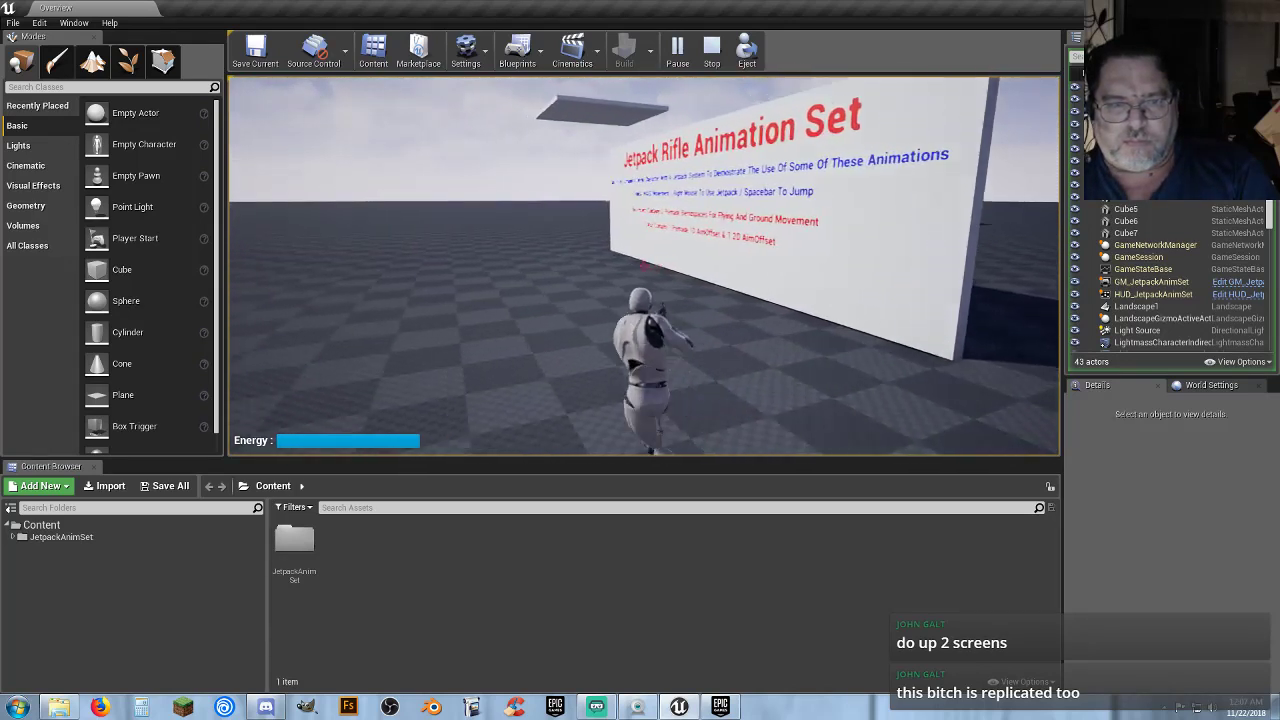
key(a)
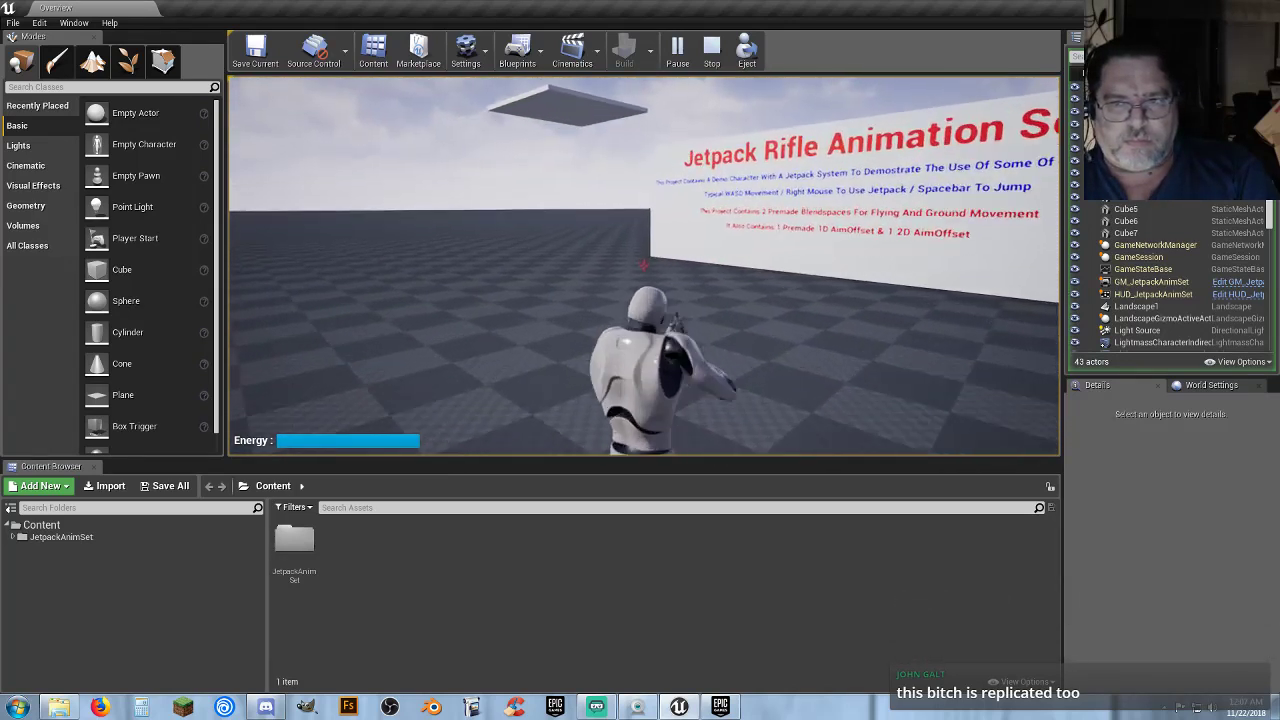
key(a)
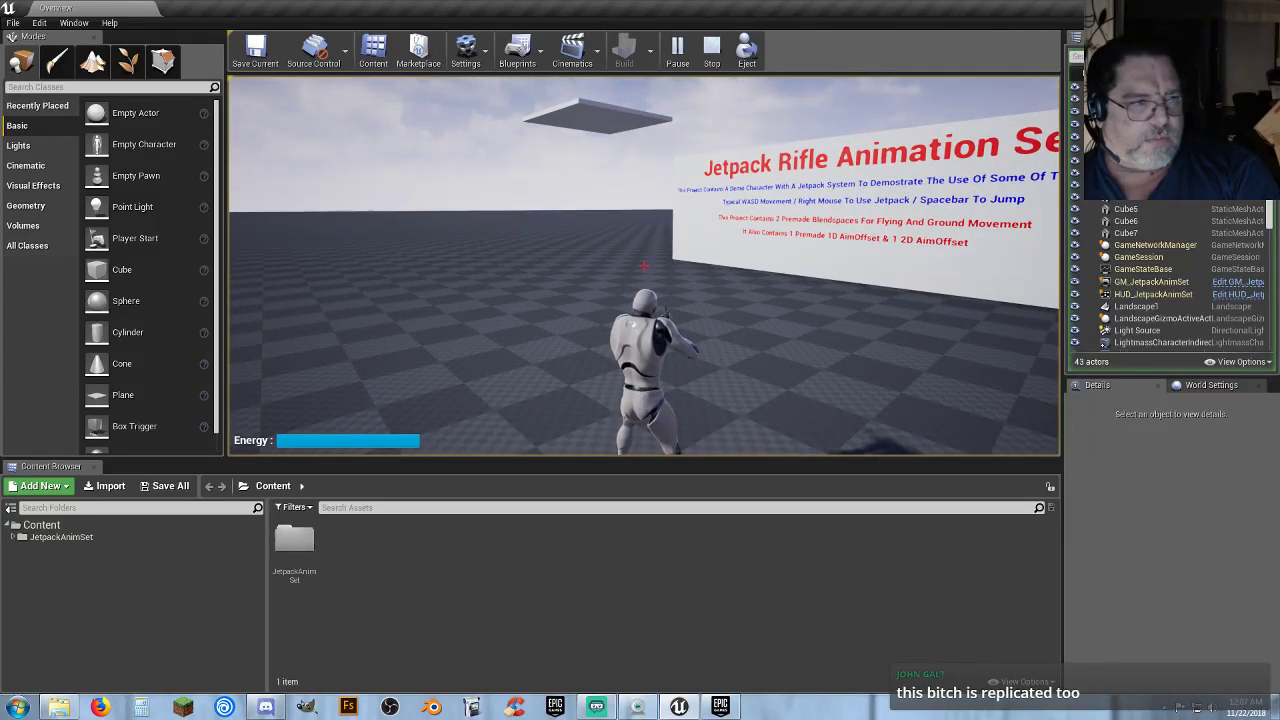
key(Escape)
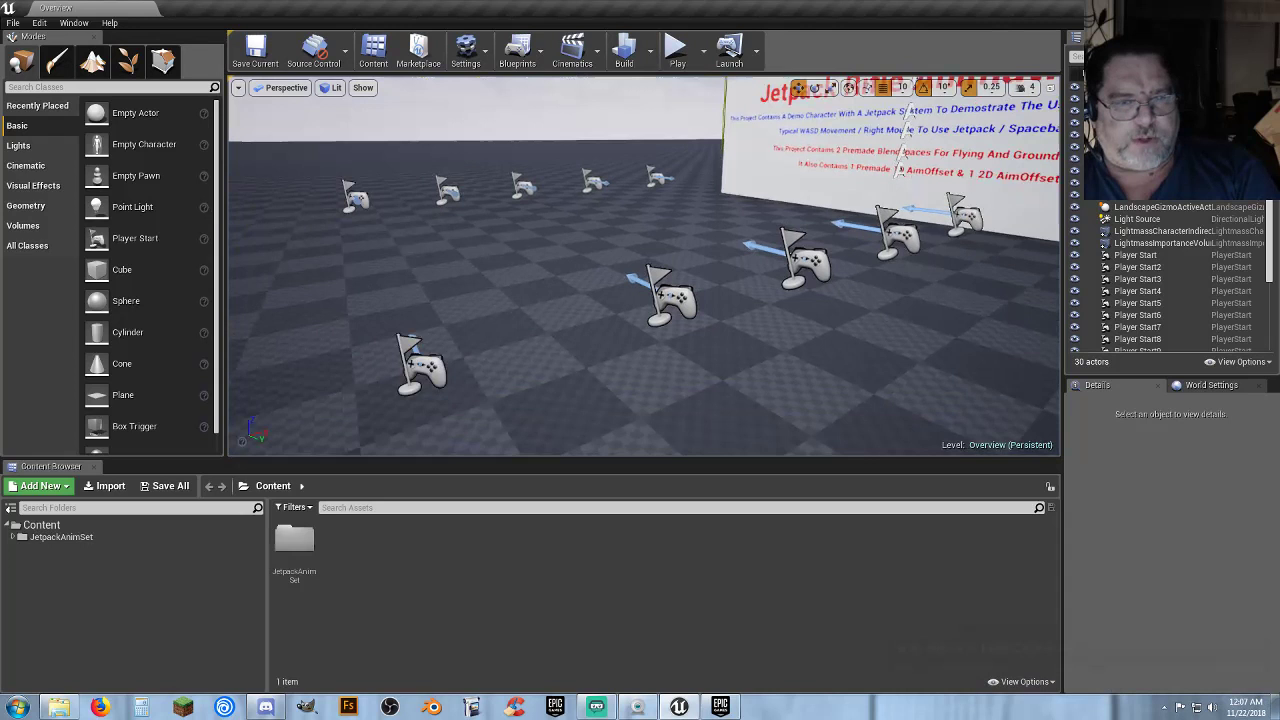
Step: Set the number of players to 2 and start the game preview in New Editor Window (PIE) mode
click(703, 52)
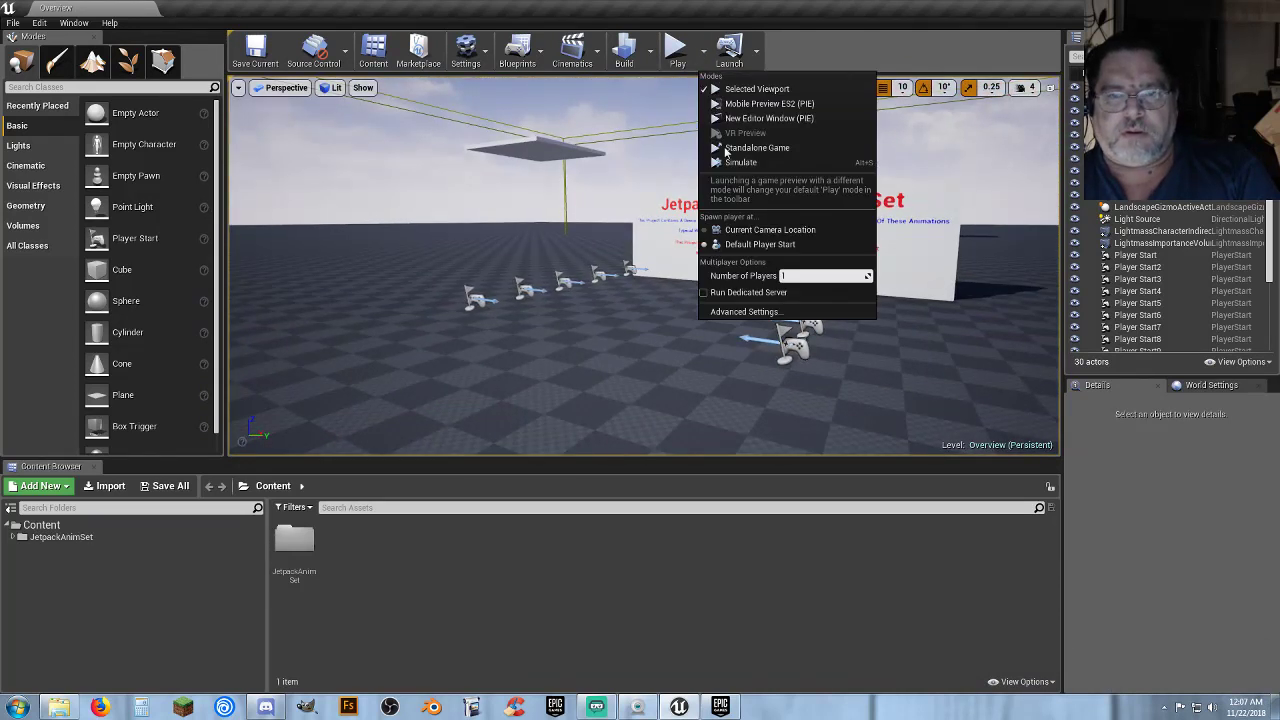
click(797, 276)
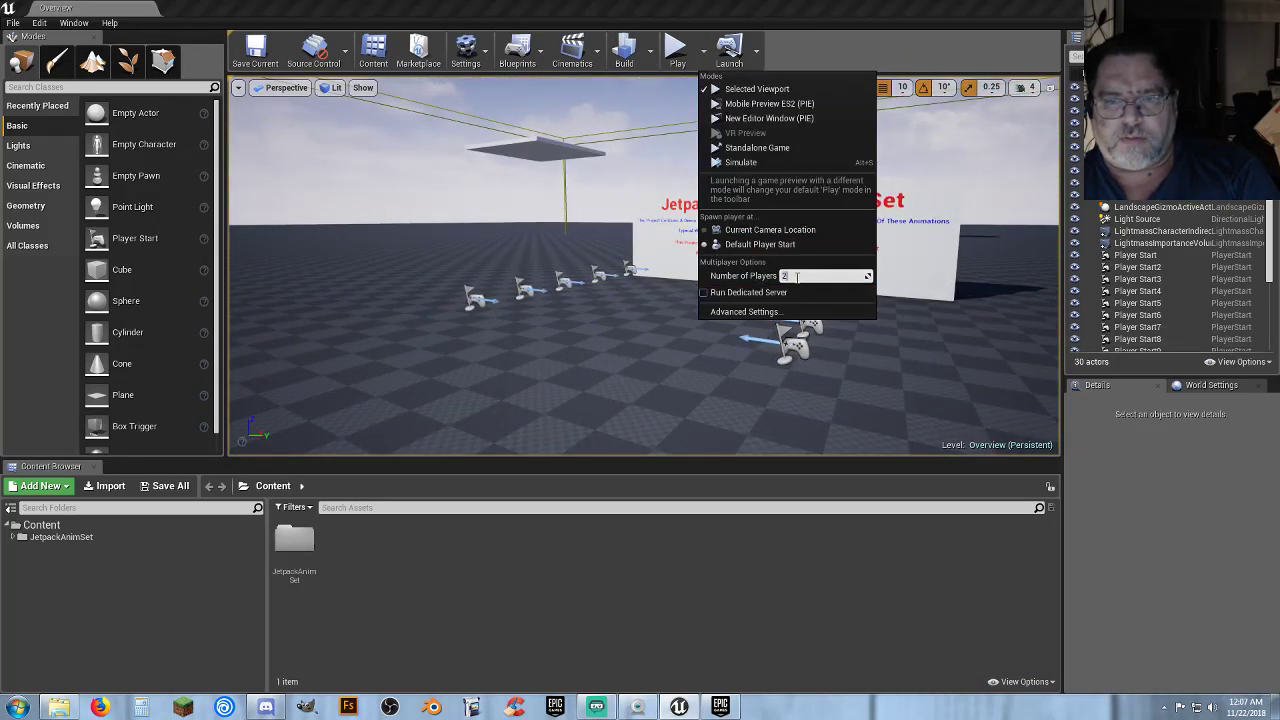
click(754, 118)
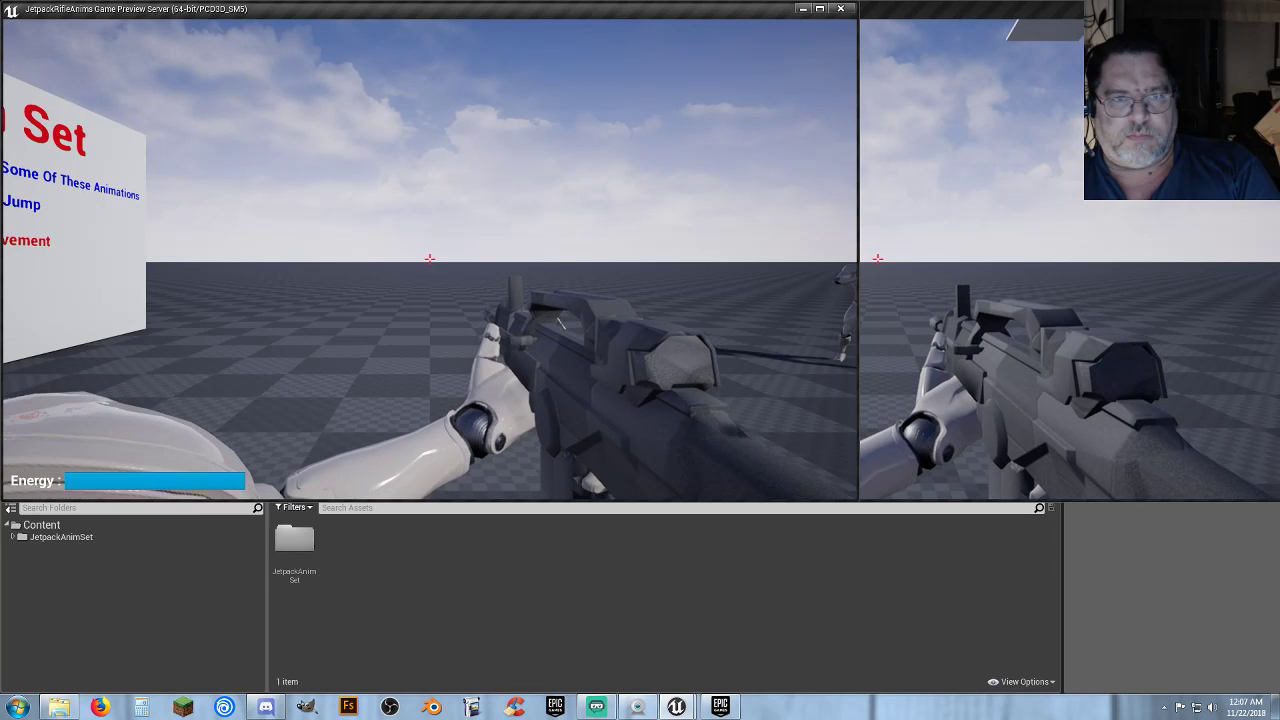
Step: Resize and arrange the Server and Client 1 preview windows side by side, each filling about half the screen
mouse_move(386, 14)
mouse_down()
mouse_move(410, 40)
mouse_move(395, 16)
mouse_up()
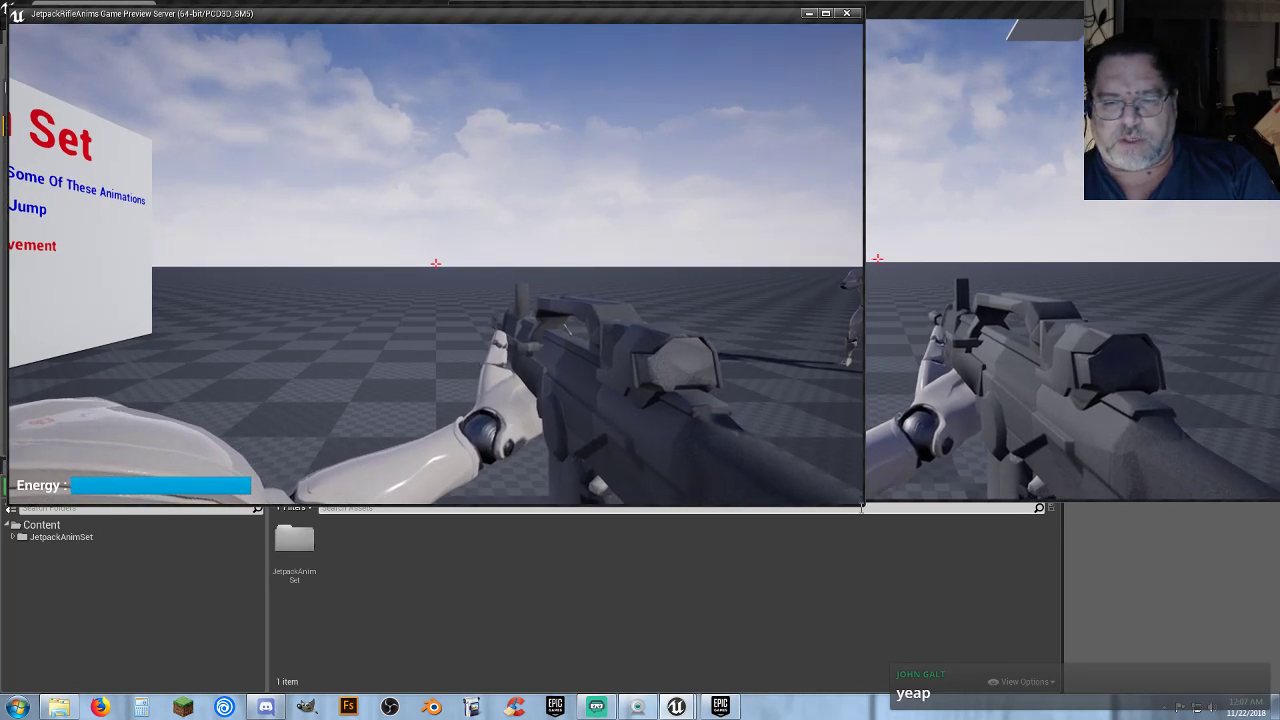
drag(861, 506, 645, 683)
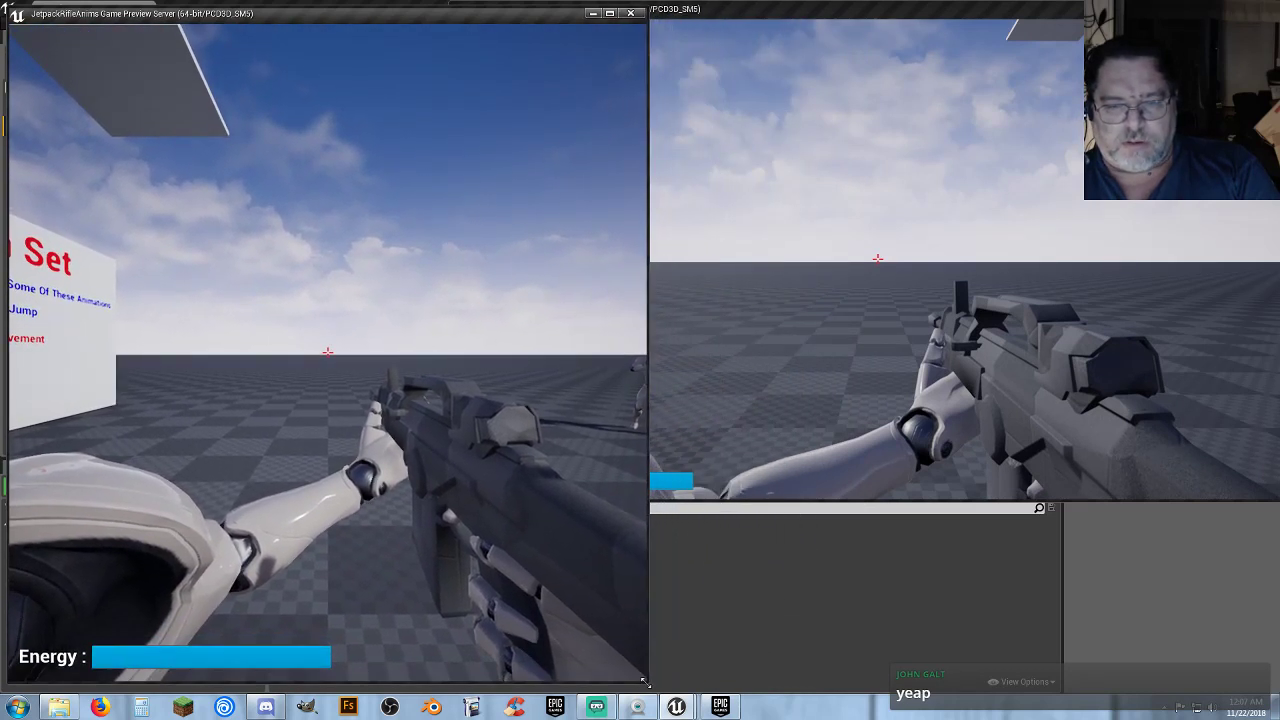
drag(1088, 10, 862, 16)
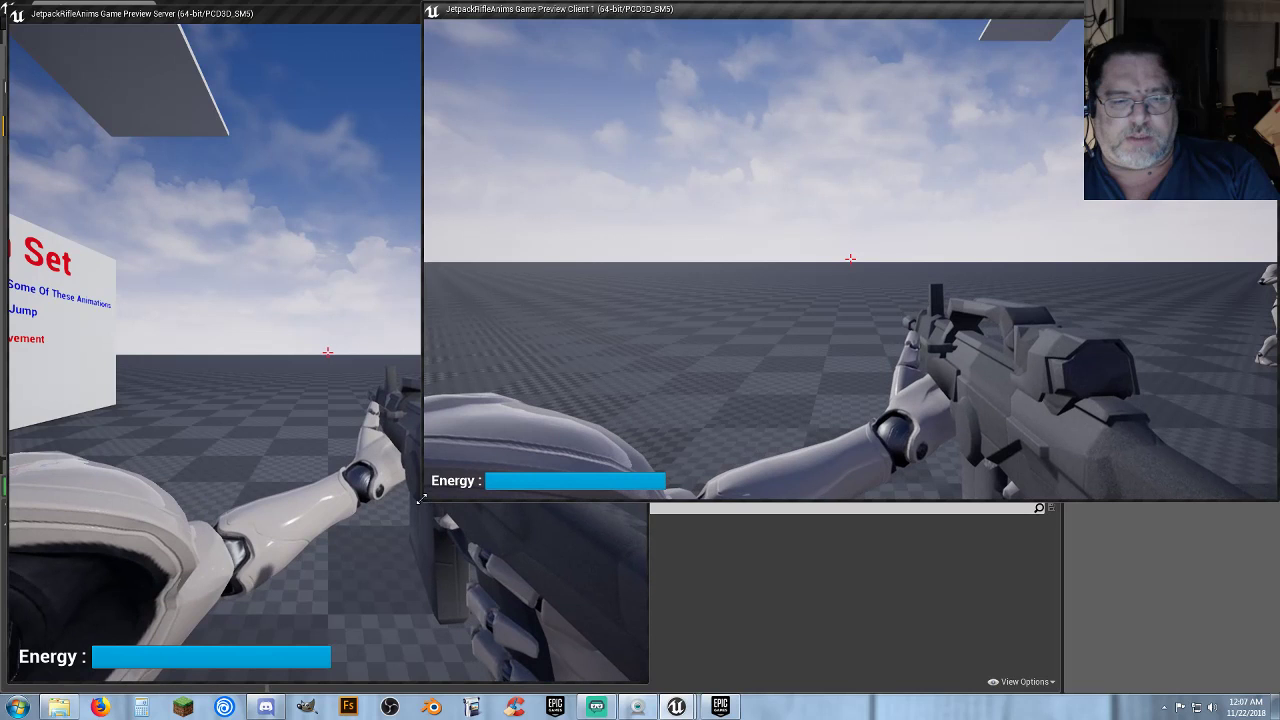
drag(421, 498, 668, 686)
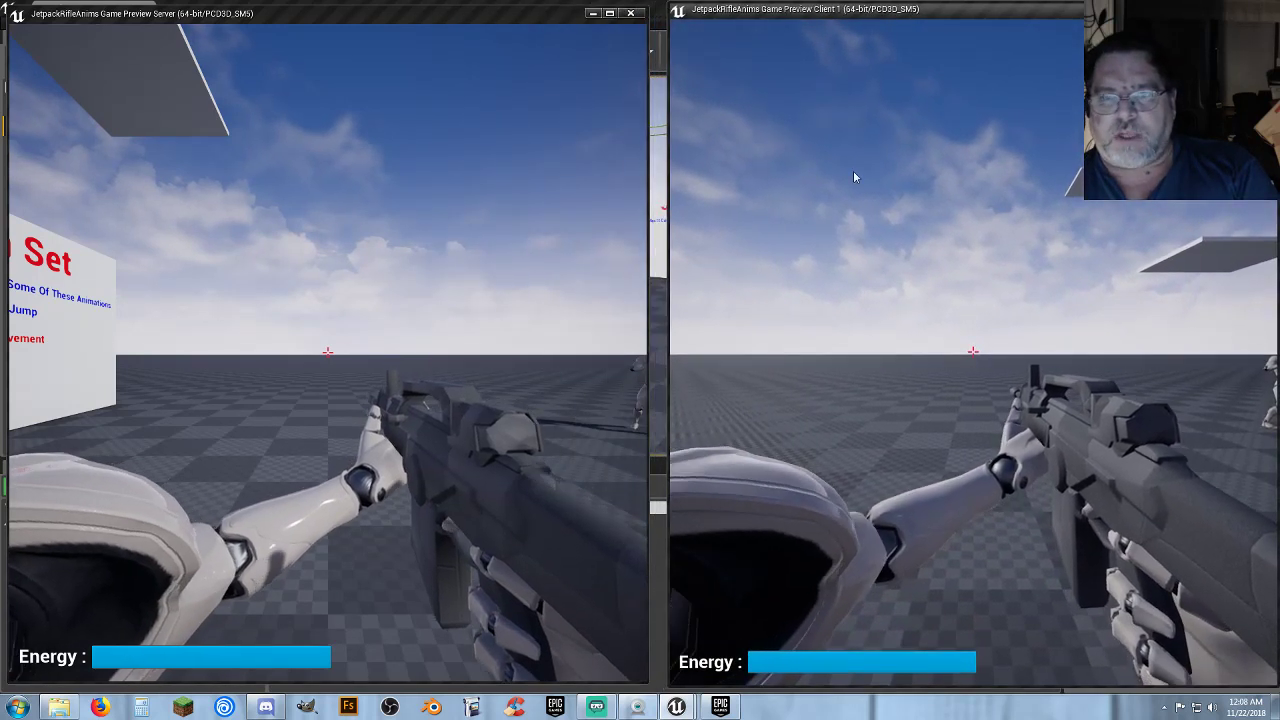
drag(929, 18, 919, 16)
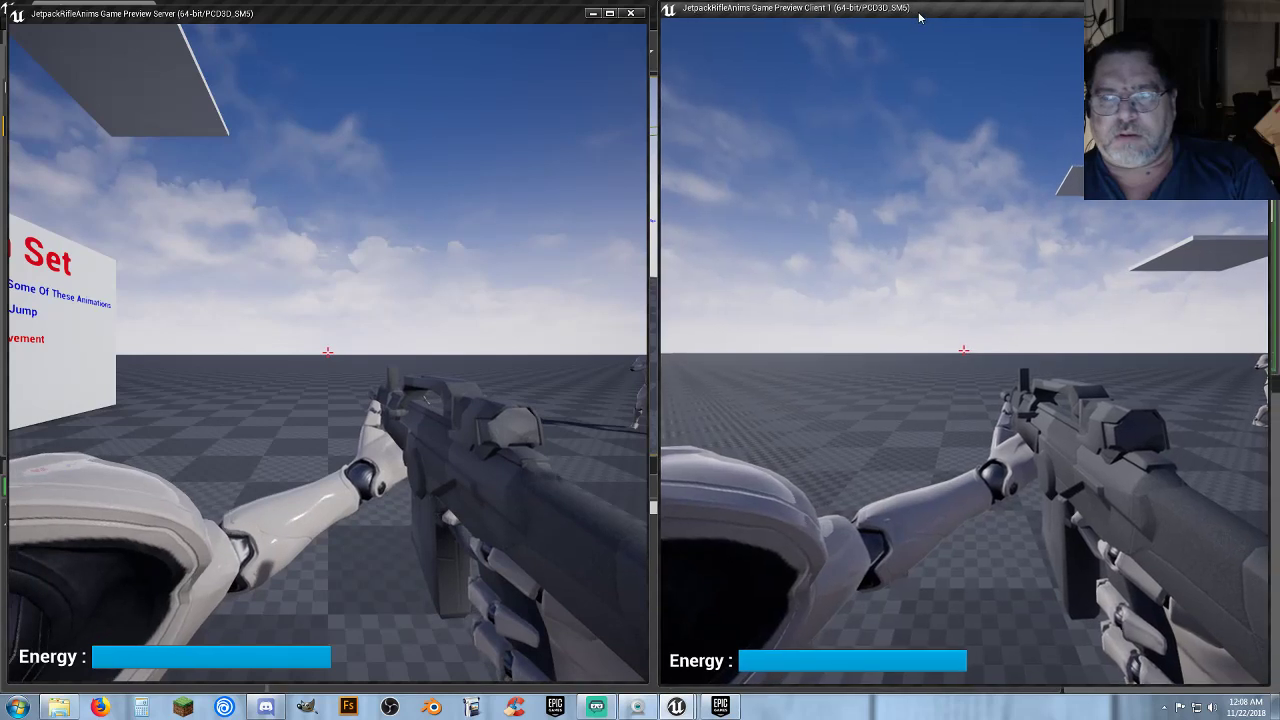
Step: Test the replicated characters facing each other, moving the client's character back and switching its camera between first- and third-person views
click(330, 352)
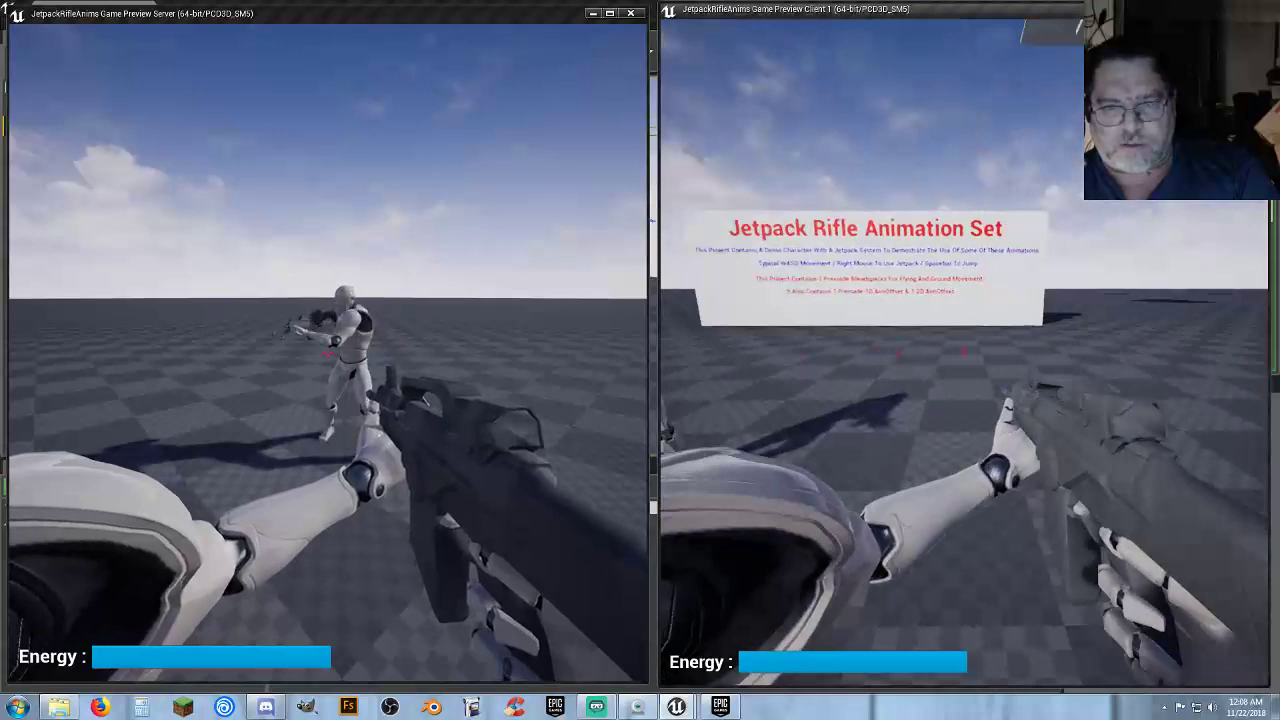
scroll(964, 352, down, 5)
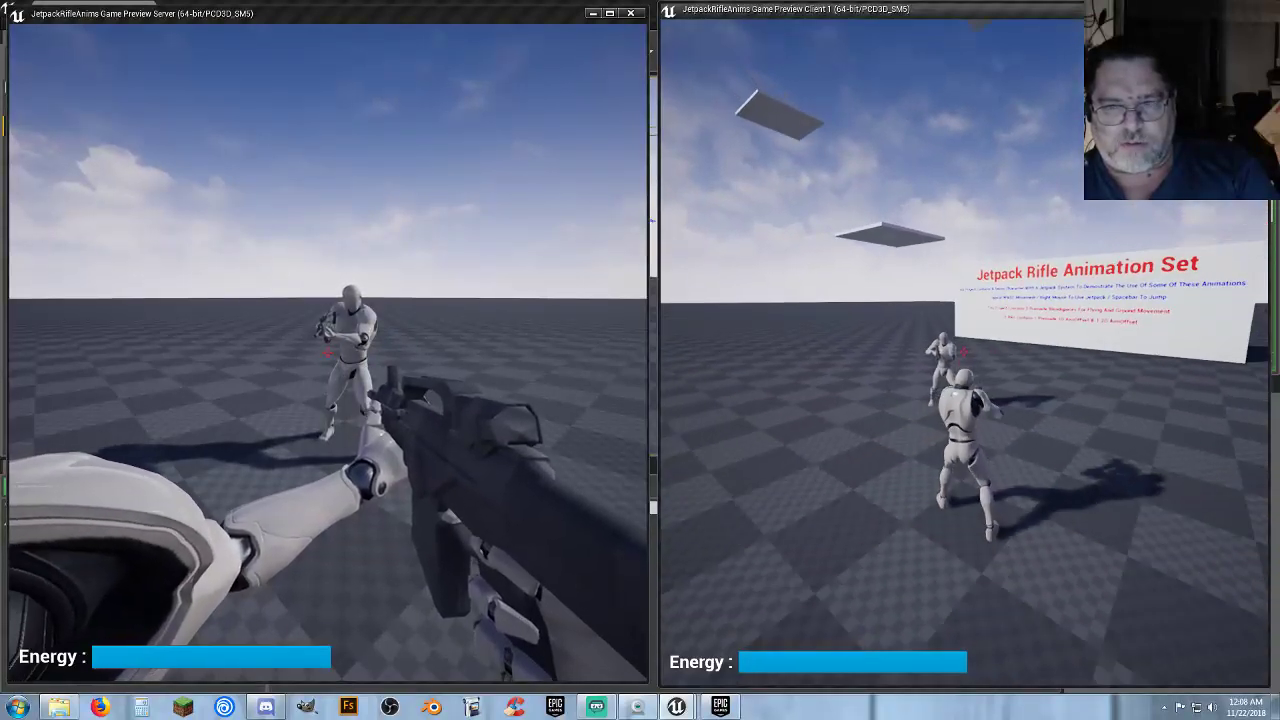
scroll(964, 352, up, 5)
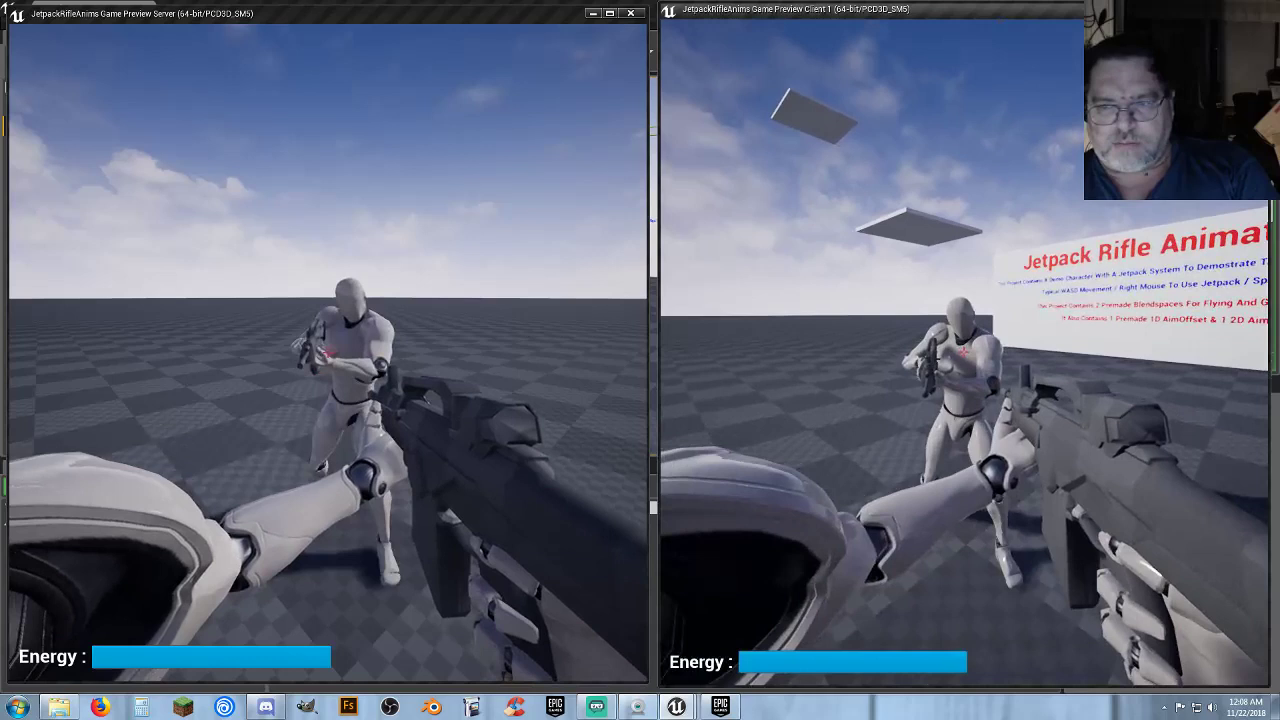
key(s)
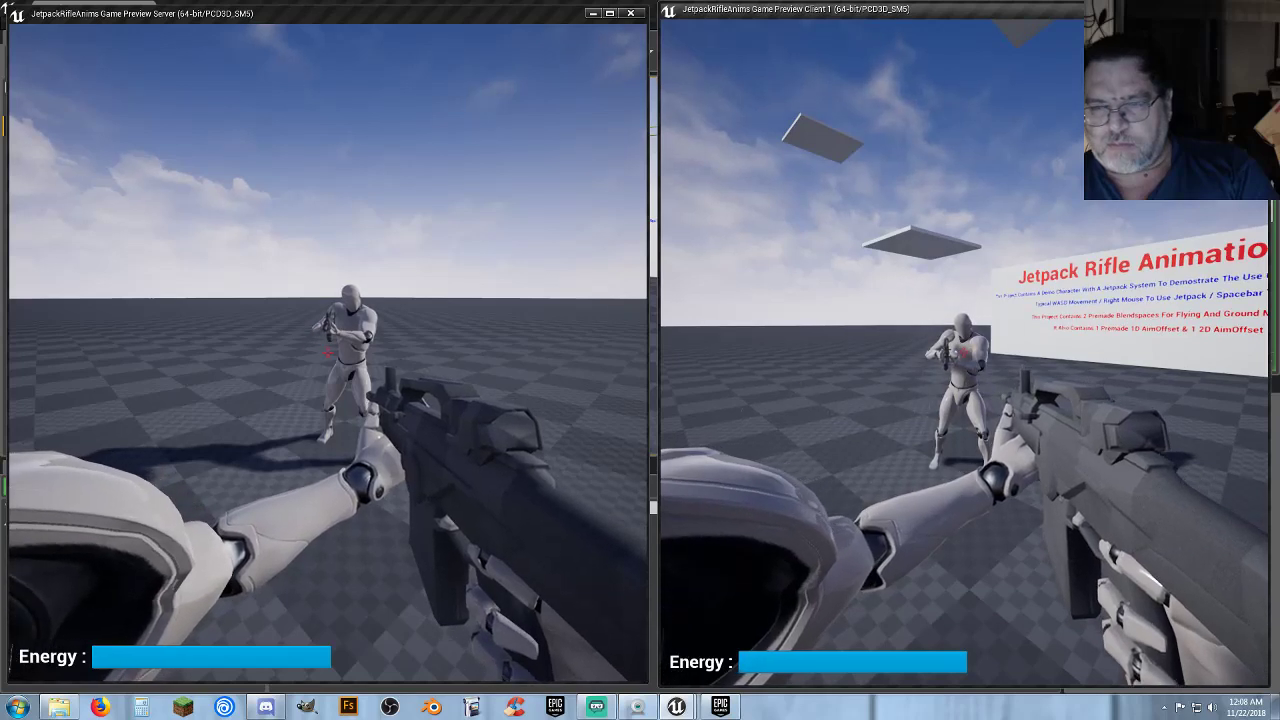
scroll(964, 352, down, 4)
scroll(964, 352, up, 2)
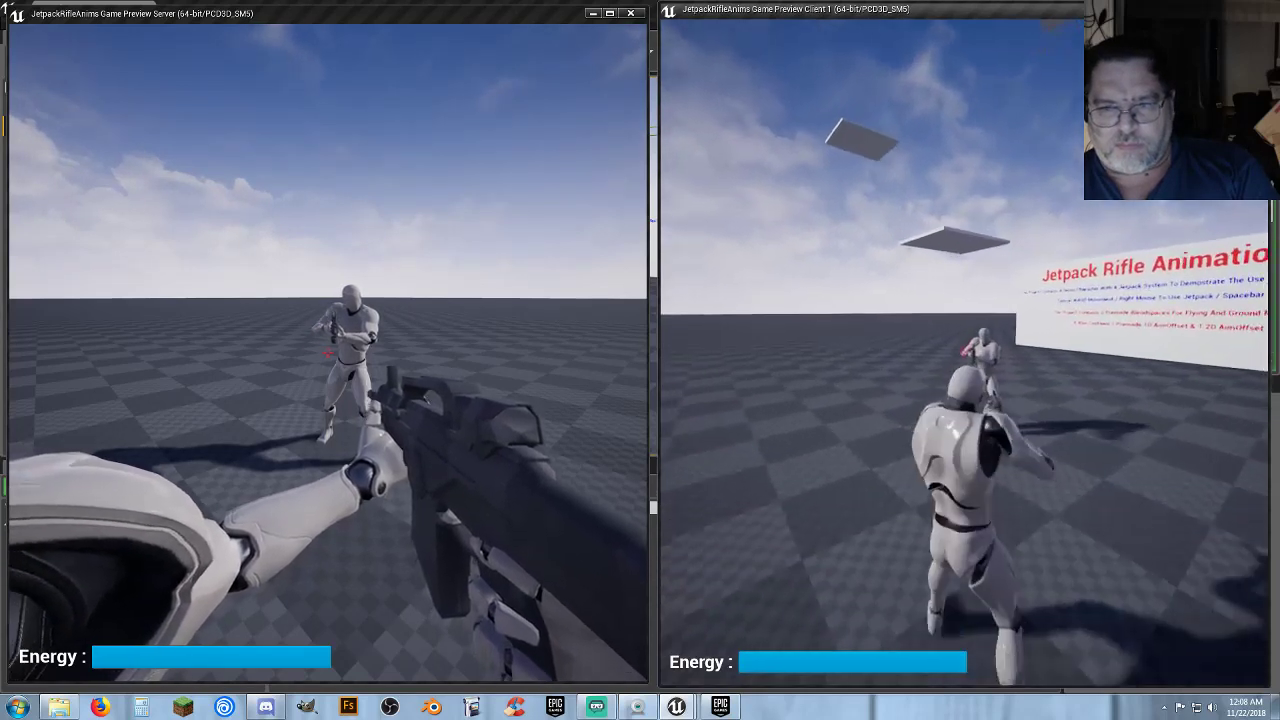
scroll(964, 352, up, 2)
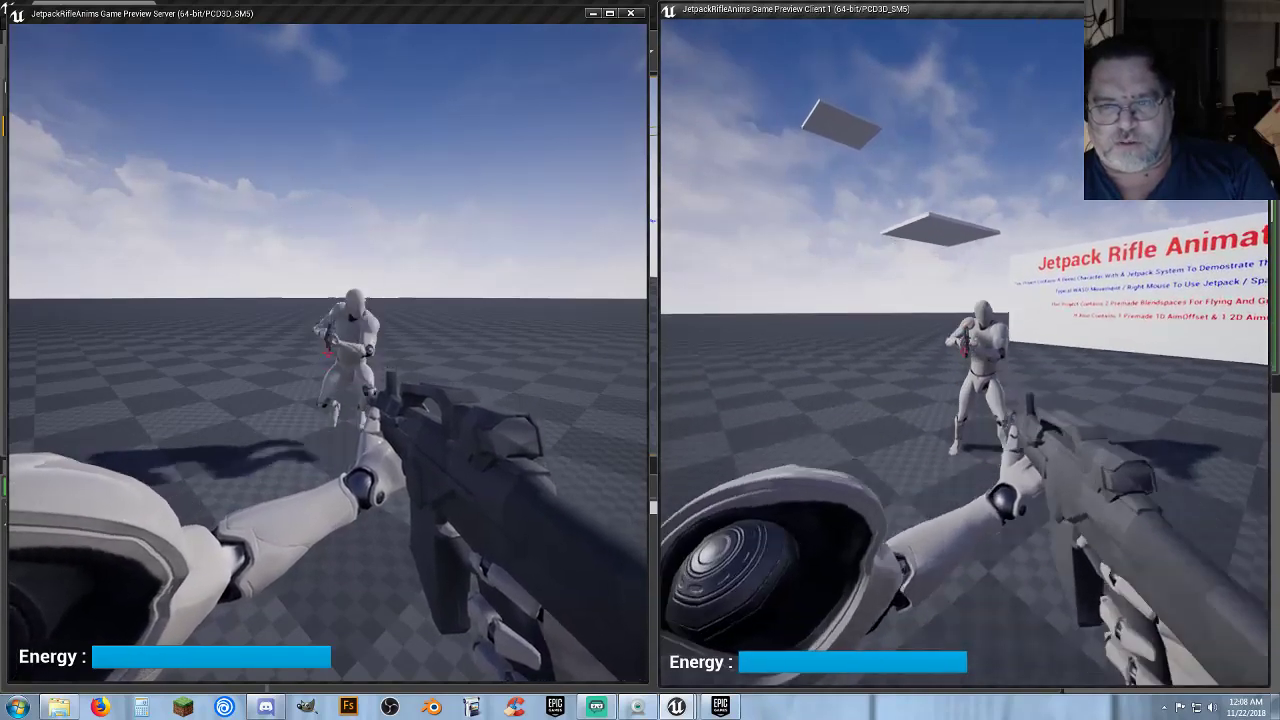
Step: Test replication by lifting the client's character with its jetpack and firing the server character's rifle at it
right_click(964, 352)
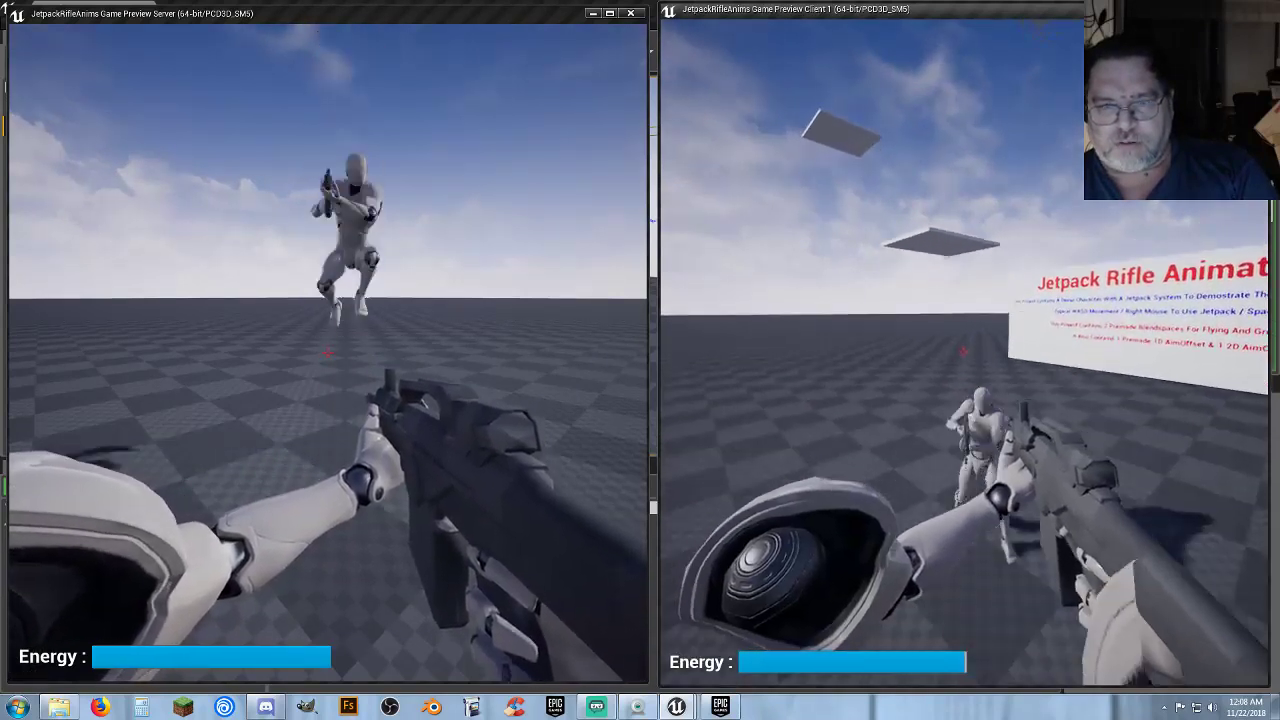
key(alt+Tab)
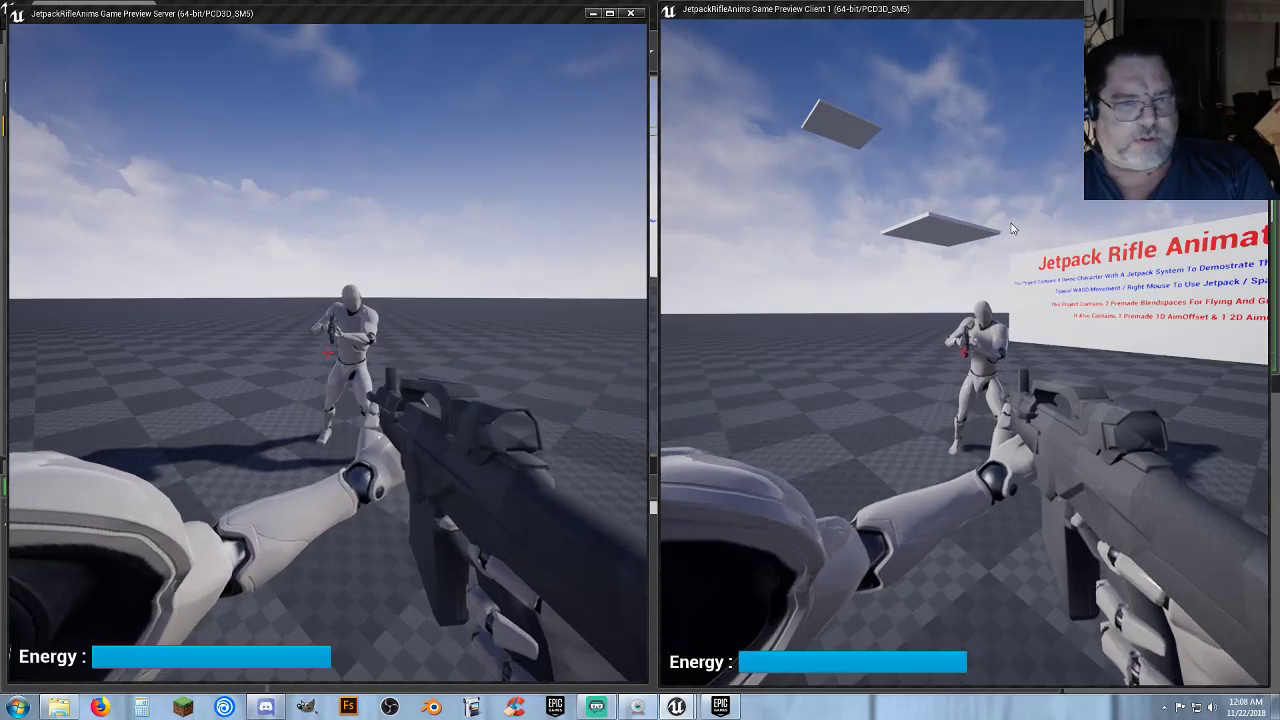
click(328, 354)
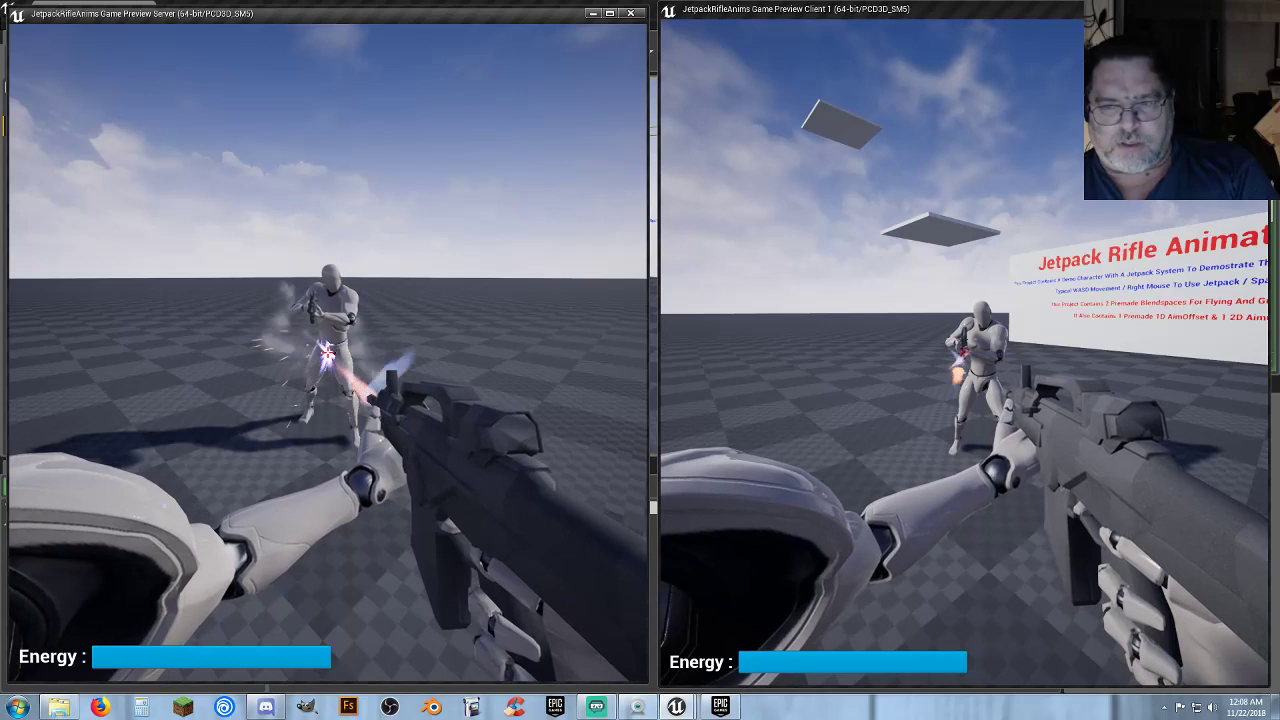
Step: Test the server character's jetpack with several short and high flights in front of the client's character
right_click(328, 354)
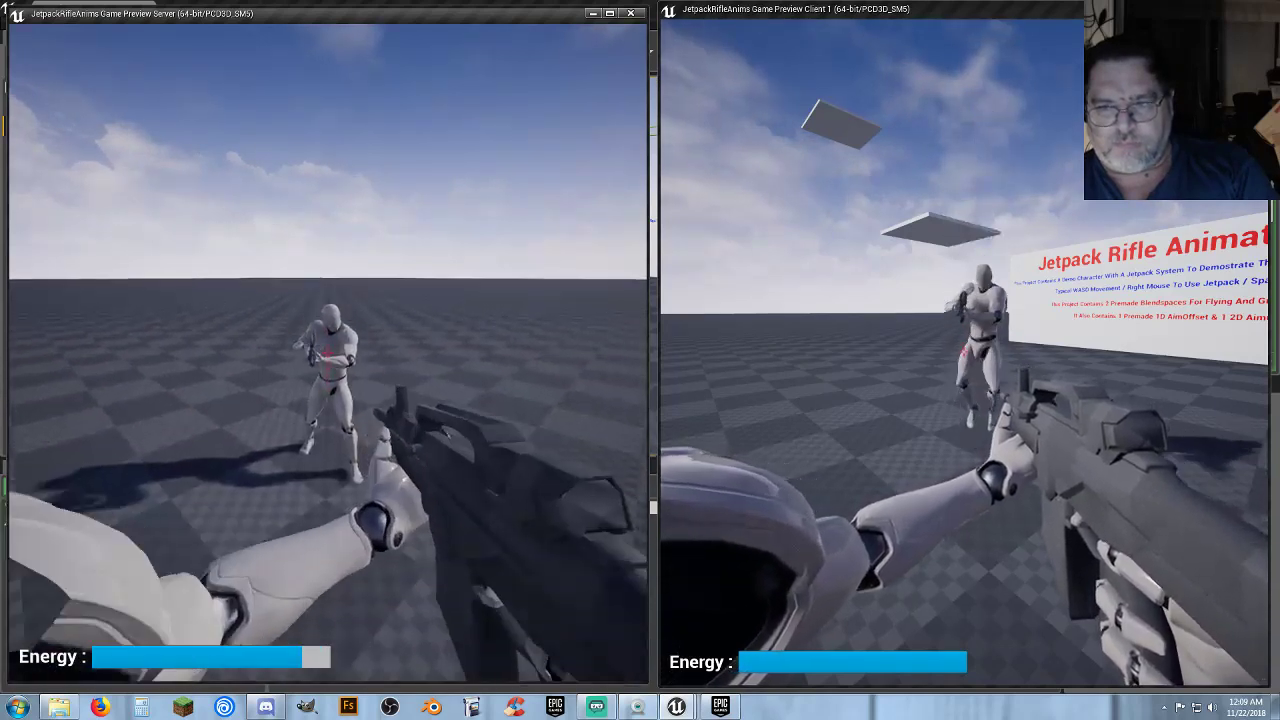
right_click(328, 354)
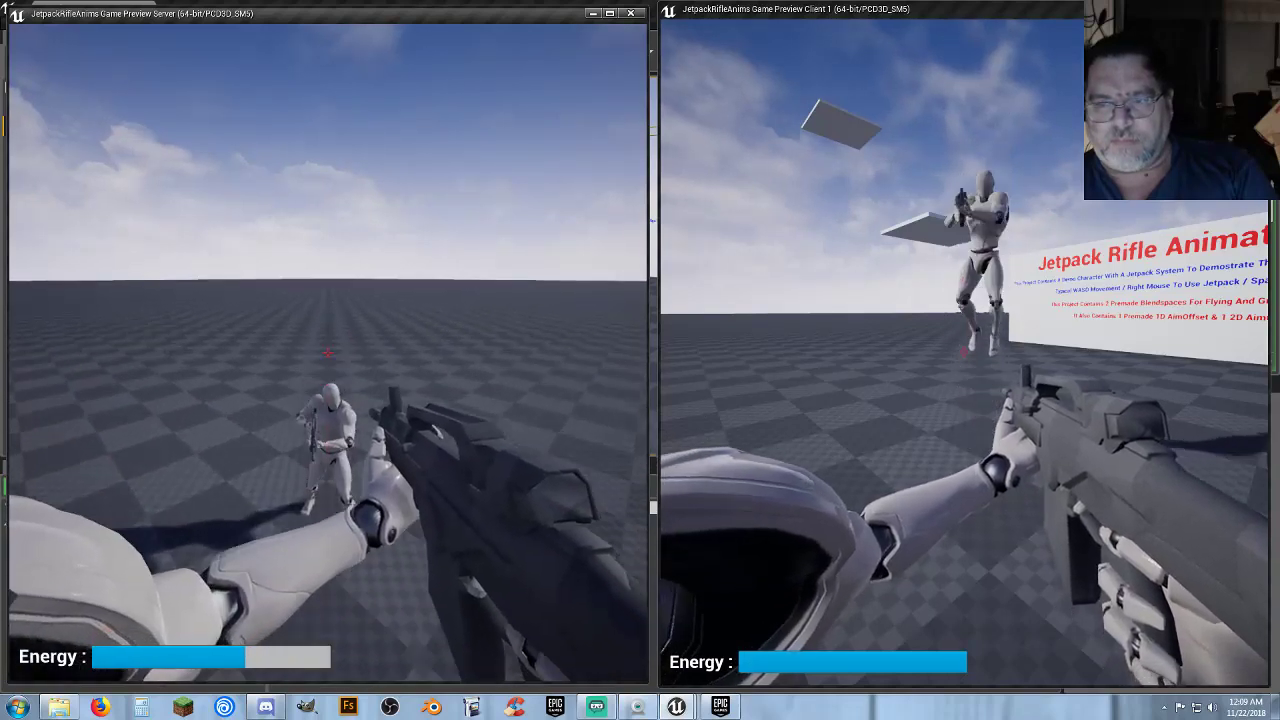
right_click(328, 354)
right_click(328, 354)
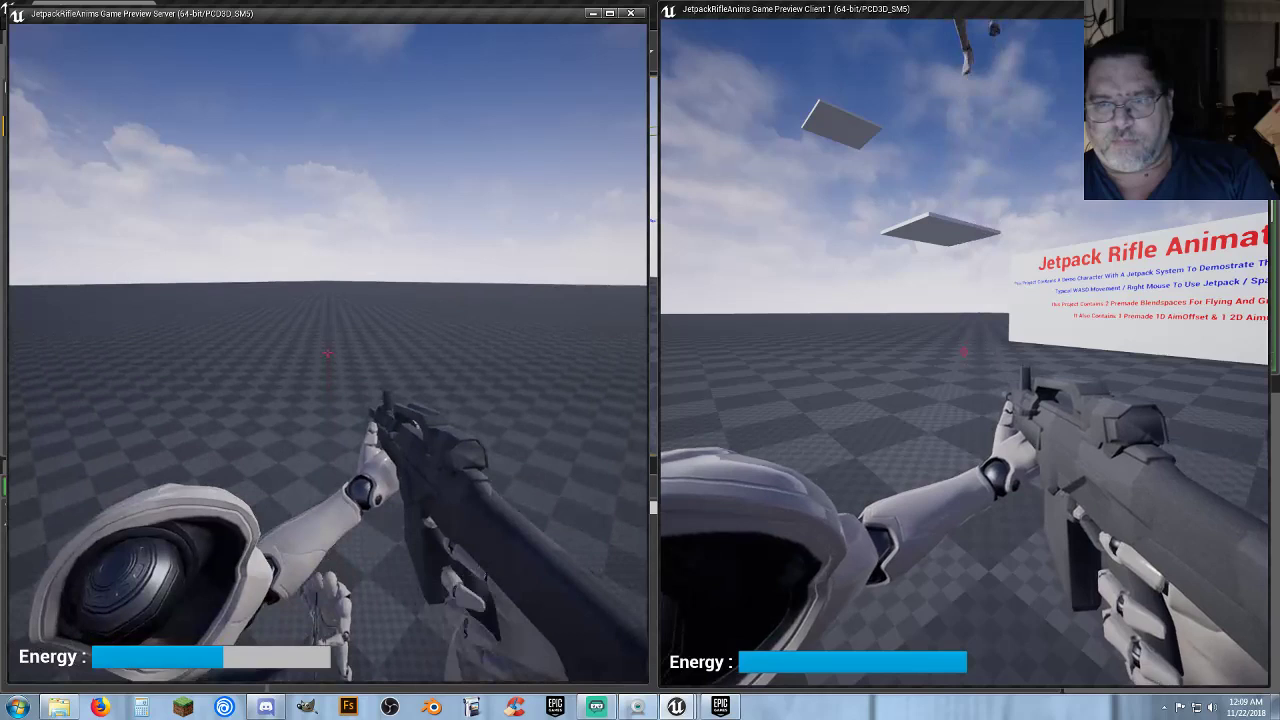
right_click(328, 354)
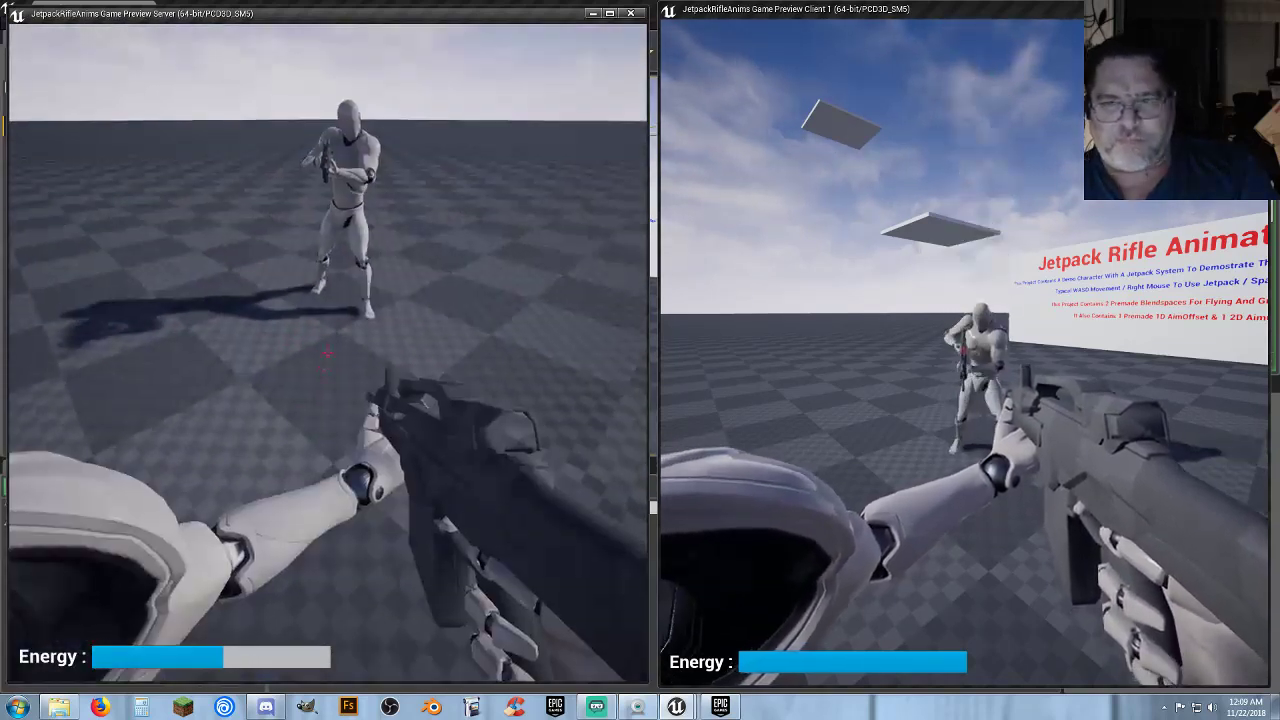
right_click(328, 354)
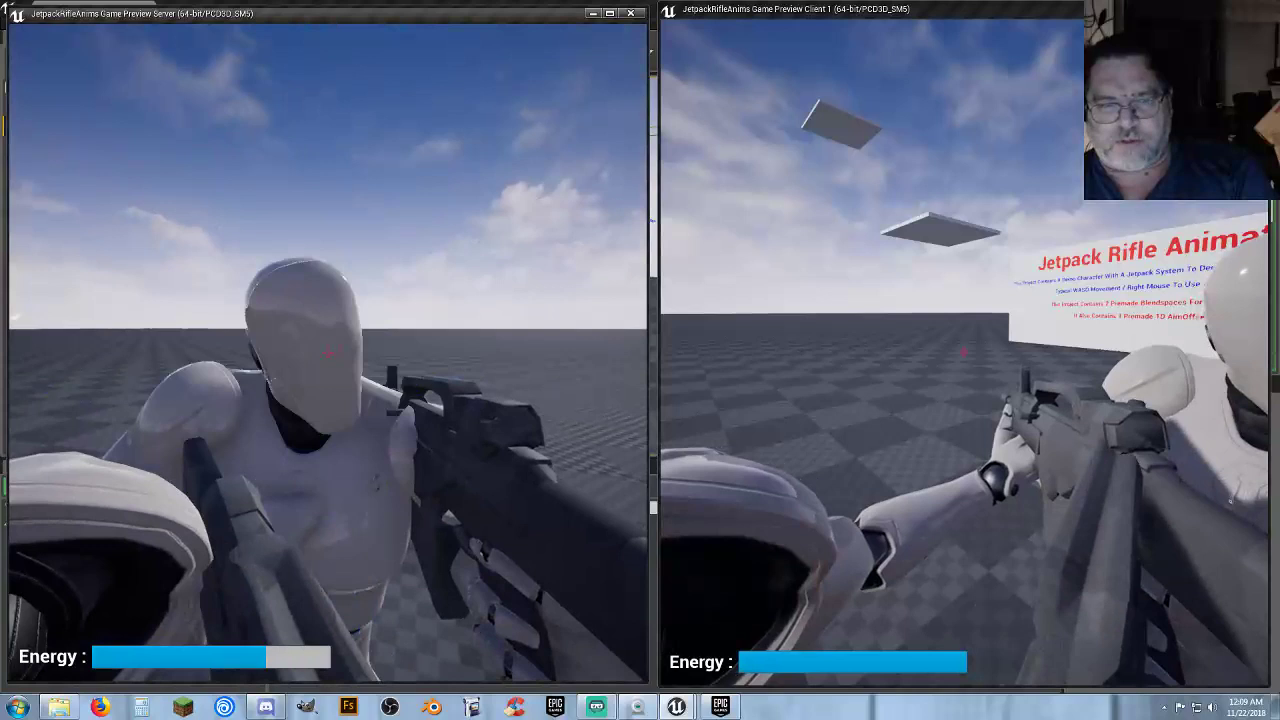
Step: Back the server's character away from the client's character and test its aiming and firing at close range
key(d)
key(s)
key(s)
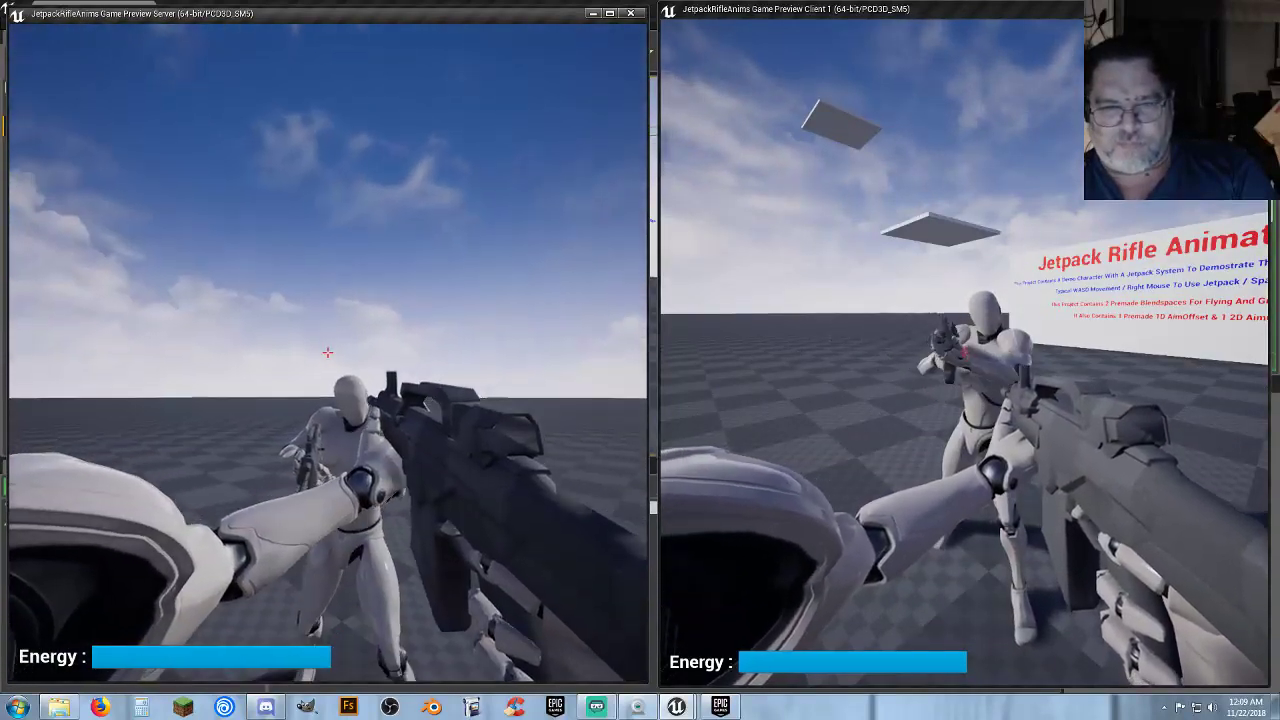
click(328, 352)
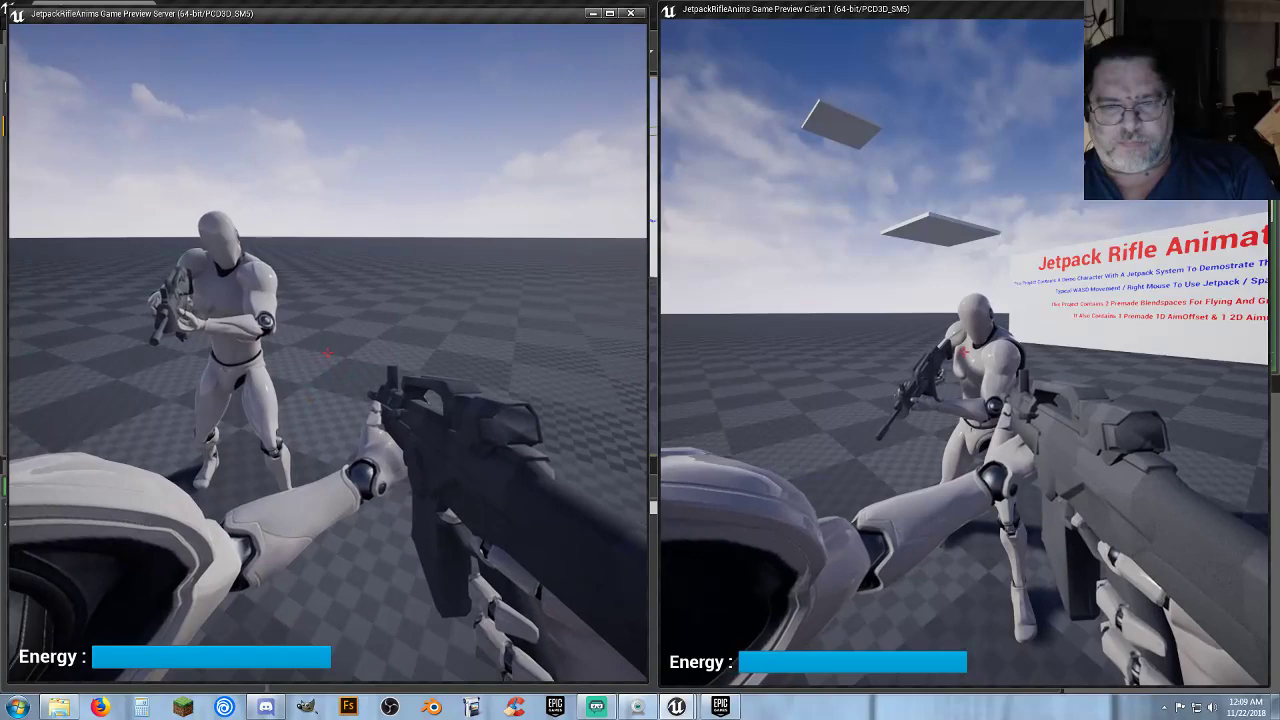
Step: Switch the server's character to third-person view and fly it over the floating platforms
key(v)
key(w)
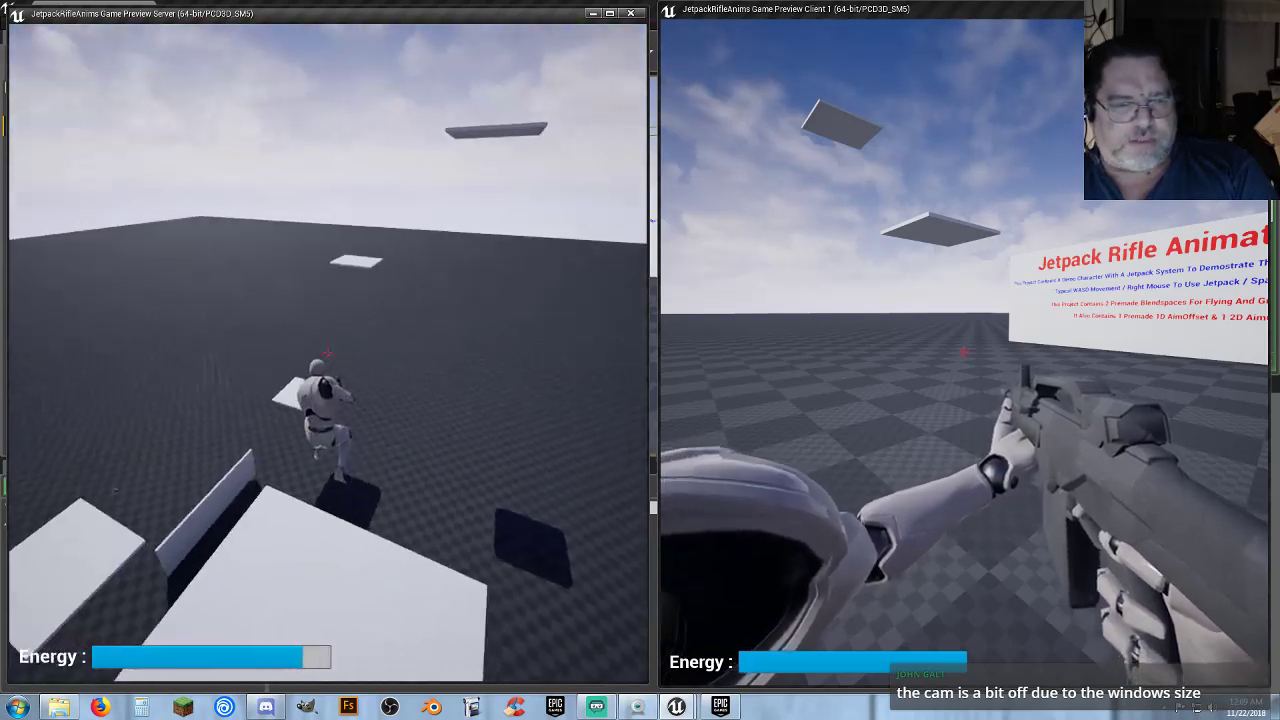
key(w)
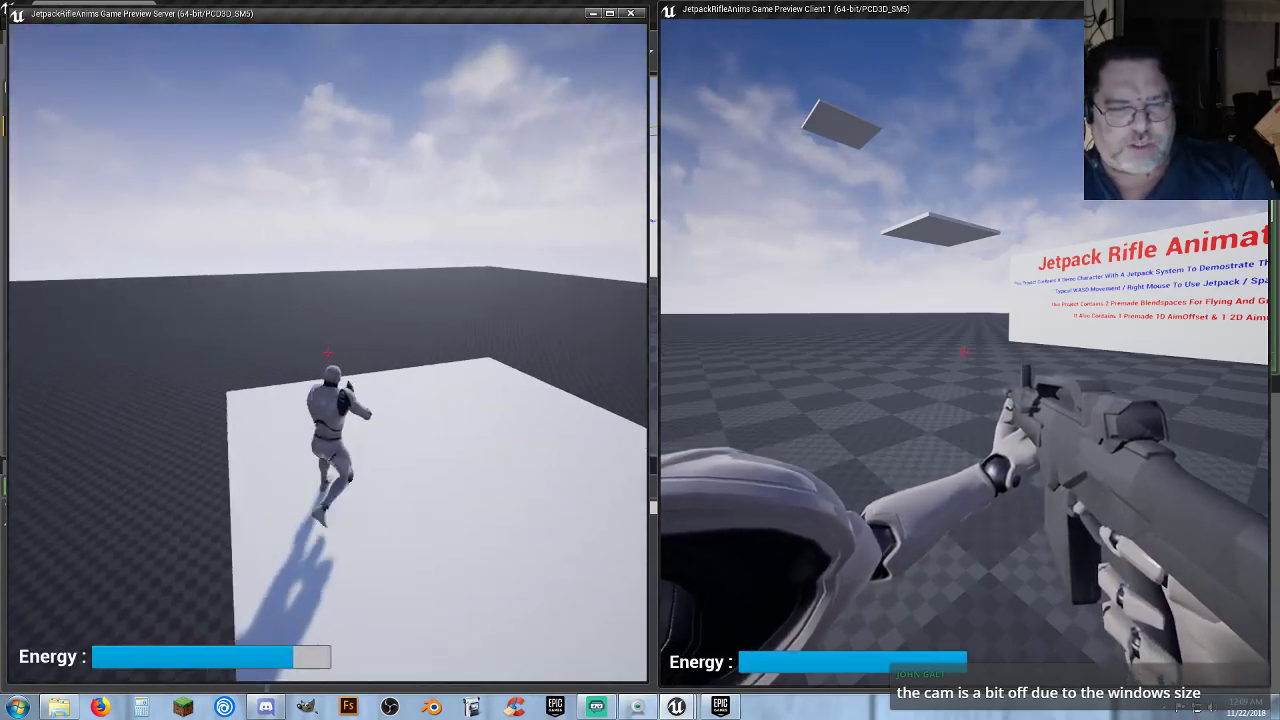
key(w)
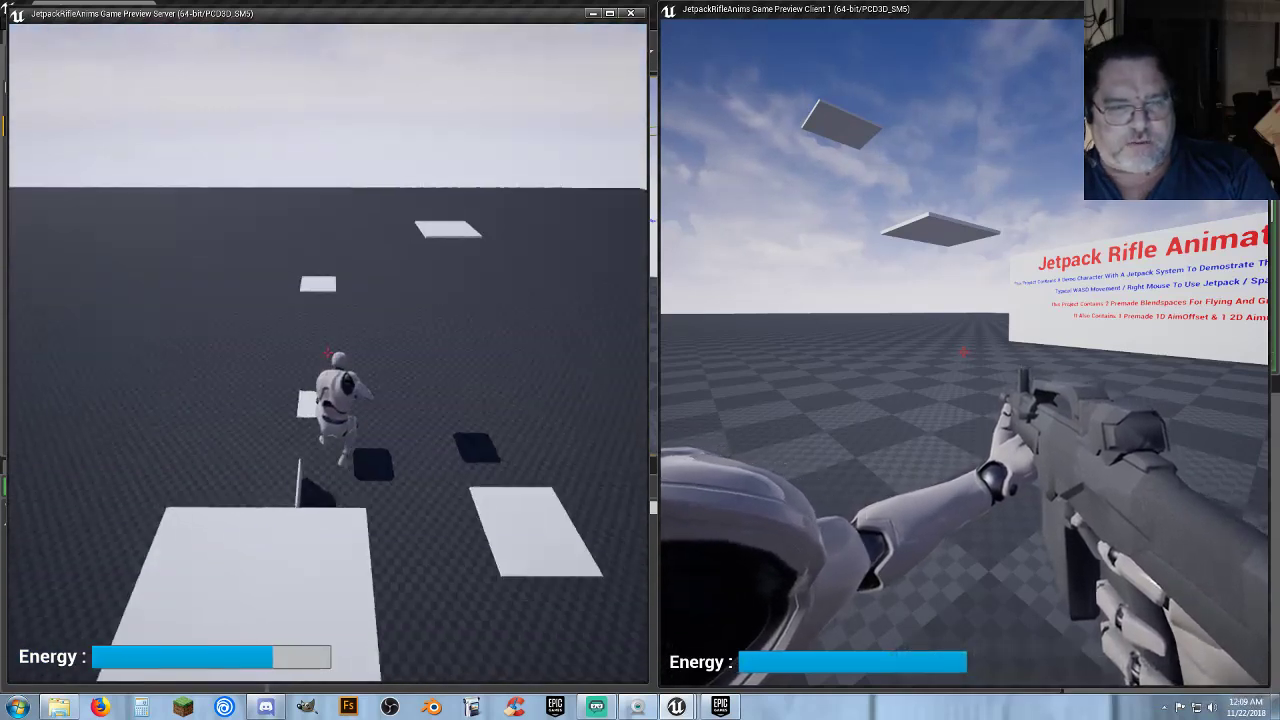
key(w)
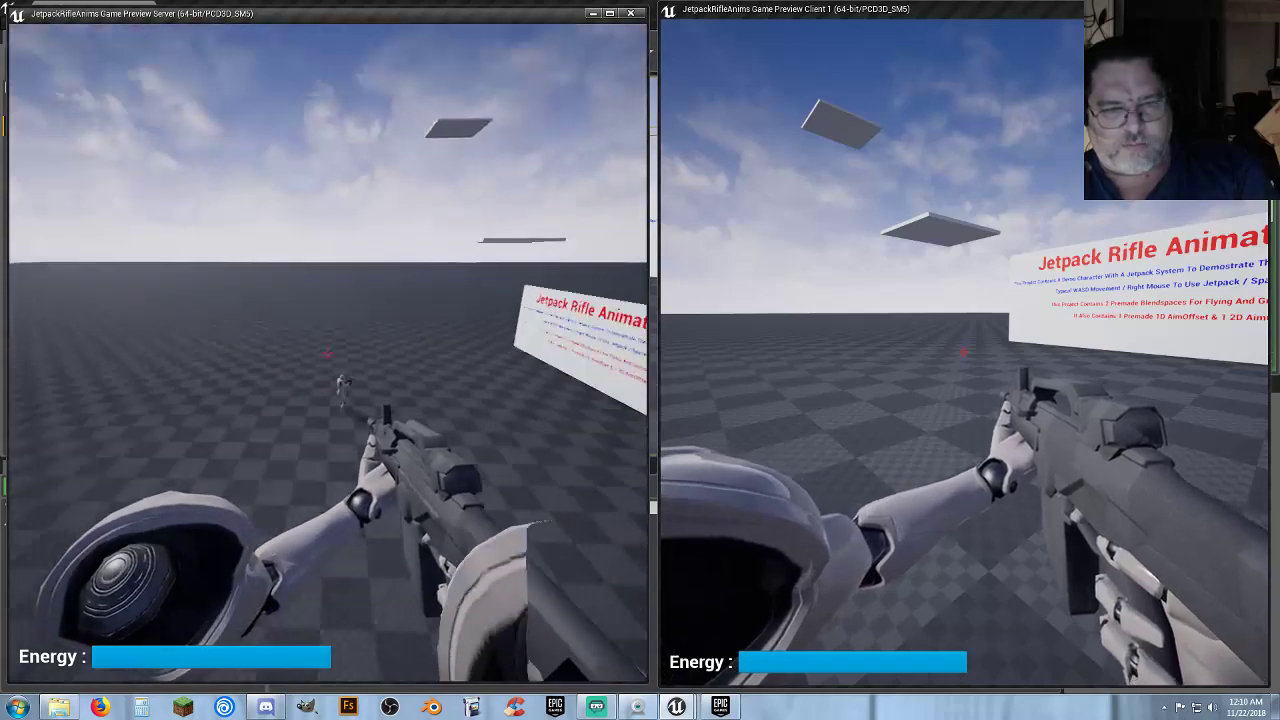
Step: Approach the client's character in first-person view with the server's character and fire at the ground while moving back and sideways
key(w)
key(w)
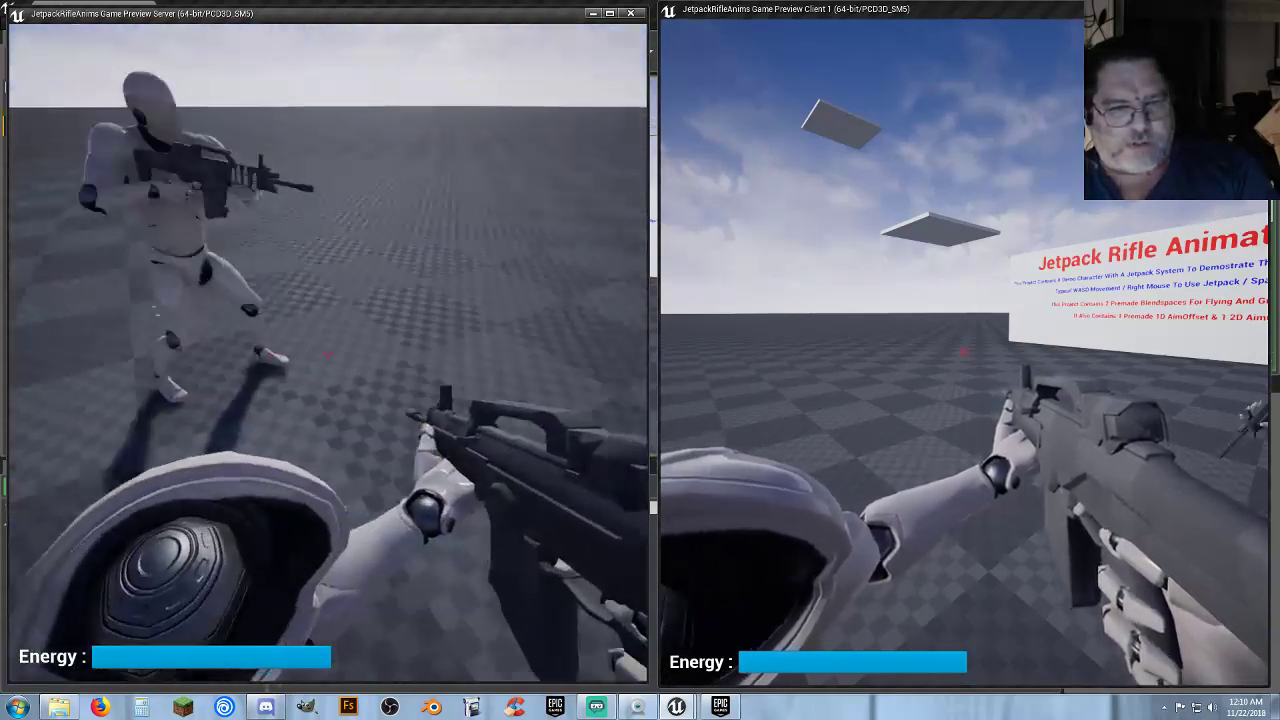
click(328, 353)
key(s)
click(328, 353)
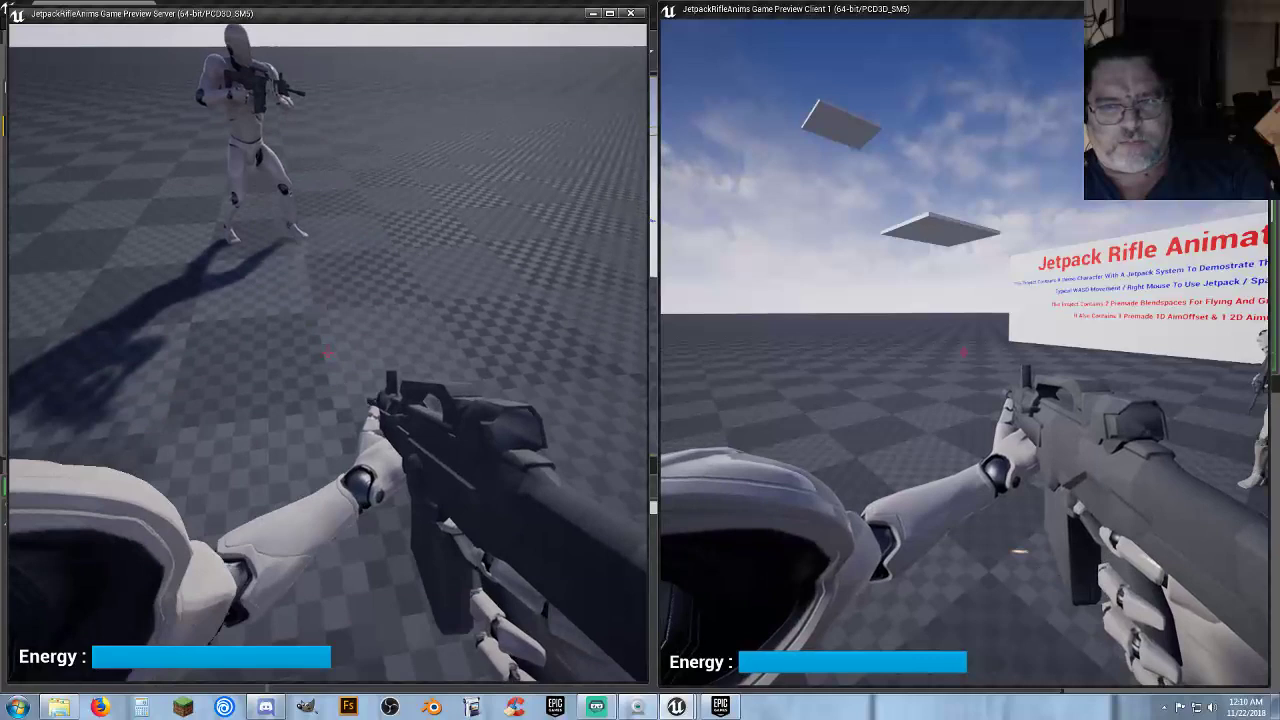
click(328, 353)
click(328, 353)
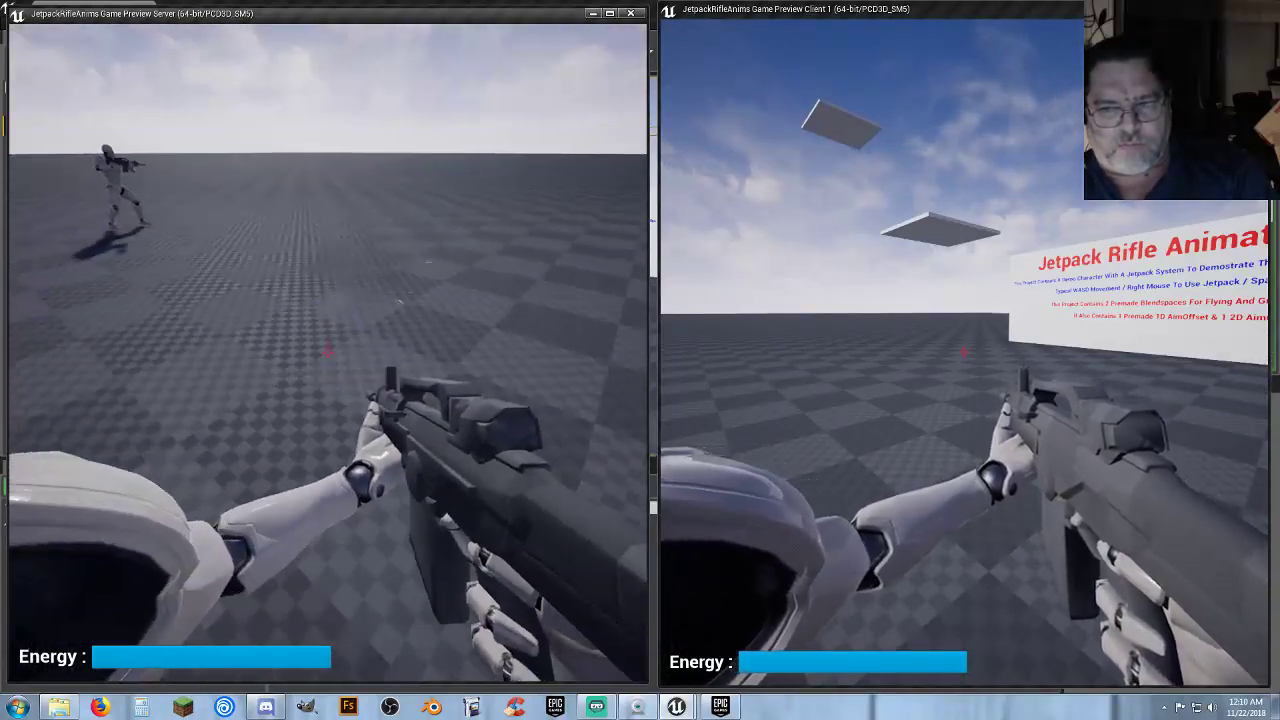
key(d)
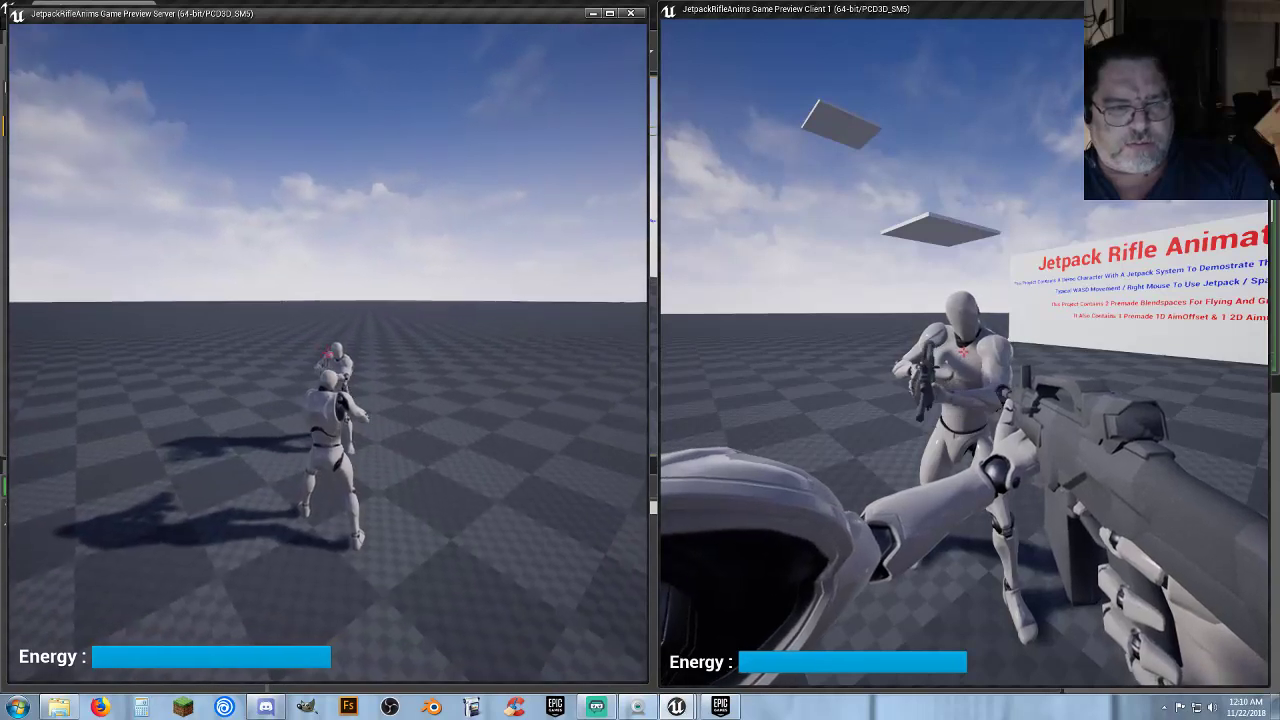
Step: Compare the aiming poses of the facing characters from both the client and server windows and end the play session
click(963, 350)
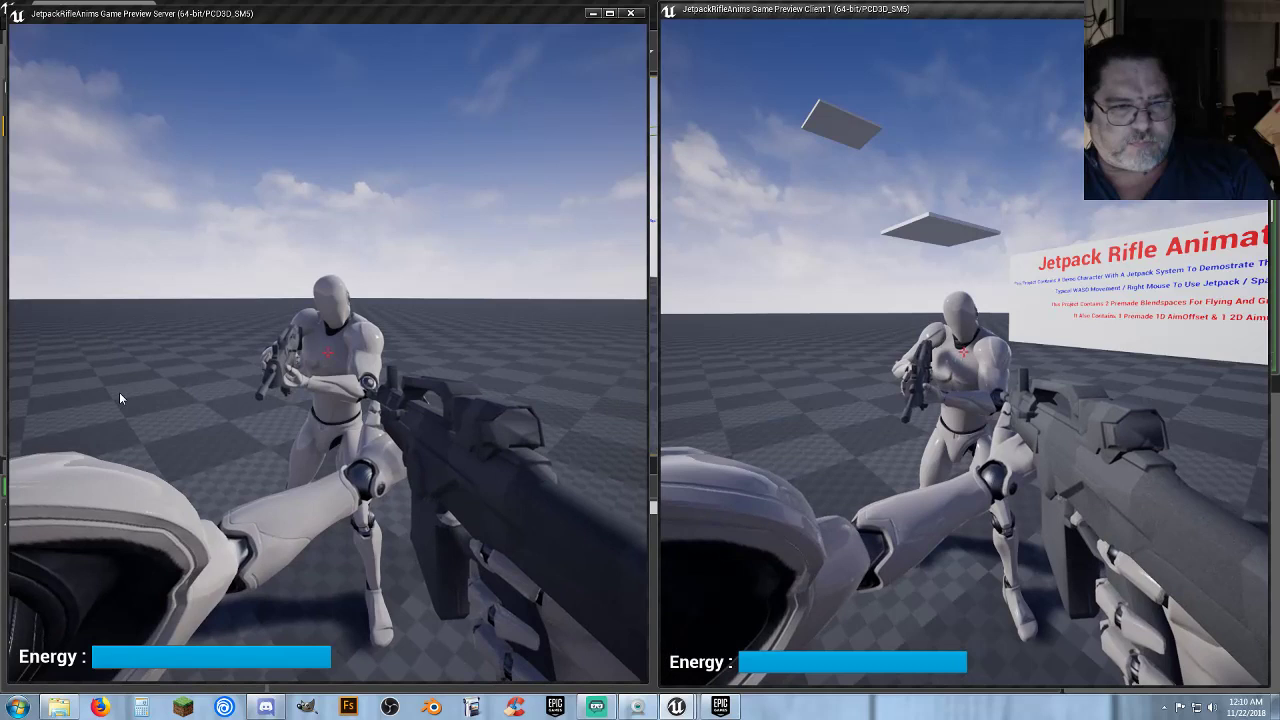
click(119, 398)
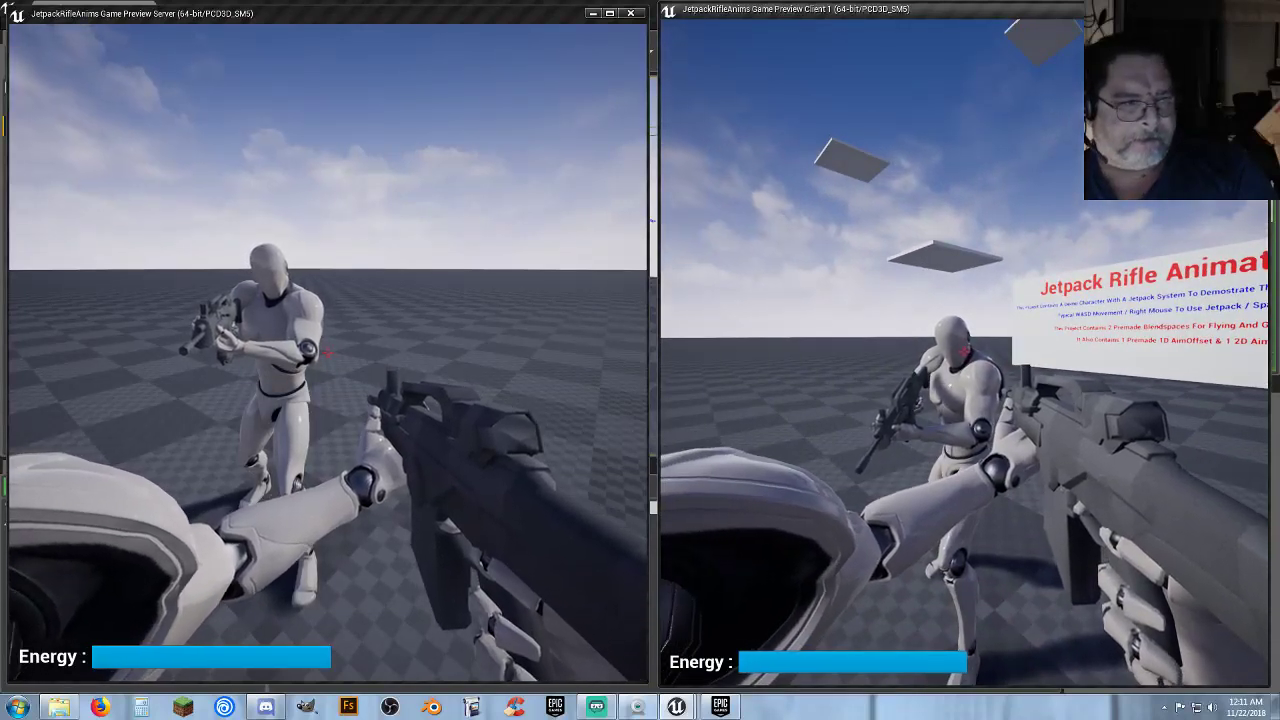
key(Escape)
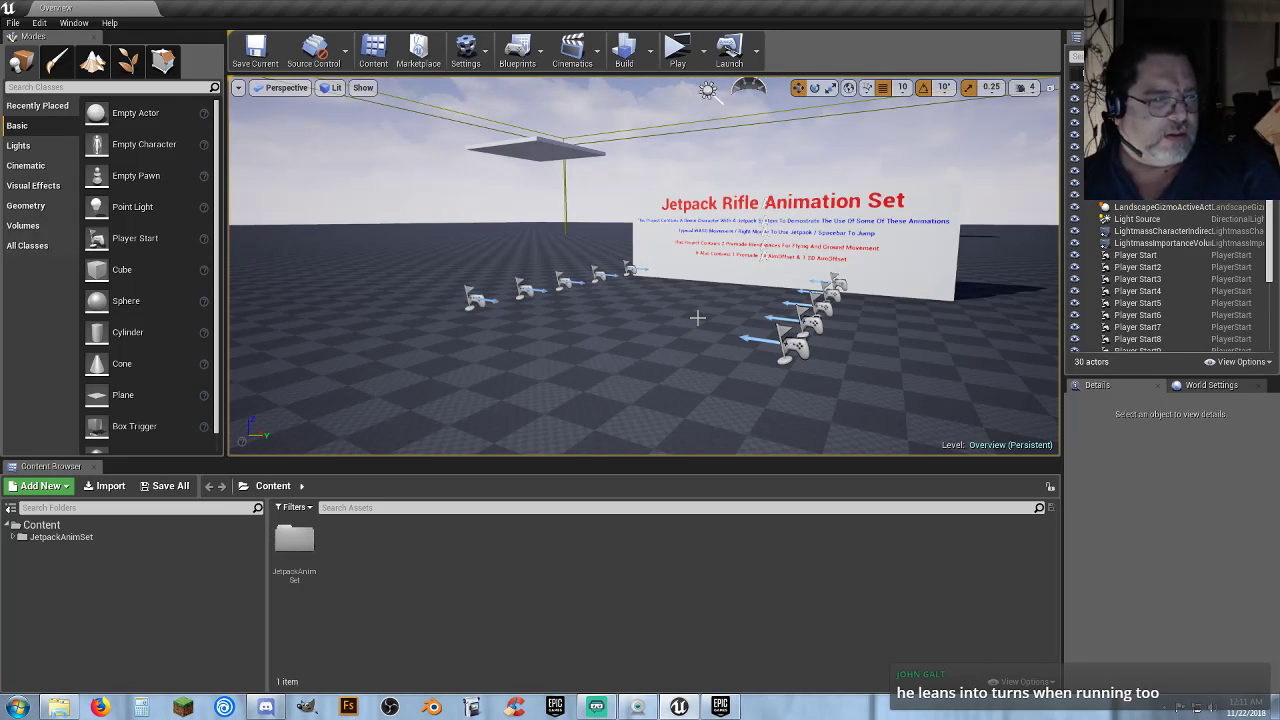
Step: Set the number of players to 1 and start playing the level in Selected Viewport mode
click(704, 50)
click(803, 276)
text(1)
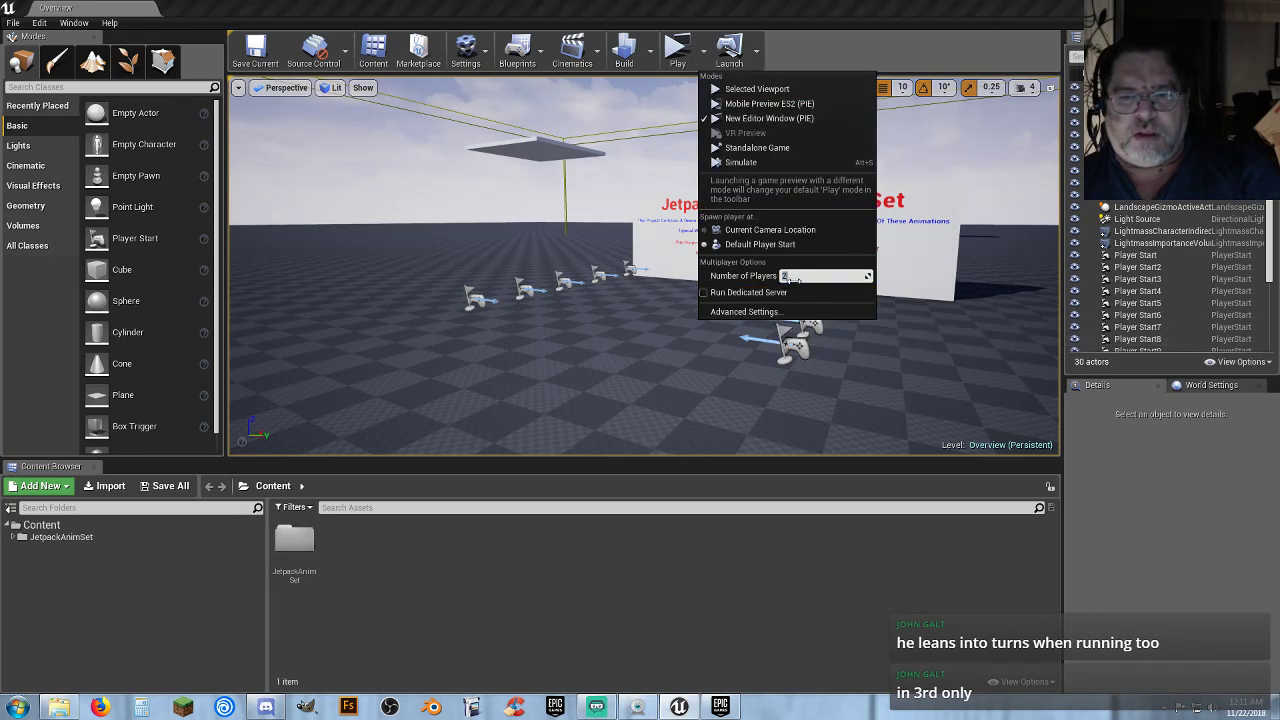
click(750, 89)
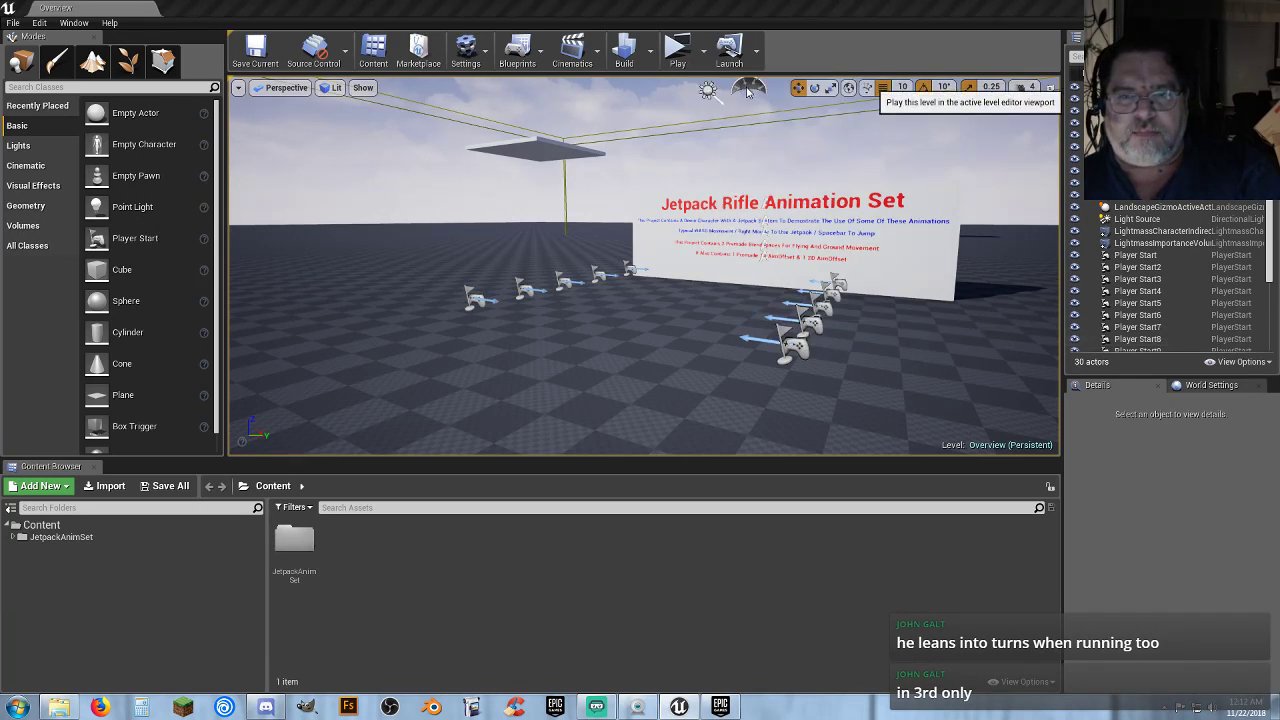
click(693, 249)
Step: Test third-person running past the sign and jetpack flight with landings on the floating platforms
key(w)
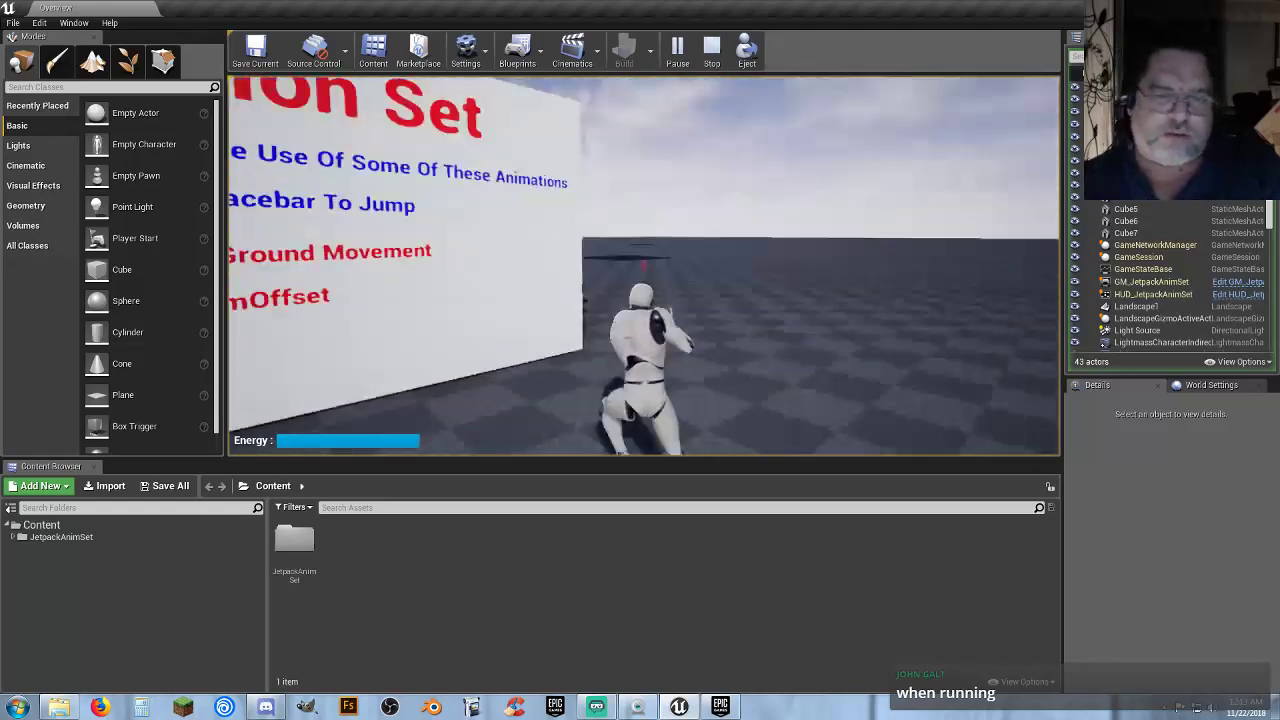
key(w)
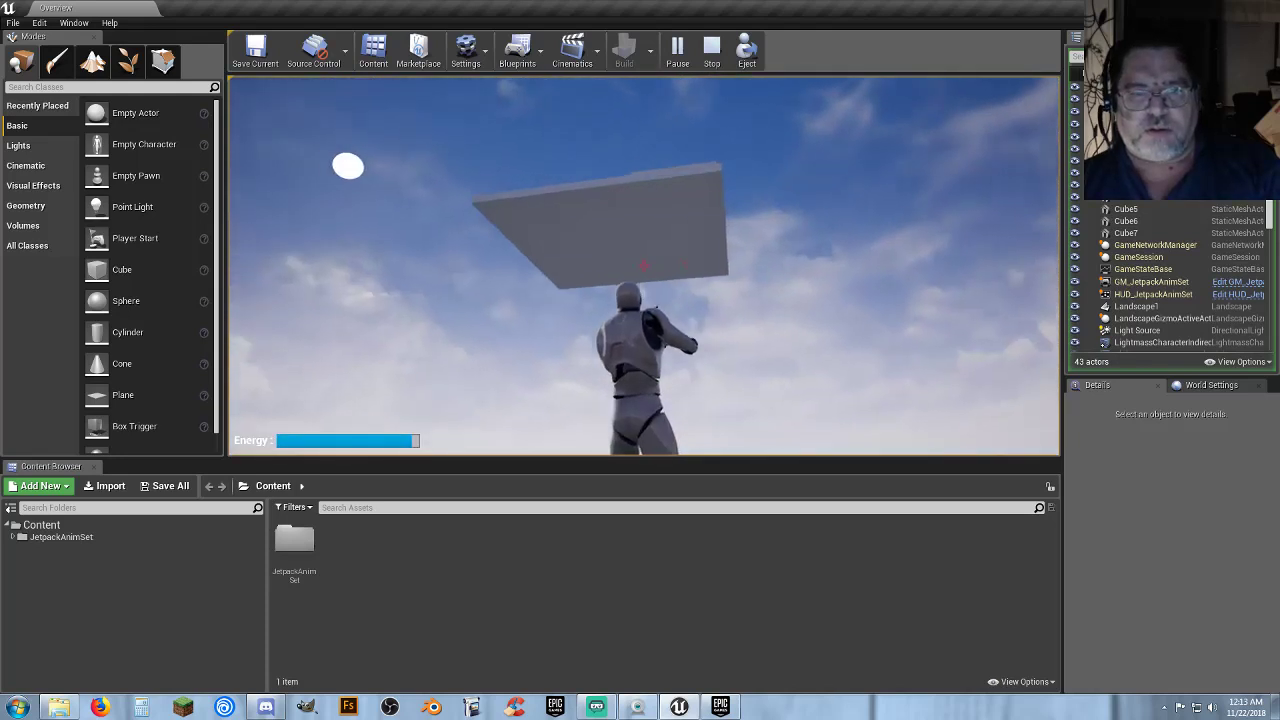
key(space)
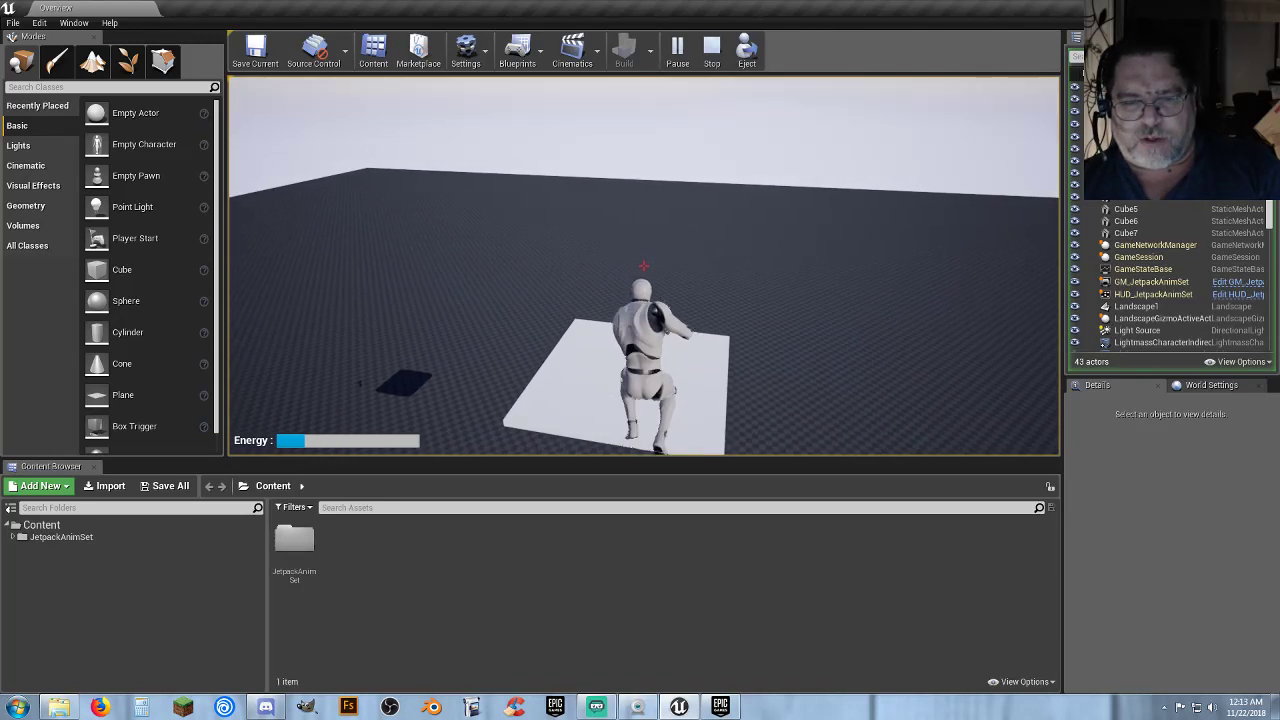
key(w)
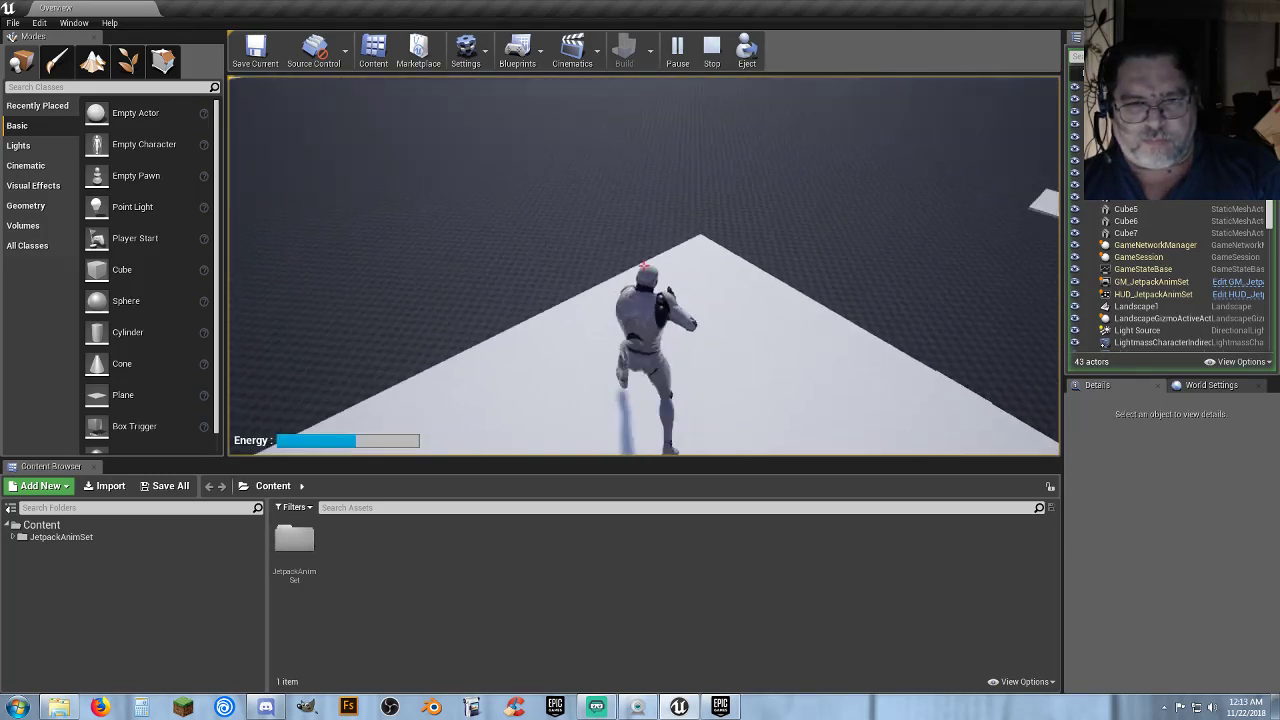
key(space)
key(w)
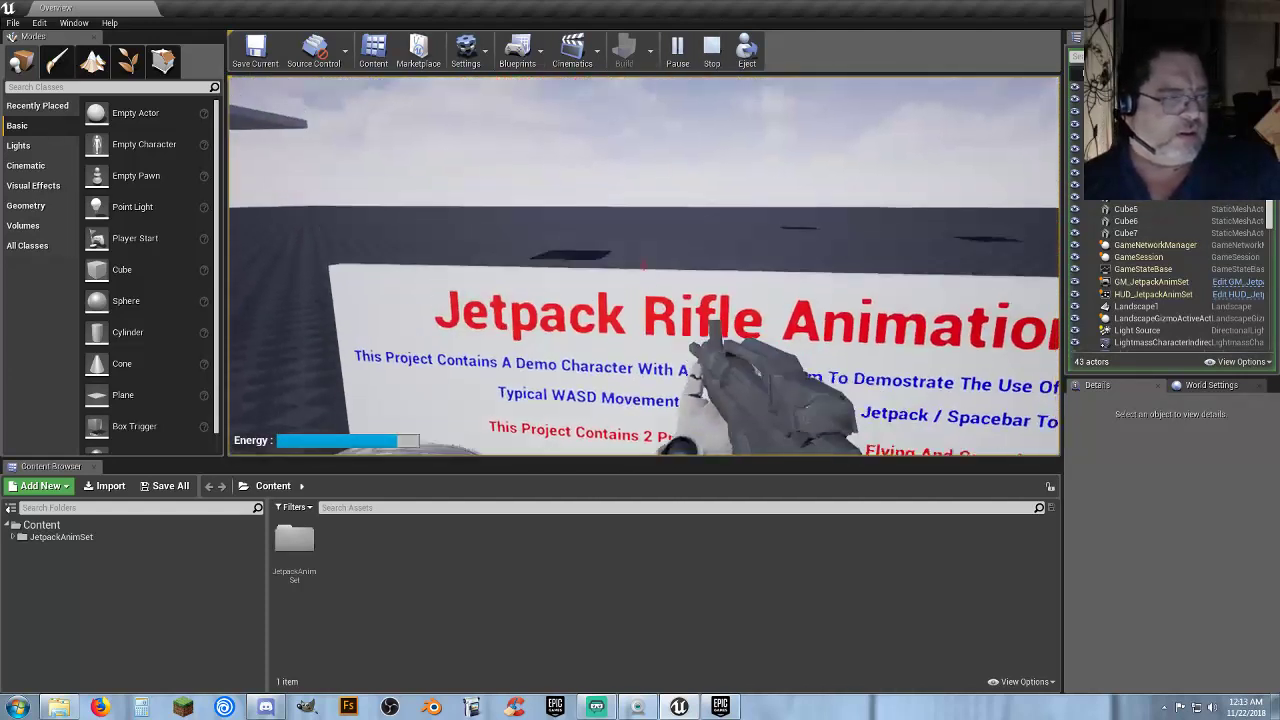
Step: Test jetpack flight in first-person view over the sign and onto a floating platform
key(w)
key(space)
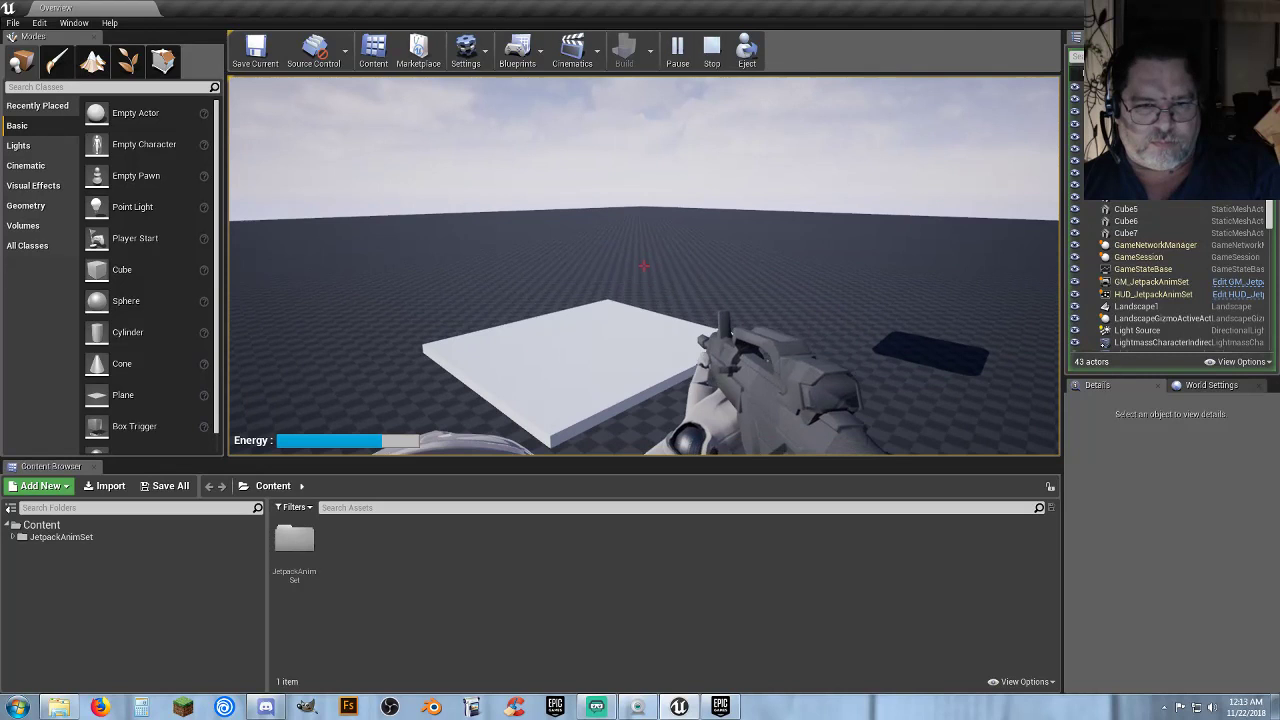
key(w)
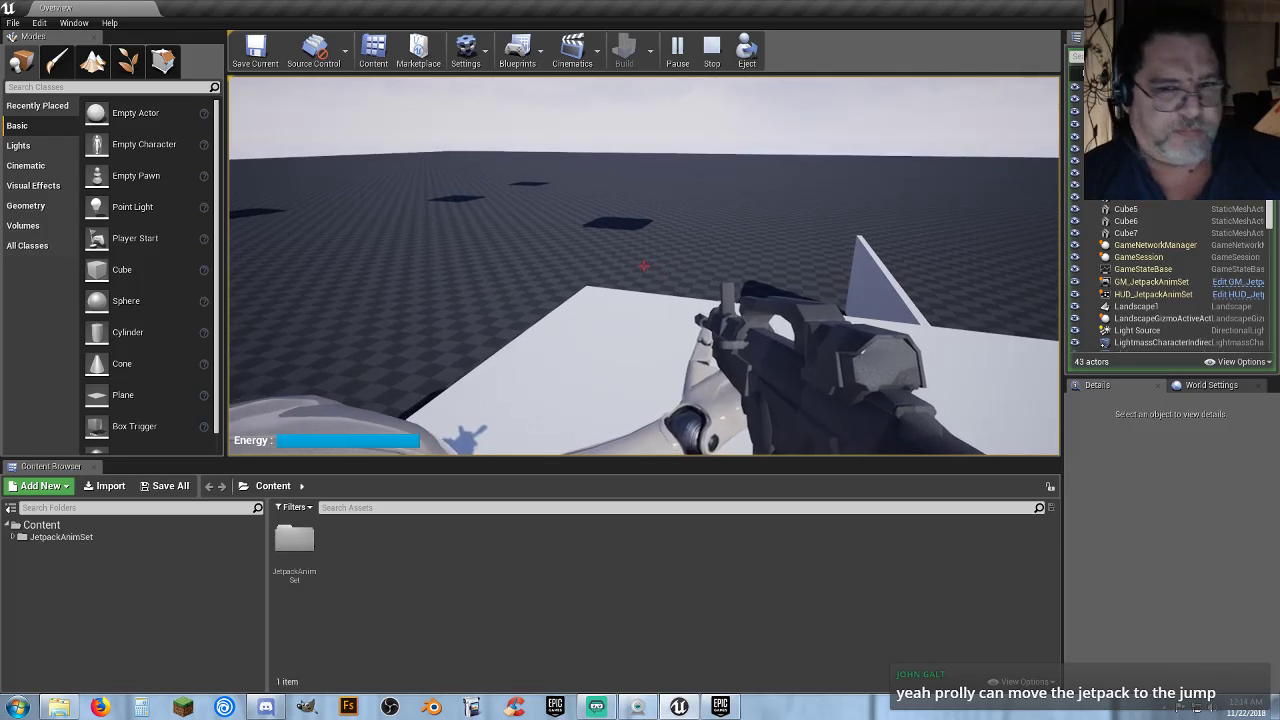
Step: Switch back to third-person view and test jumping, running and jetpack flight around the sign and platforms
key(v)
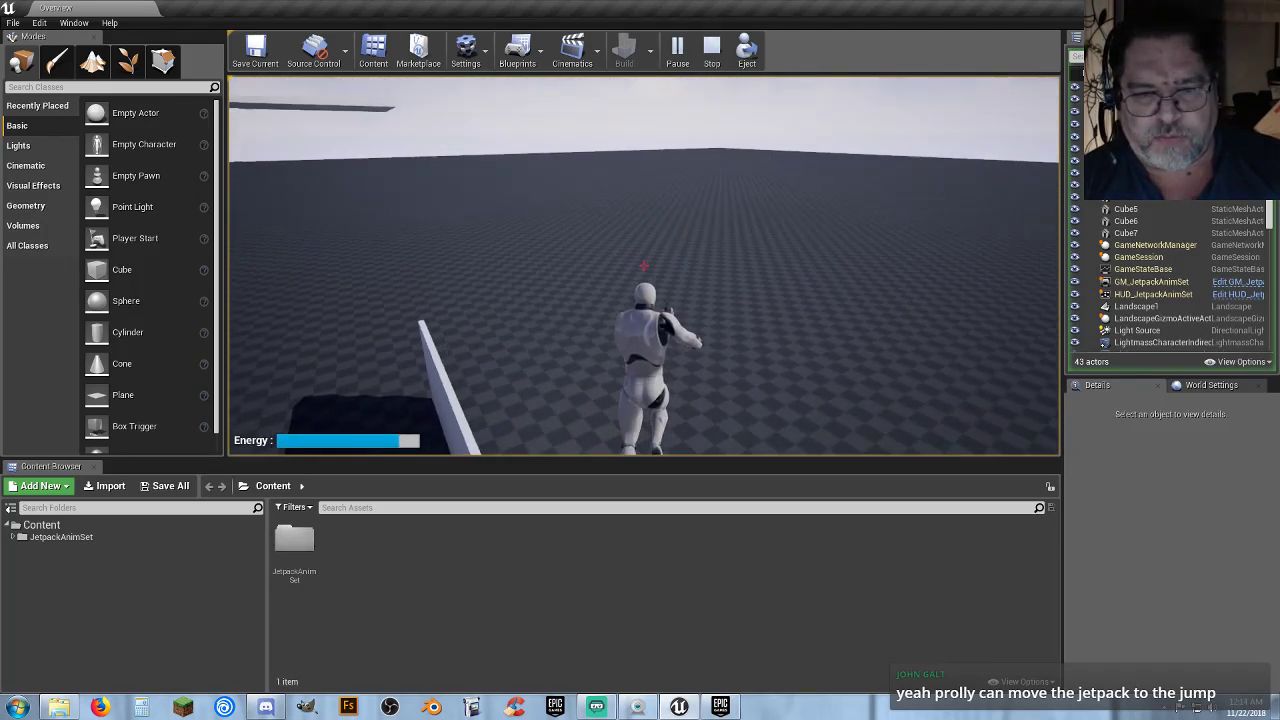
key(space)
key(w)
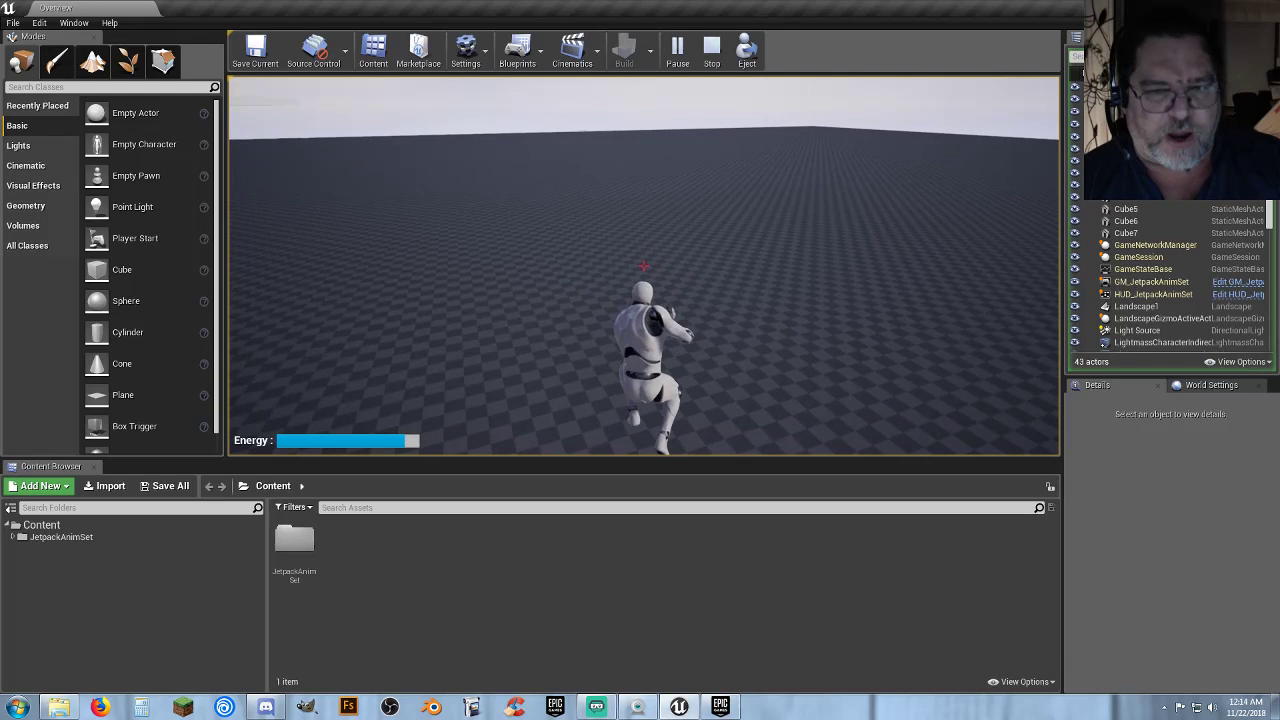
key(space)
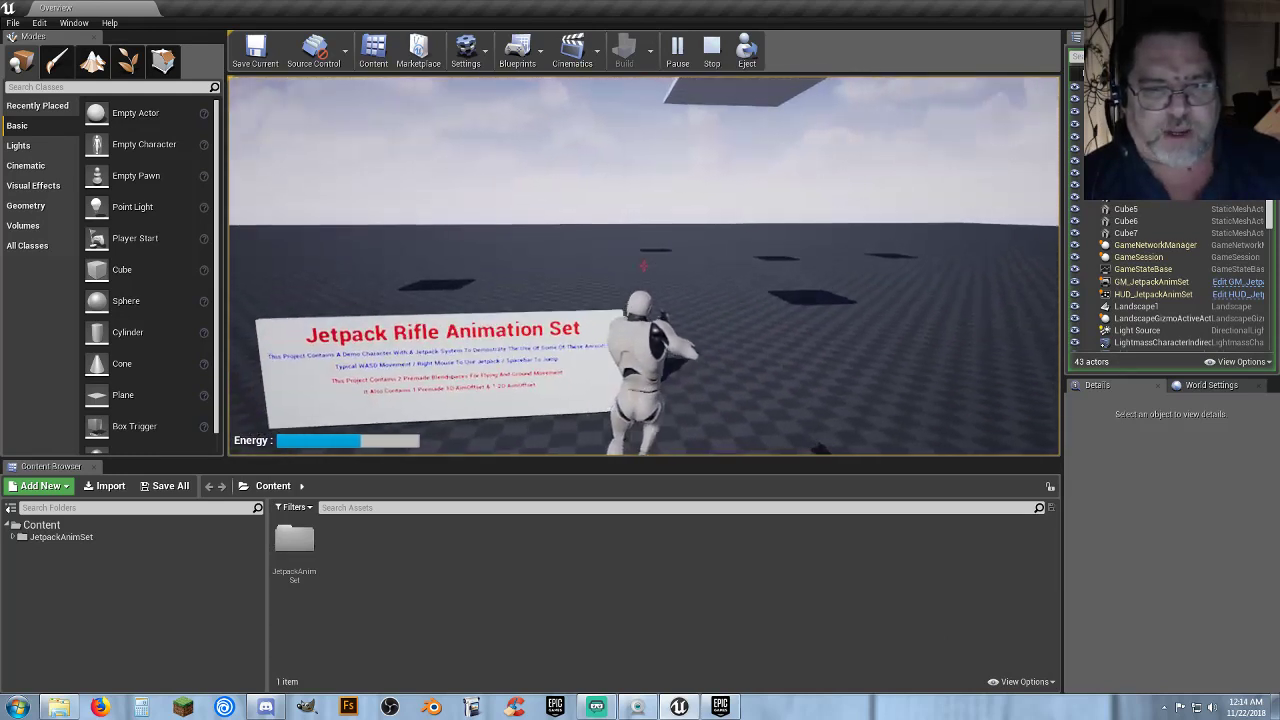
key(w)
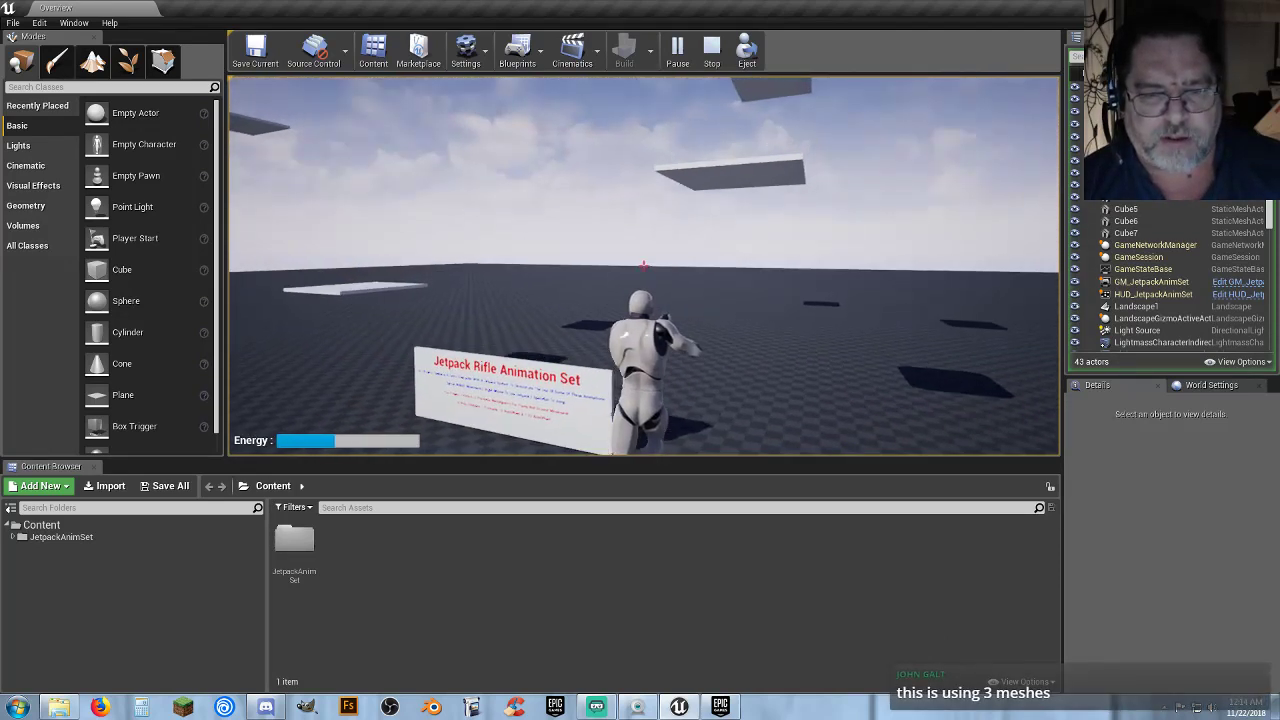
key(w)
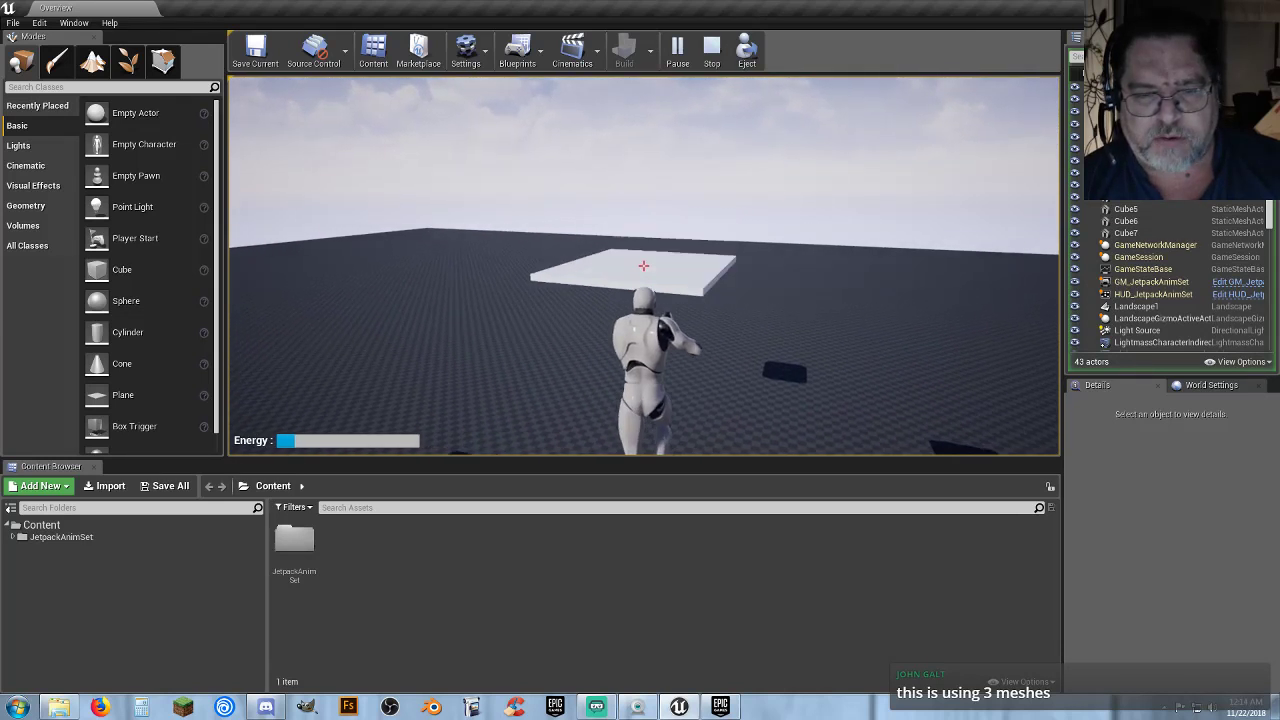
Step: Fly the character over the white floating platform and bring it down to the ground near the wall
key(w)
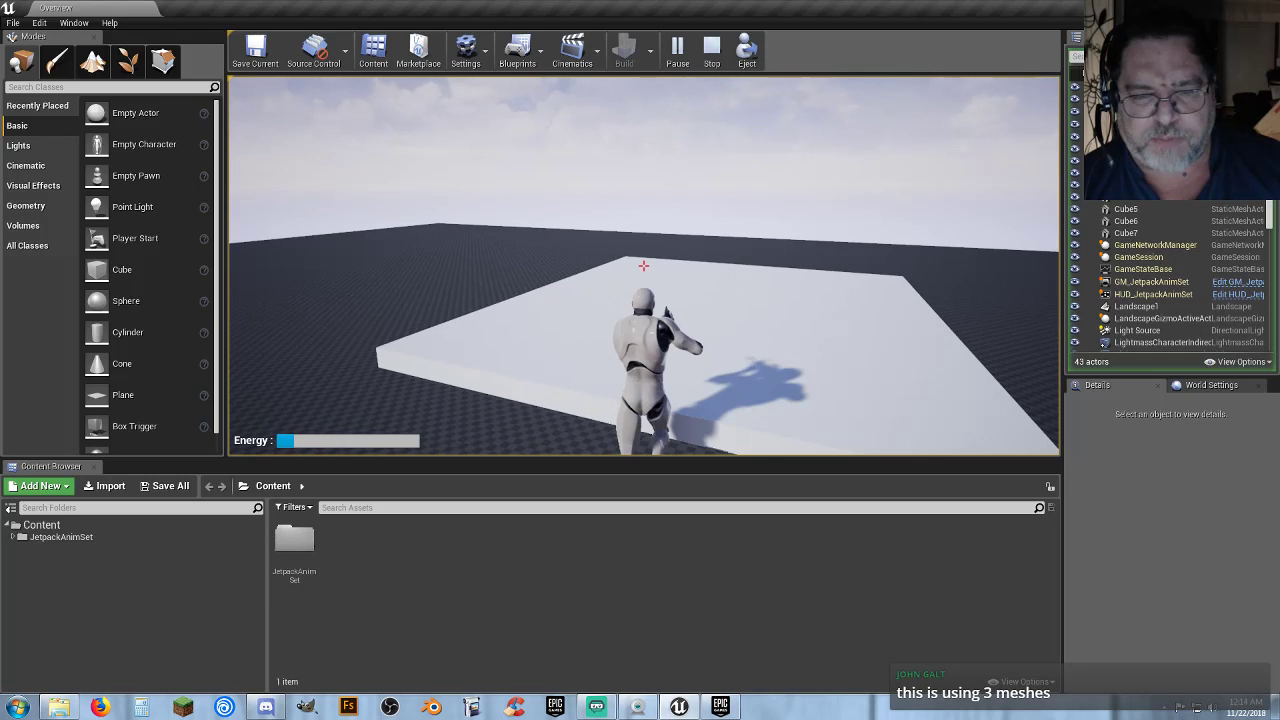
key(w)
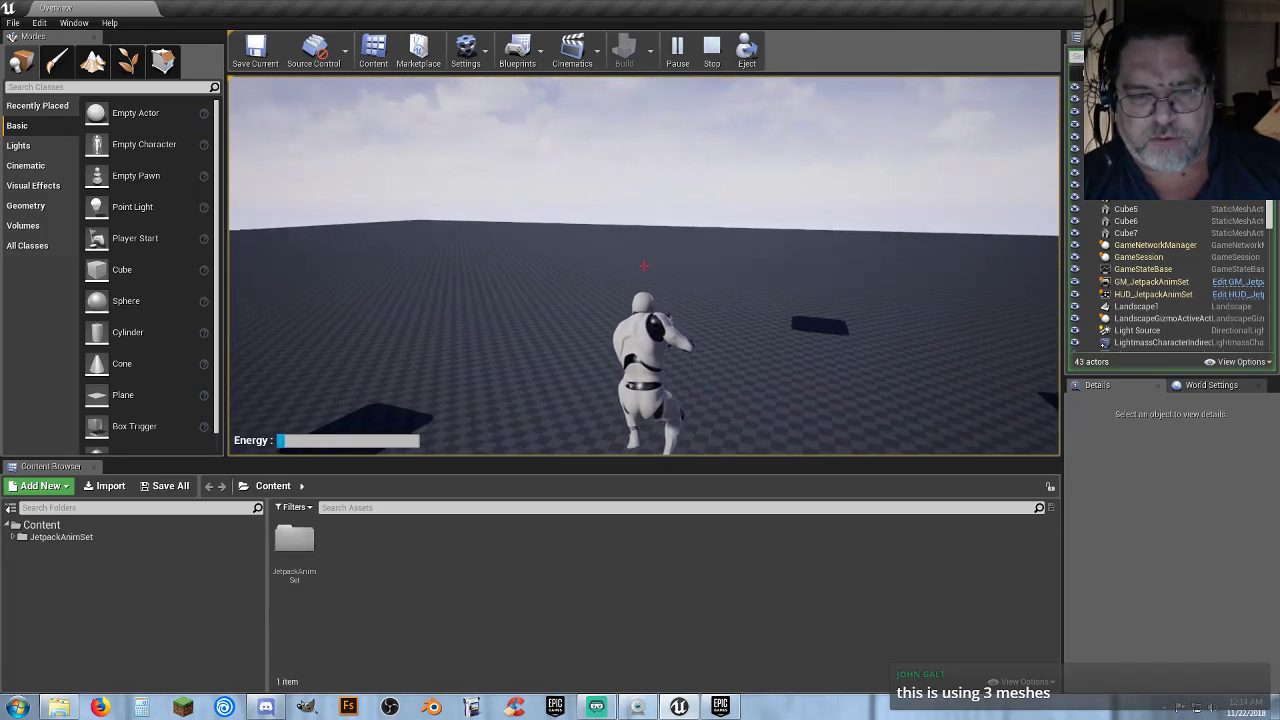
key(w)
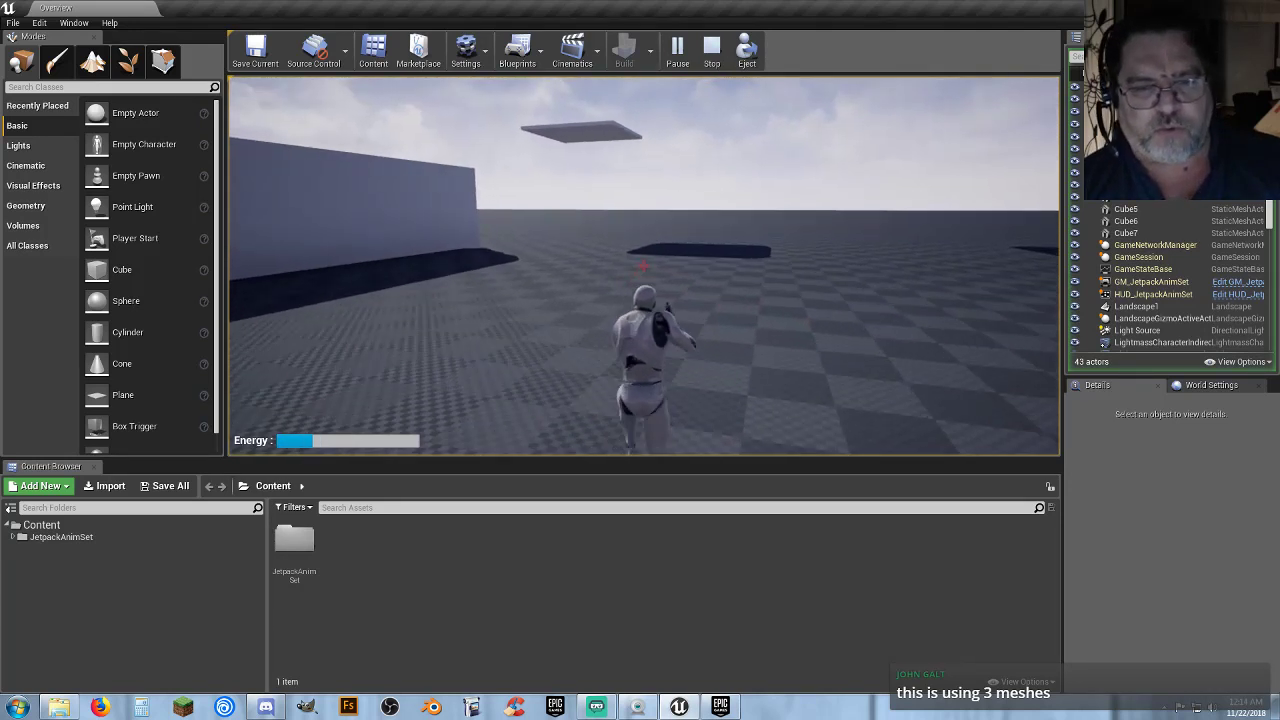
key(w)
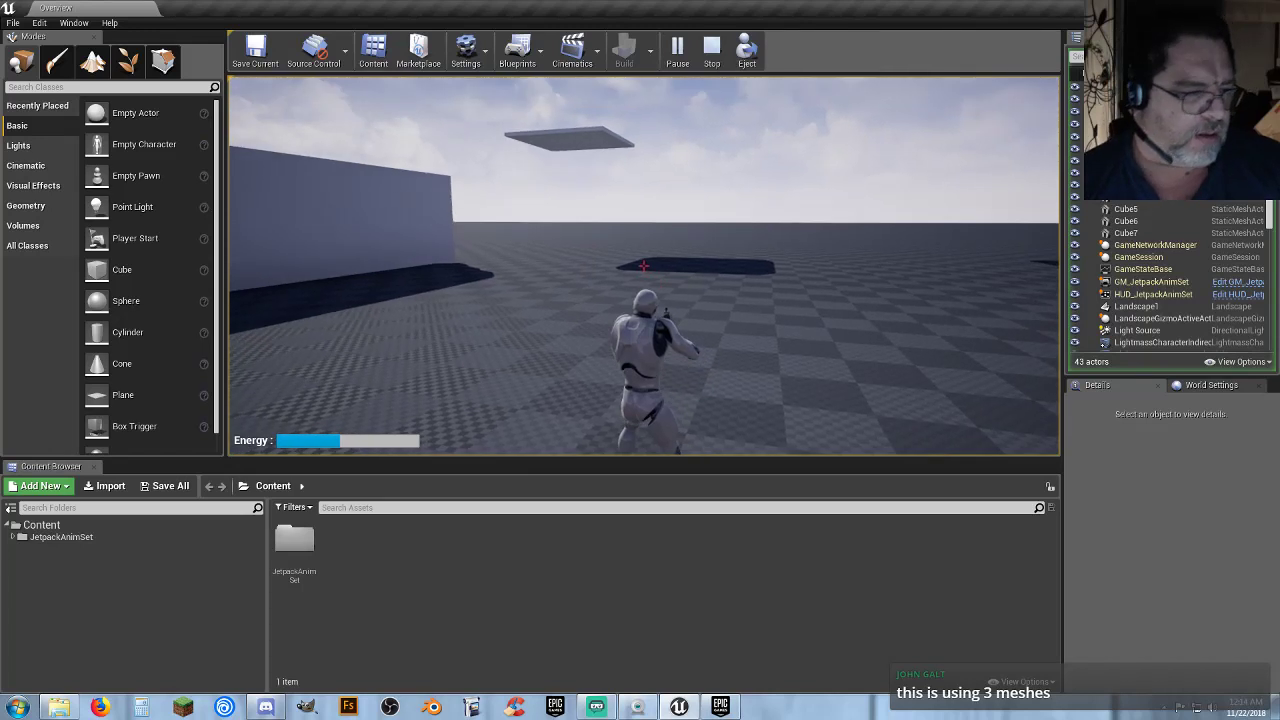
Step: Test another jetpack ascent high above the floating platforms, ending with a descent to the ground
key(space)
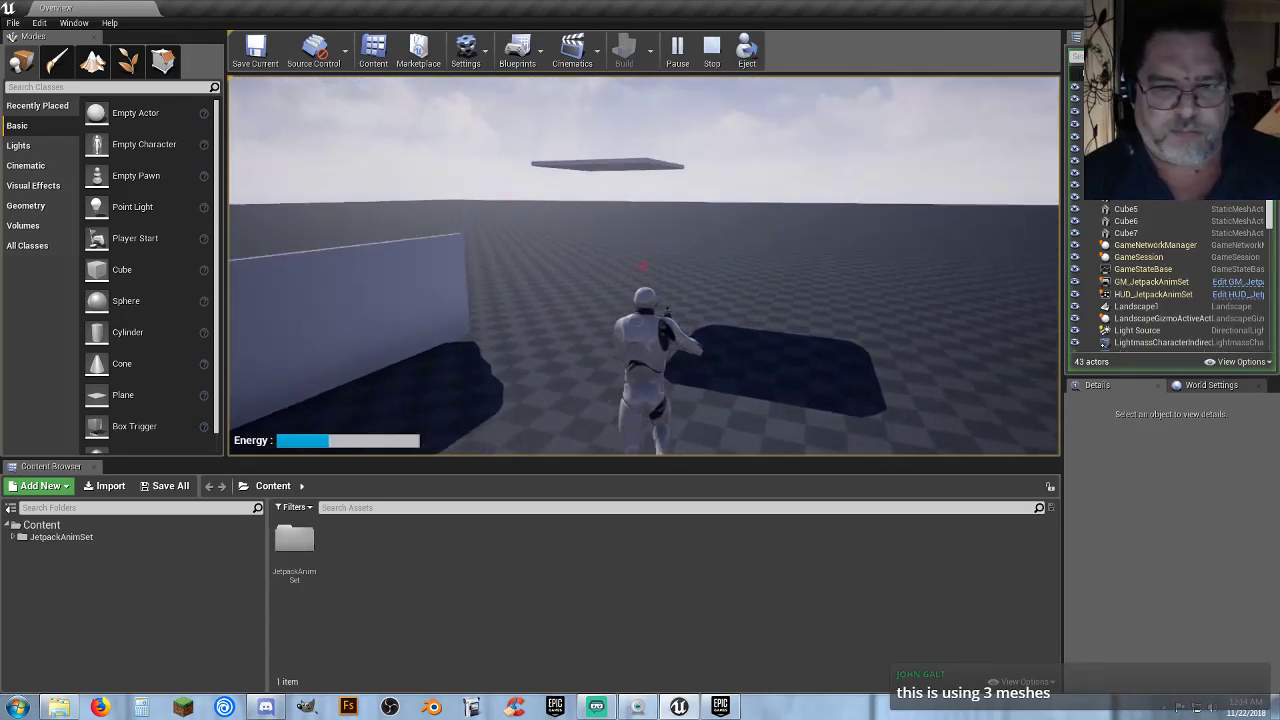
key(w)
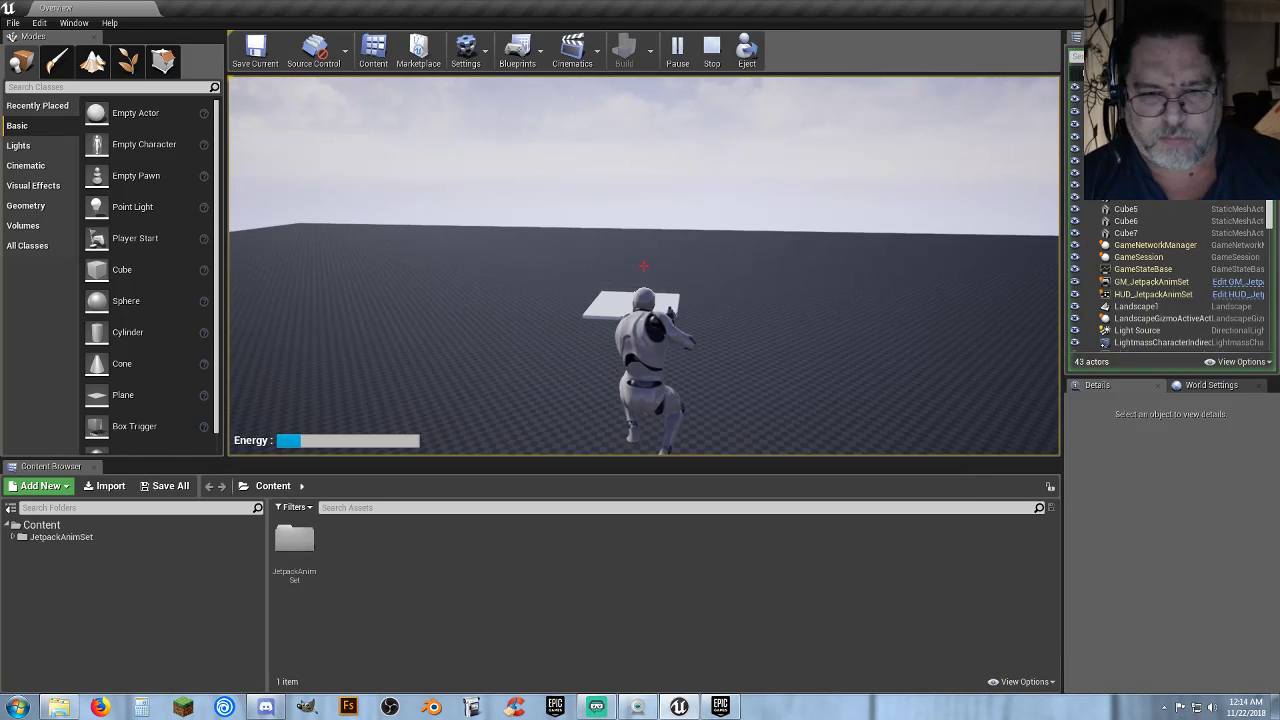
key(w)
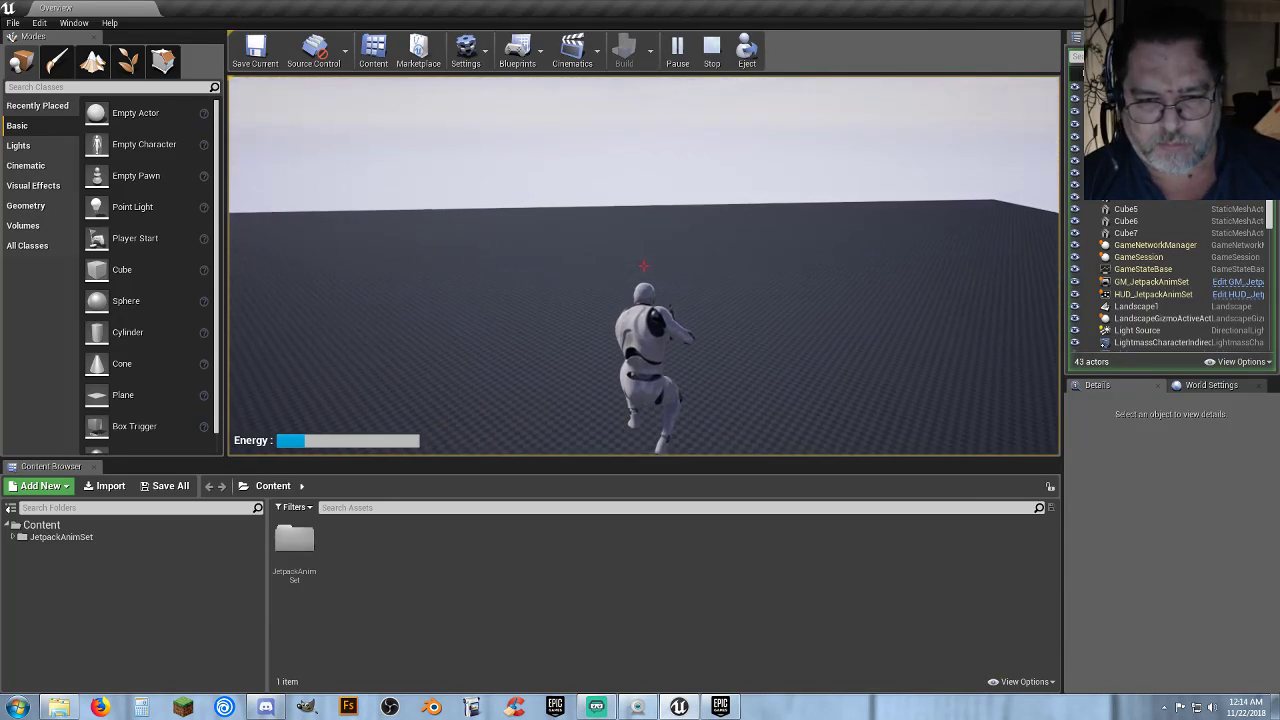
key(space)
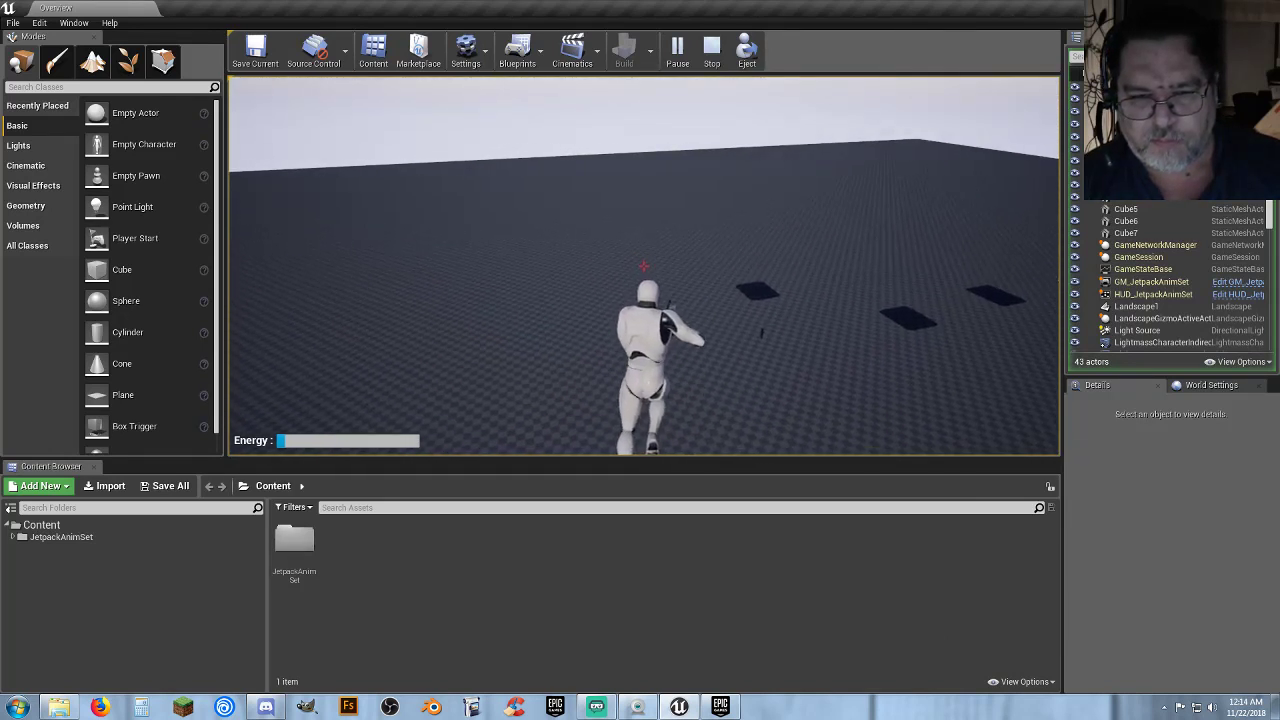
key(w)
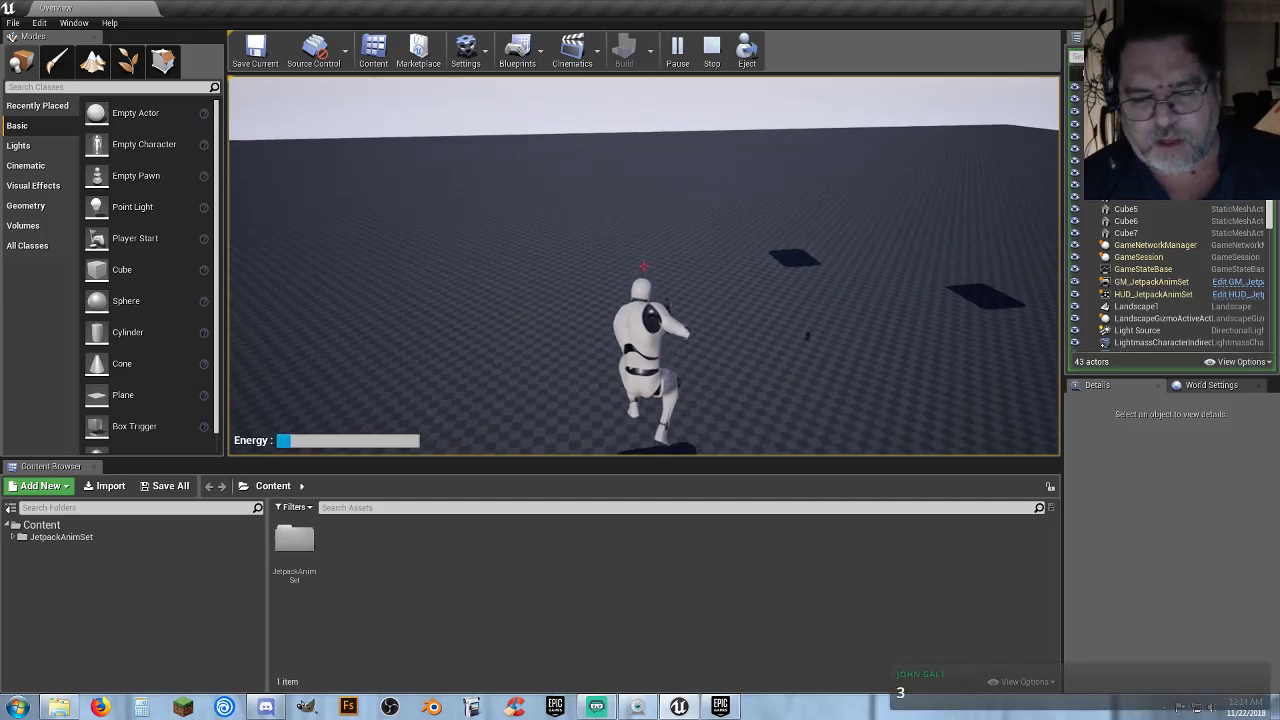
key(w)
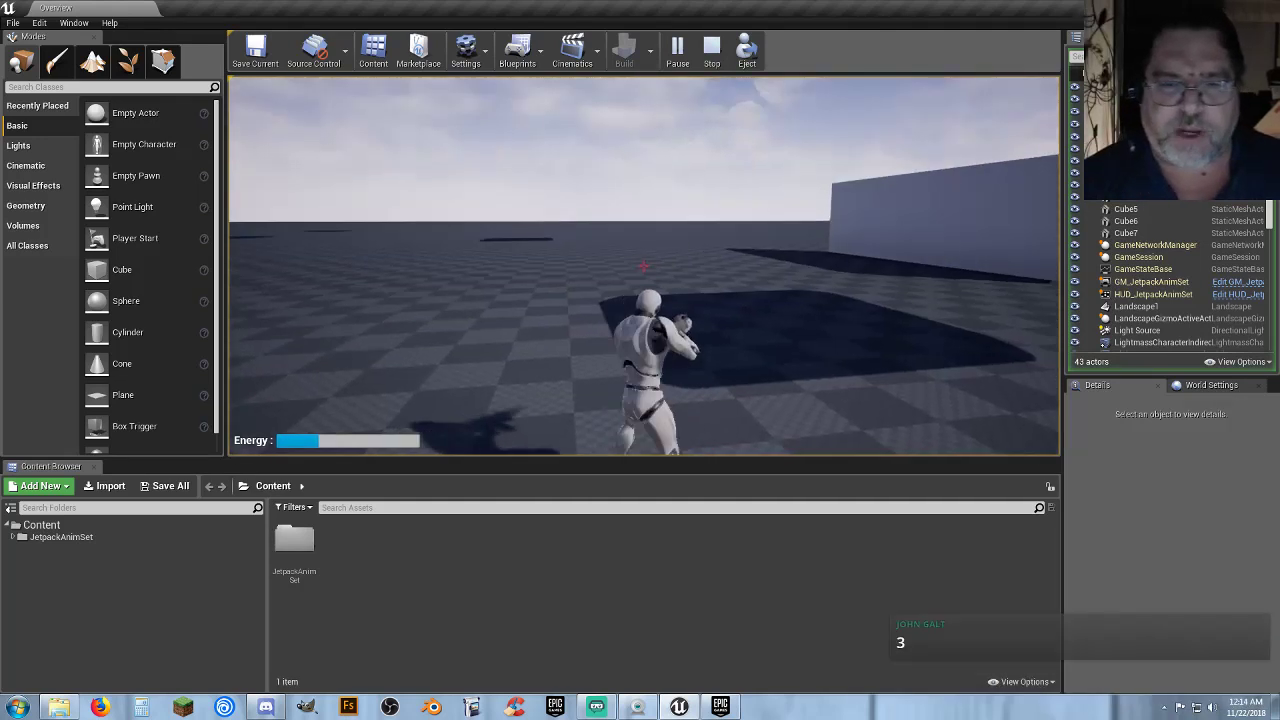
Step: Test ground running and a flight over the open floor, then run up to the sign's text side
key(w)
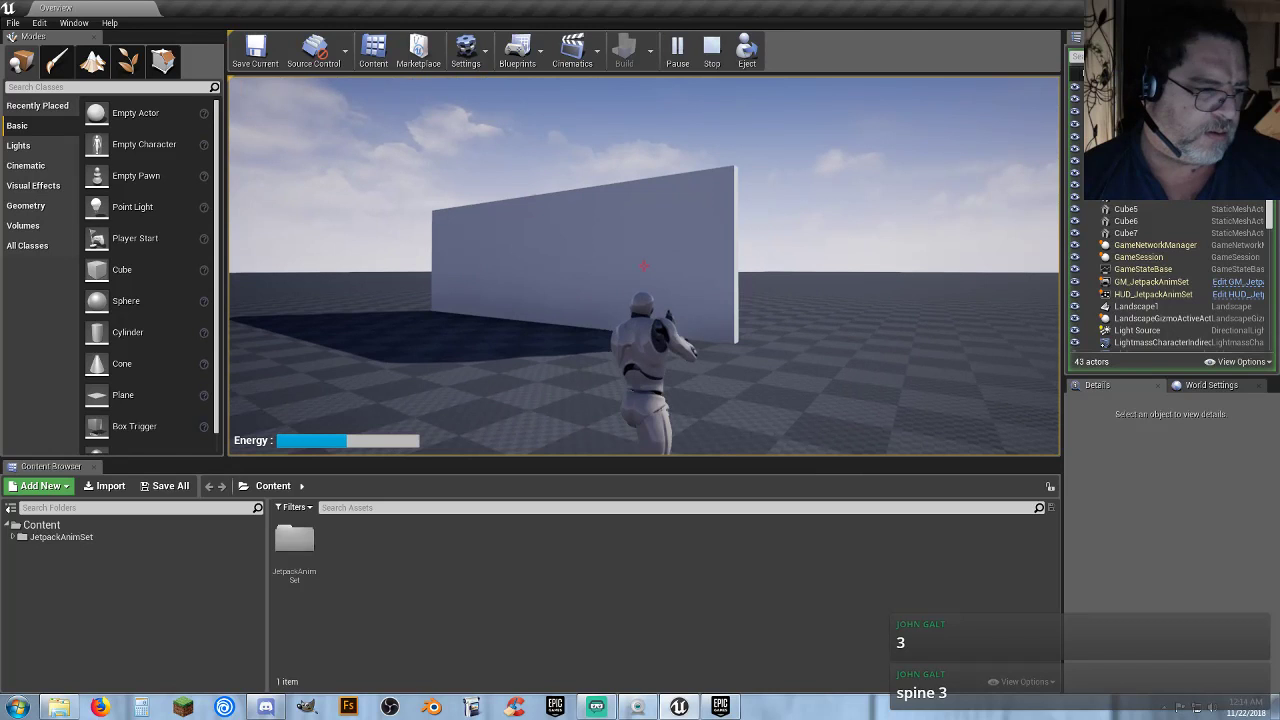
key(w)
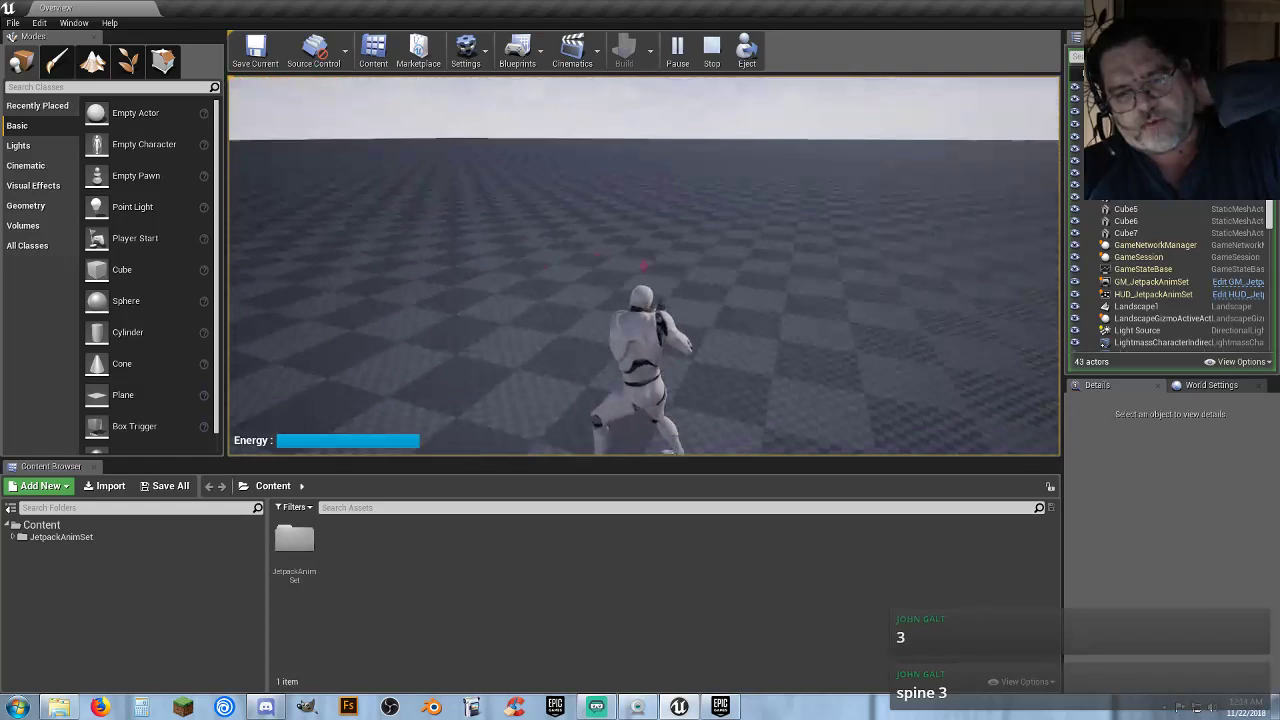
key(space)
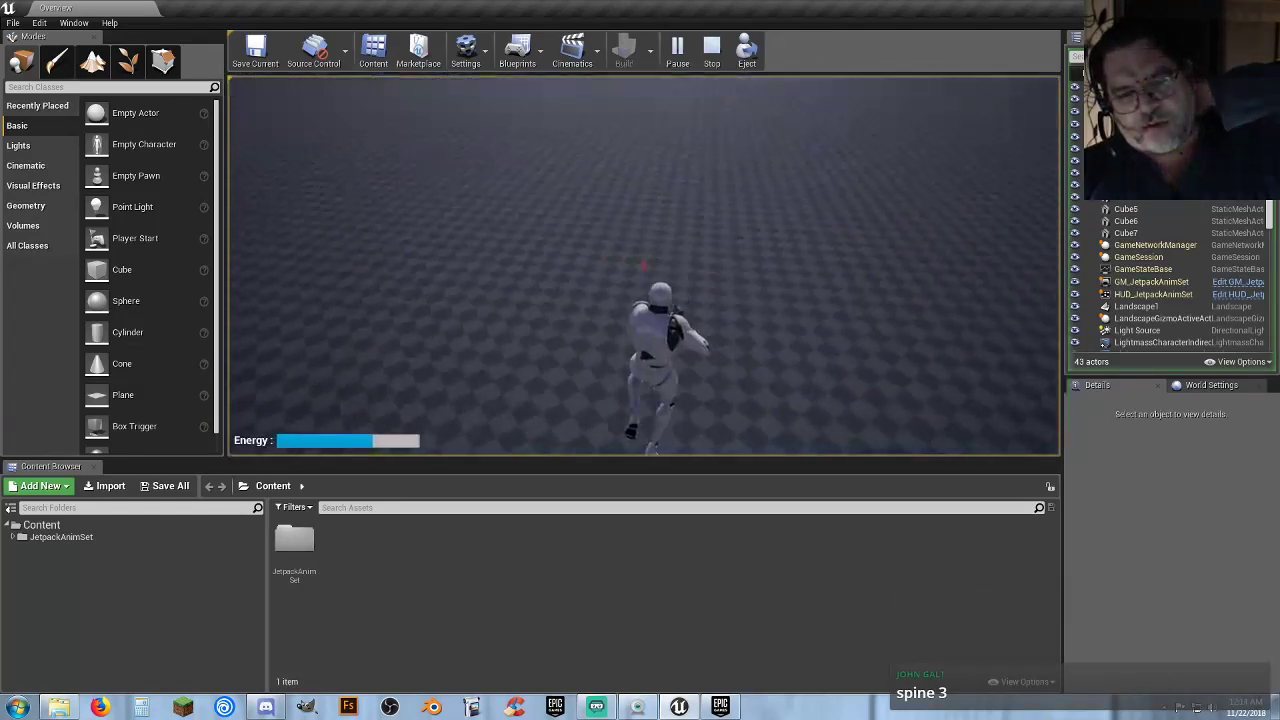
key(w)
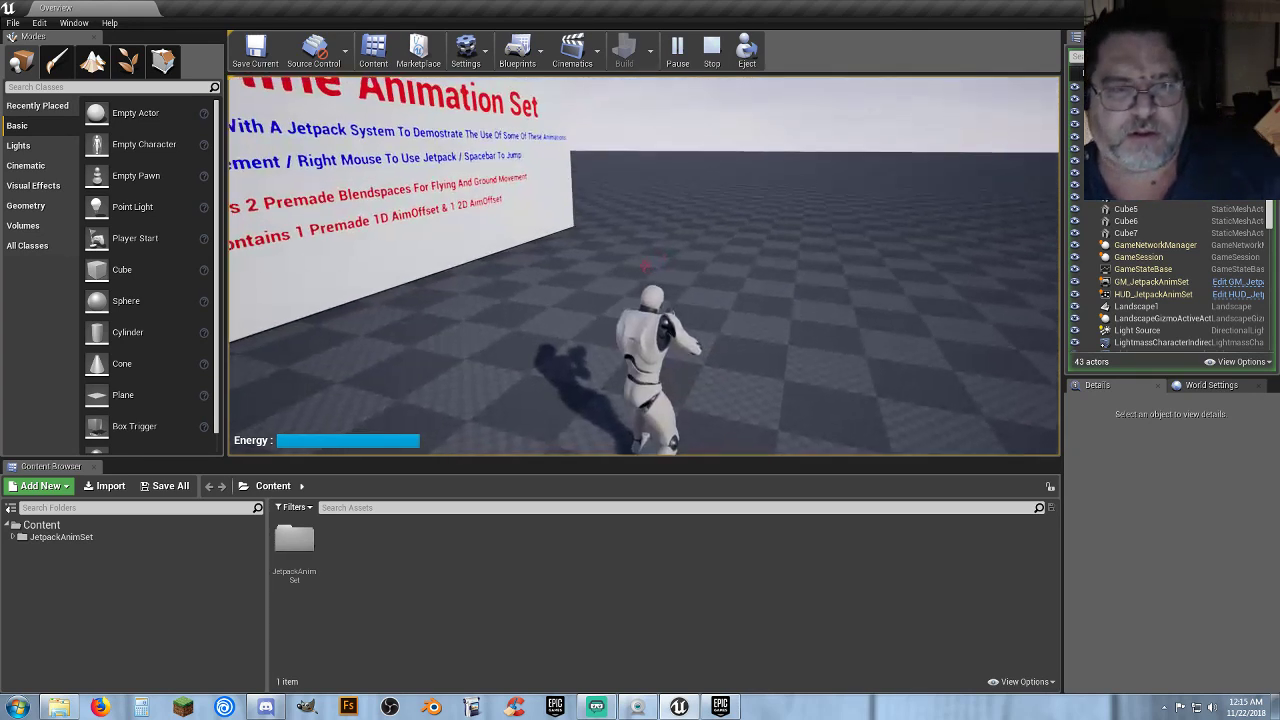
key(w)
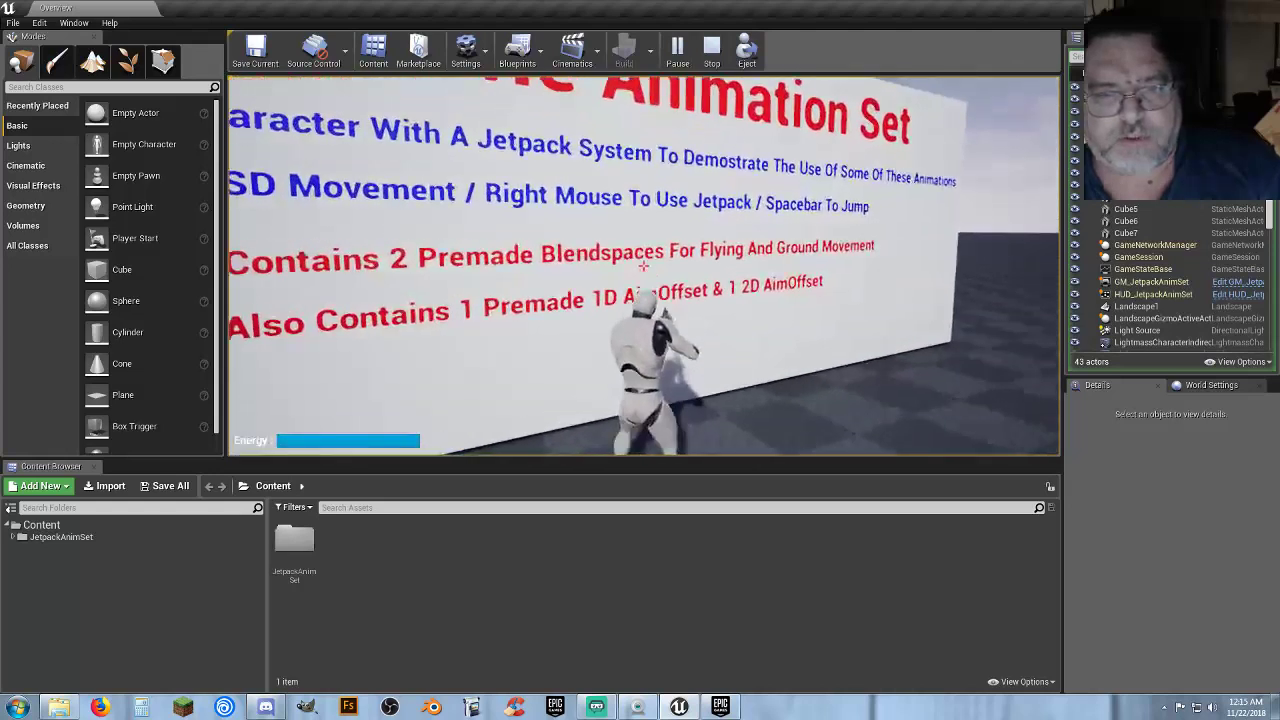
Step: Use the jetpack to rise from the sign and fly over a high floating platform
right_click(644, 266)
right_click(644, 266)
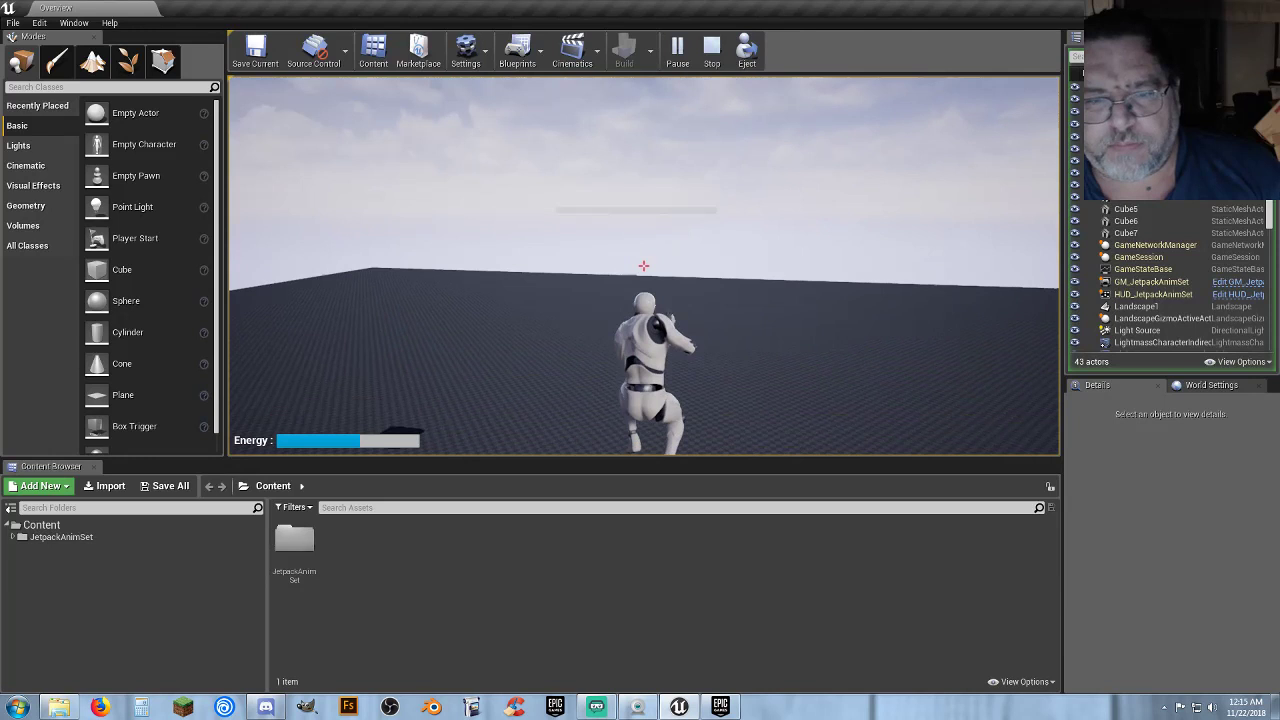
key(w)
key(w)
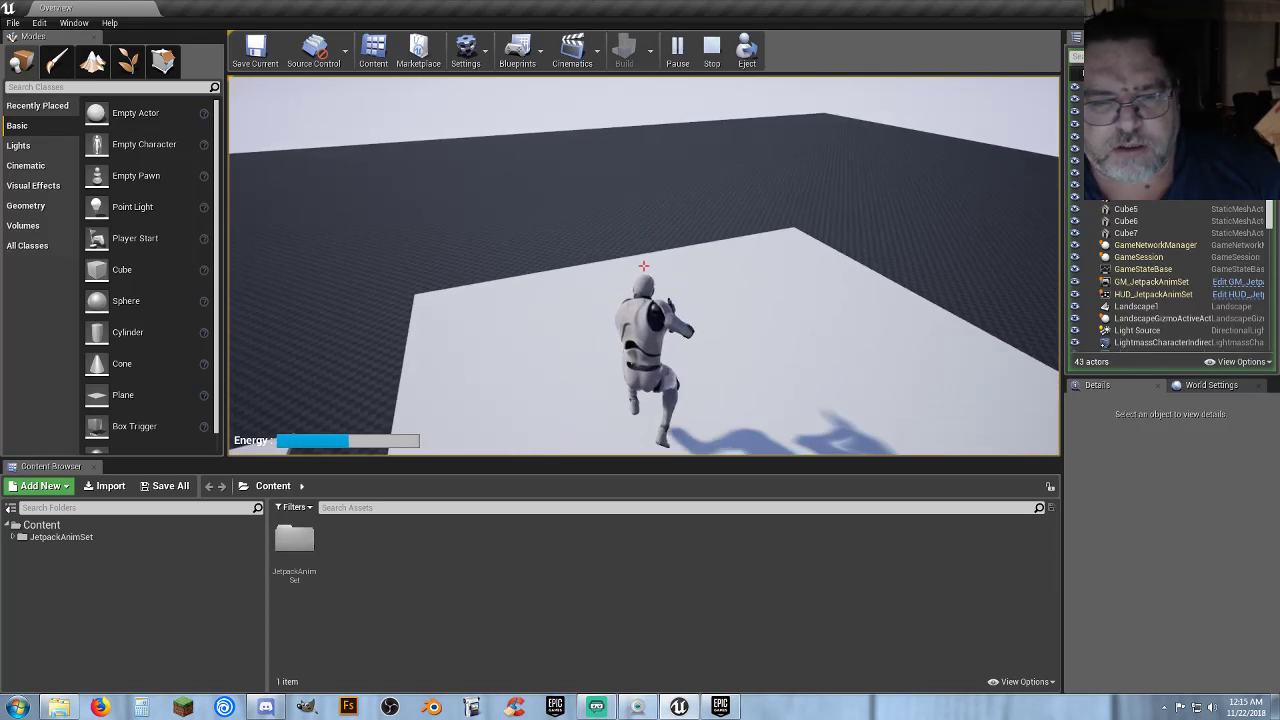
Step: Descend from one floating platform to another, then run off toward the sign's upper edge
key(w)
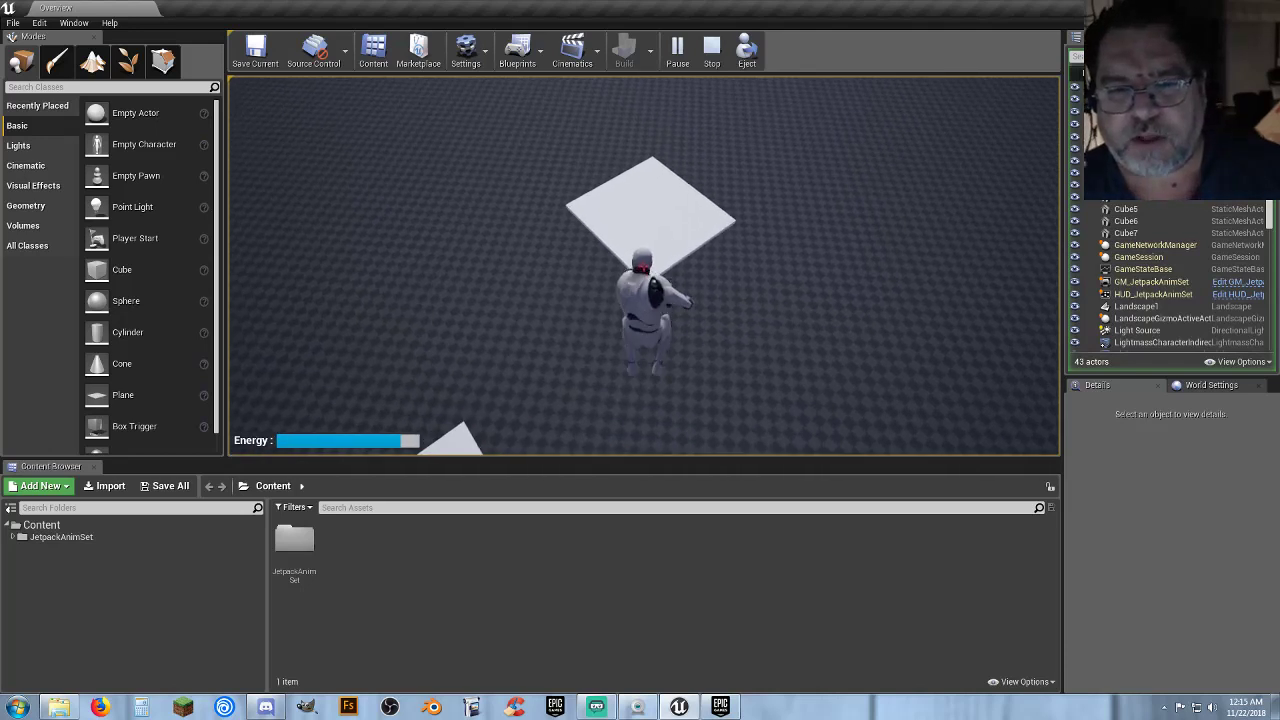
key(w)
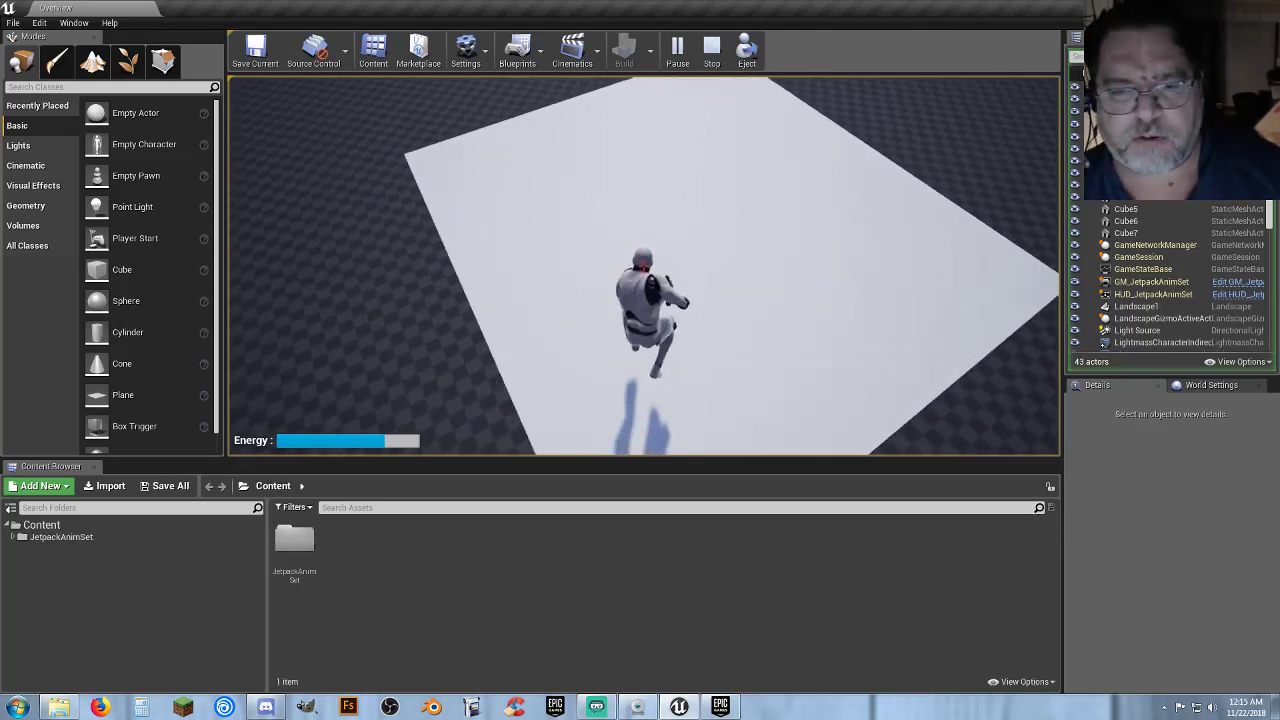
key(w)
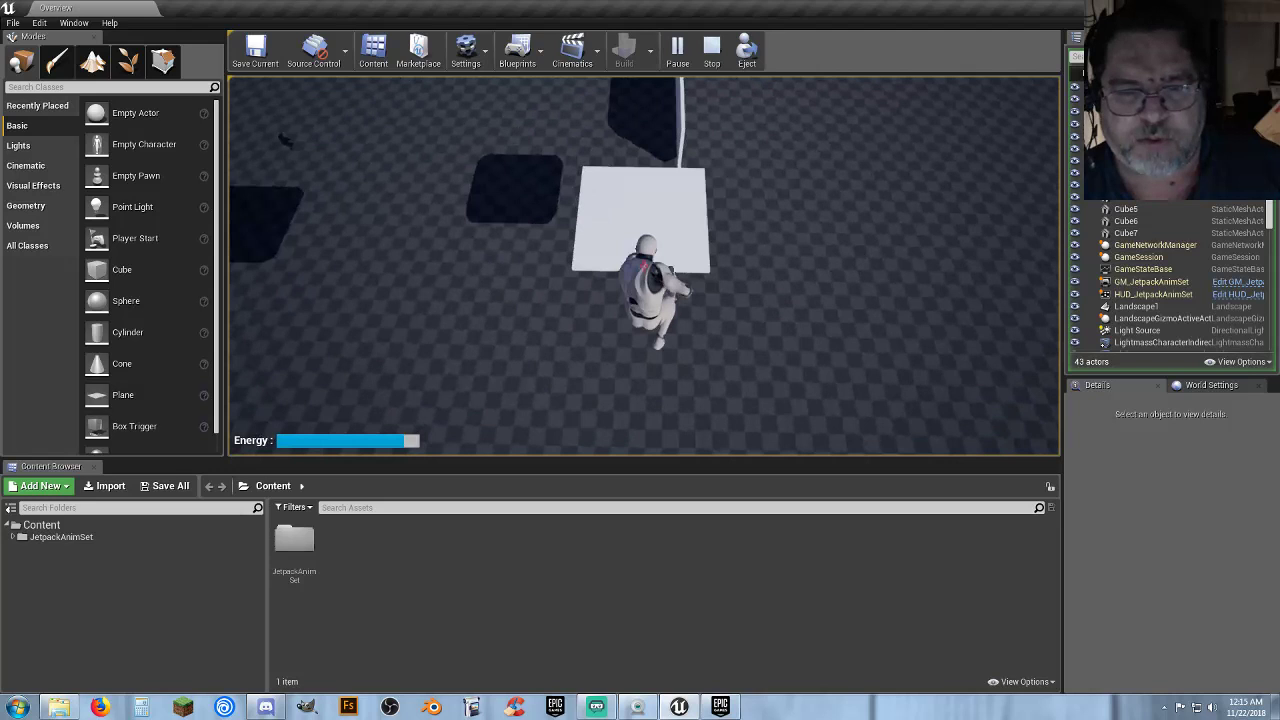
key(w)
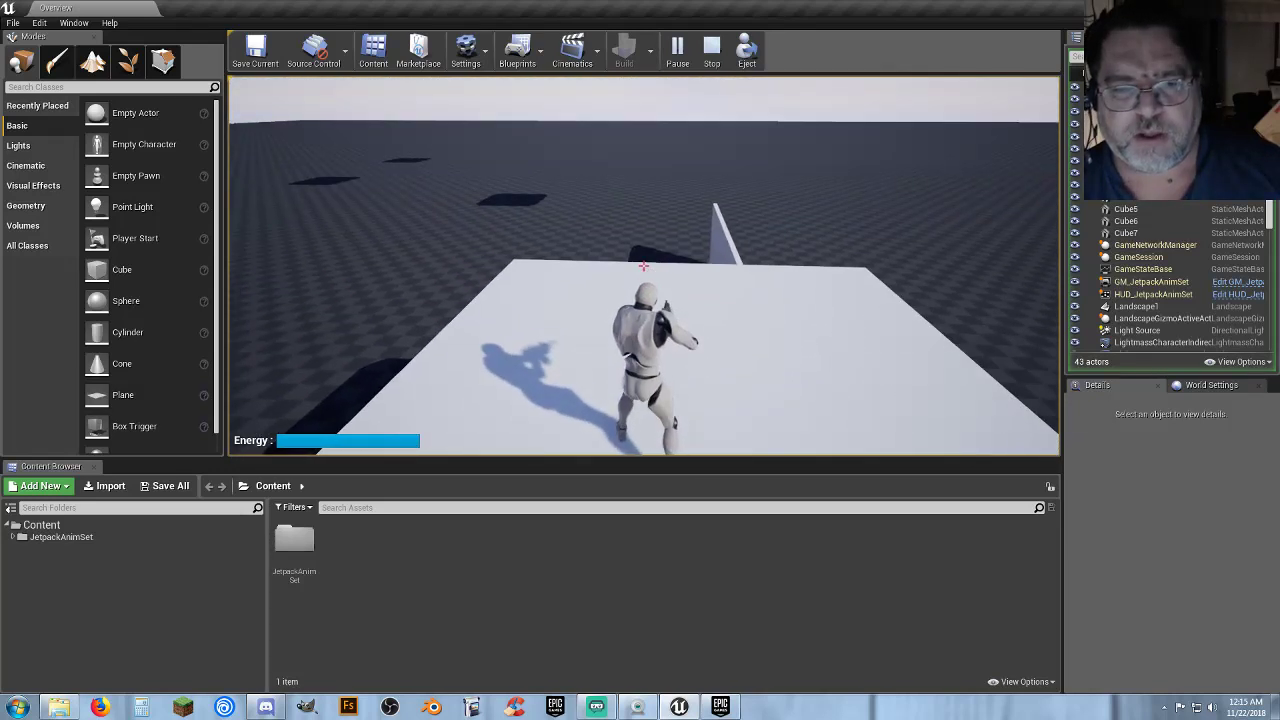
key(w)
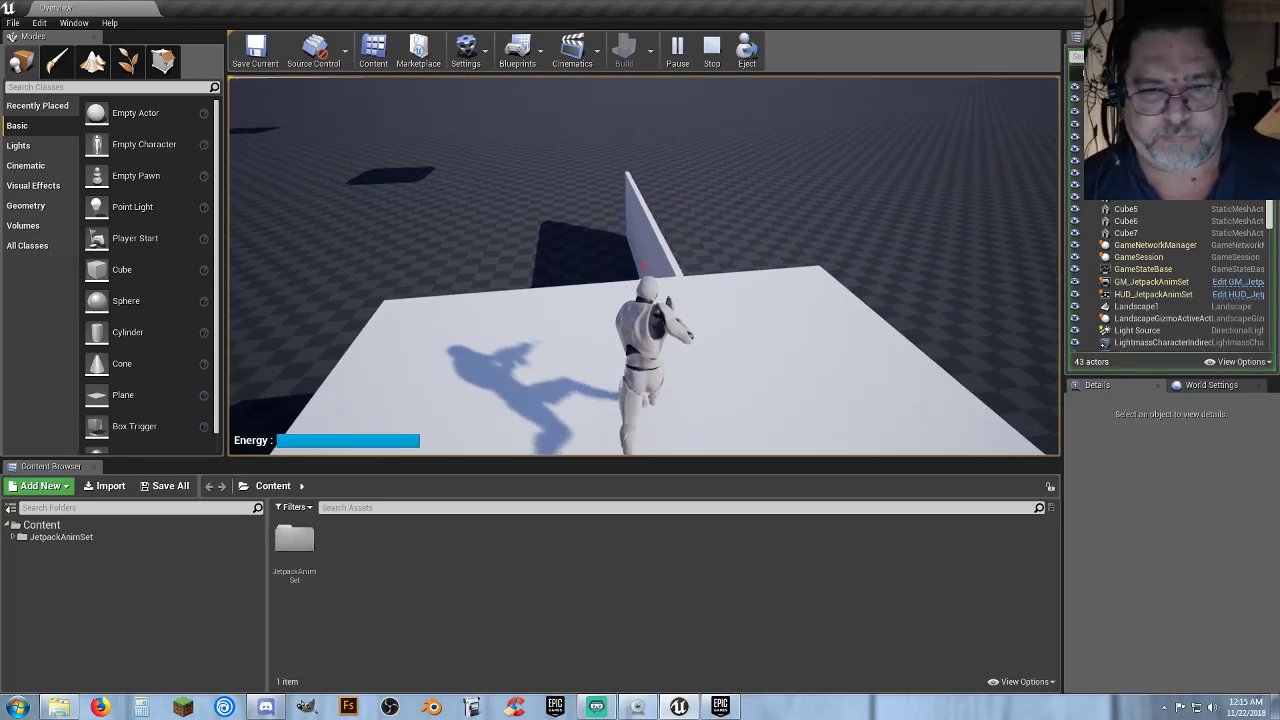
key(w)
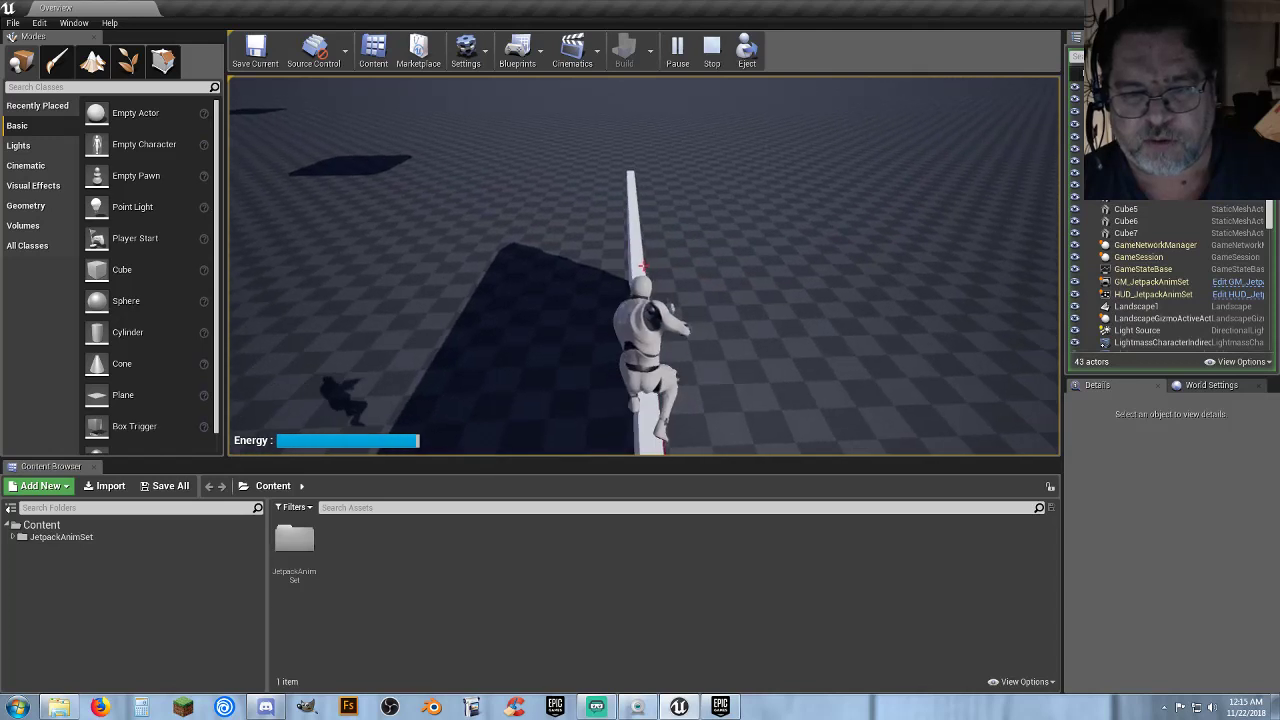
Step: Fly onto a floating platform, then pass over the sign's upper edge and drop to the ground beside it
key(w)
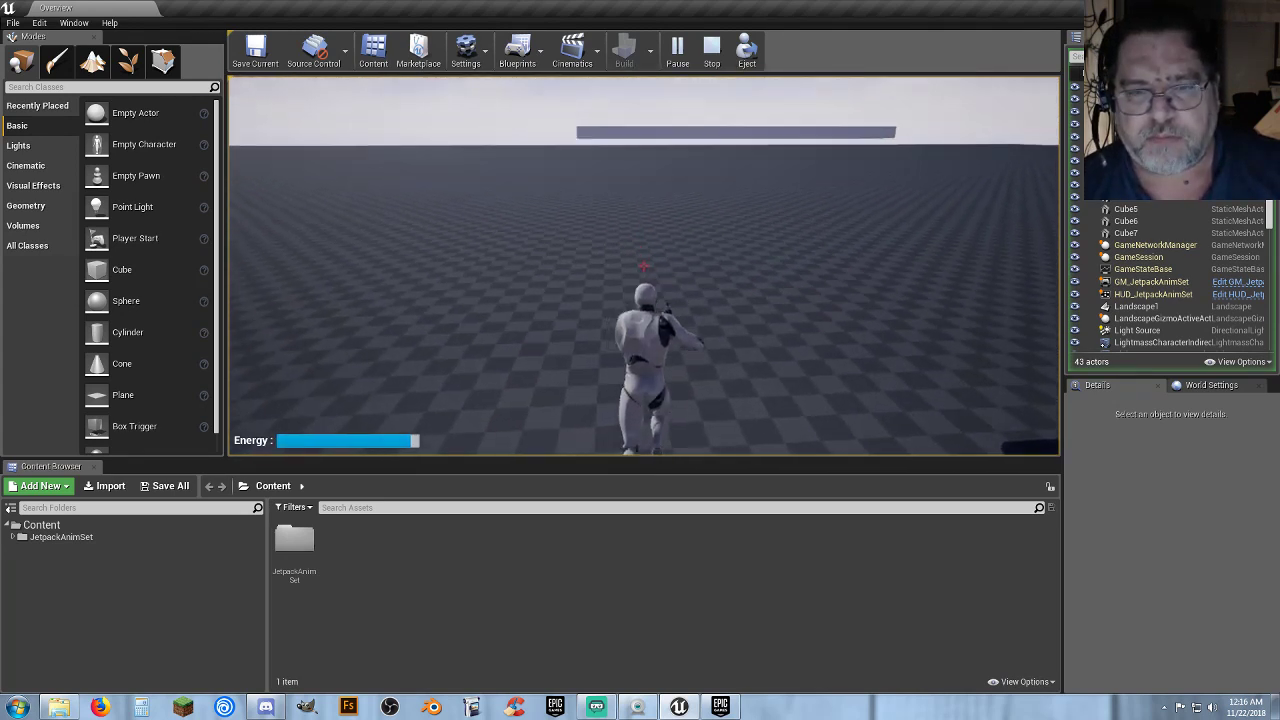
key(space)
key(w)
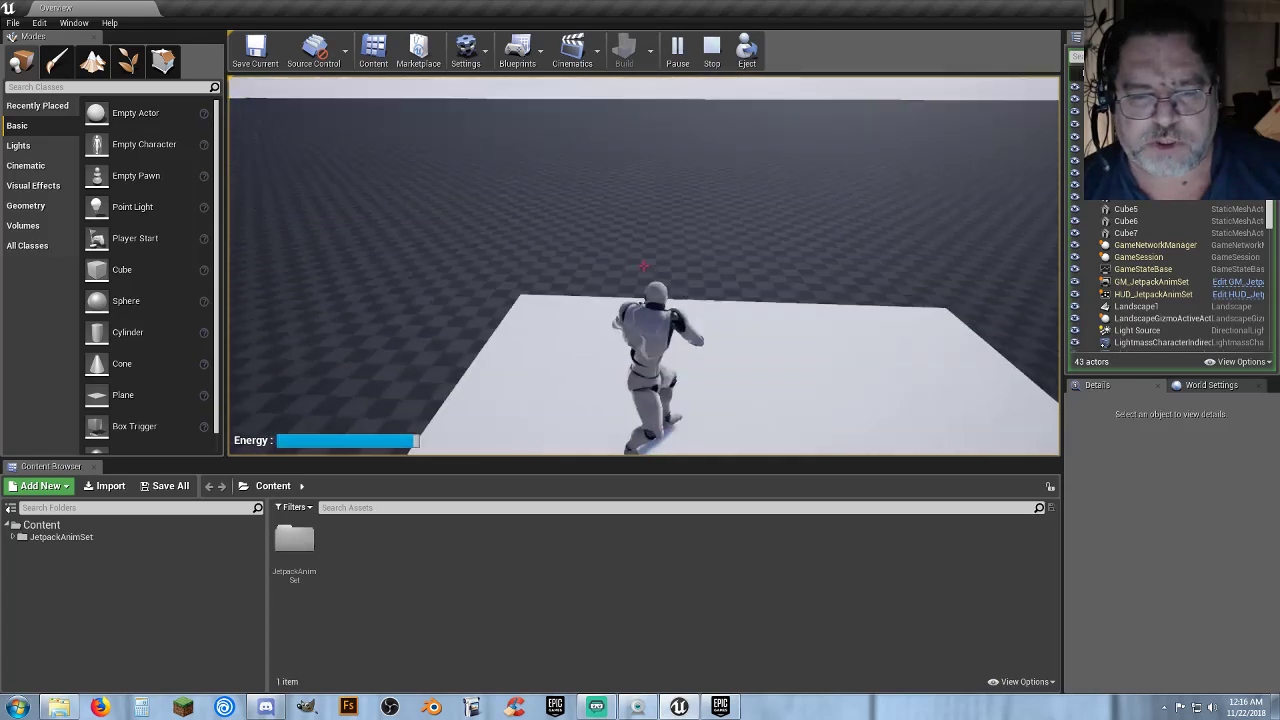
key(w)
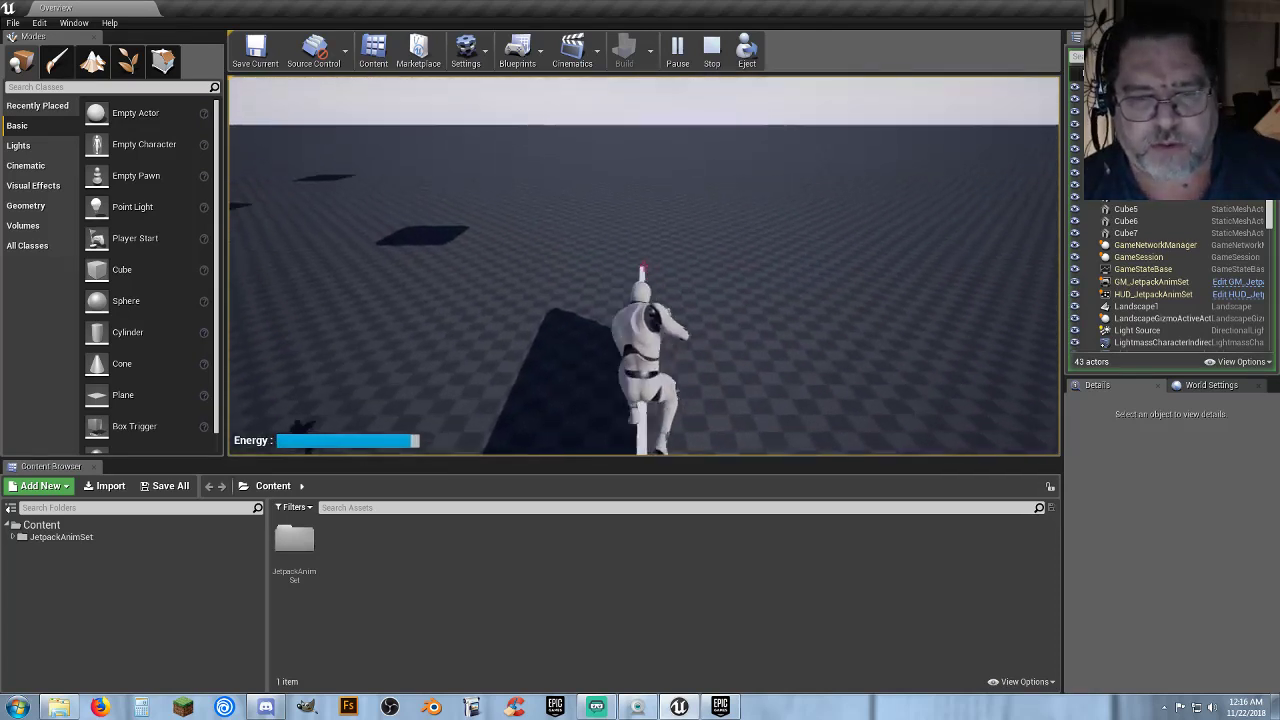
key(d)
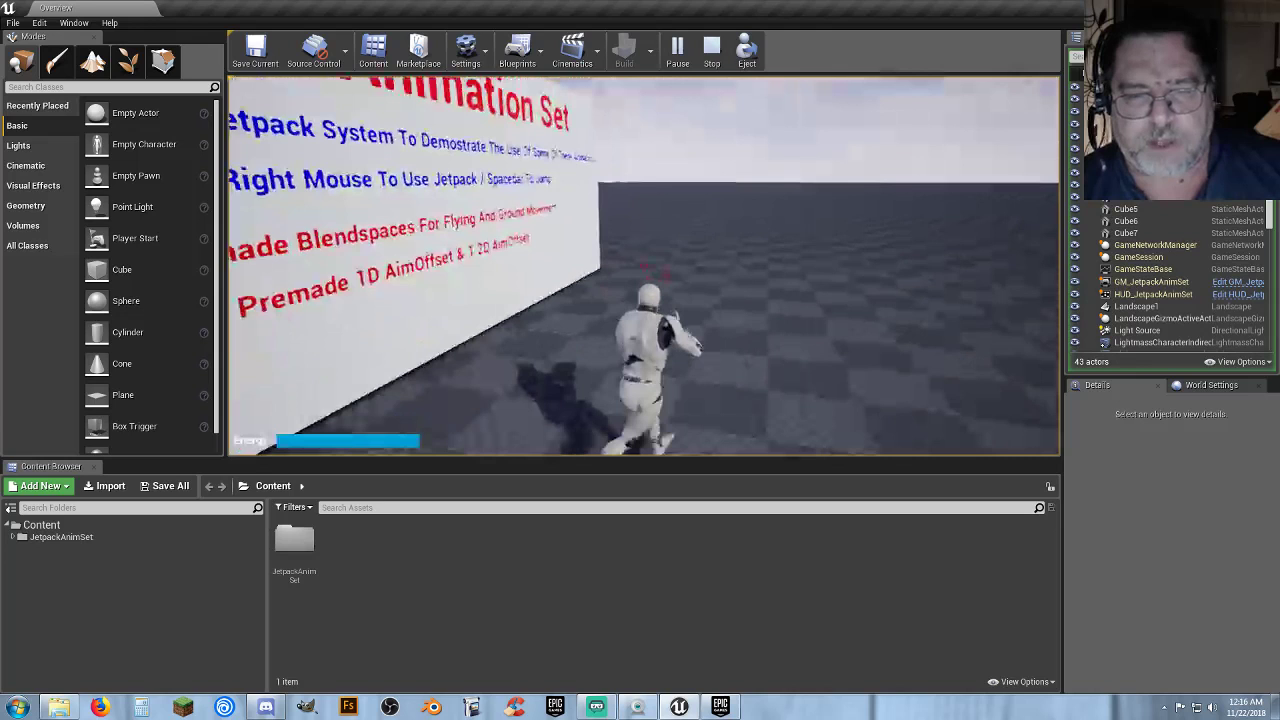
Step: Test sideways and forward running in front of the sign, ending close against its text
key(d)
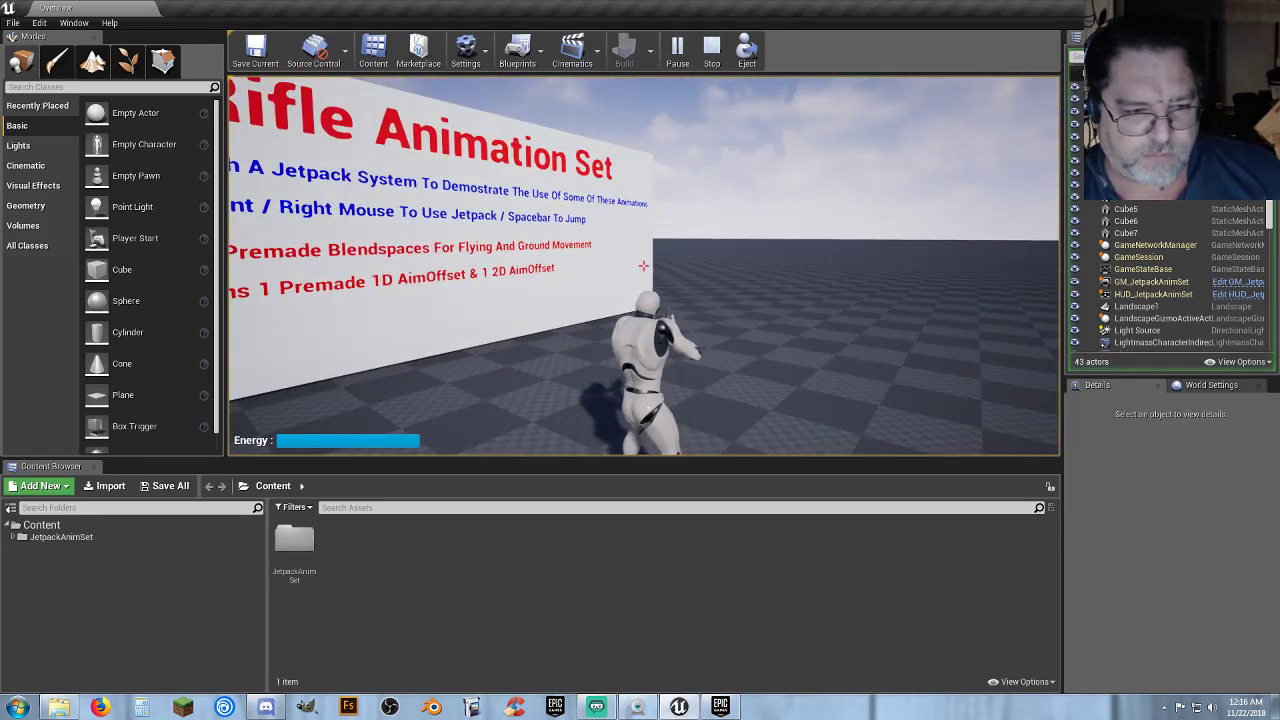
key(w)
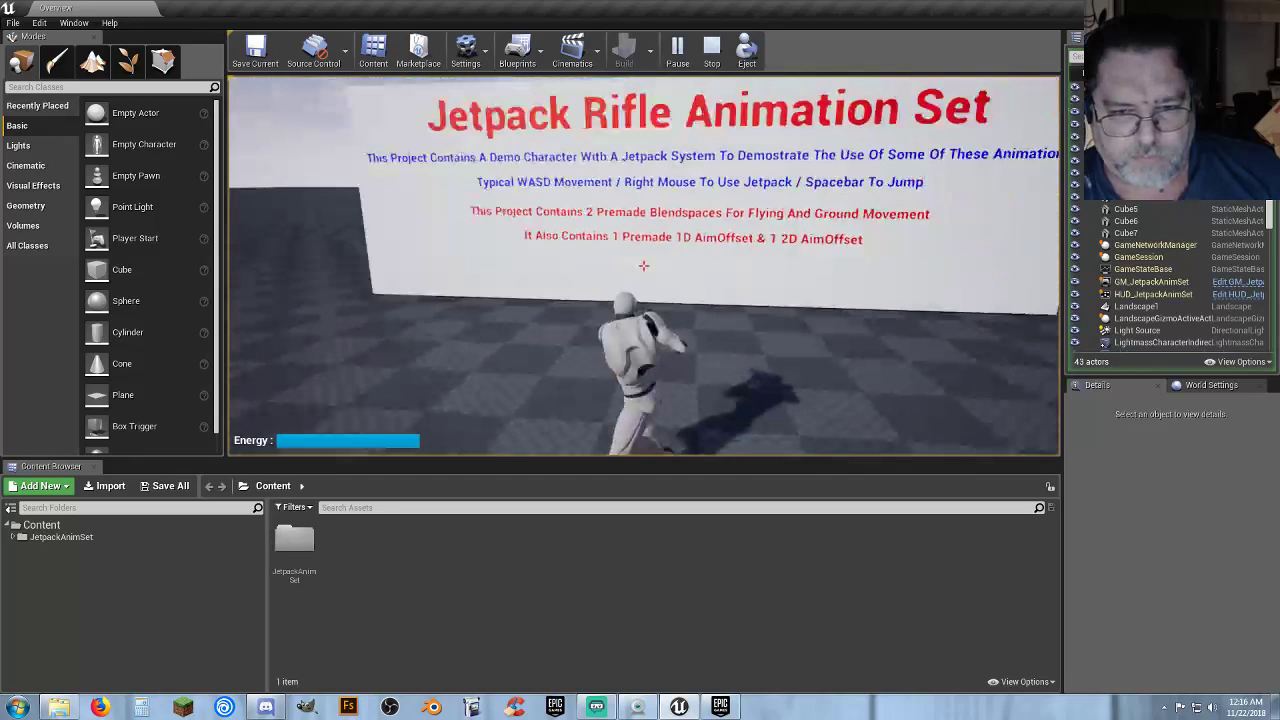
key(w)
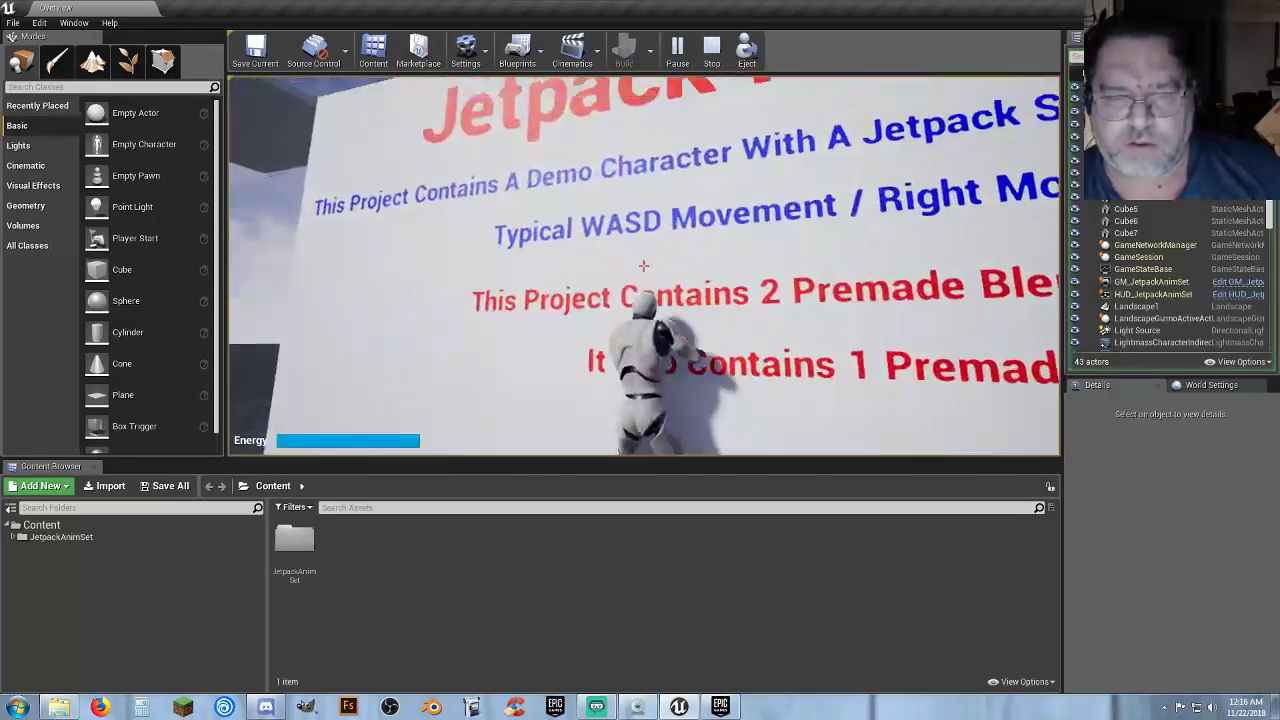
key(w)
Step: Use the jetpack to fly up the sign's face and over its edge, then land and run on the floating platform
right_click(643, 266)
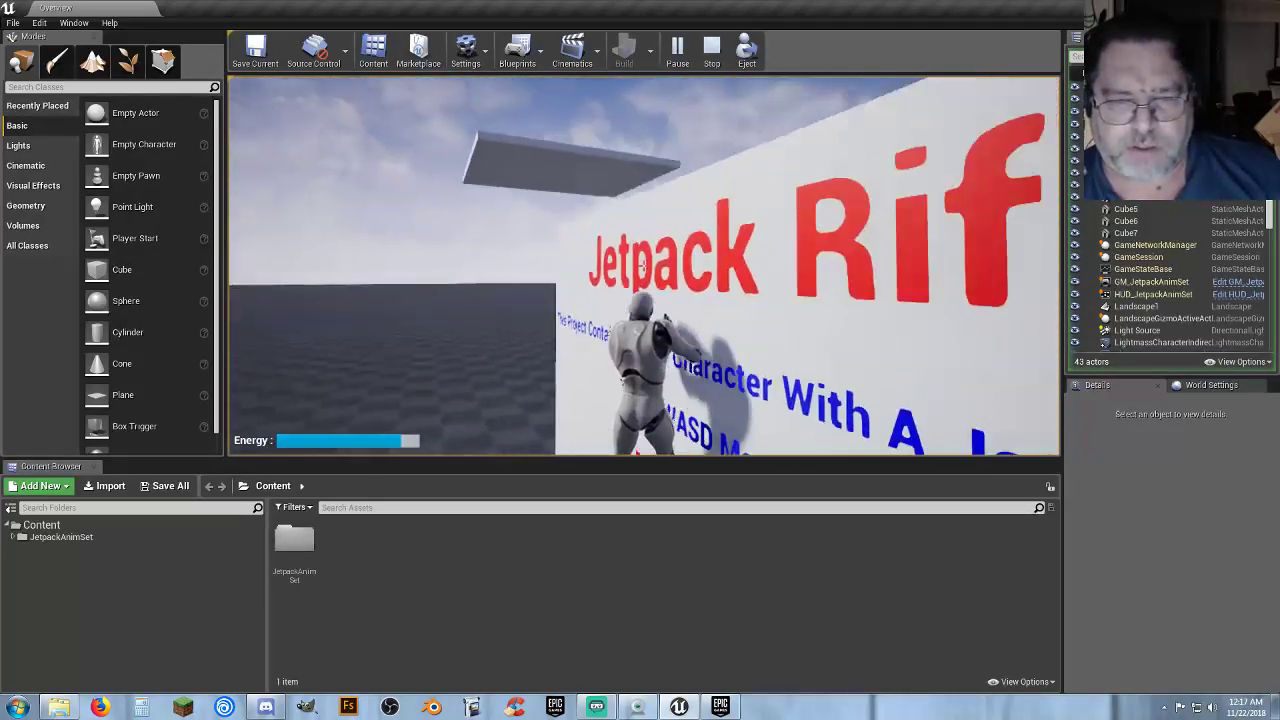
key(w)
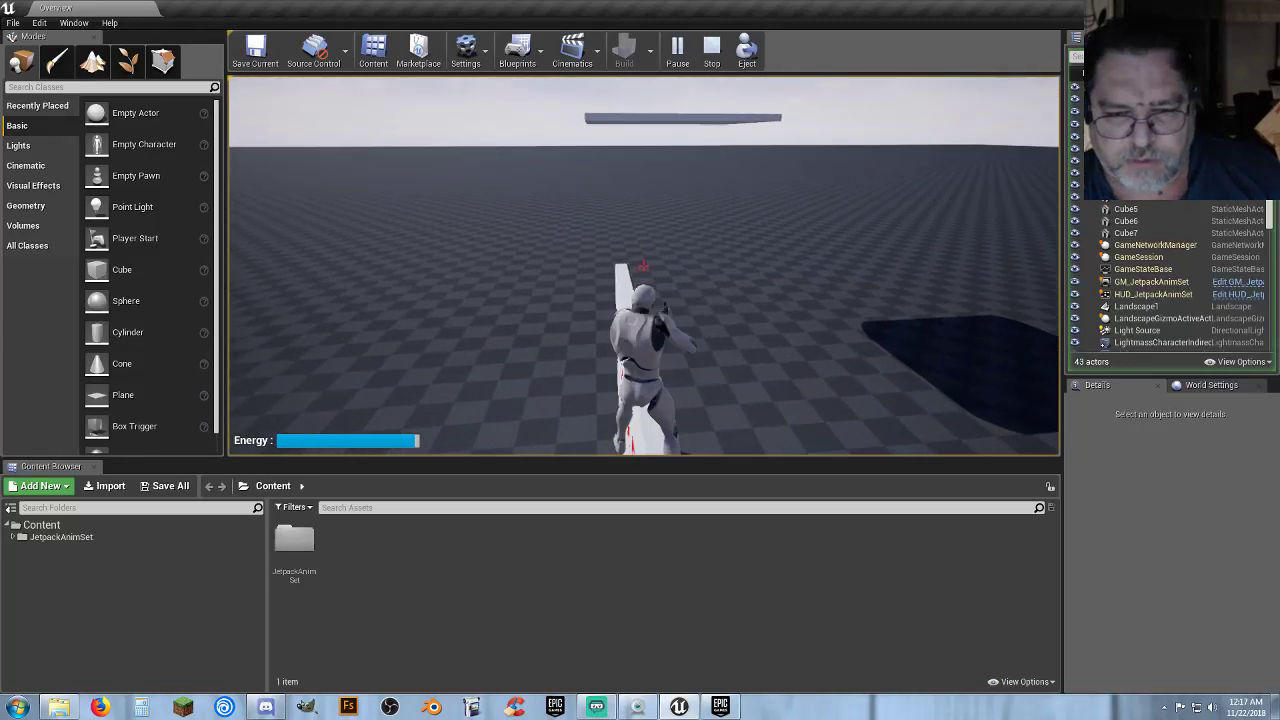
key(w)
key(space)
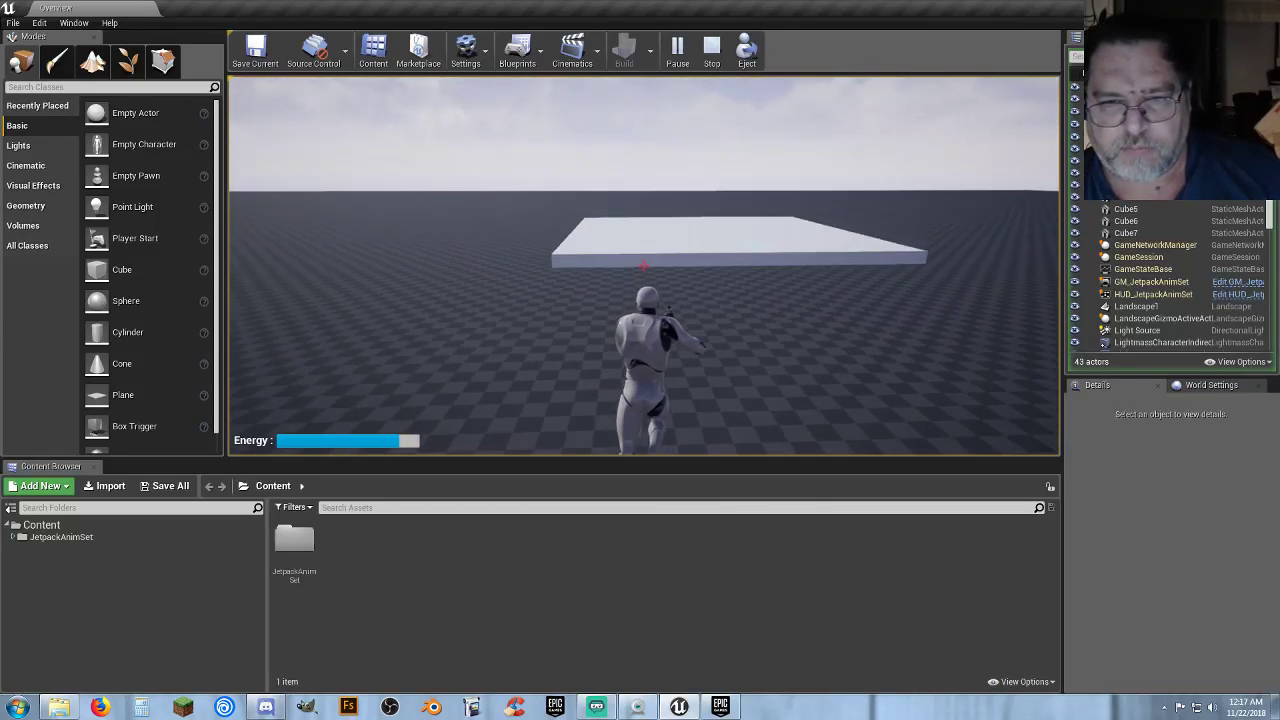
key(w)
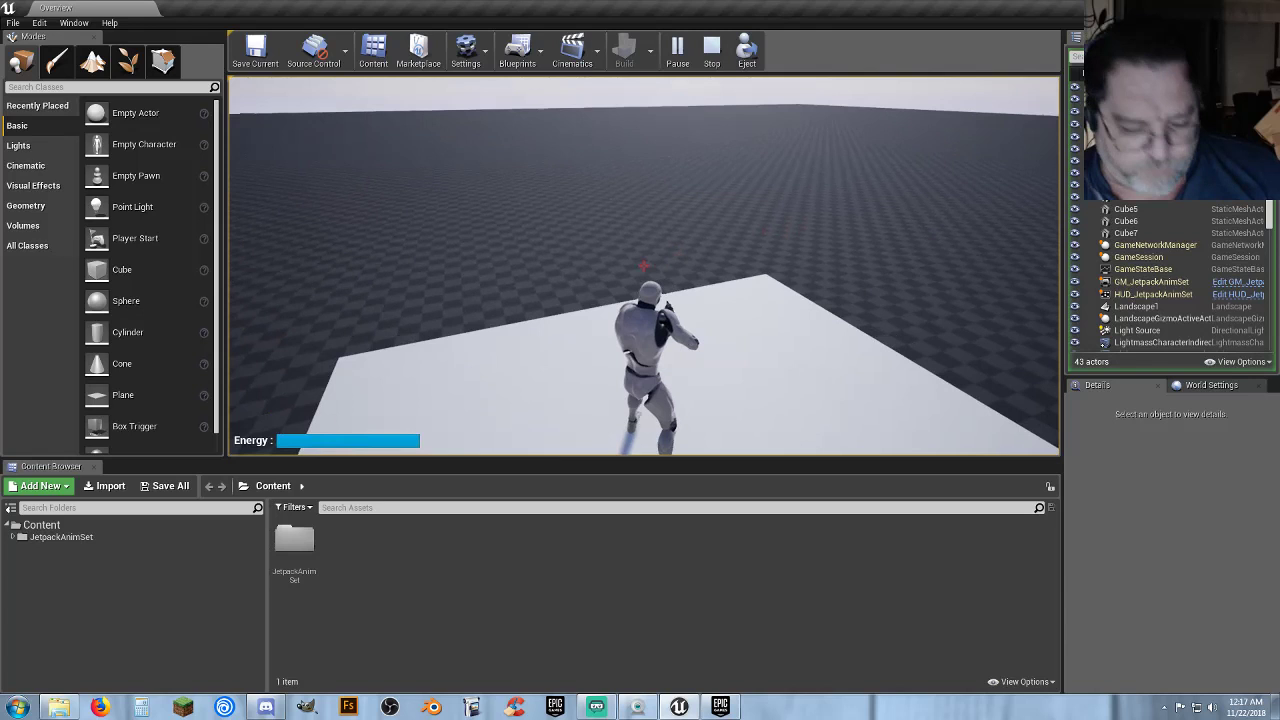
key(w)
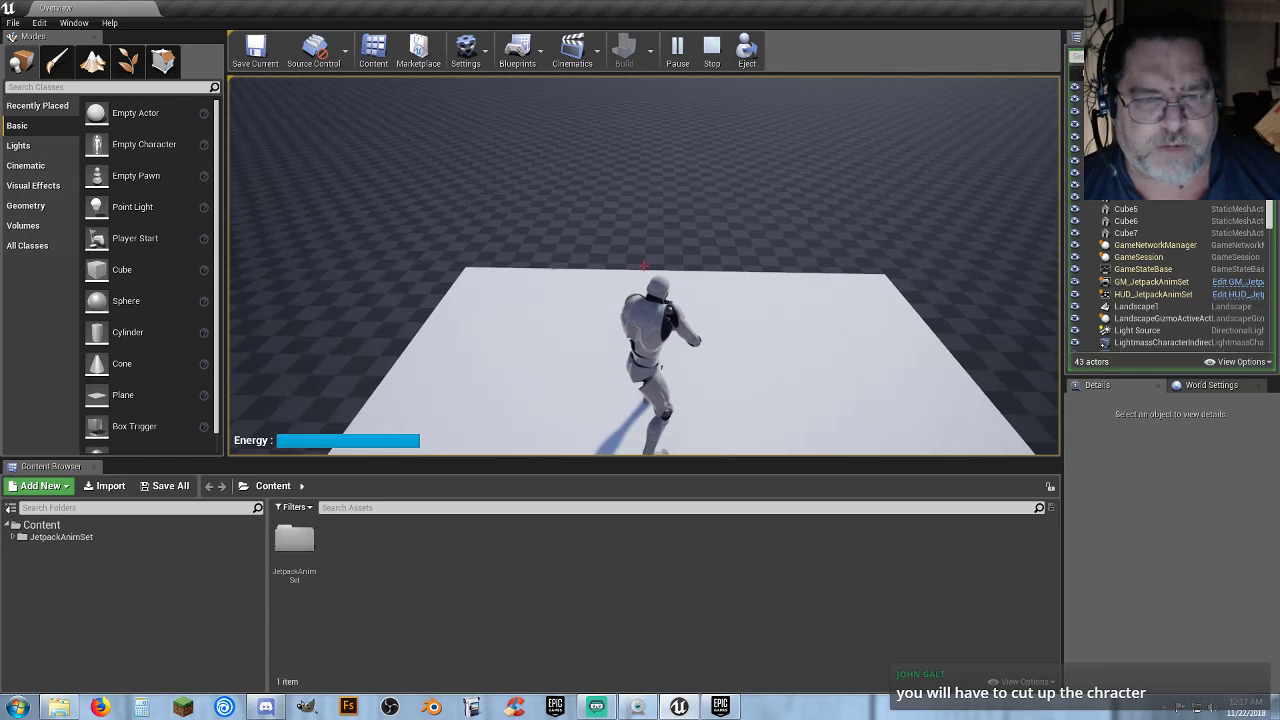
Step: Stop the play session and show the contents of the JetpackAnimSet Animations/Standard/Rifle folder
key(Escape)
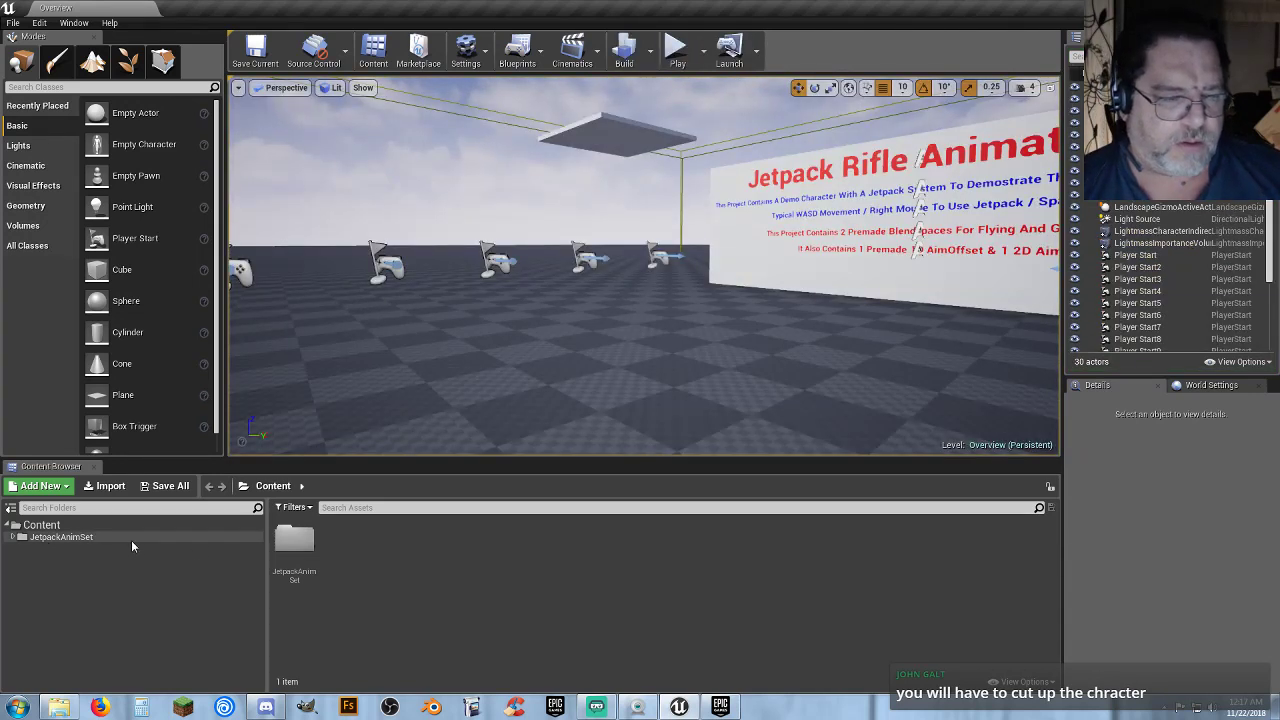
click(14, 538)
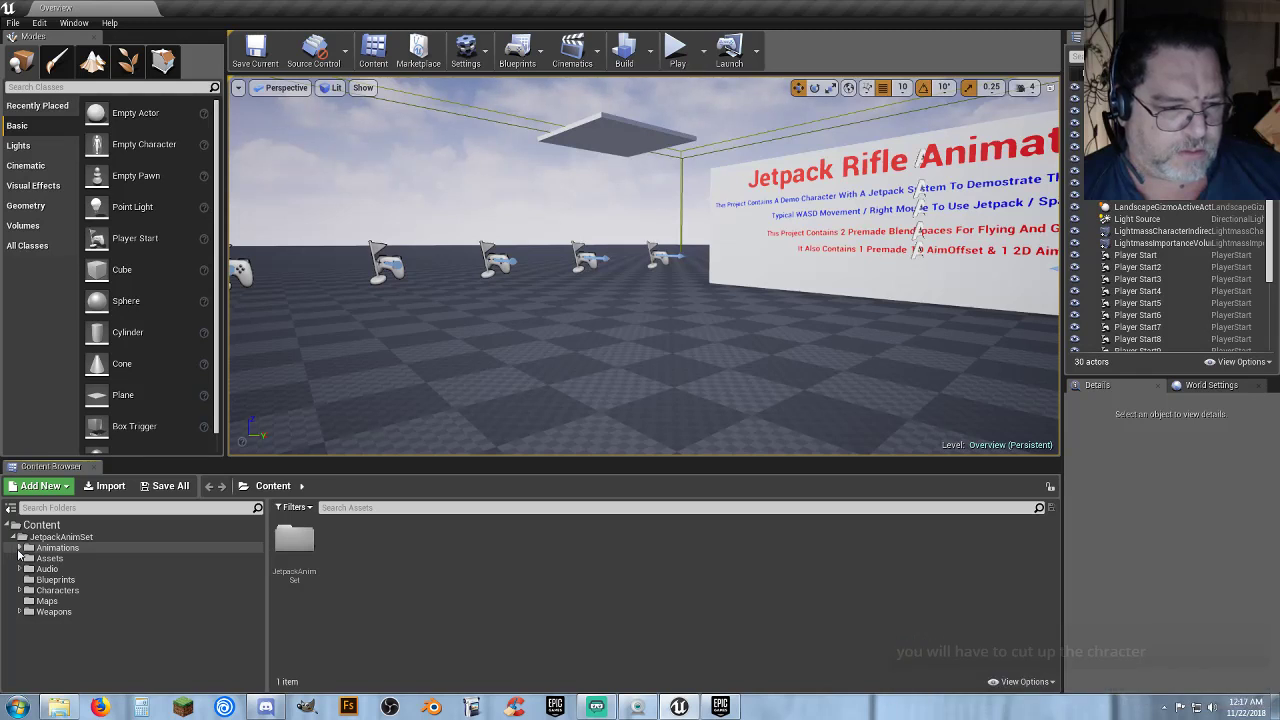
click(19, 548)
click(25, 558)
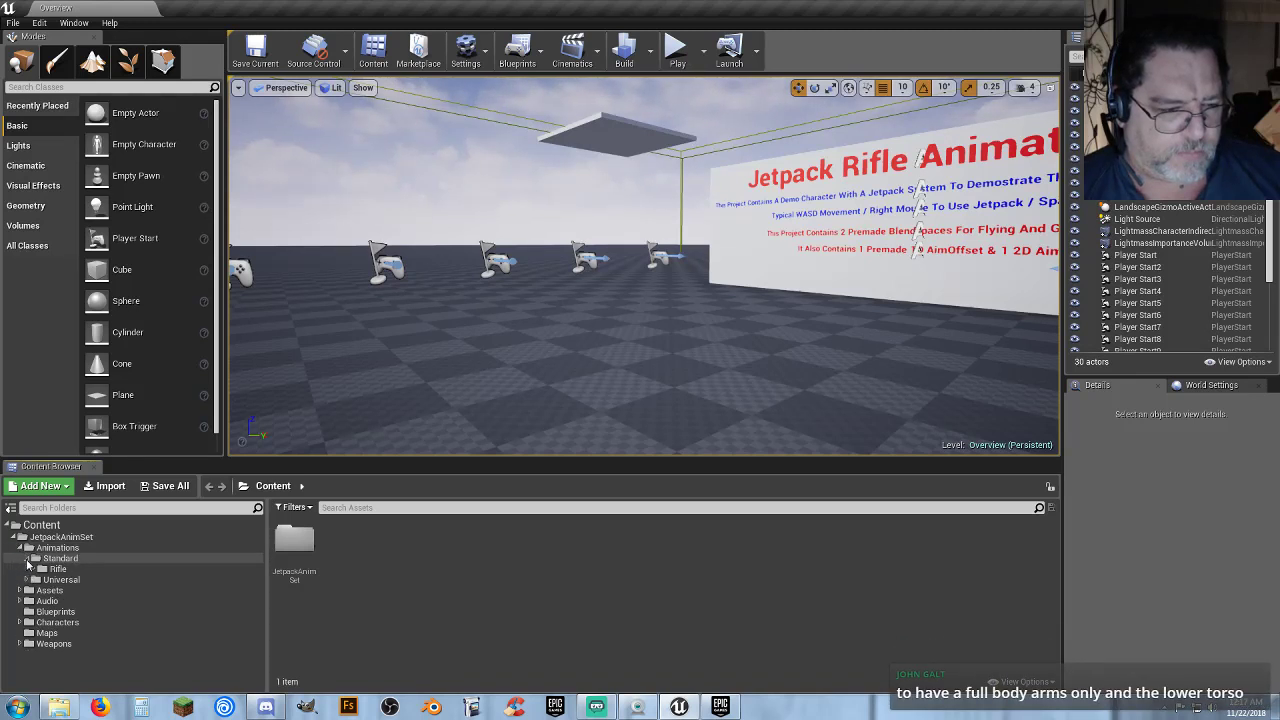
click(33, 569)
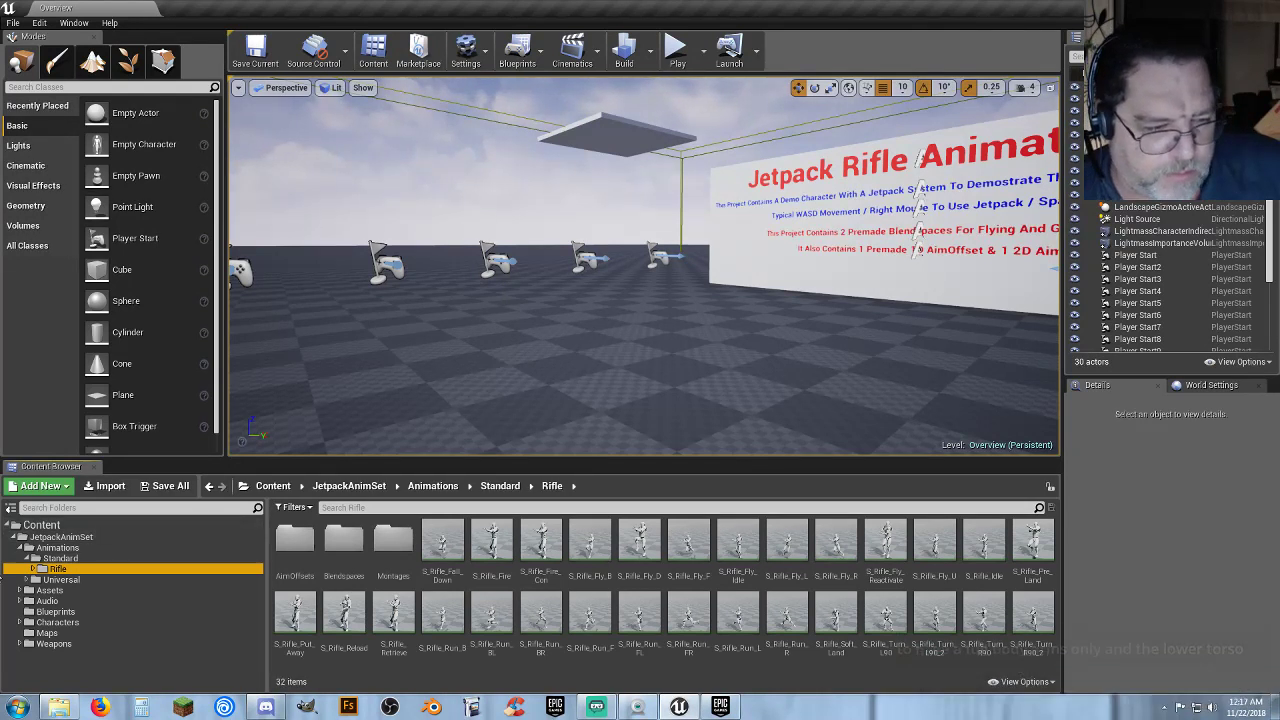
Step: Look through the Rifle folder's AimOffsets, Blendspaces and Montages subfolders
click(34, 569)
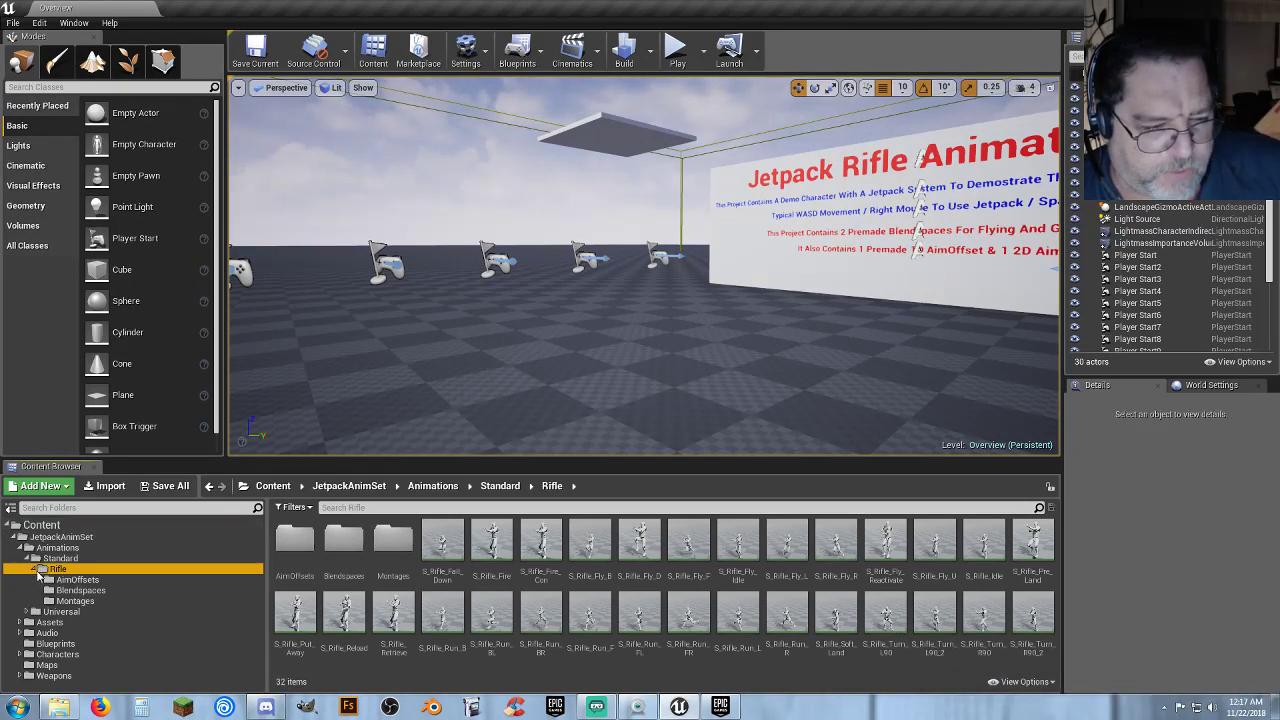
click(70, 580)
click(86, 591)
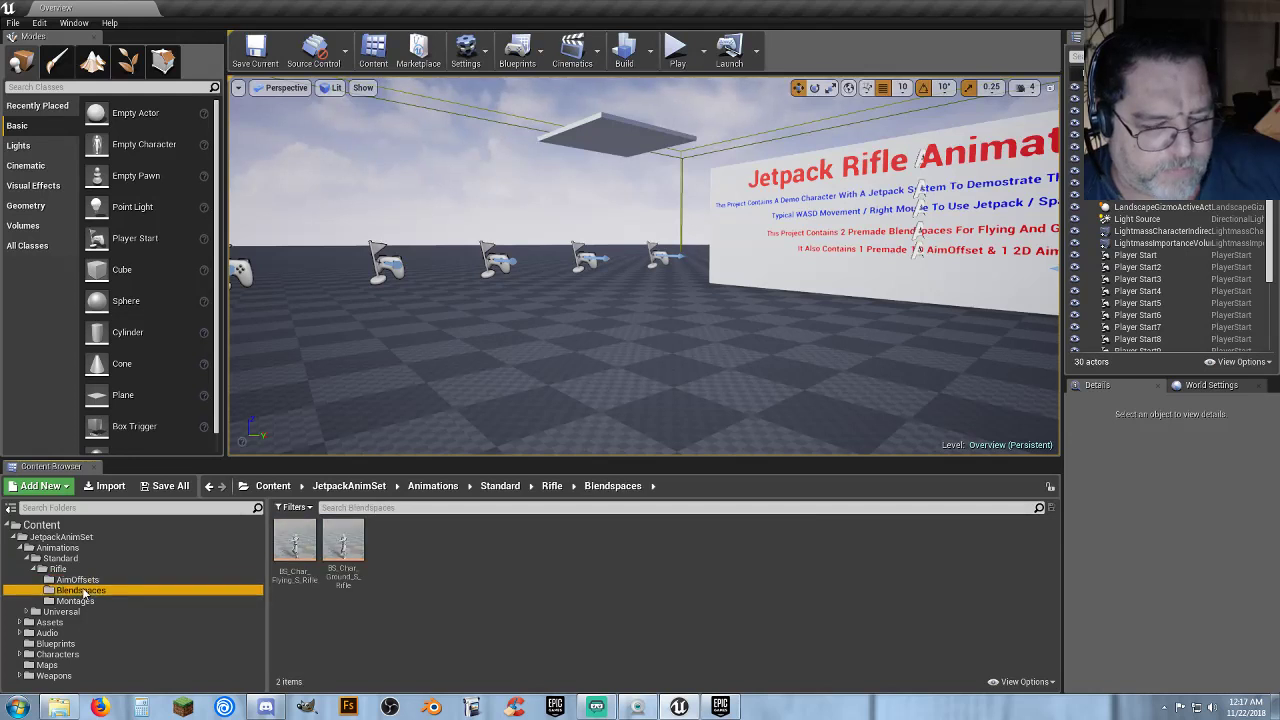
click(89, 603)
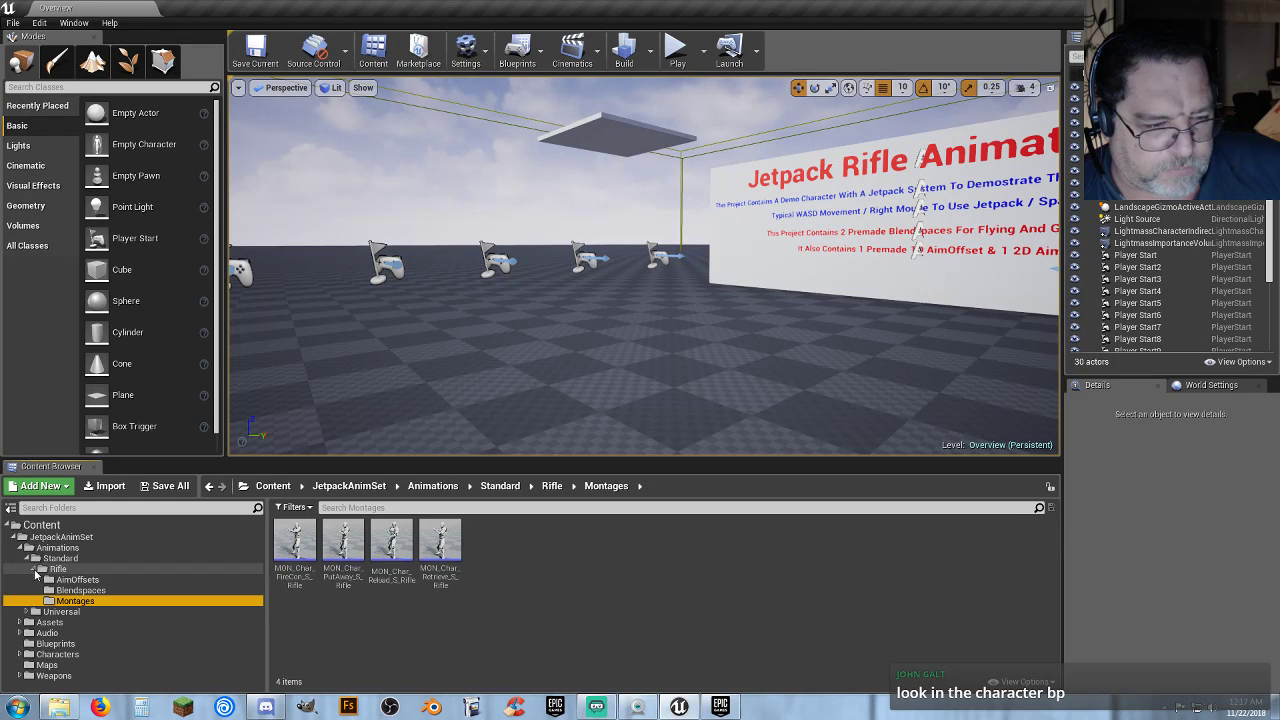
Step: Collapse the Animations folder tree and check the contents of JetpackAnimSet's own Blueprints folder
click(31, 570)
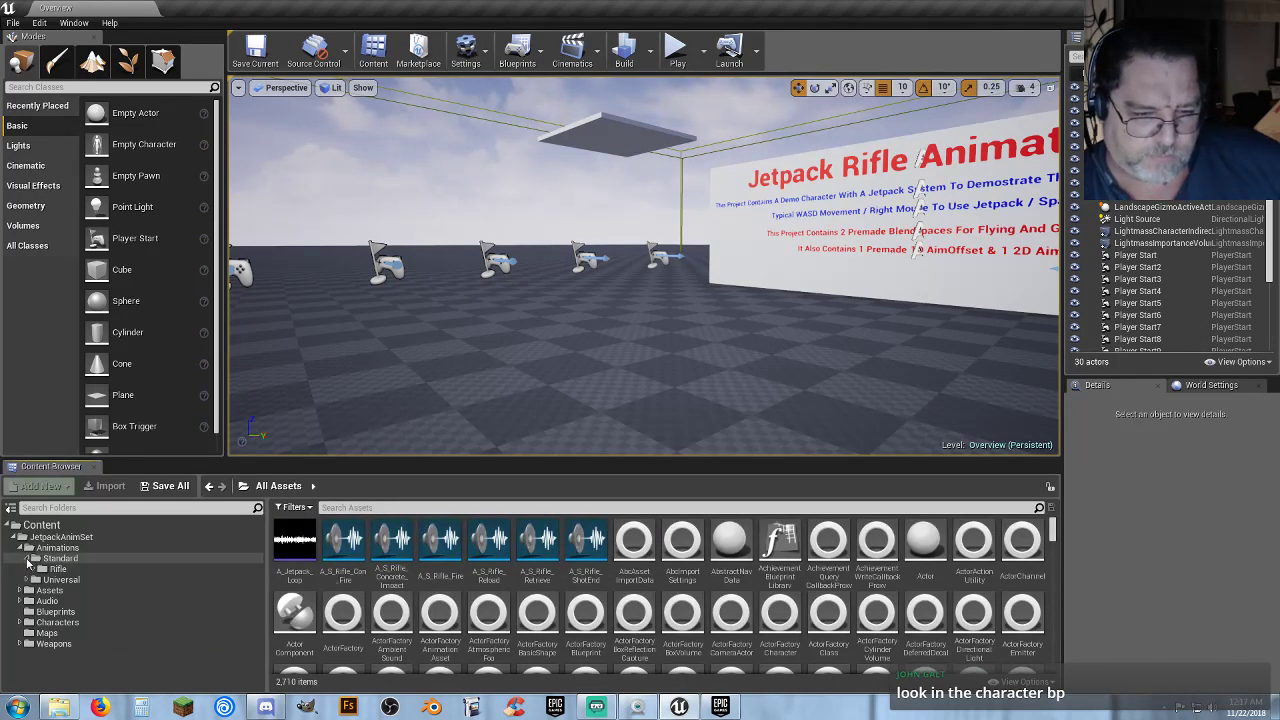
click(29, 560)
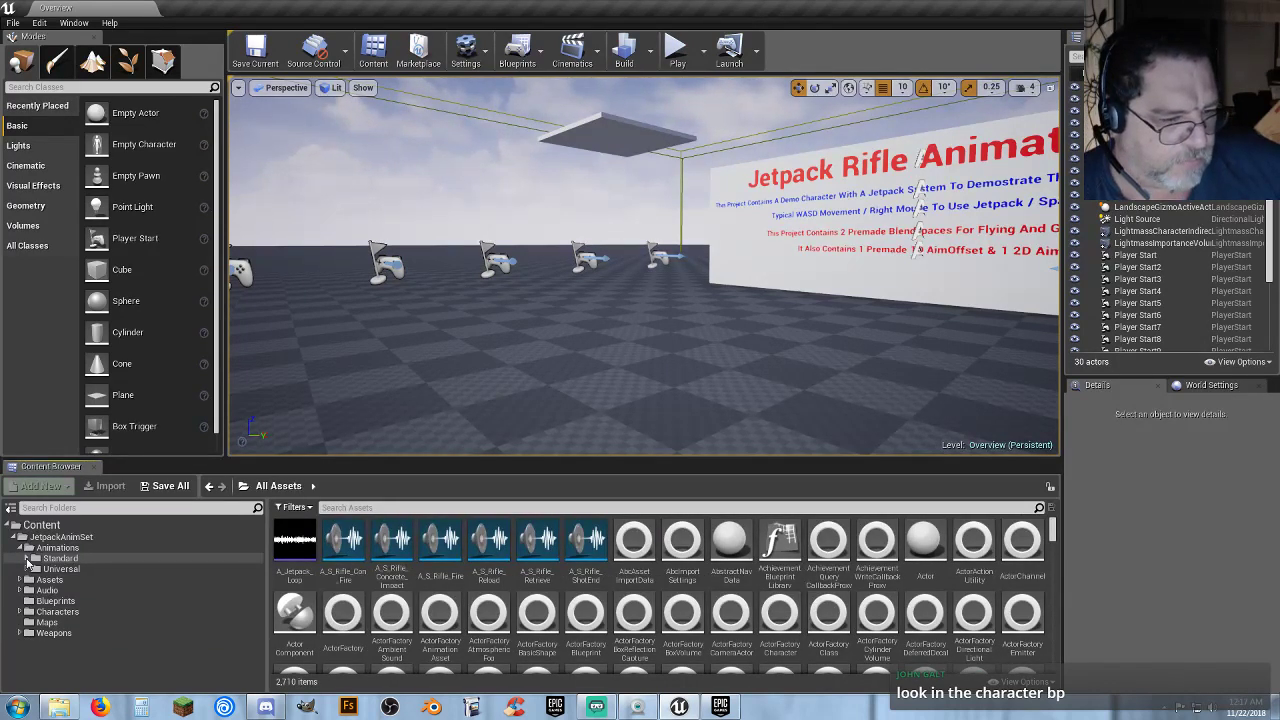
click(28, 559)
click(28, 559)
click(20, 548)
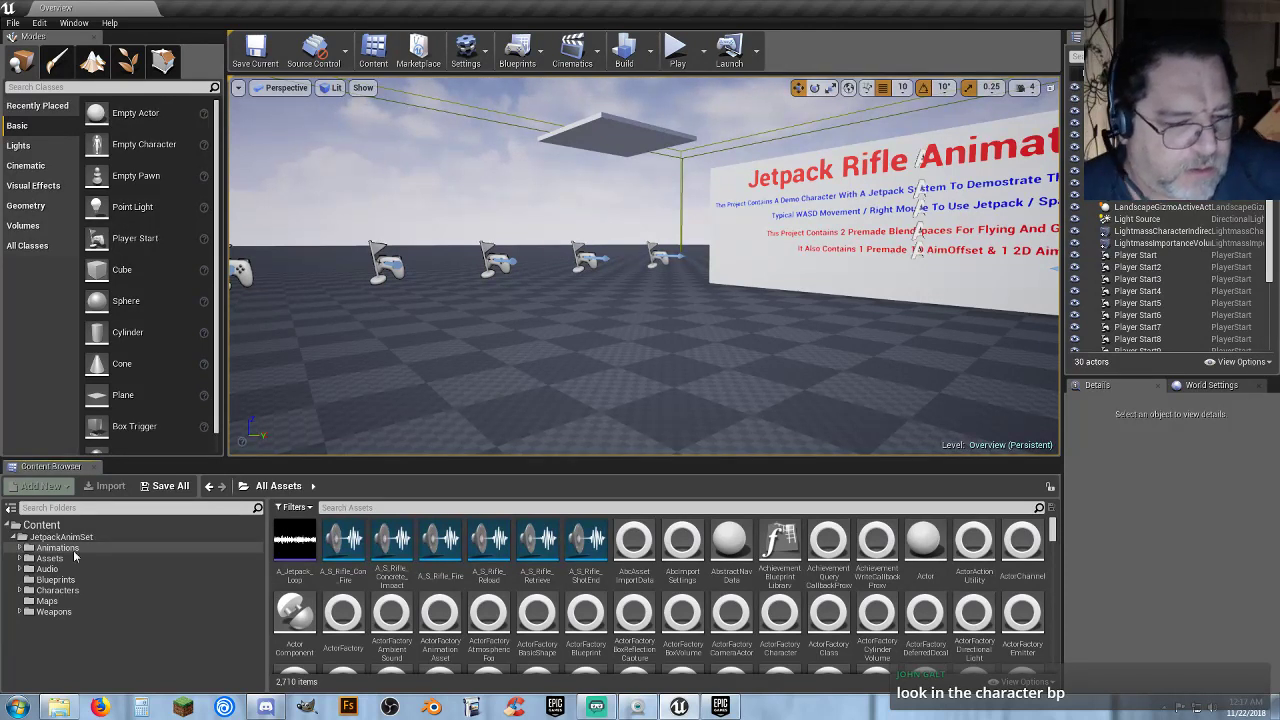
click(75, 580)
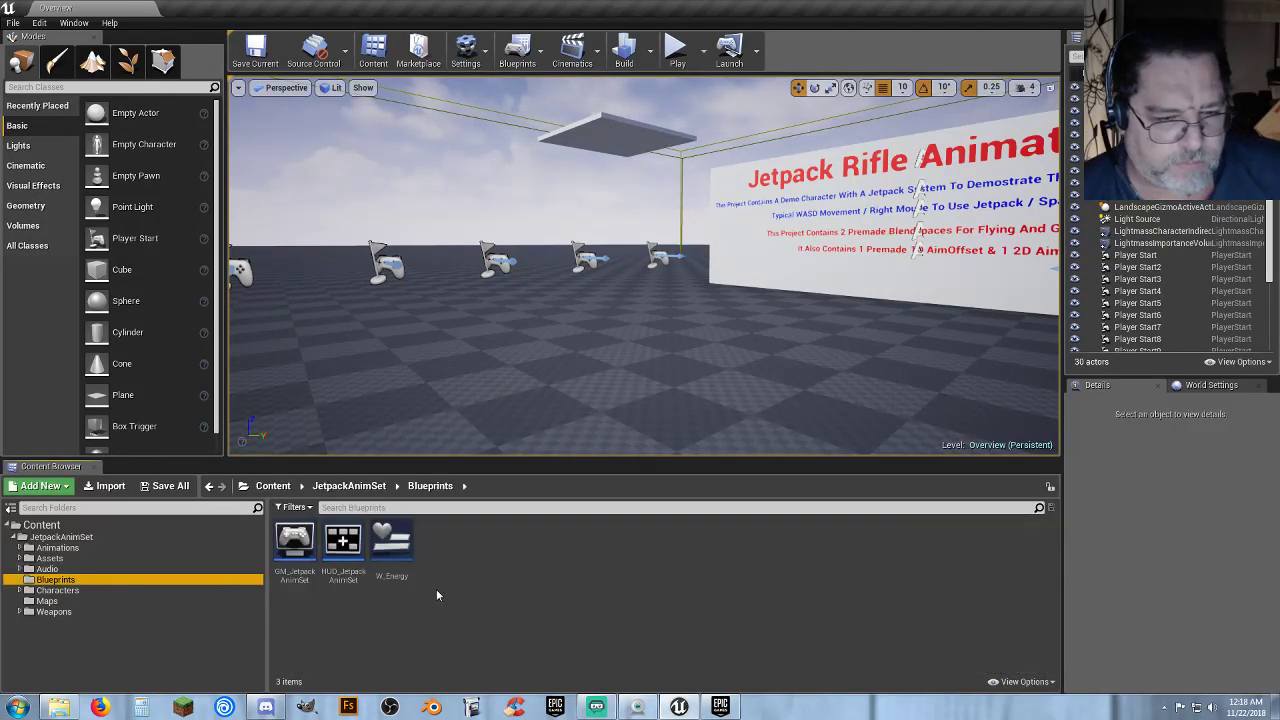
Step: Open the BP_Character_Master blueprint from the Characters/Blueprints folder
click(19, 591)
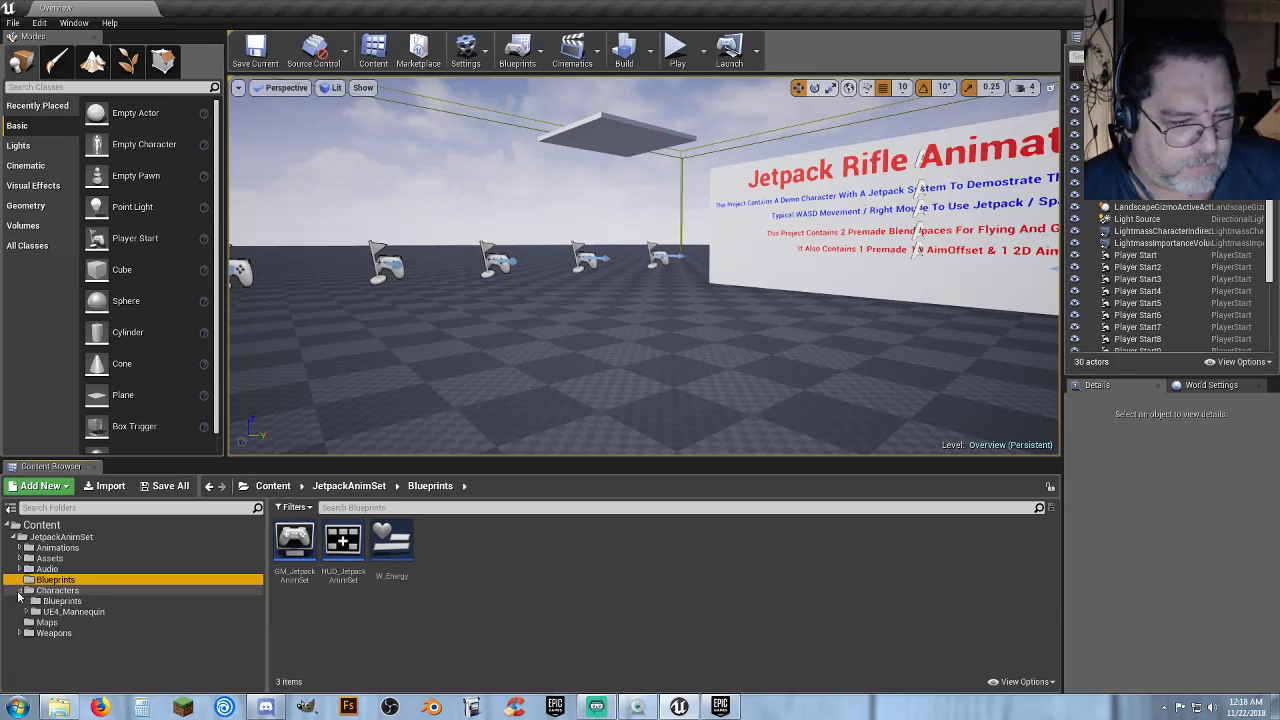
click(46, 601)
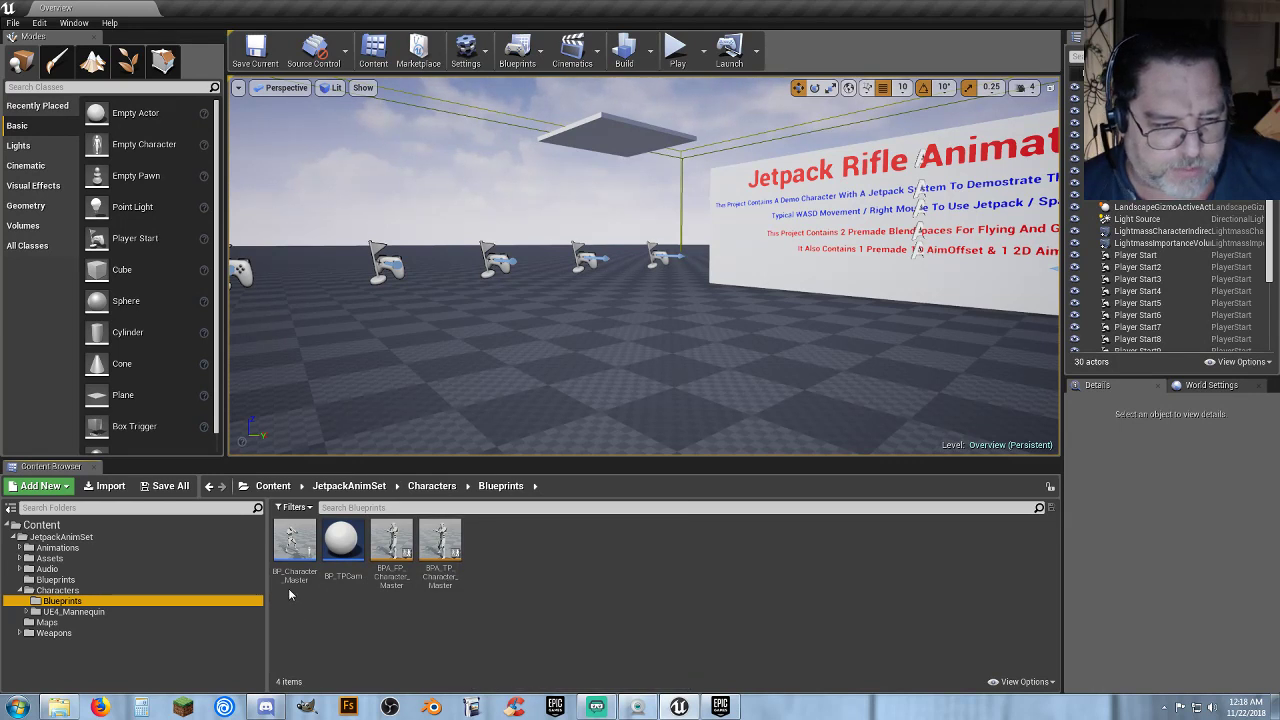
double_click(294, 548)
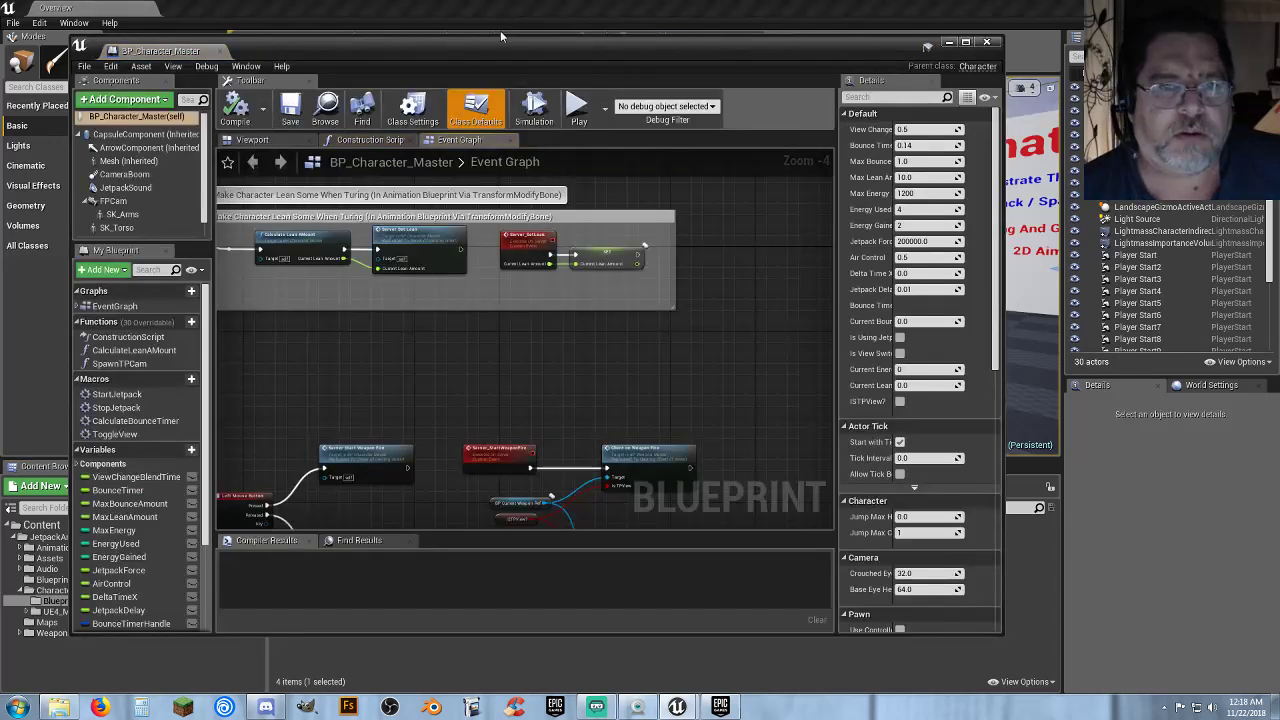
Step: Examine the jump input and weapon-fire nodes in the BP_Character_Master event graph, and close the blueprint
drag(500, 30, 1279, 25)
click(1083, 75)
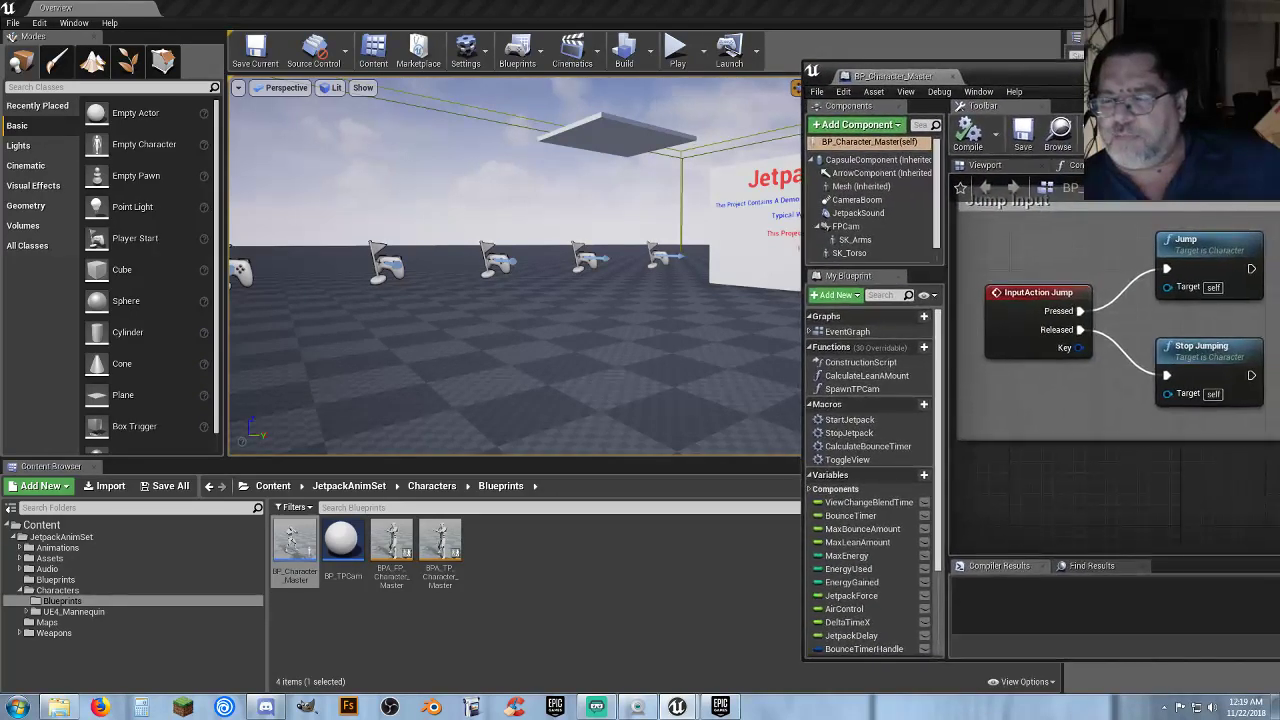
drag(1226, 422, 1005, 255)
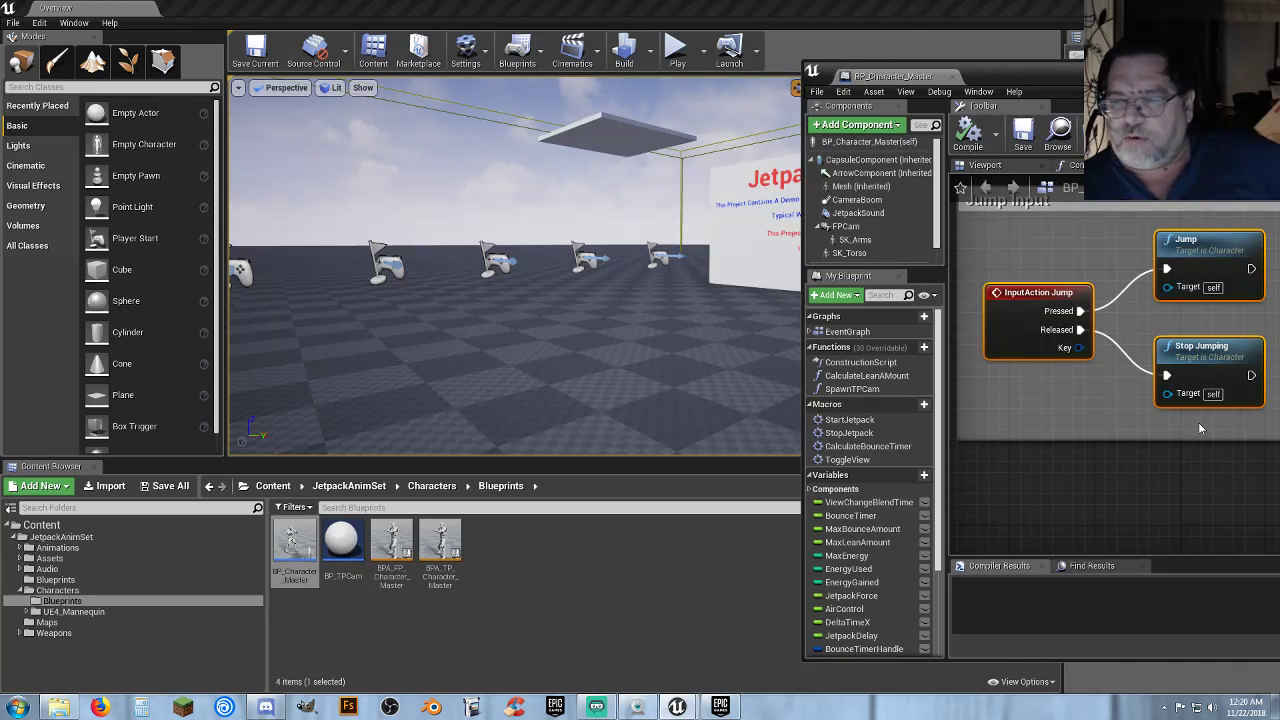
drag(1198, 422, 1018, 277)
click(1060, 130)
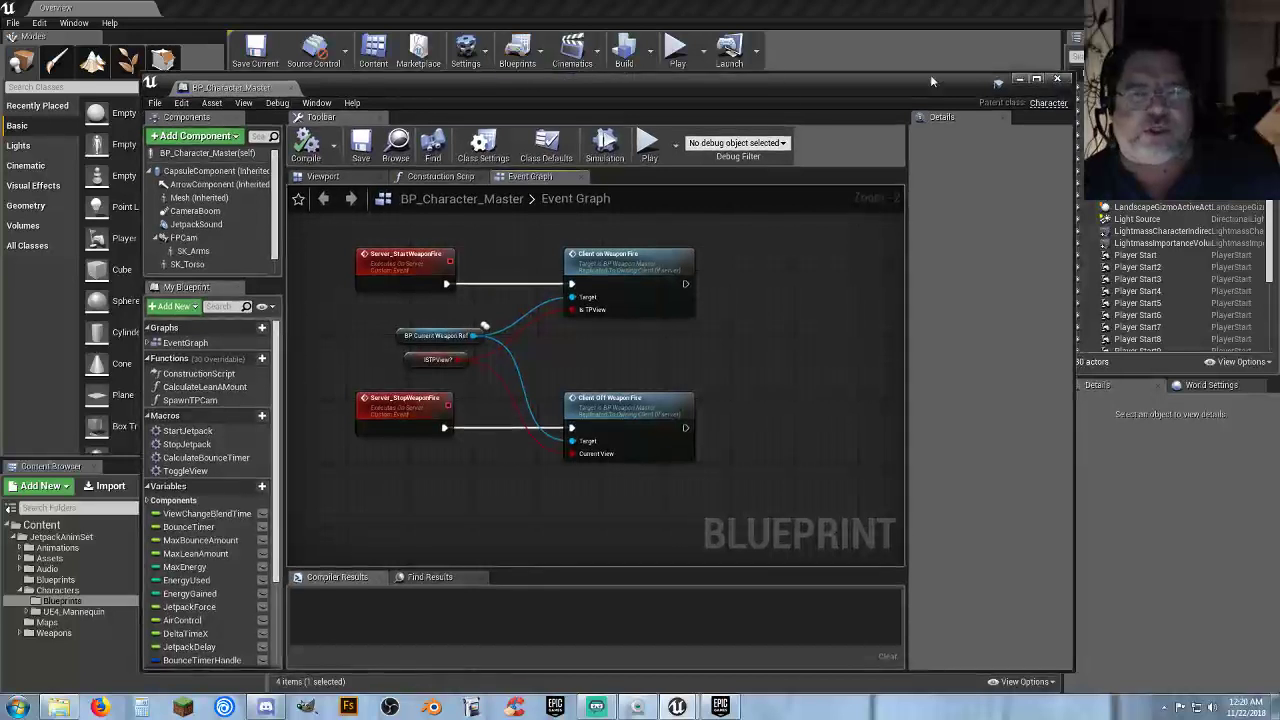
click(1057, 79)
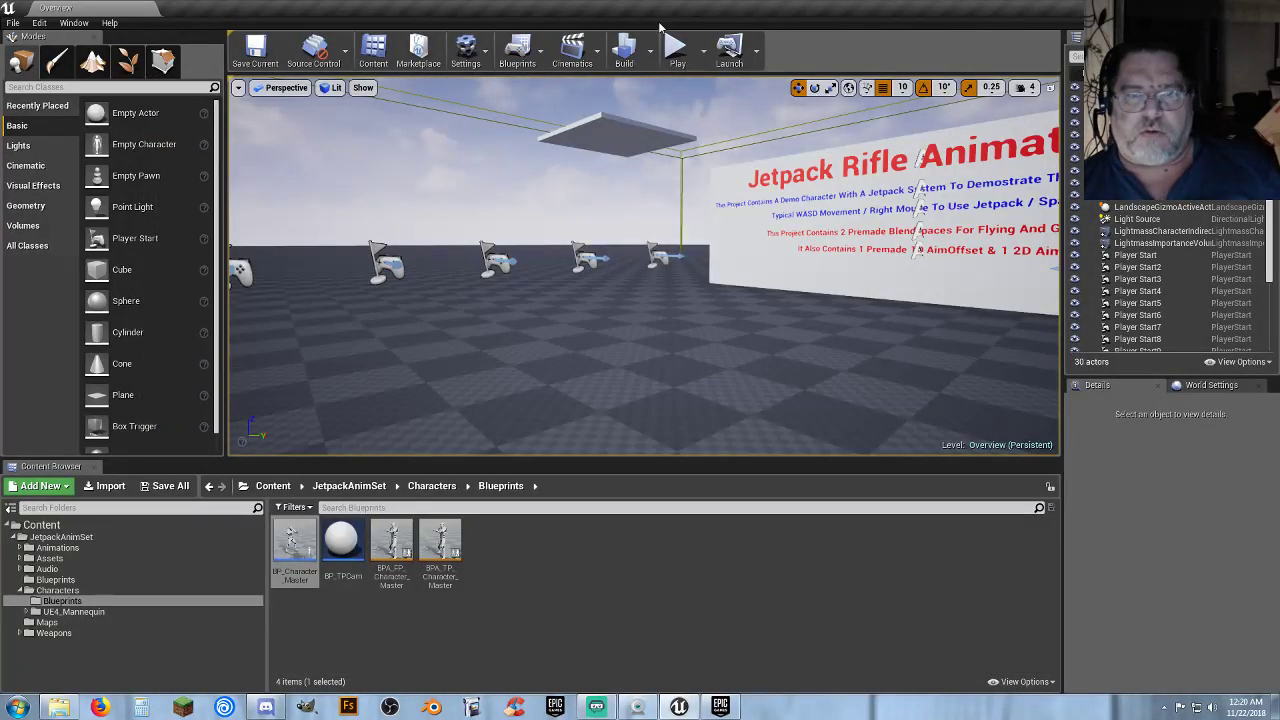
Step: Start a play session, switch to the third-person view and fly with the jetpack onto a floating platform
click(676, 47)
click(645, 259)
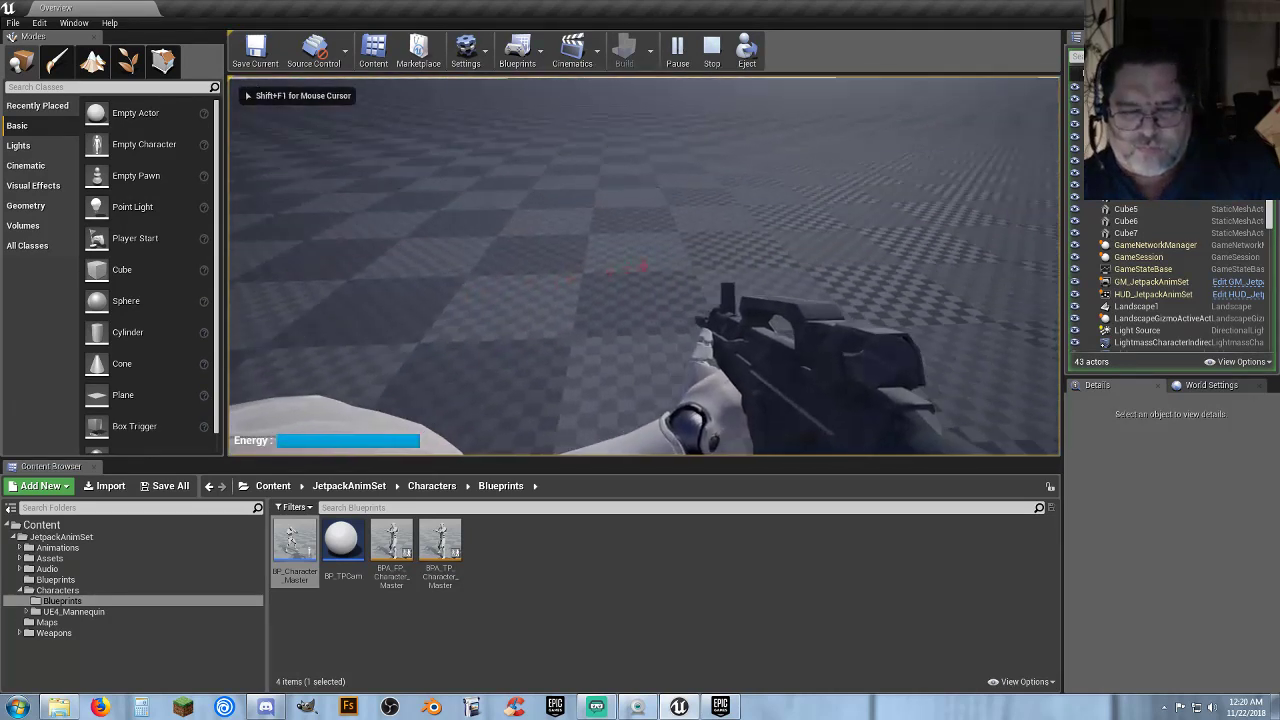
key(space)
key(v)
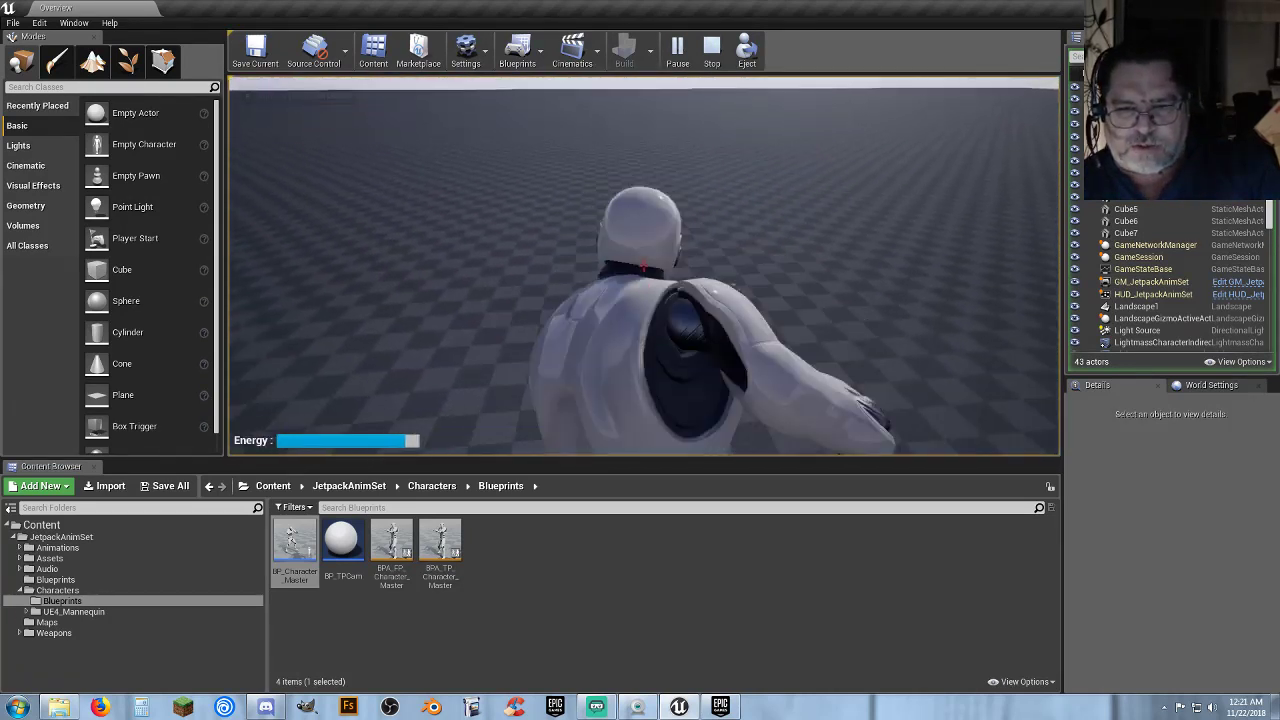
key(space)
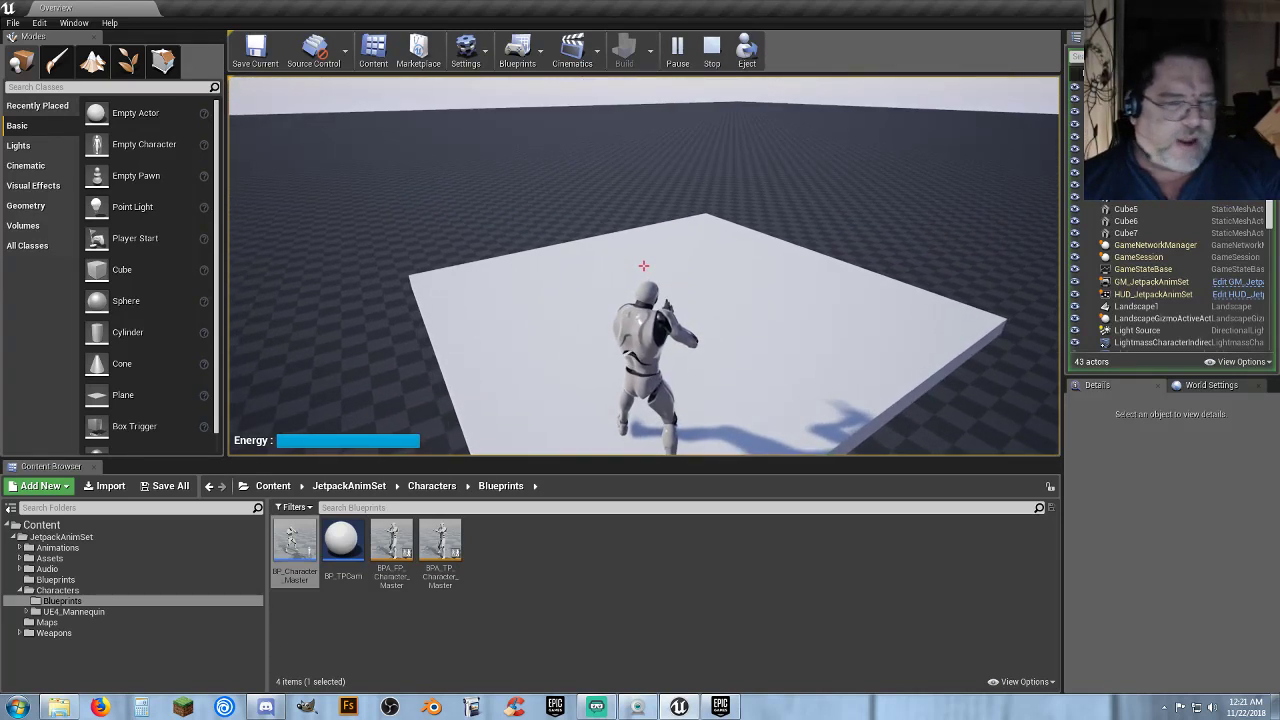
Step: Fly with the jetpack from the first floating platform up to the one above and land on it
key(space)
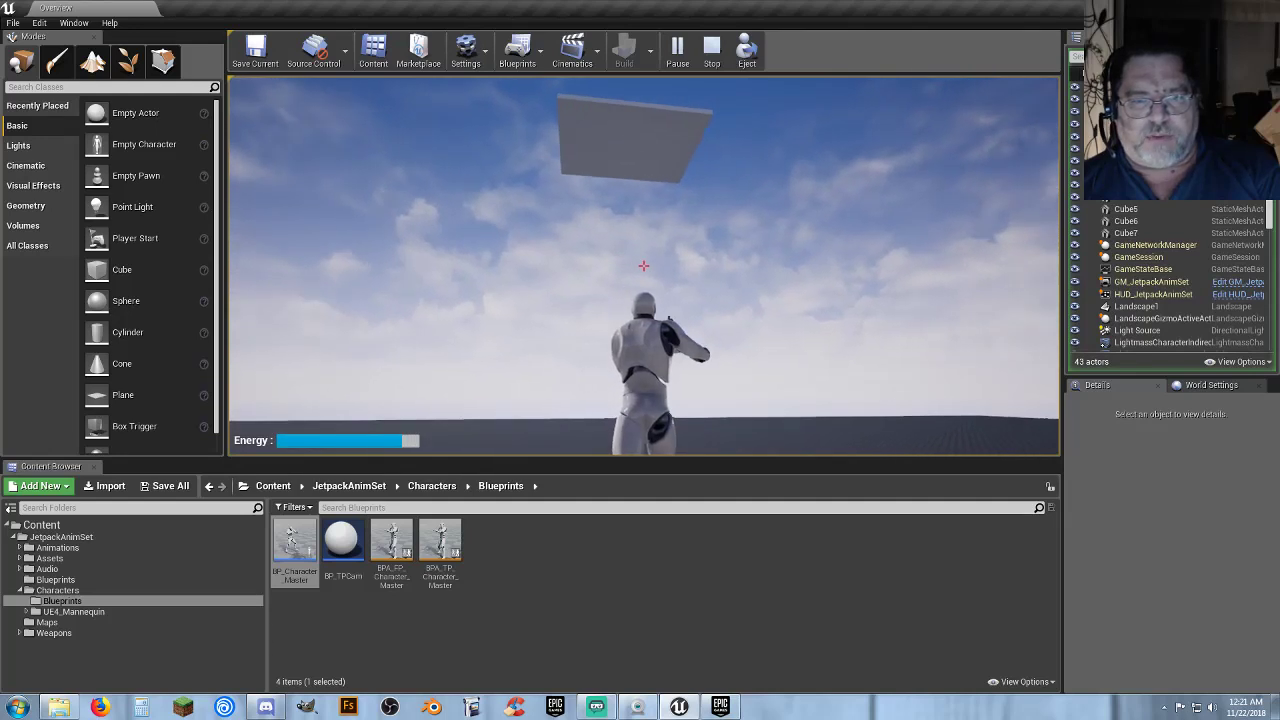
key(space)
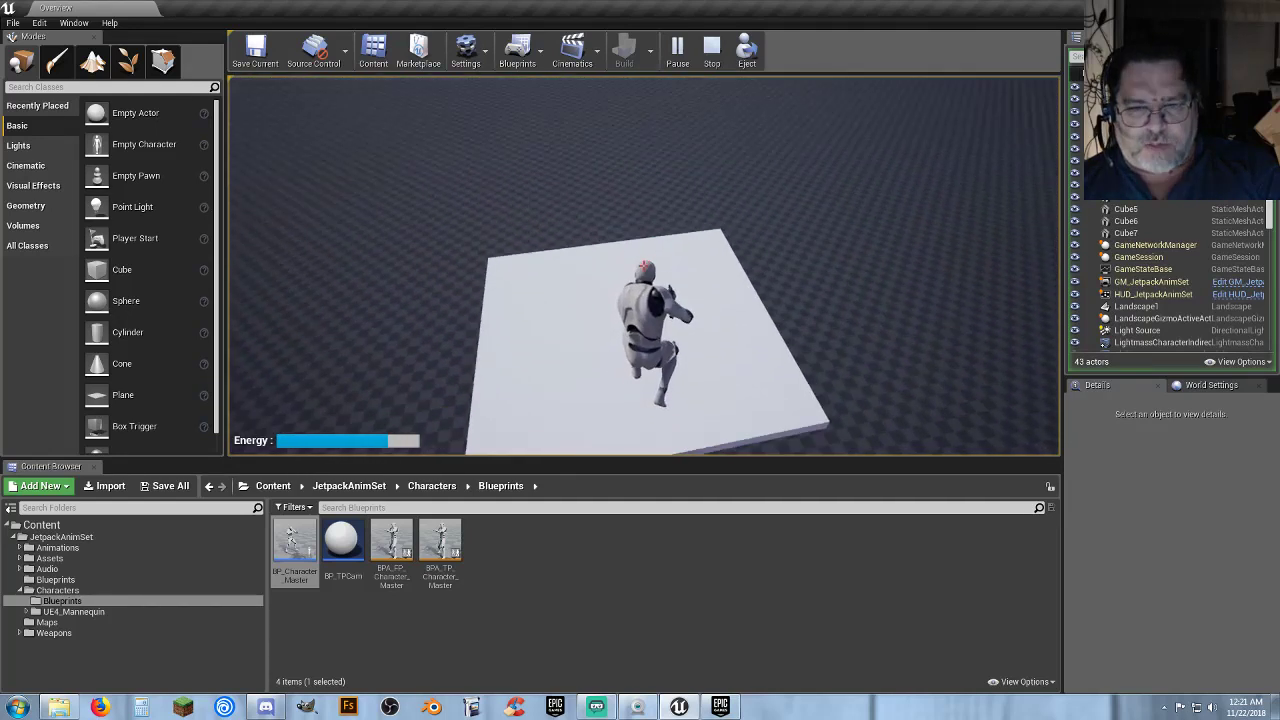
key(w)
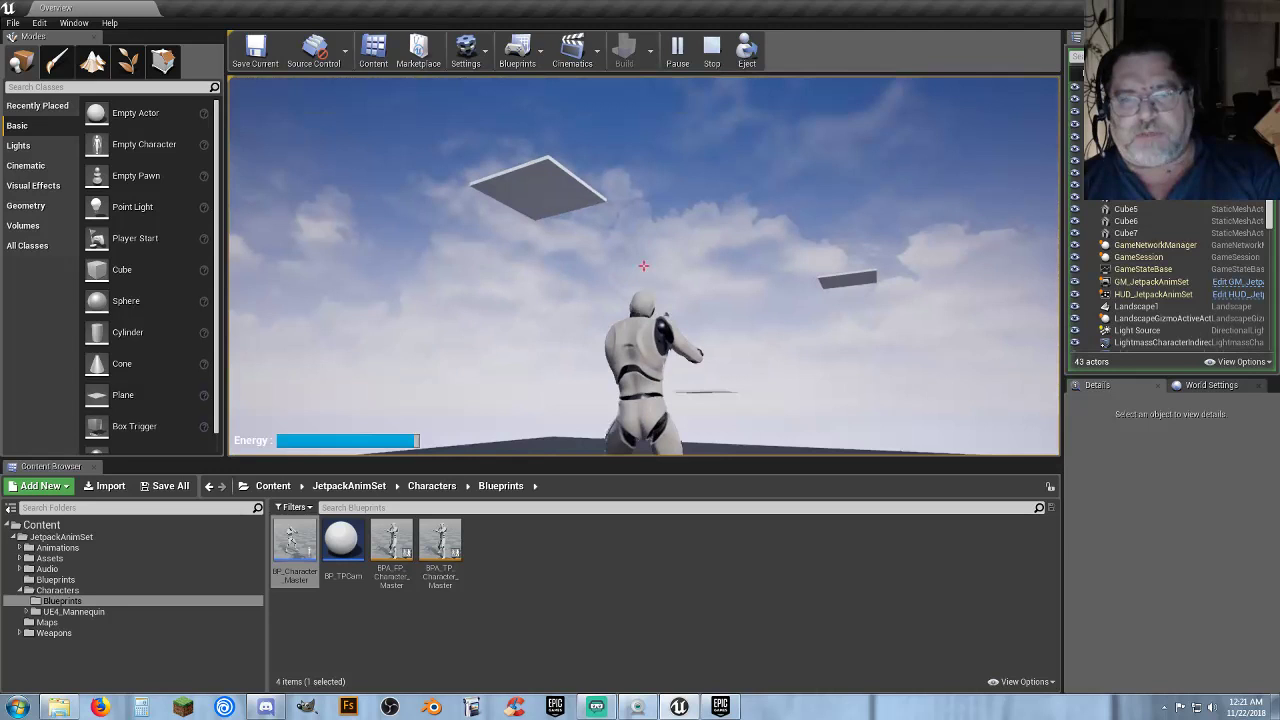
Step: Fly up to the next higher floating platform, land and run across its surface
key(space)
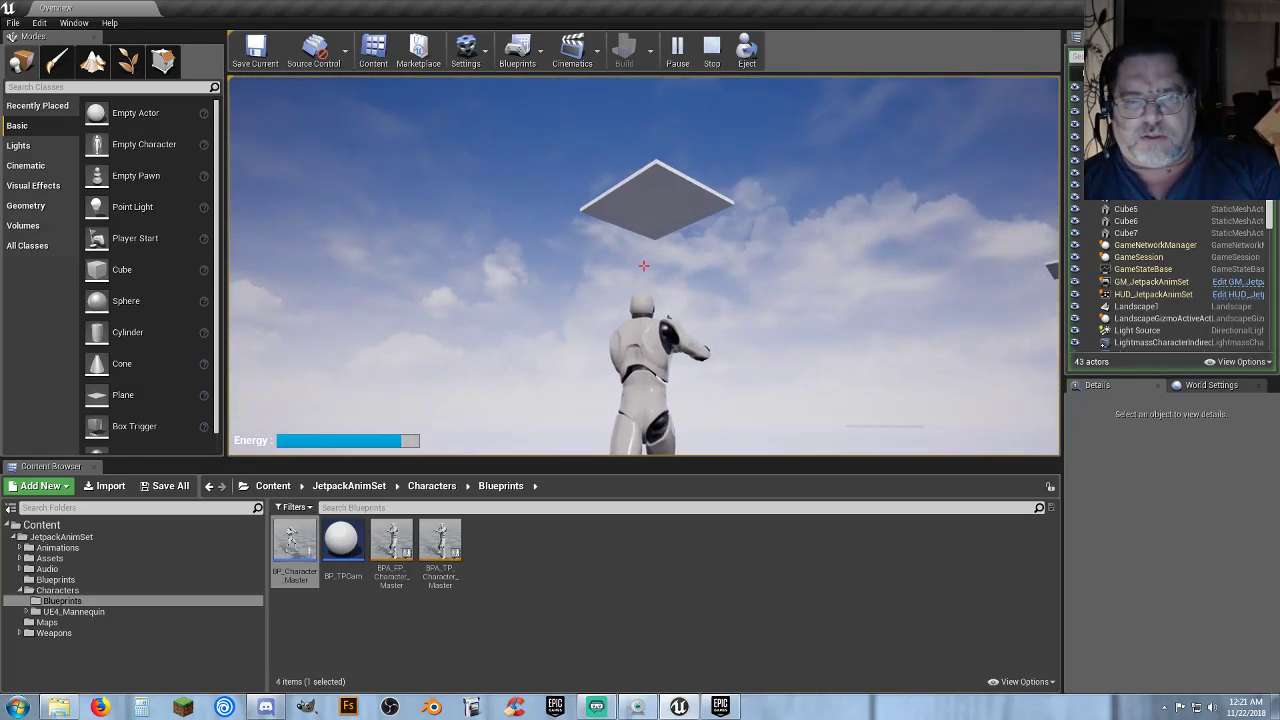
key(w)
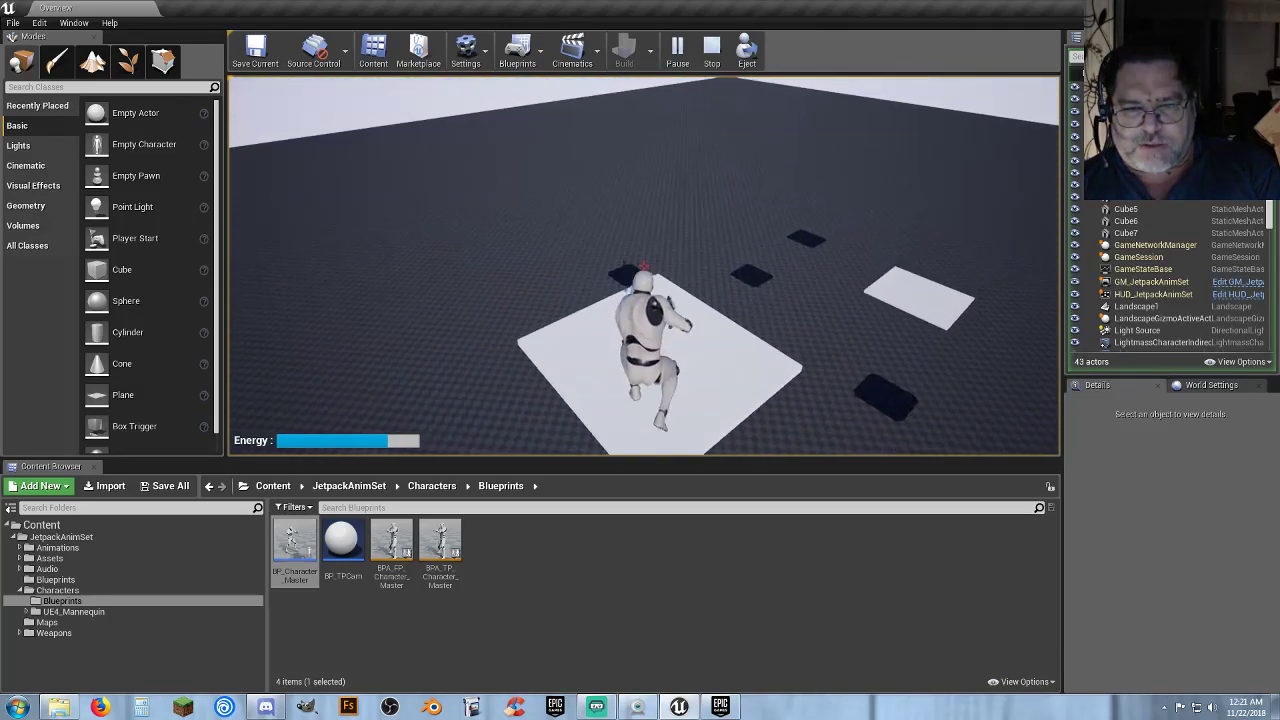
key(w)
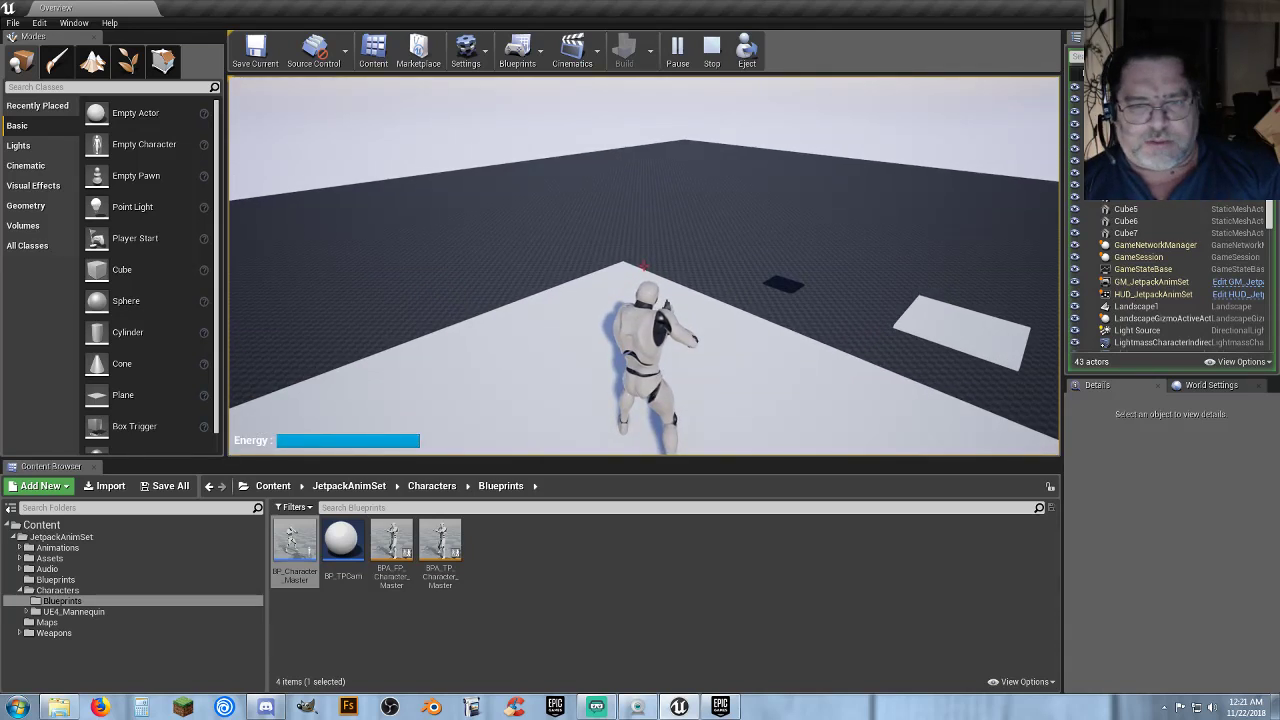
key(w)
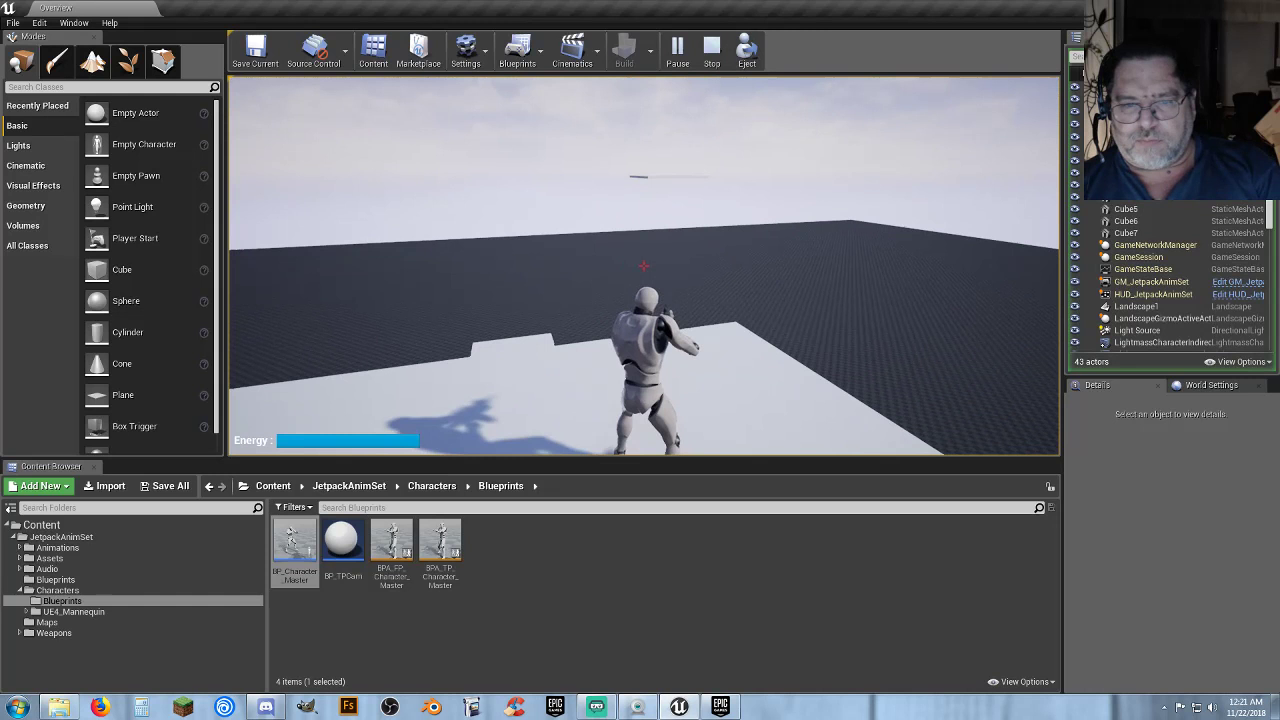
Step: Take off again toward the distant floating platform, land on it and move toward its far corner
key(w)
key(space)
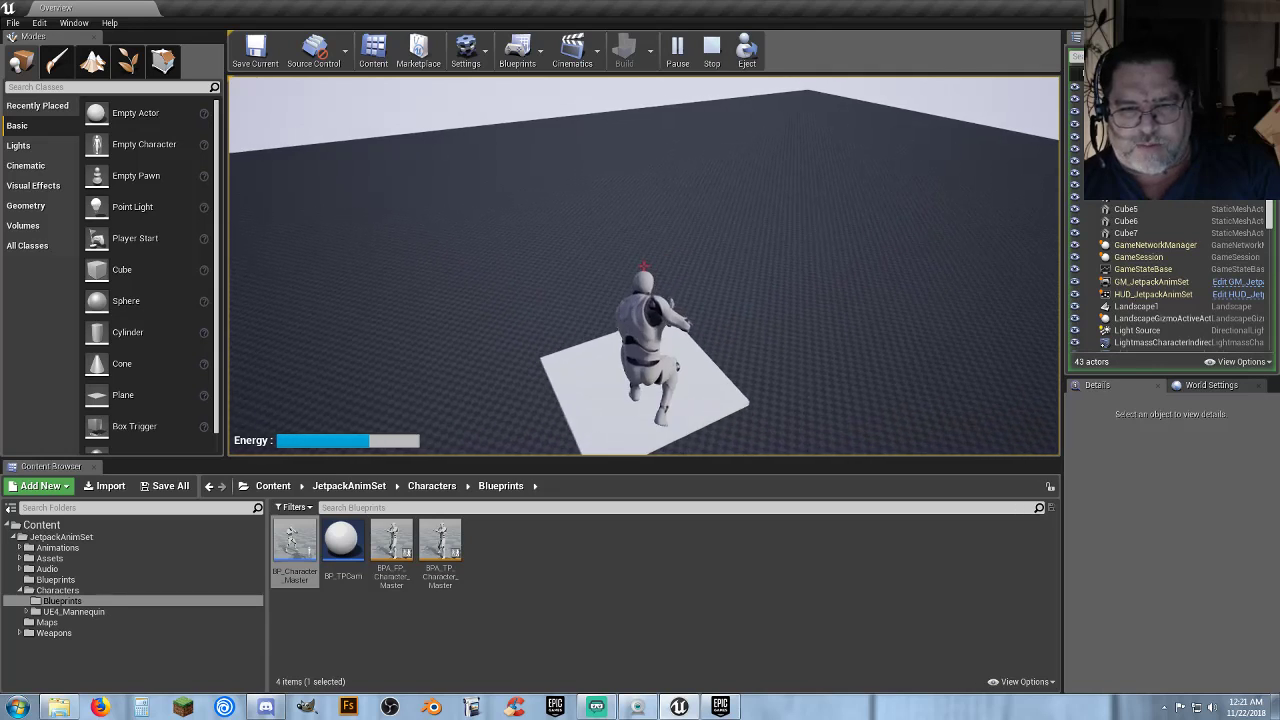
key(w)
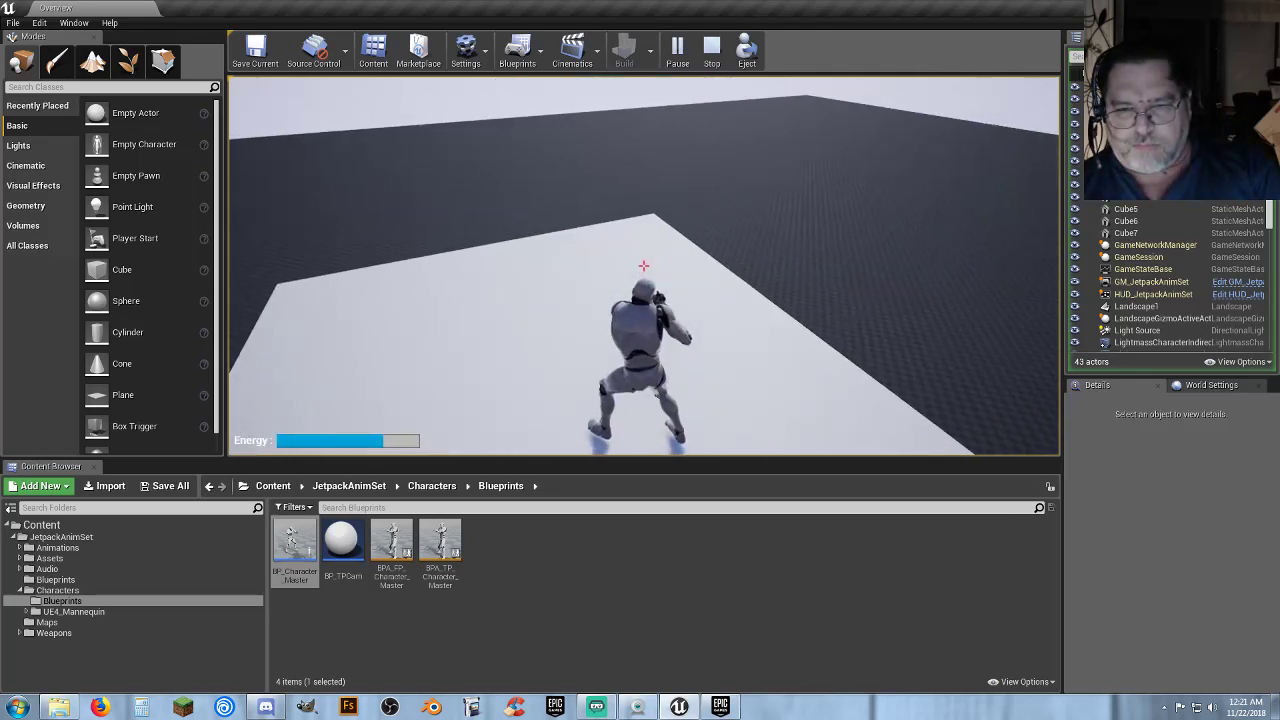
key(w)
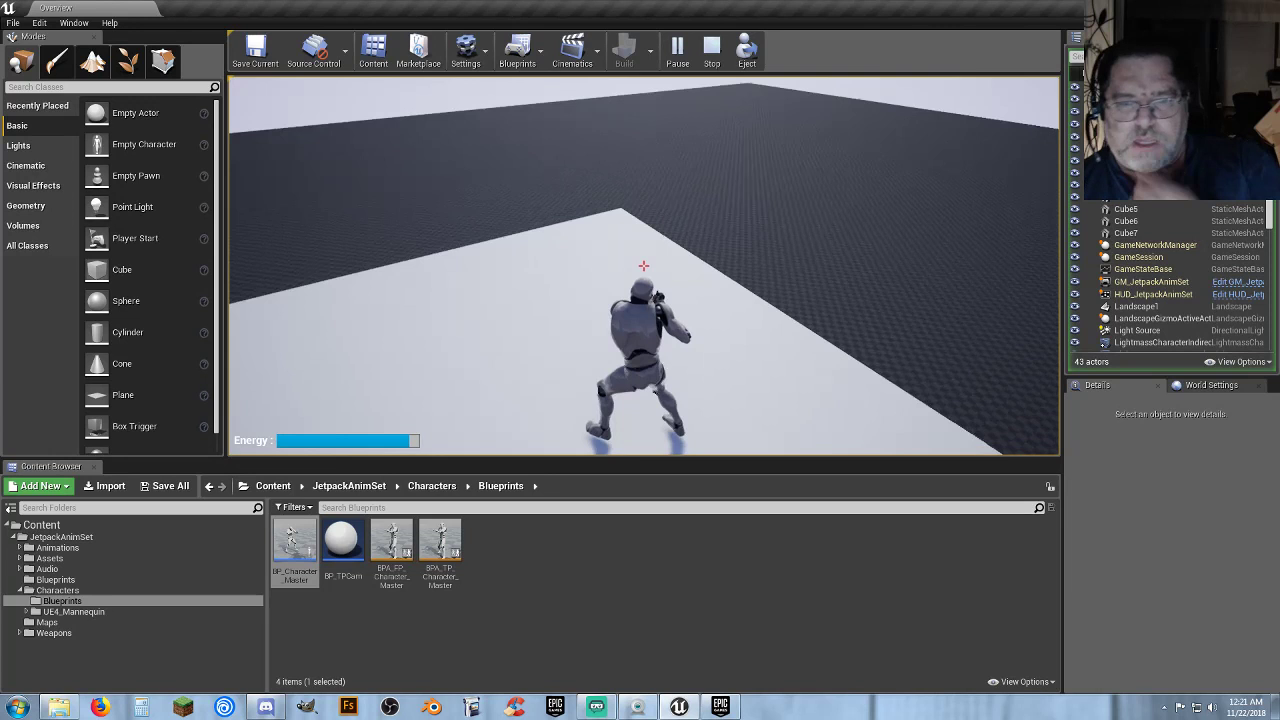
Step: Switch to the first-person view, fire the rifle toward the platforms below and end the play session
key(v)
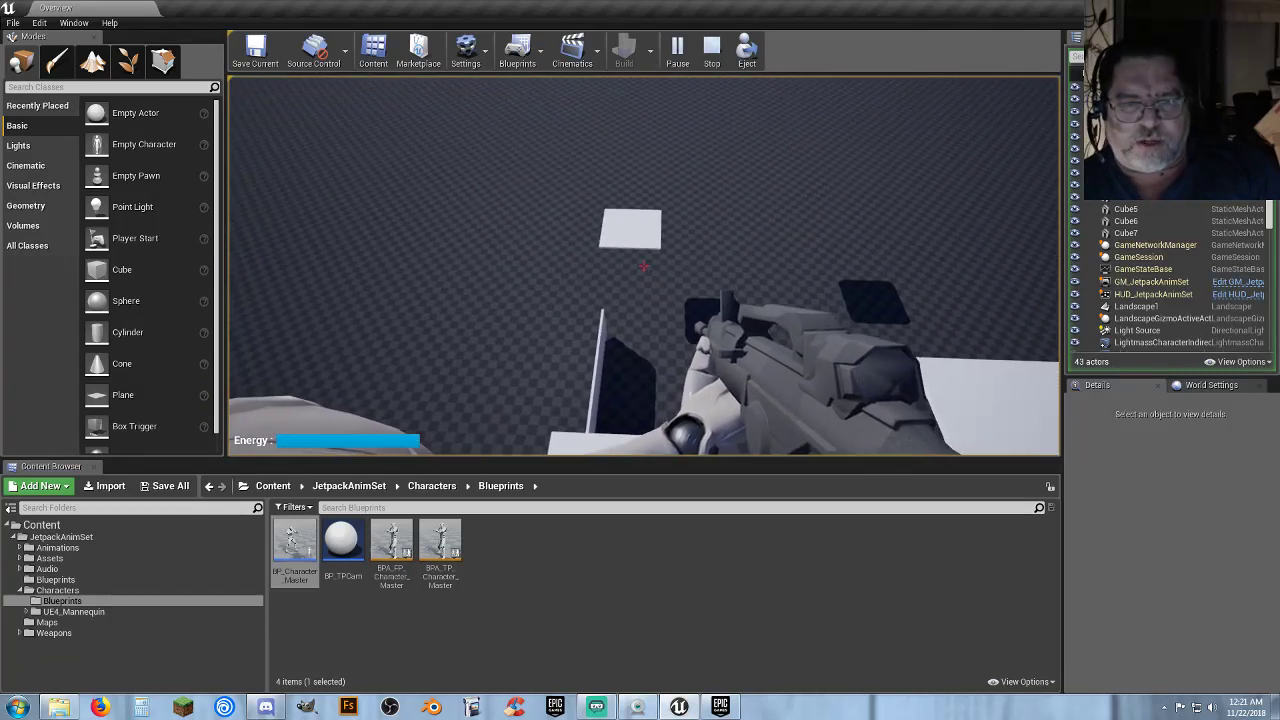
click(643, 266)
click(643, 266)
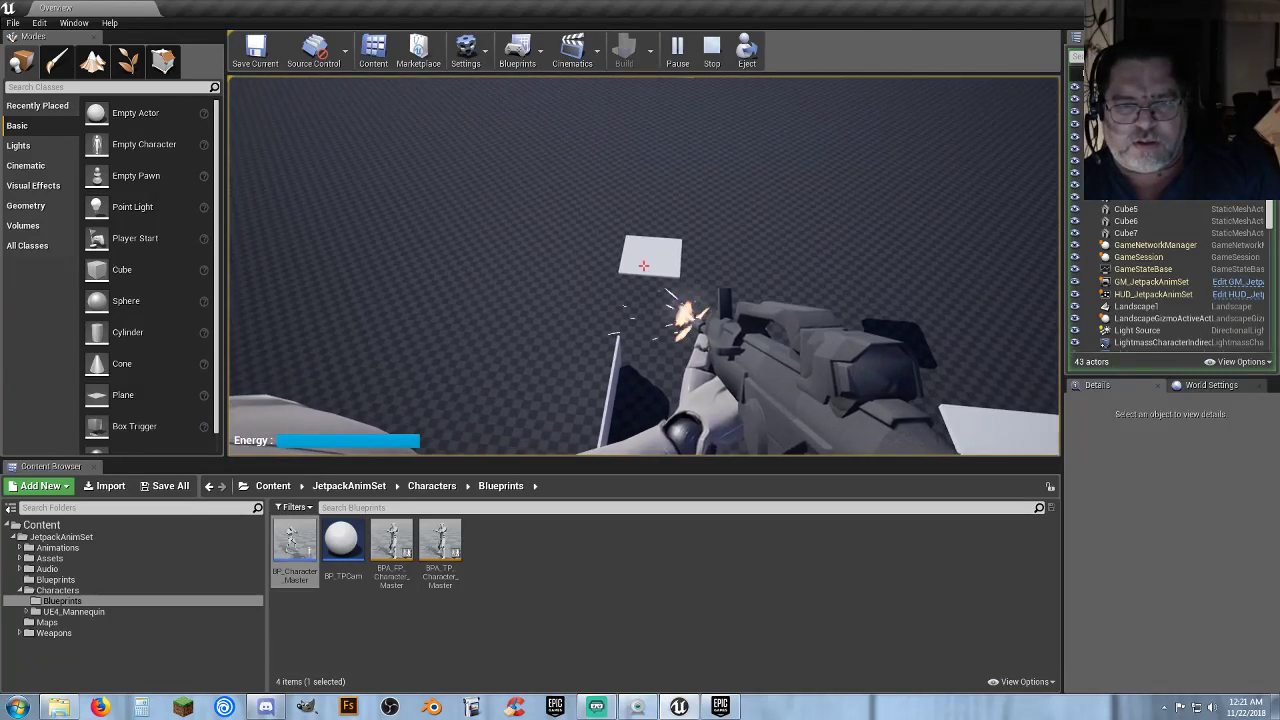
click(643, 266)
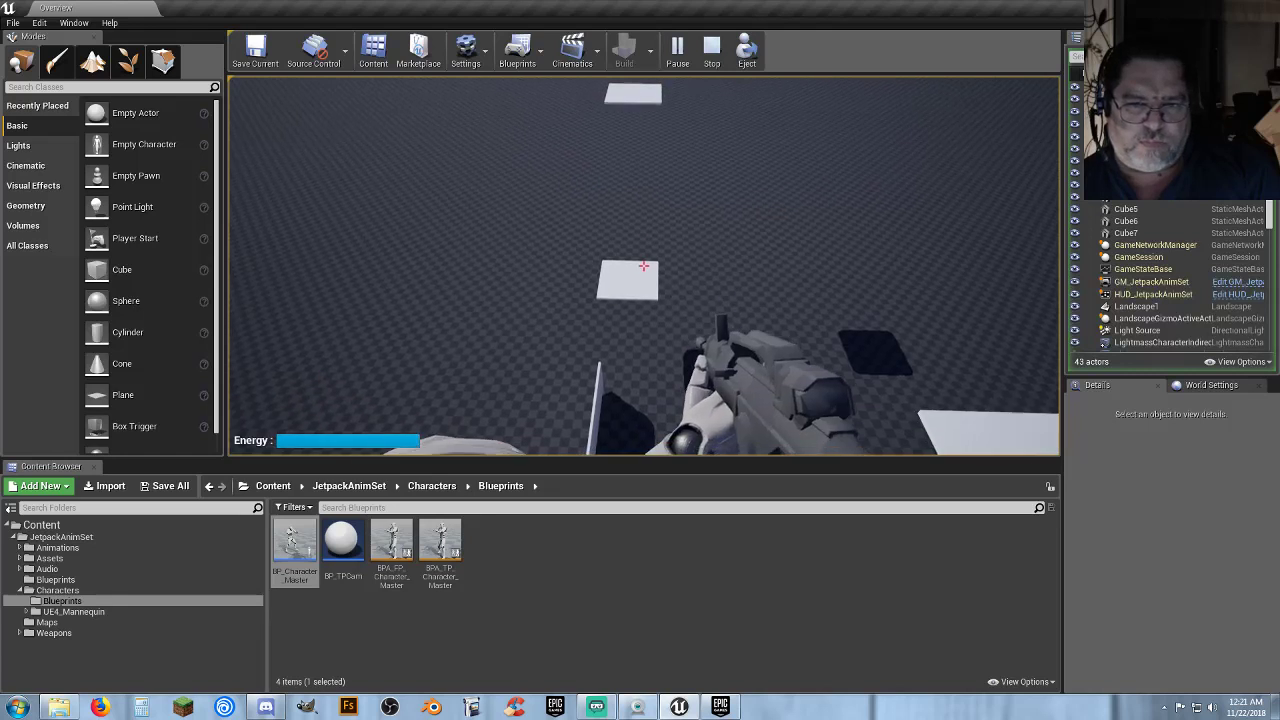
key(Escape)
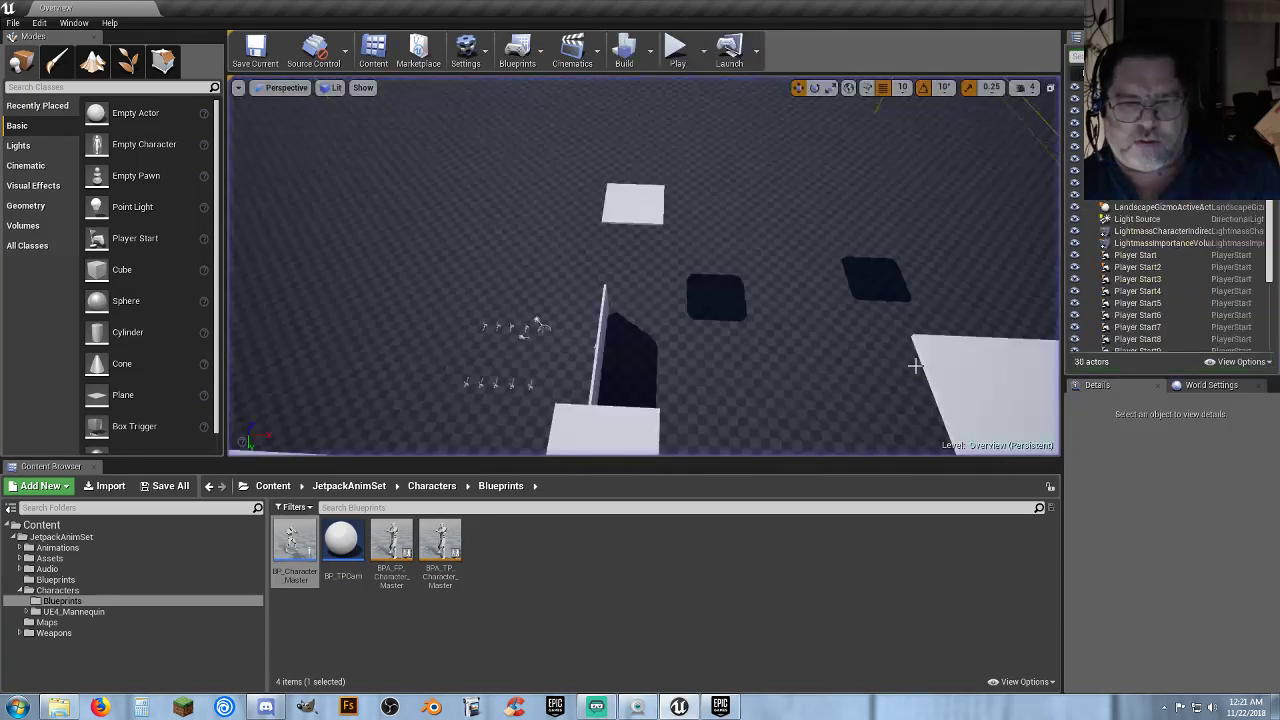
Step: Switch to Discord and open the original Binocular Screen Mask image from the bbg-demos channel in the browser
click(836, 571)
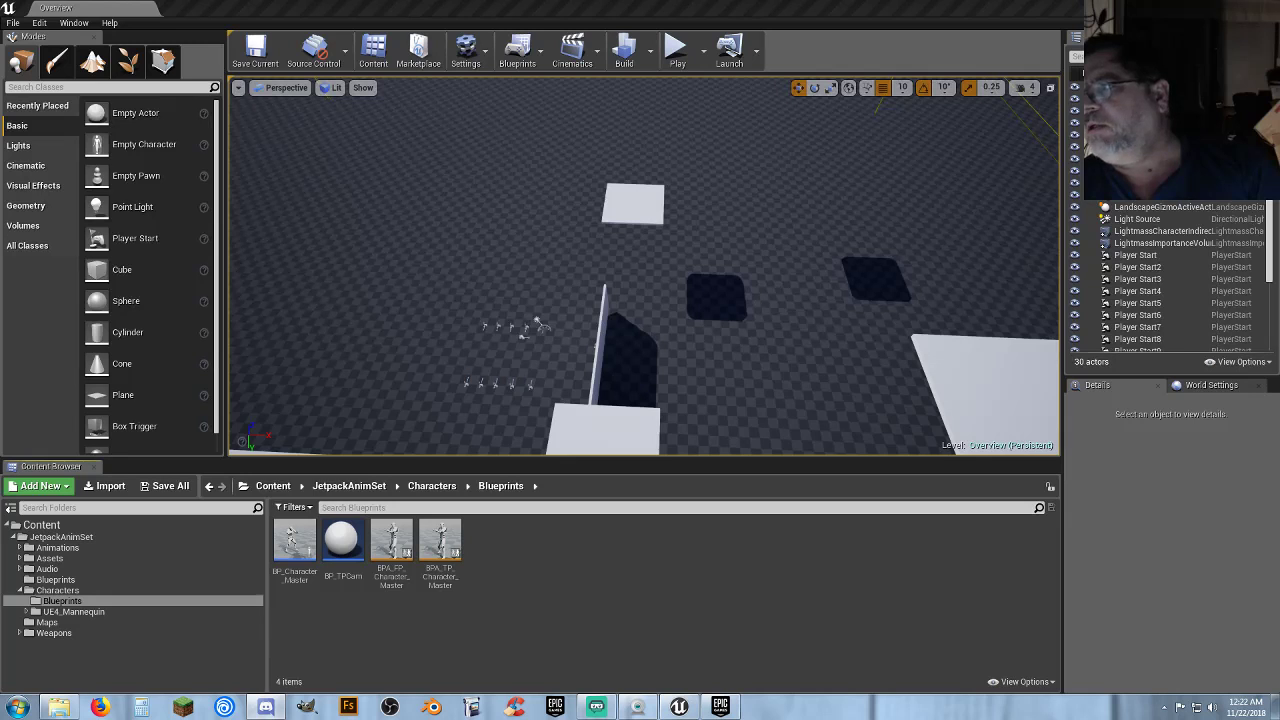
mouse_move(1279, 37)
mouse_down()
mouse_move(1177, 37)
mouse_move(1279, 37)
mouse_up()
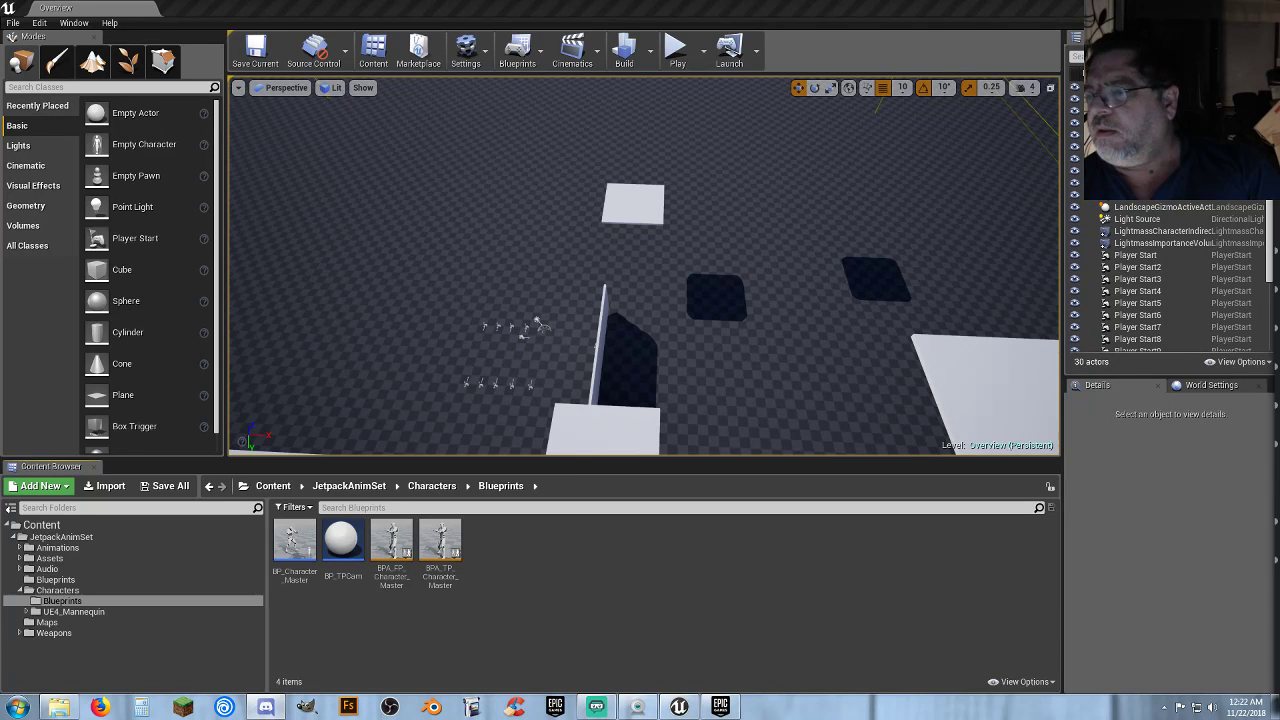
drag(1279, 50, 908, 58)
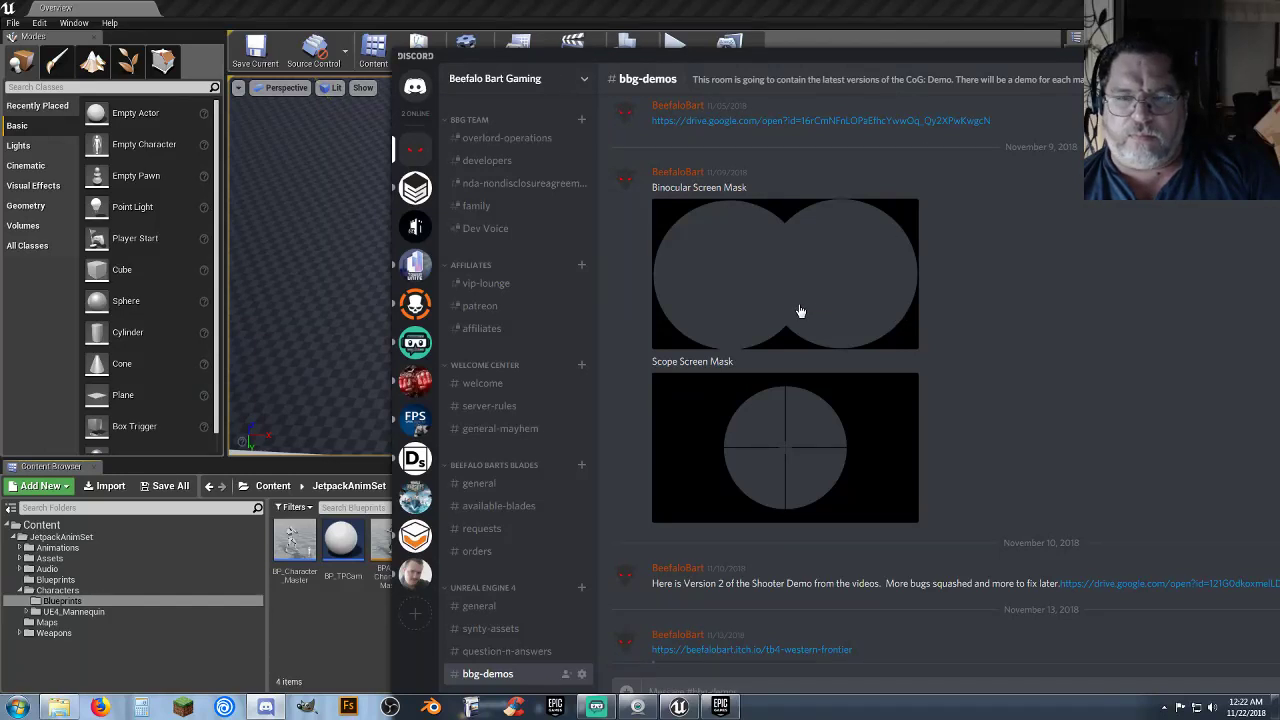
click(775, 323)
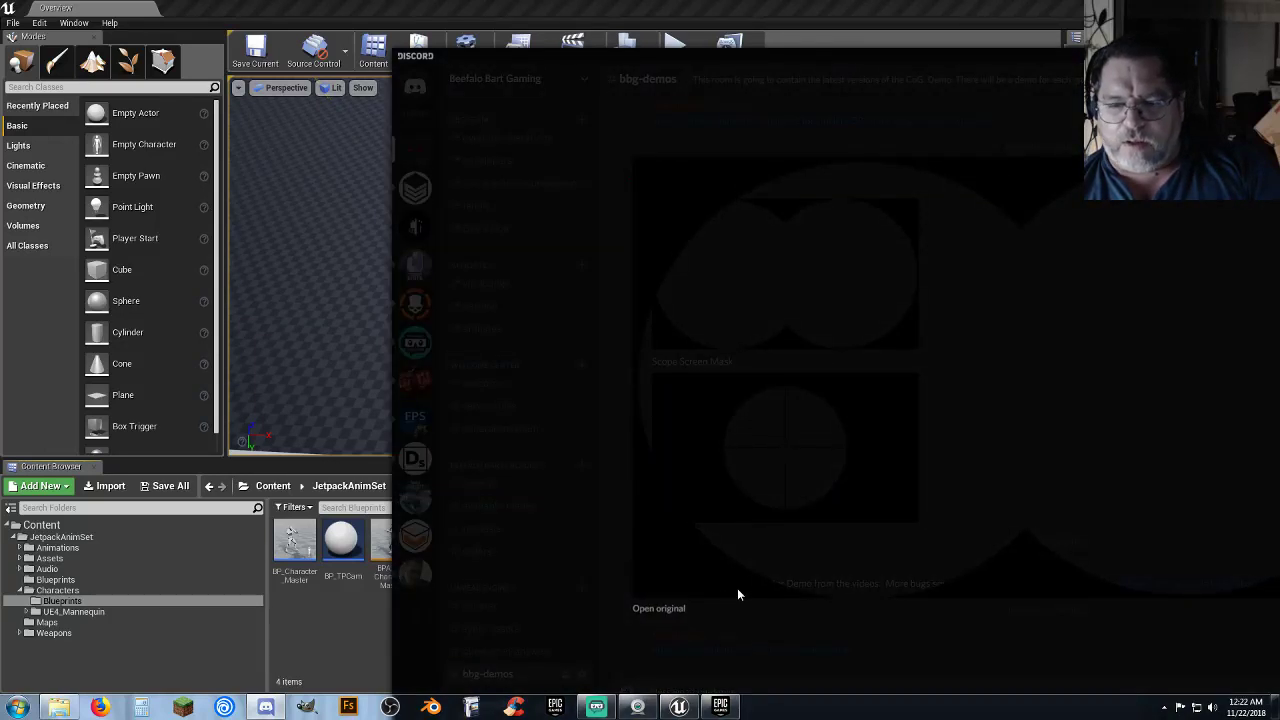
click(676, 610)
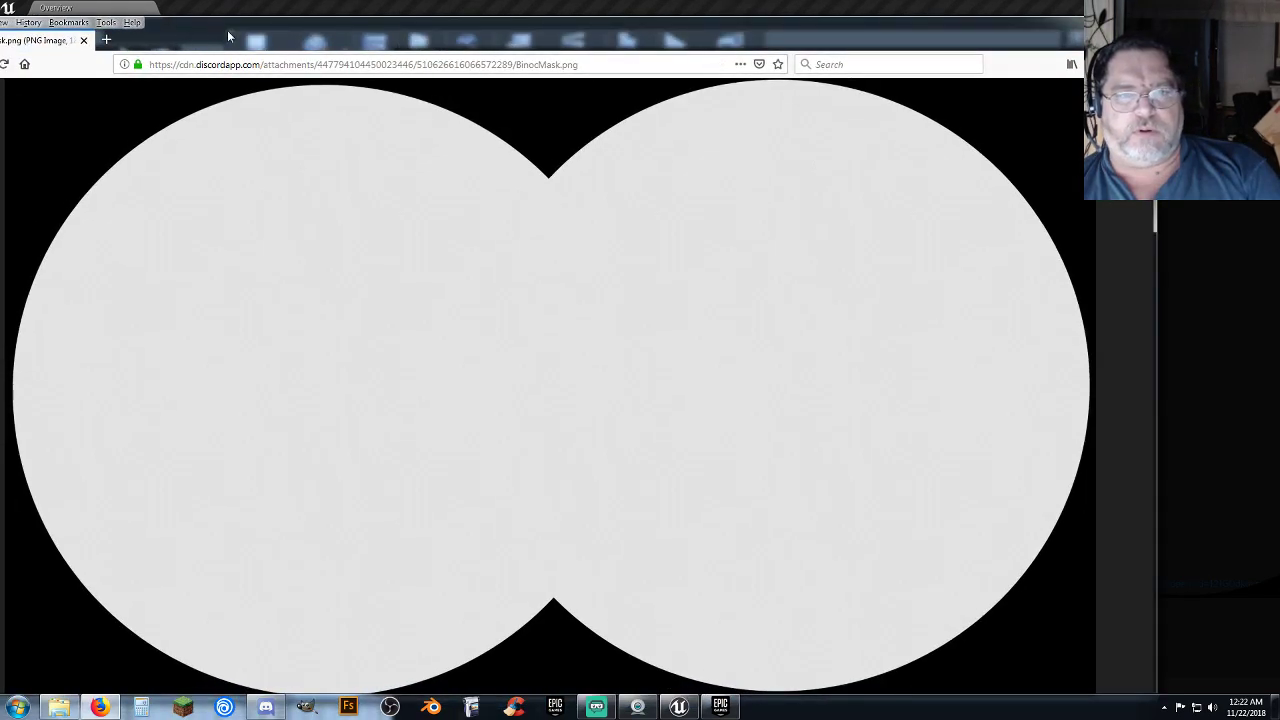
Step: Leave the binocular mask image, close its Discord preview and move the Discord window away from the editor
right_click(586, 249)
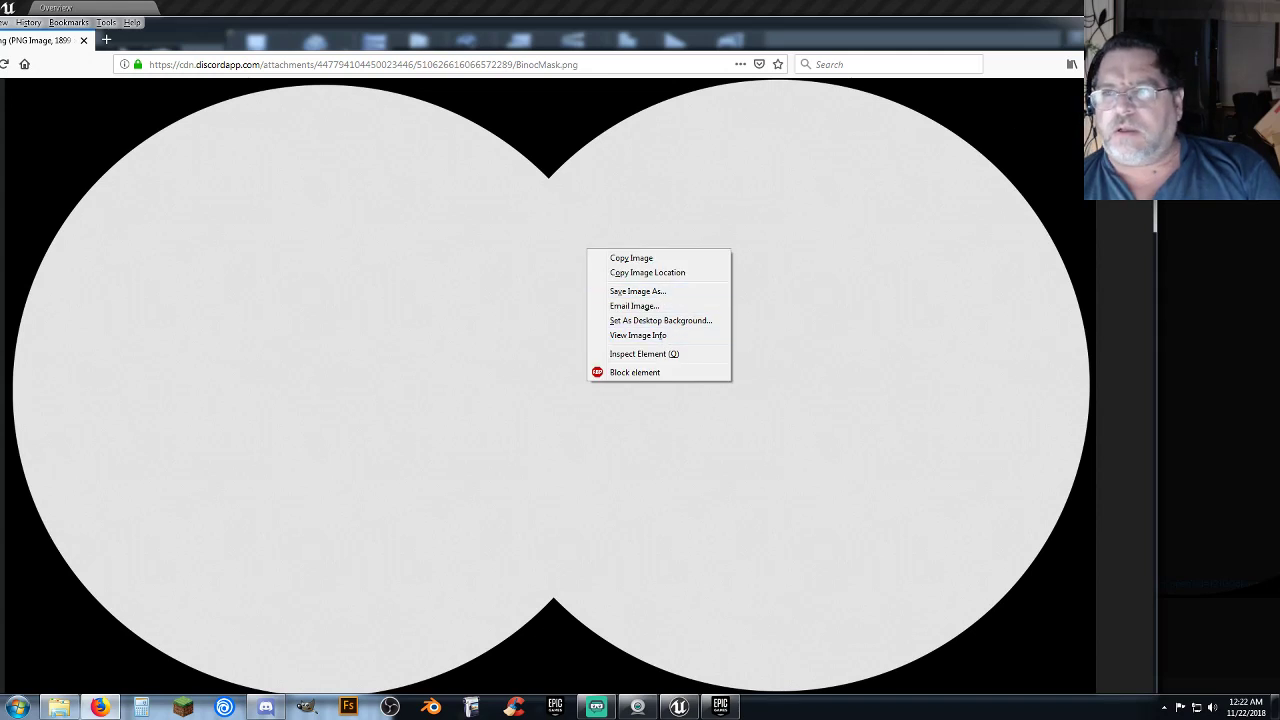
click(1138, 21)
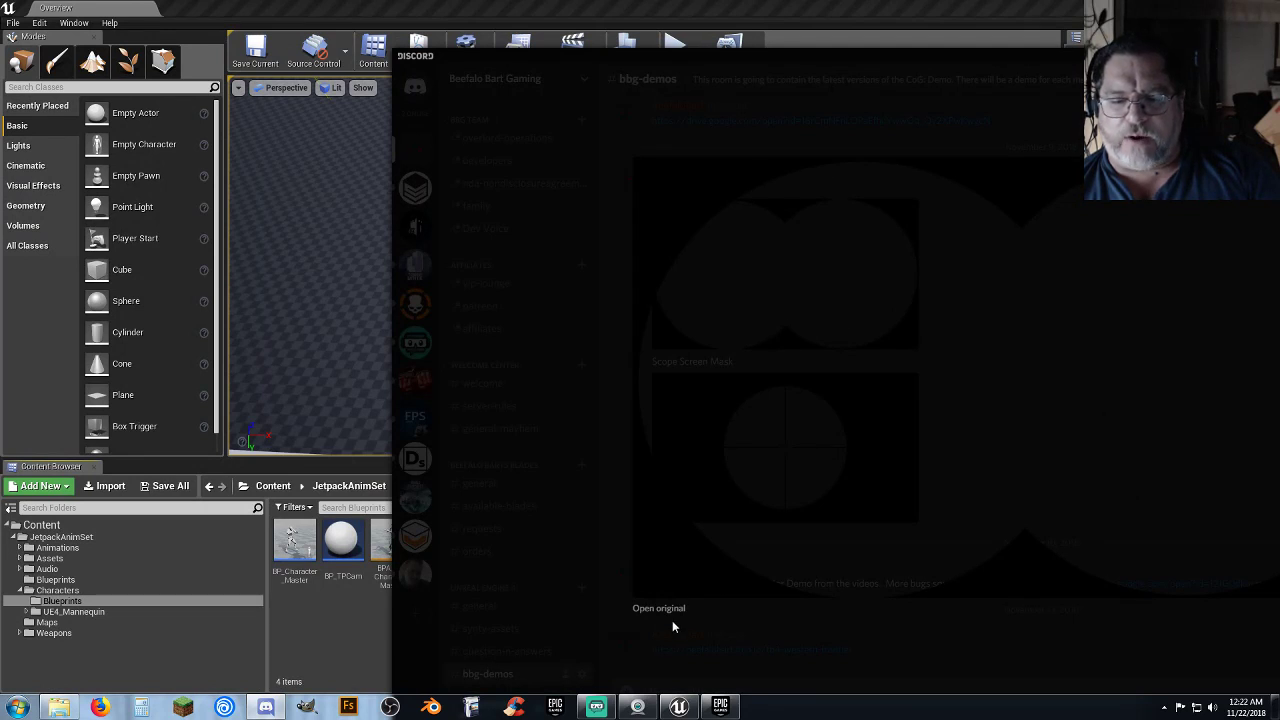
click(741, 632)
drag(844, 56, 786, 37)
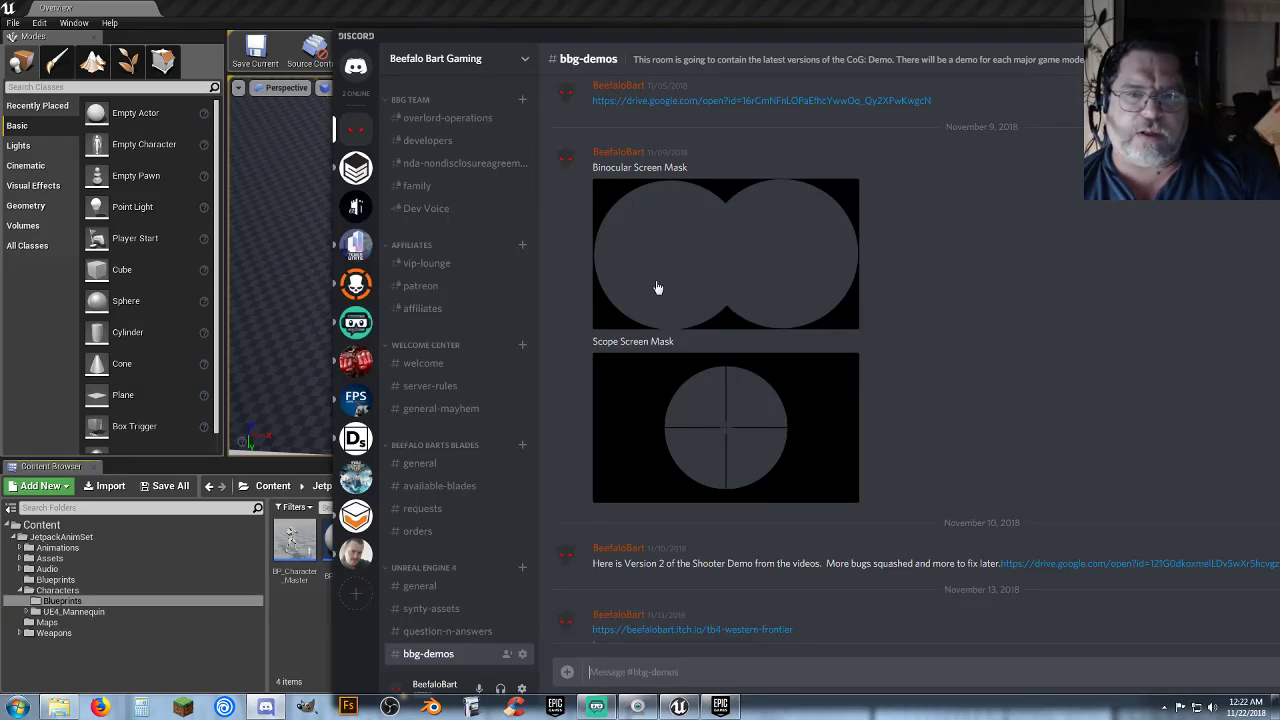
drag(690, 30, 1279, 30)
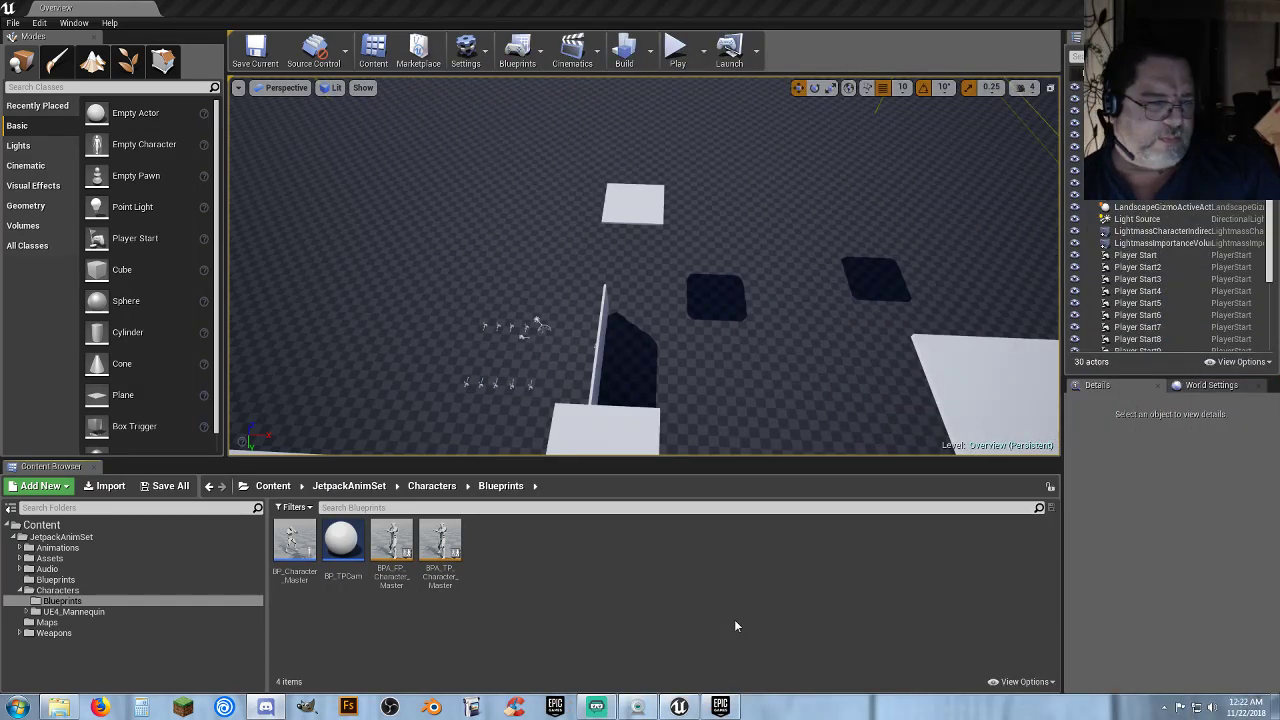
click(688, 600)
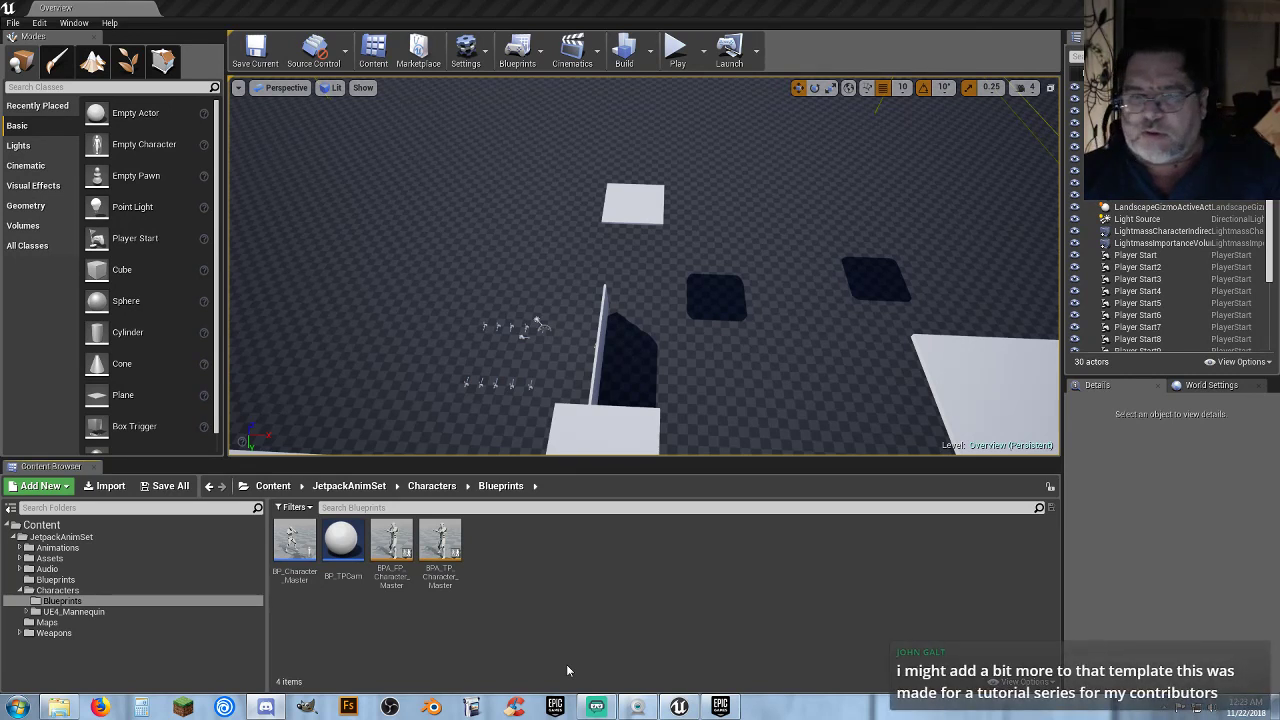
Step: Play-test the Overview level in first person, fly with the jetpack onto a floating platform, move toward its corner and end the session
click(677, 50)
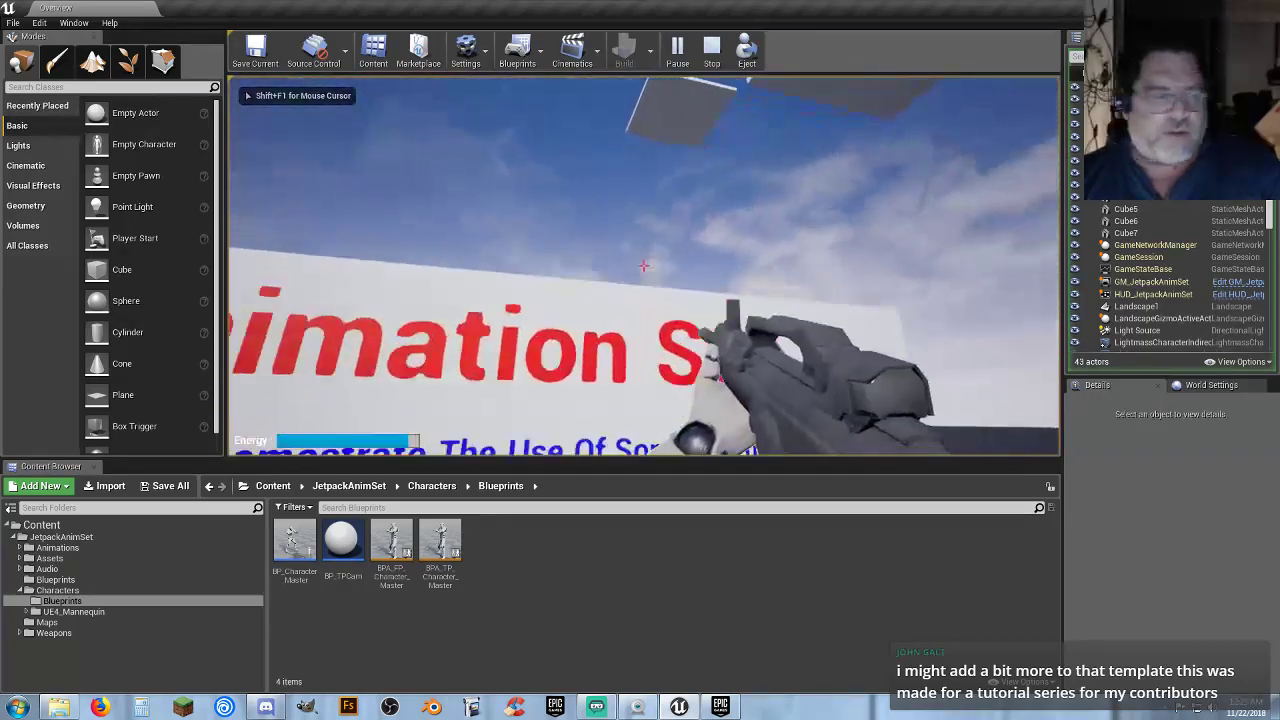
key(space)
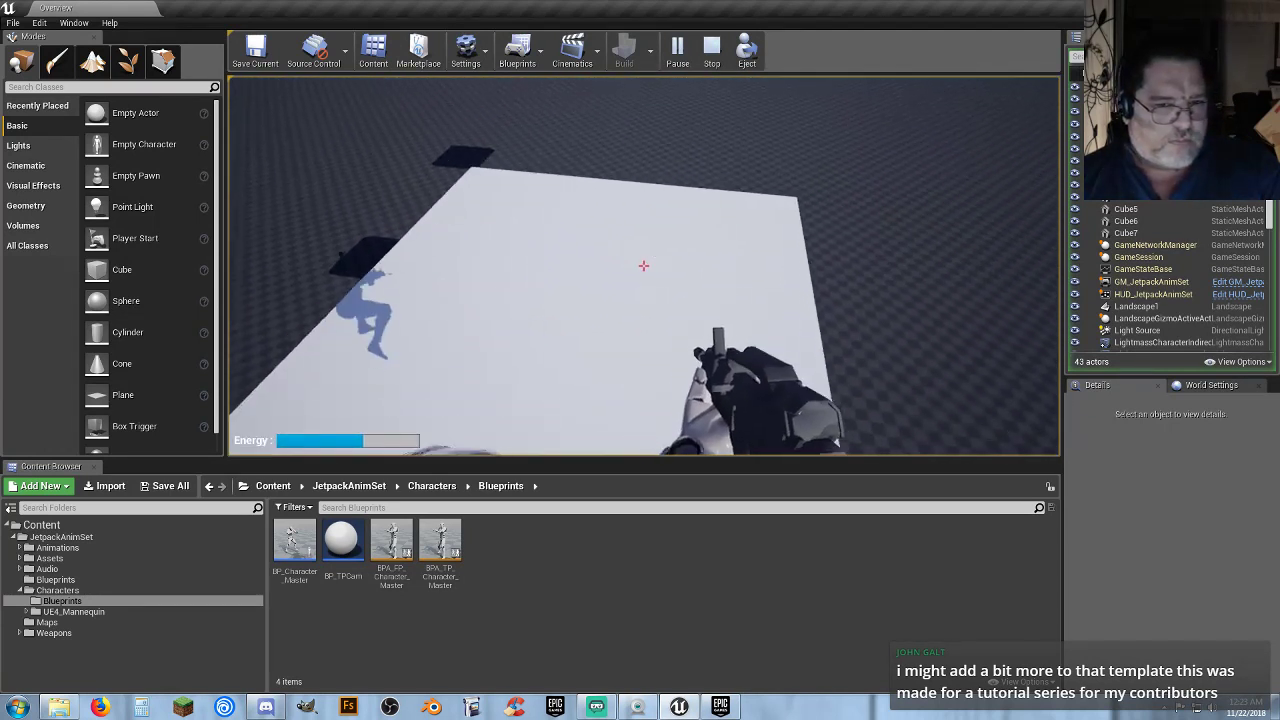
key(w)
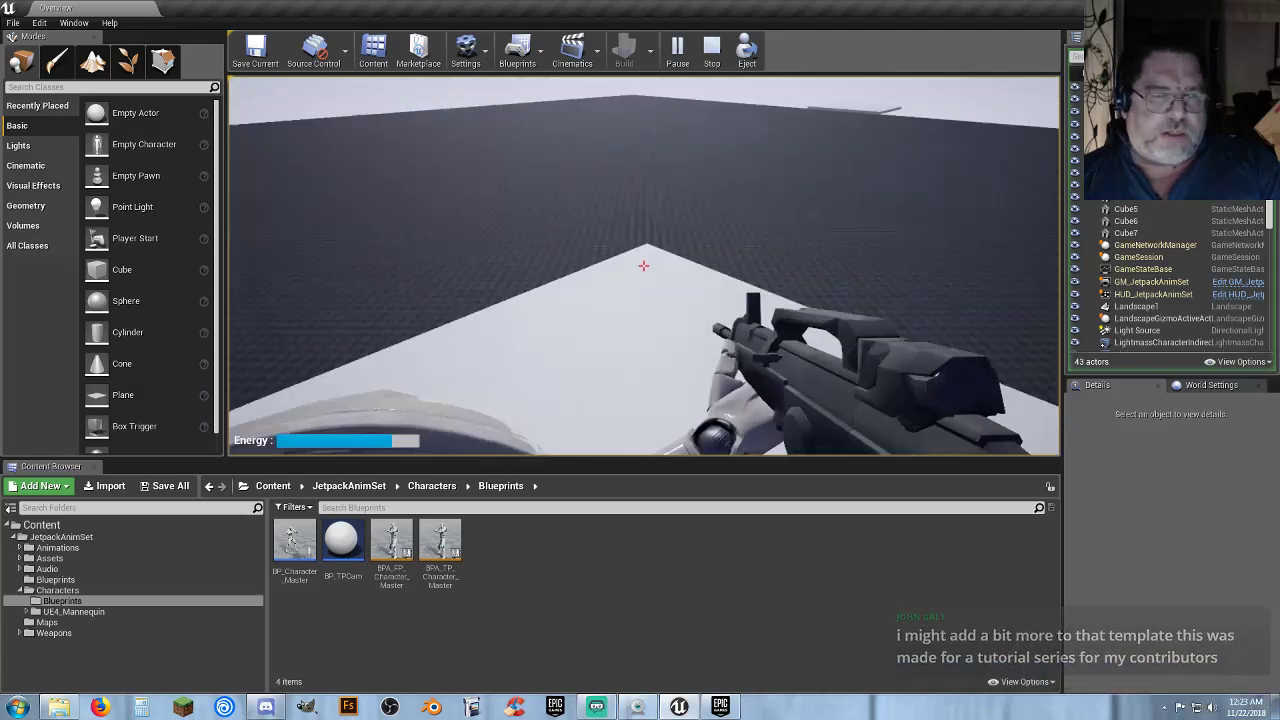
key(Escape)
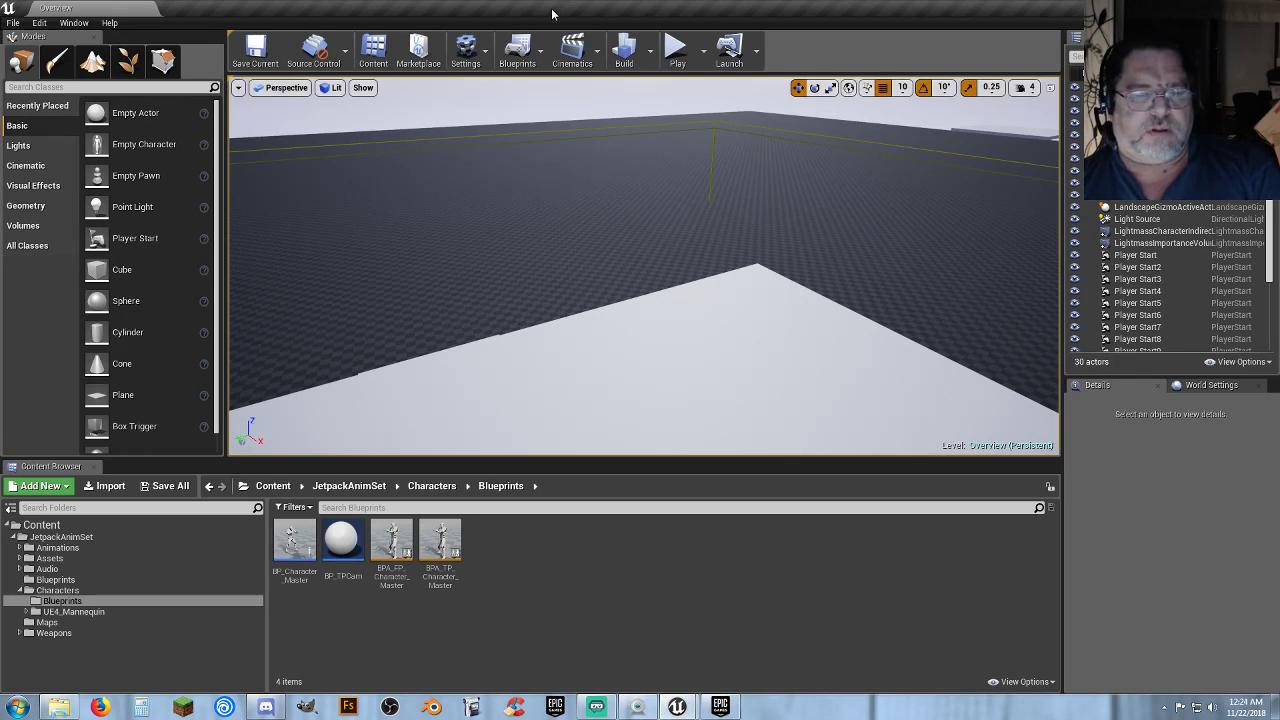
Step: Minimize the JetpackRifleAnims editor, open the Meeting map in the other project and look around the bench room
drag(551, 14, 571, 150)
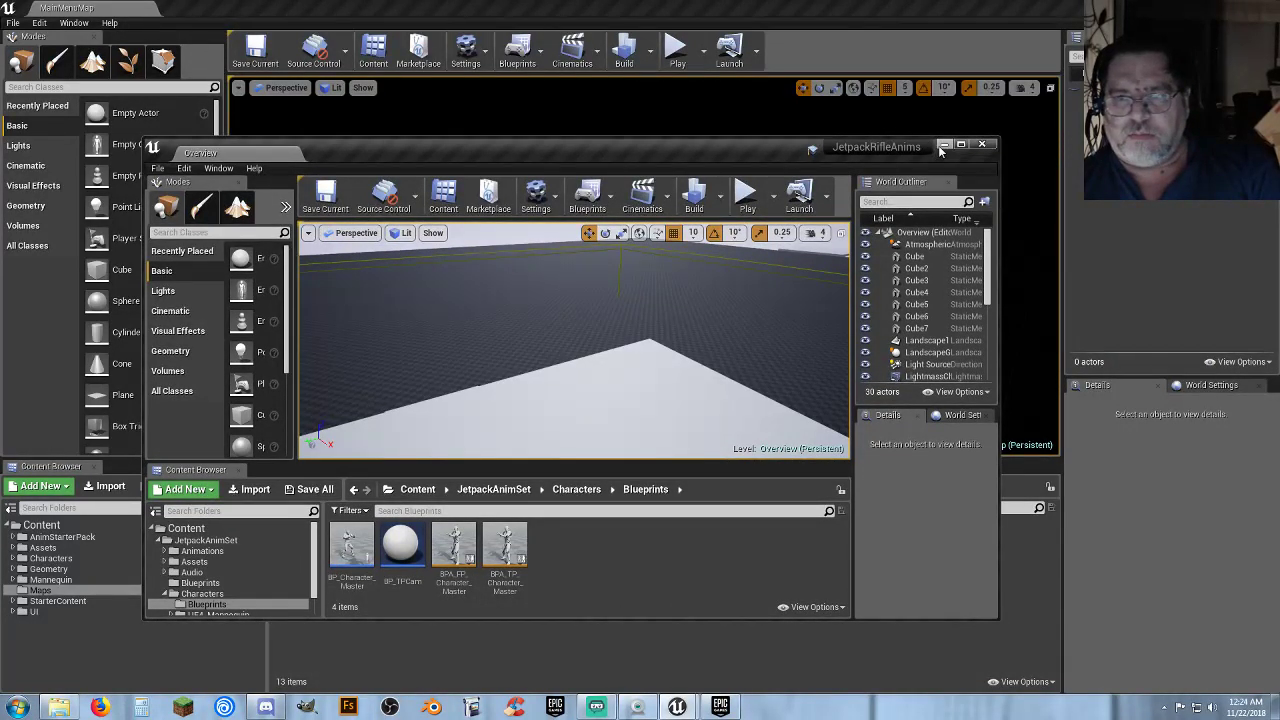
click(942, 147)
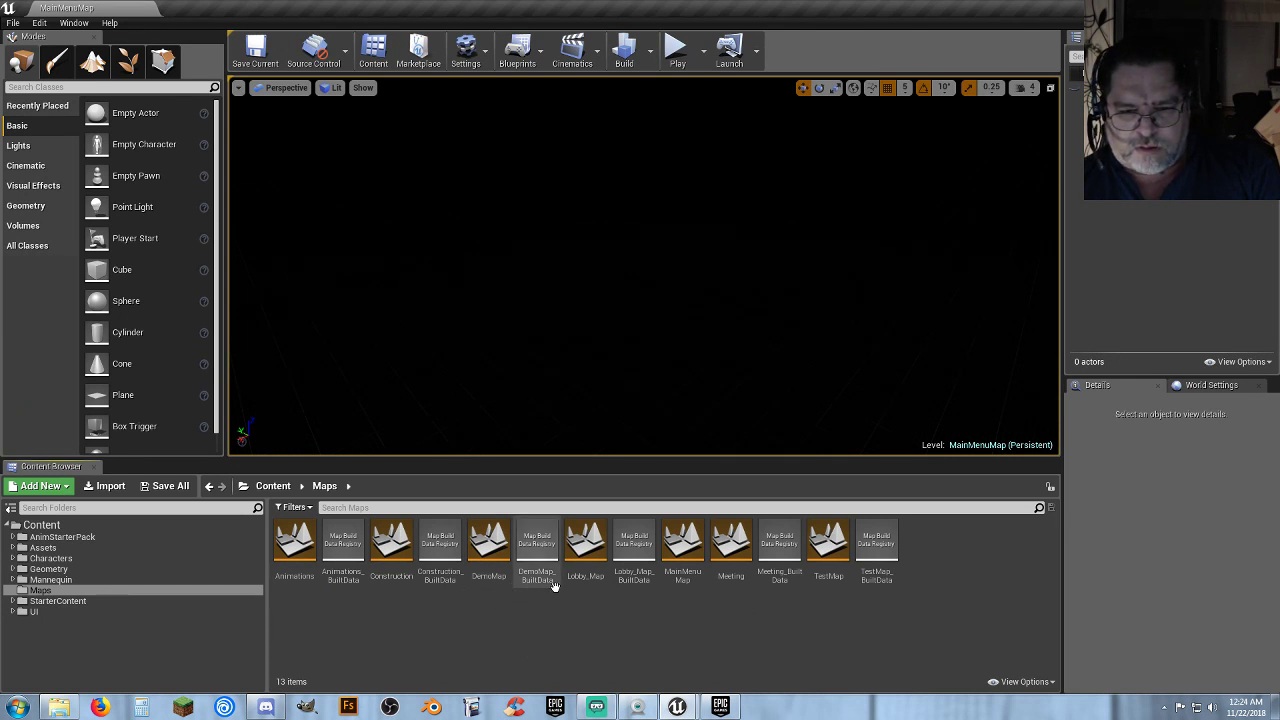
double_click(731, 565)
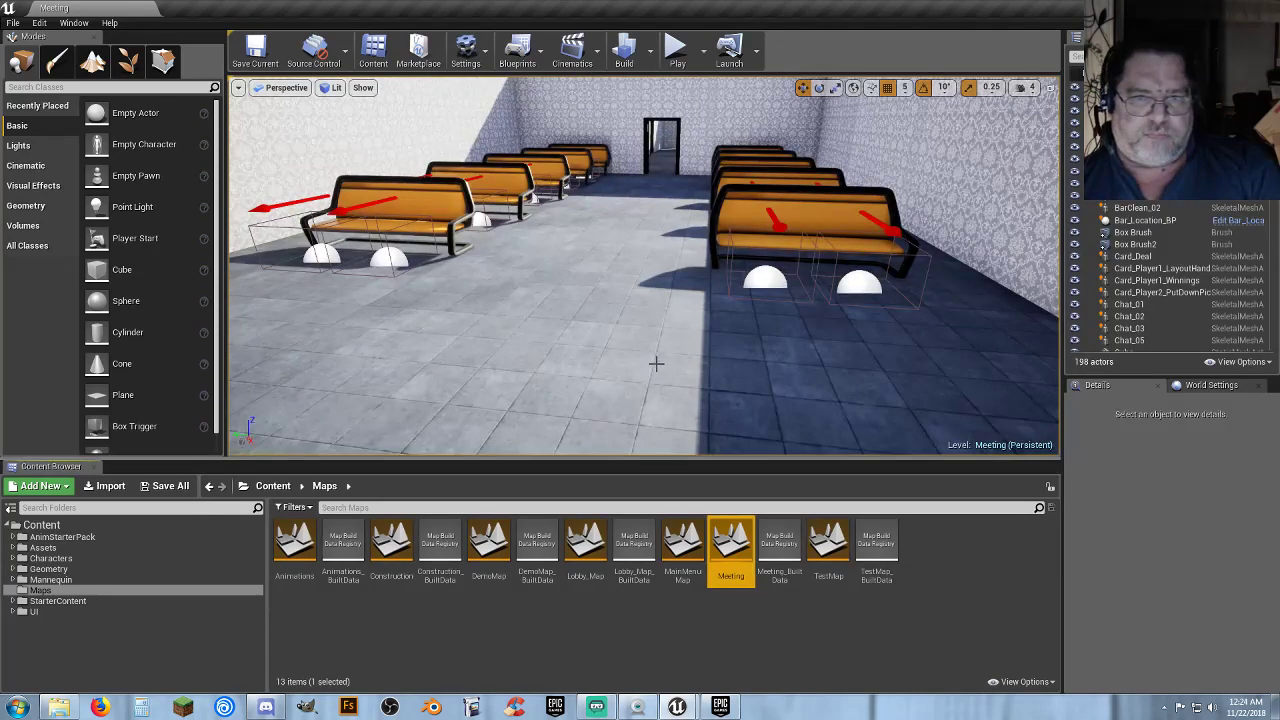
right_drag(654, 363, 598, 318)
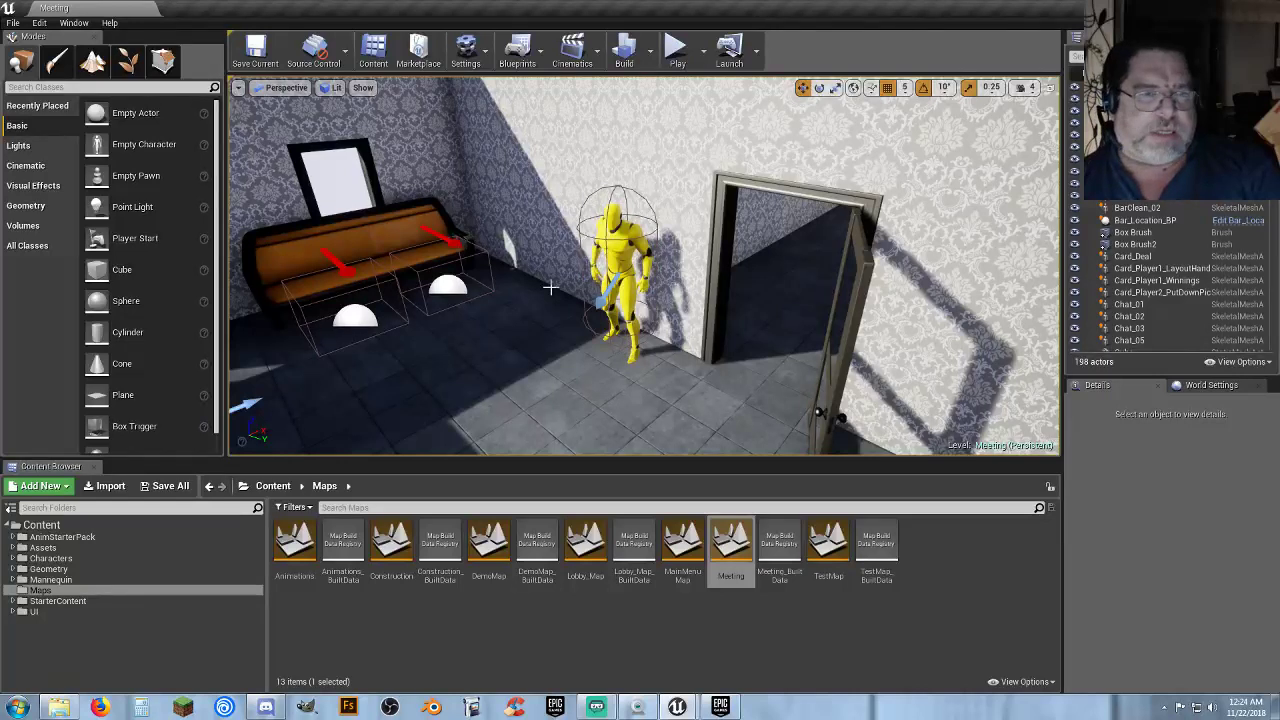
Step: Play-test the Meeting map, running the character through the corridor to the seated group and up onto the stage behind the podium
click(677, 53)
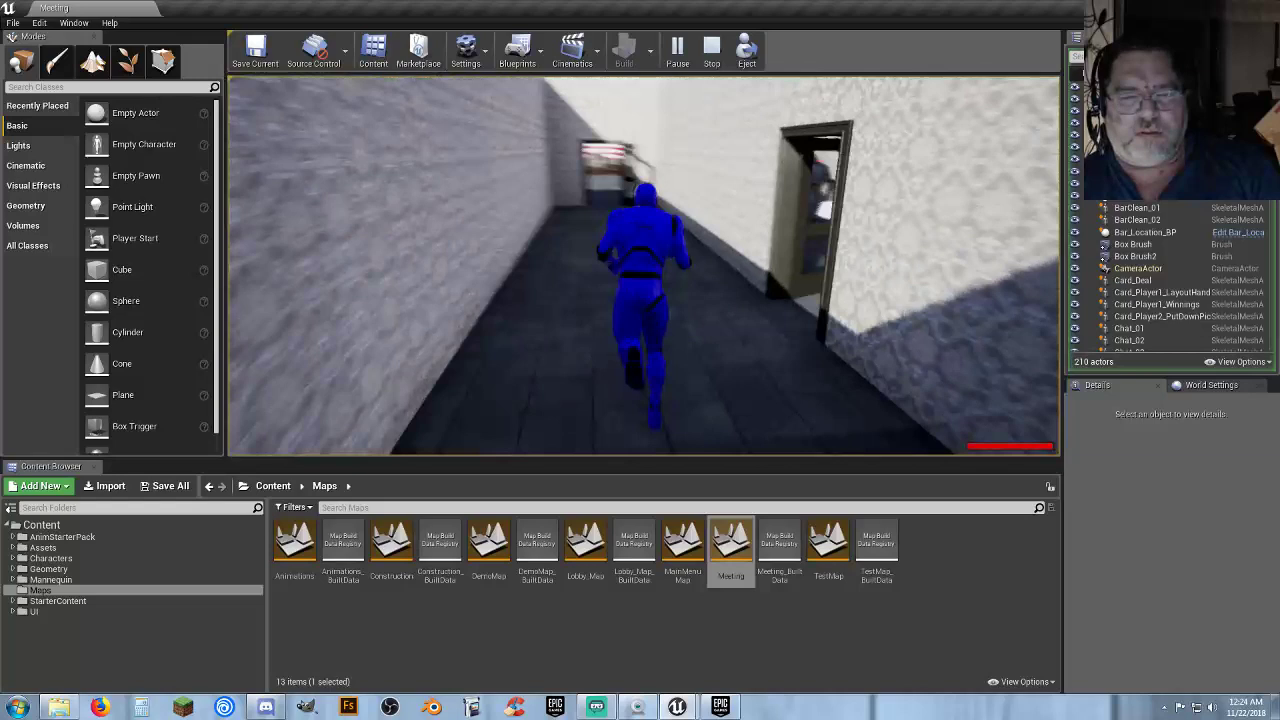
key(w)
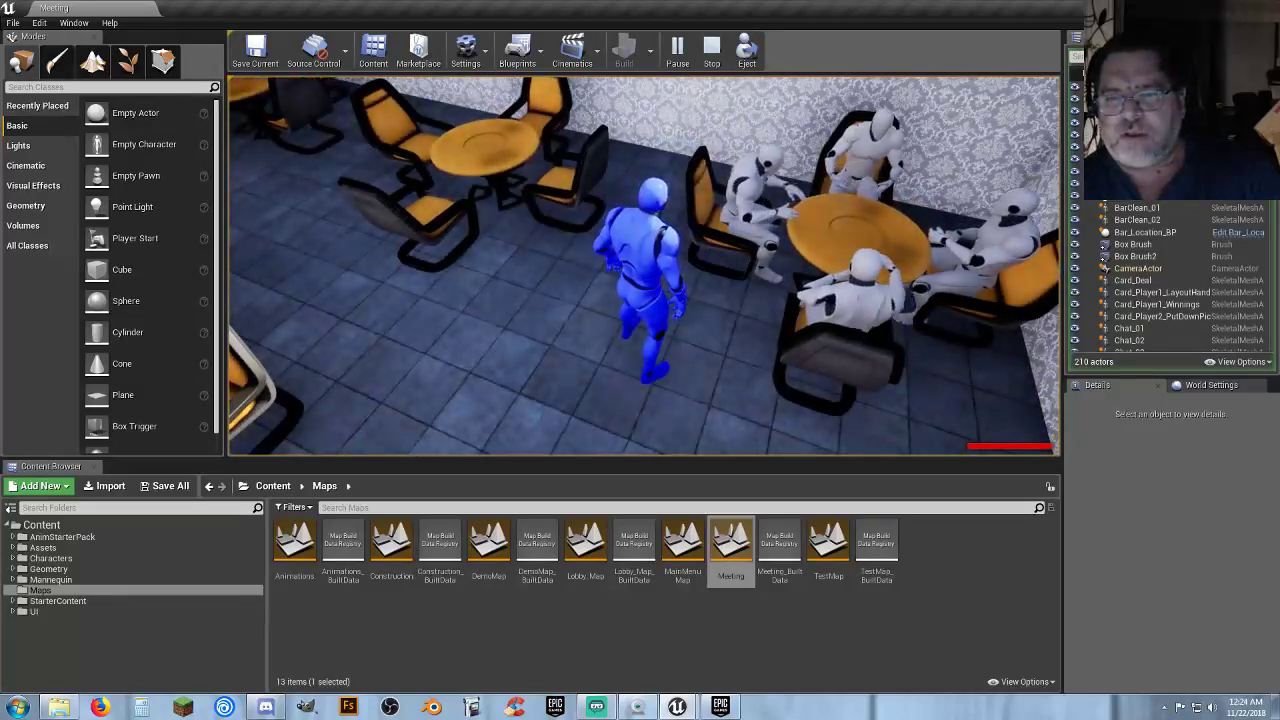
key(w)
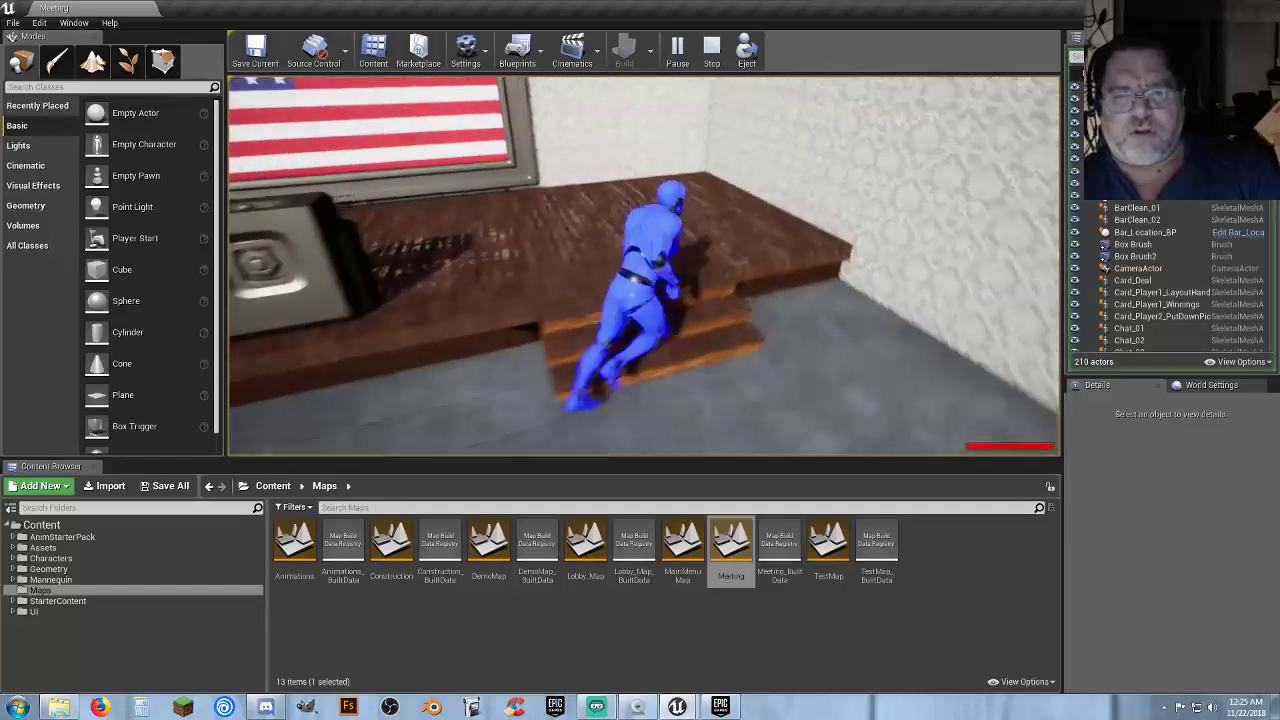
key(w)
key(w)
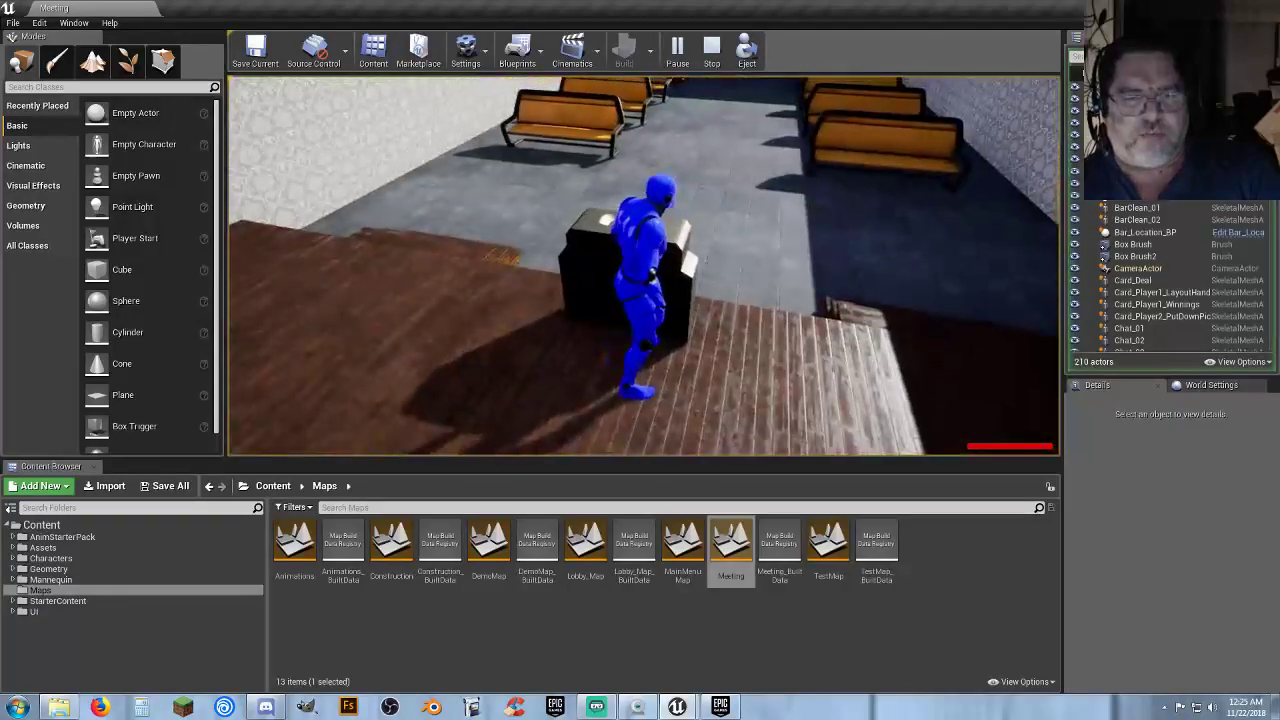
Step: Bring up the emotes menu in the bench room and play the Situps emote and a standing hand gesture
key(e)
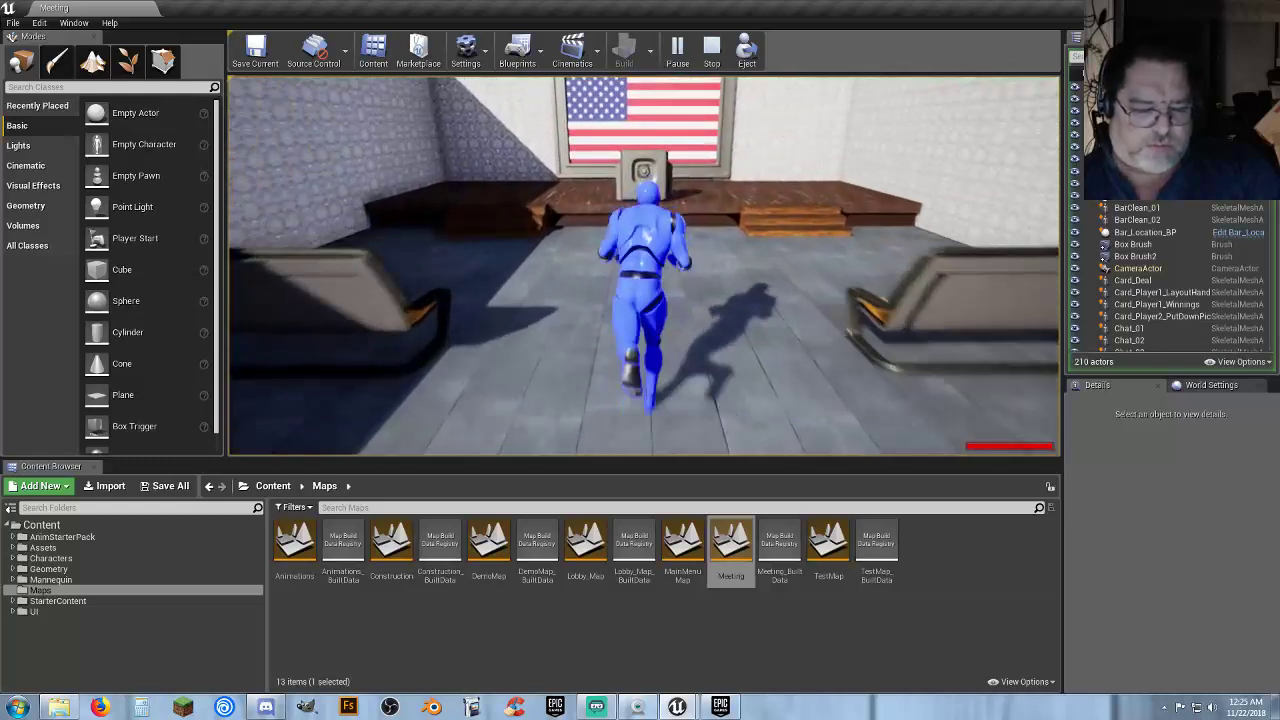
key(e)
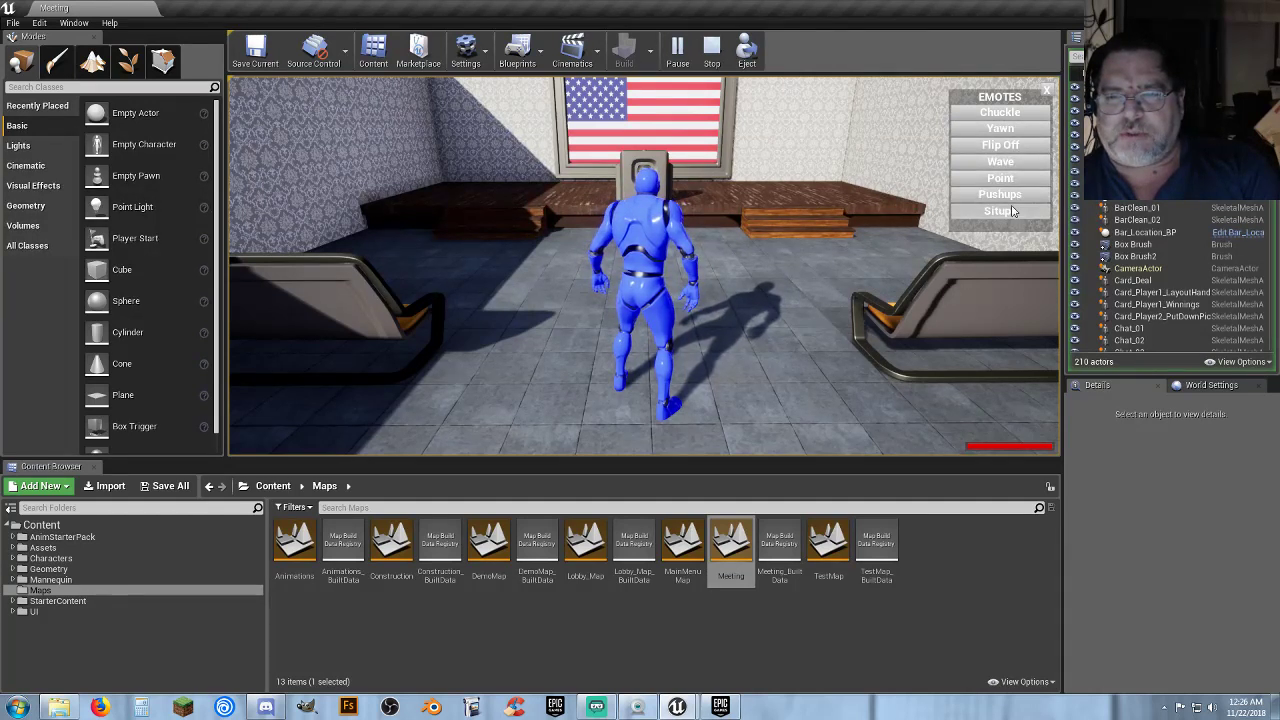
click(1049, 93)
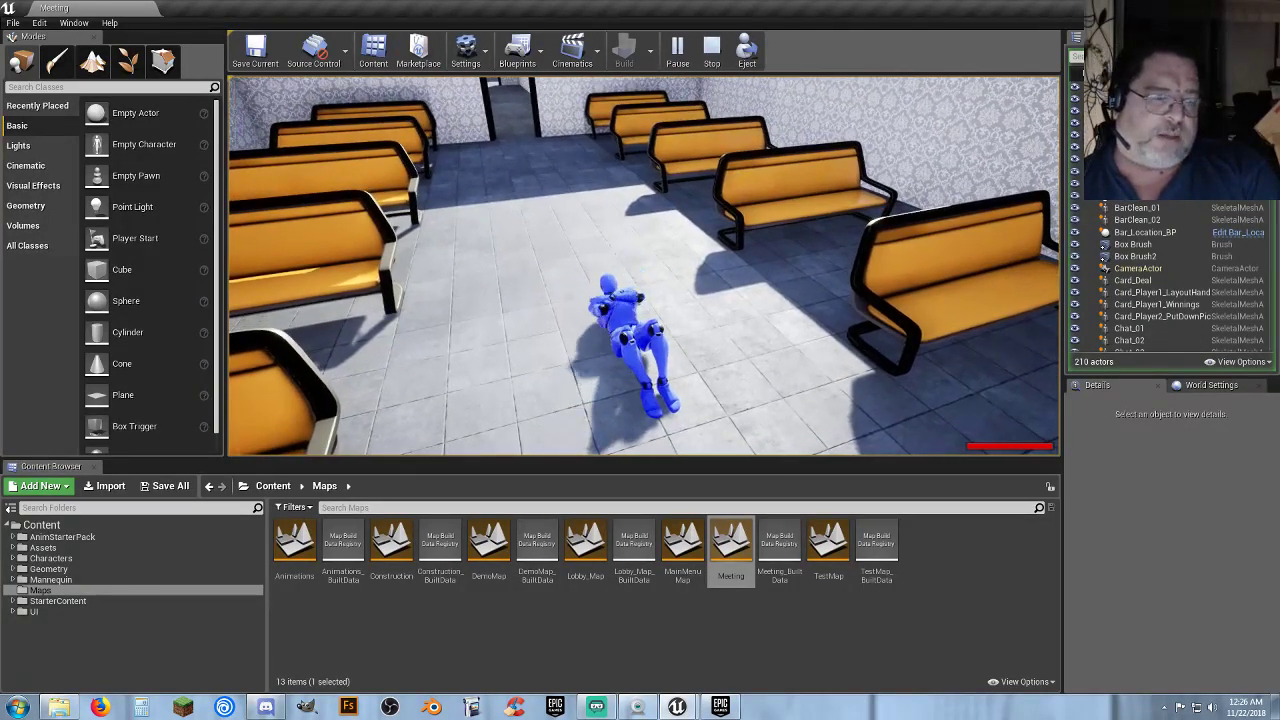
key(e)
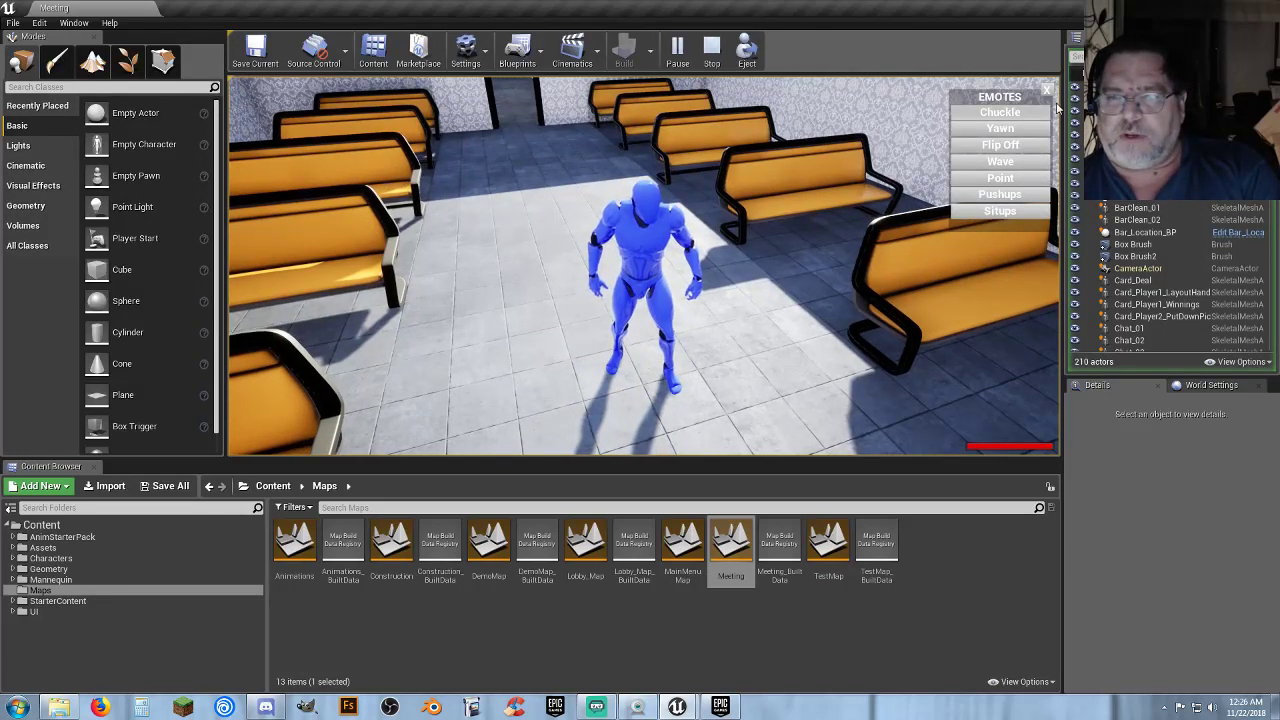
key(e)
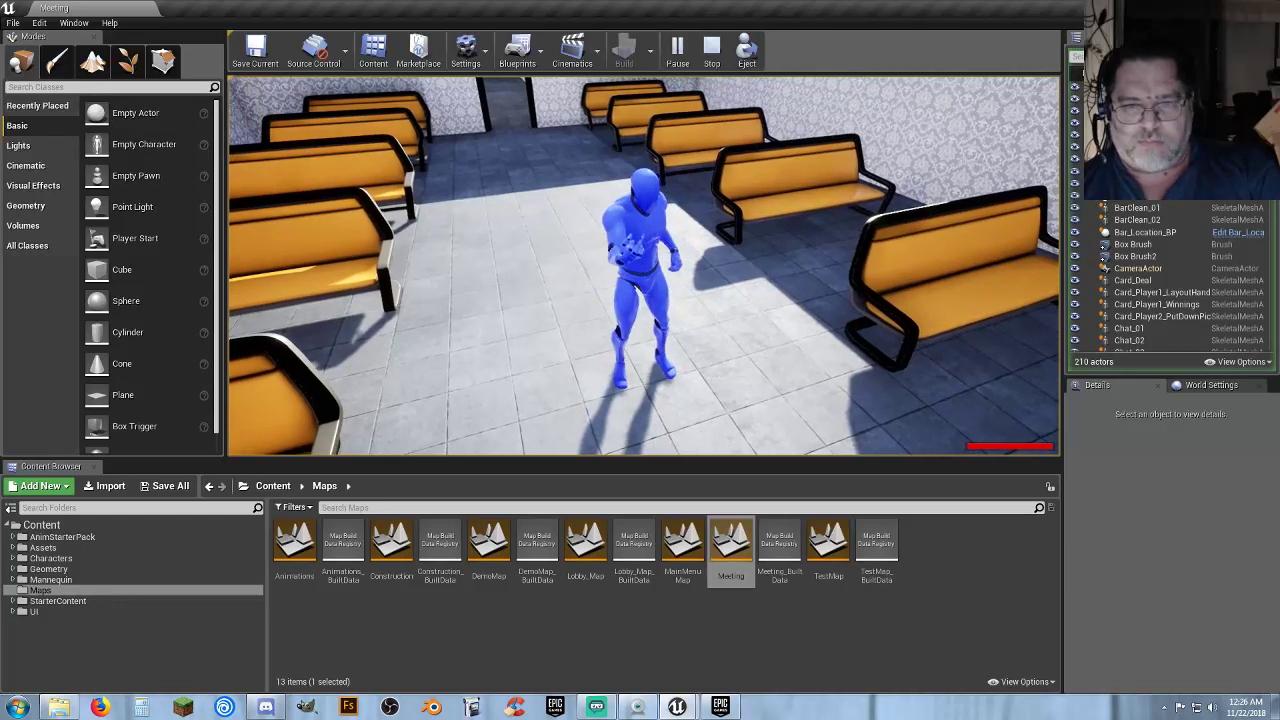
Step: Open and close the emotes menu again while turning the character toward the stage, and end the play session
key(e)
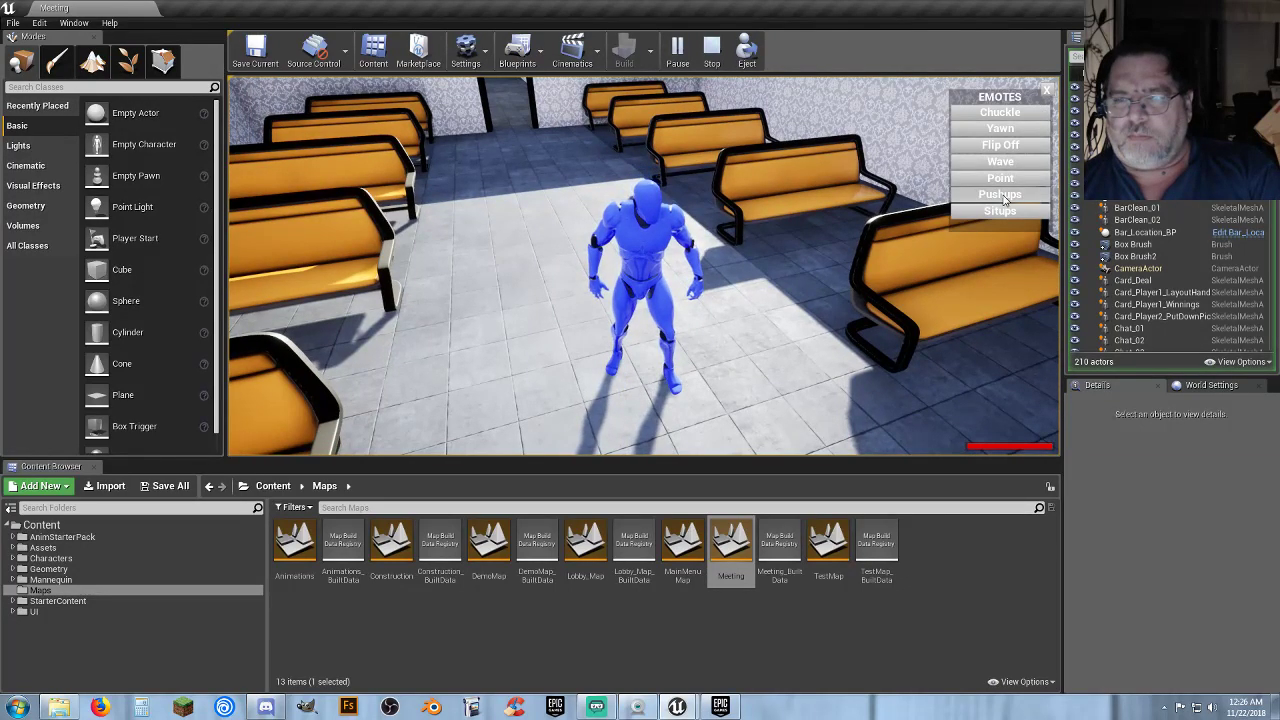
click(1046, 94)
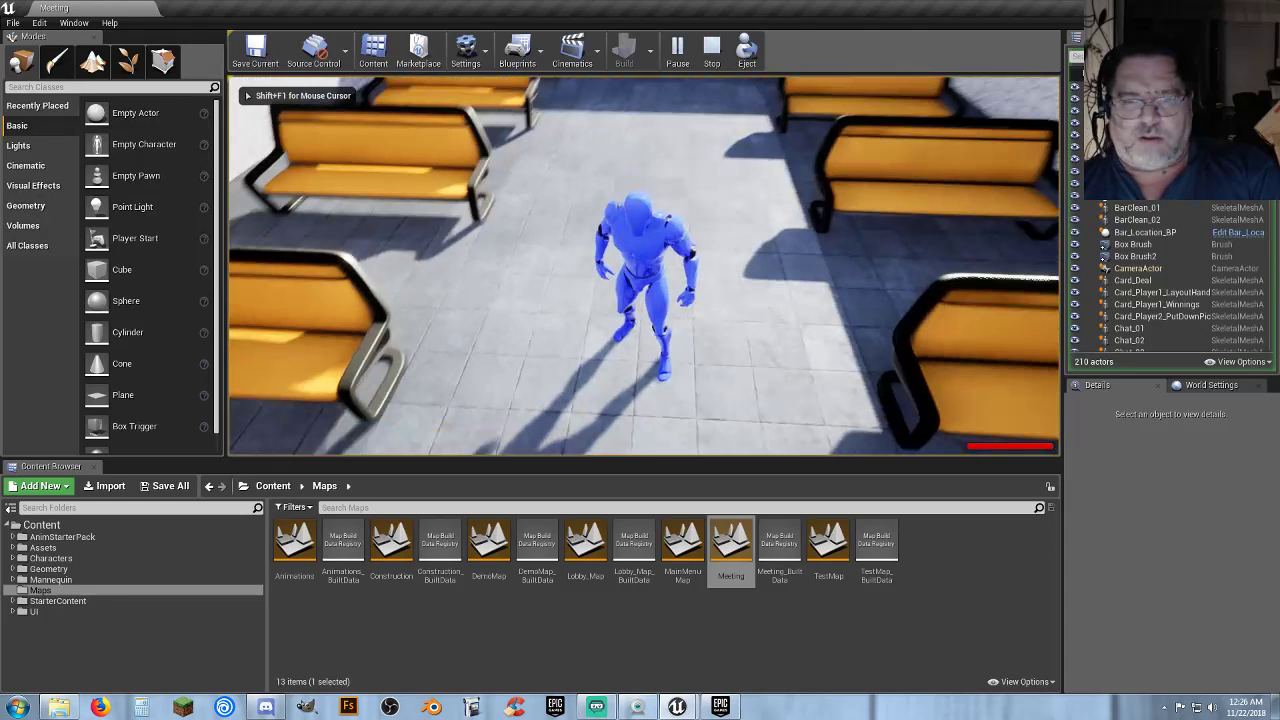
key(e)
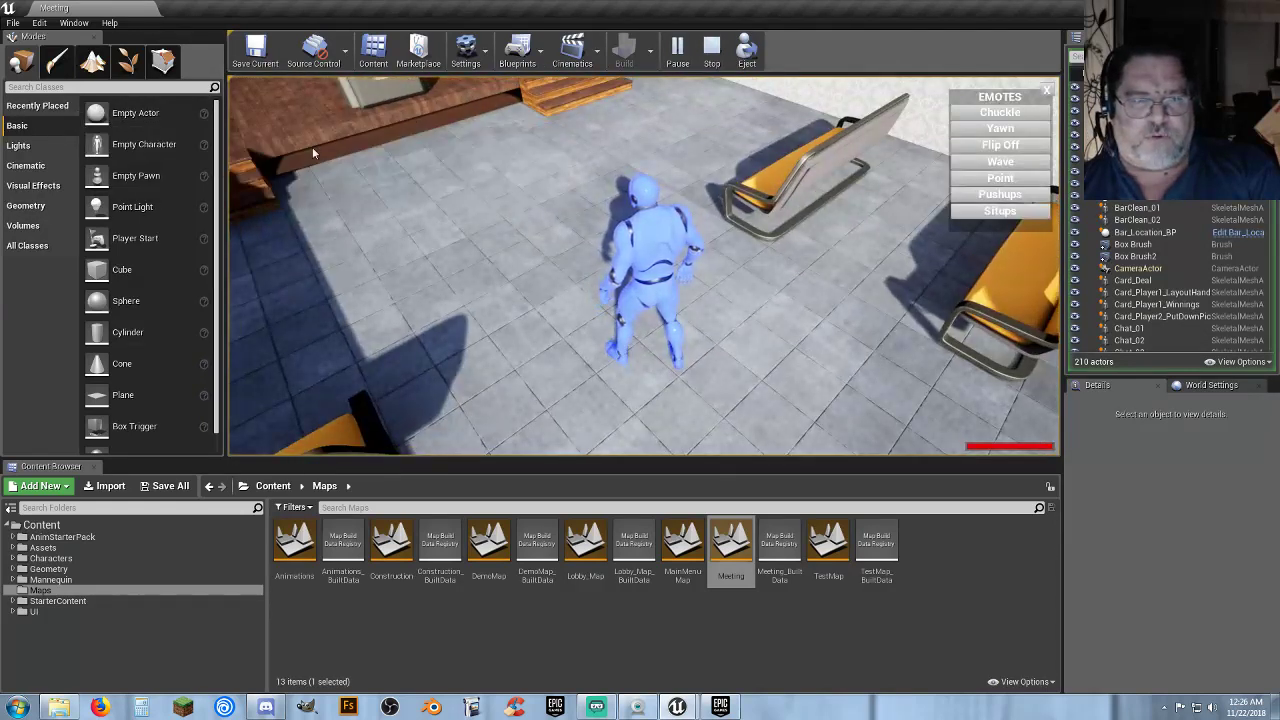
click(1044, 93)
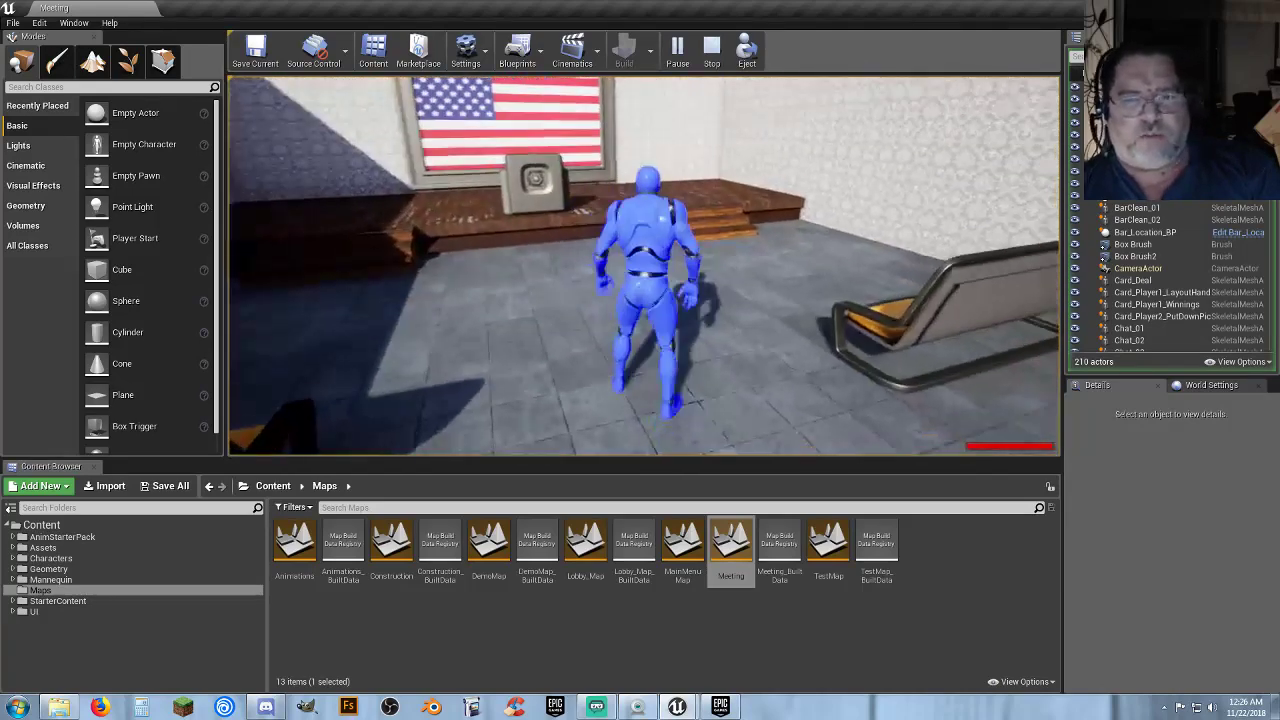
key(Escape)
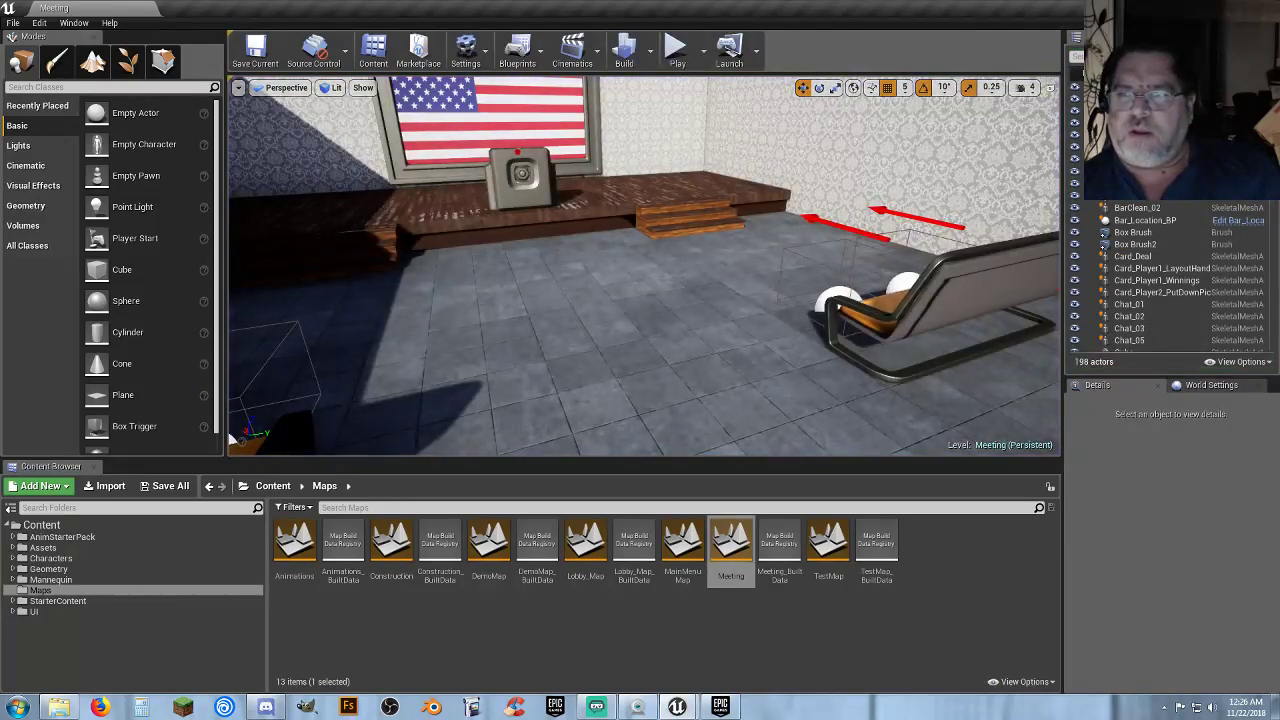
Step: Minimize the Meeting project, restore and maximize the JetpackRifleAnims editor, and view the player starts near the information wall
click(1226, 8)
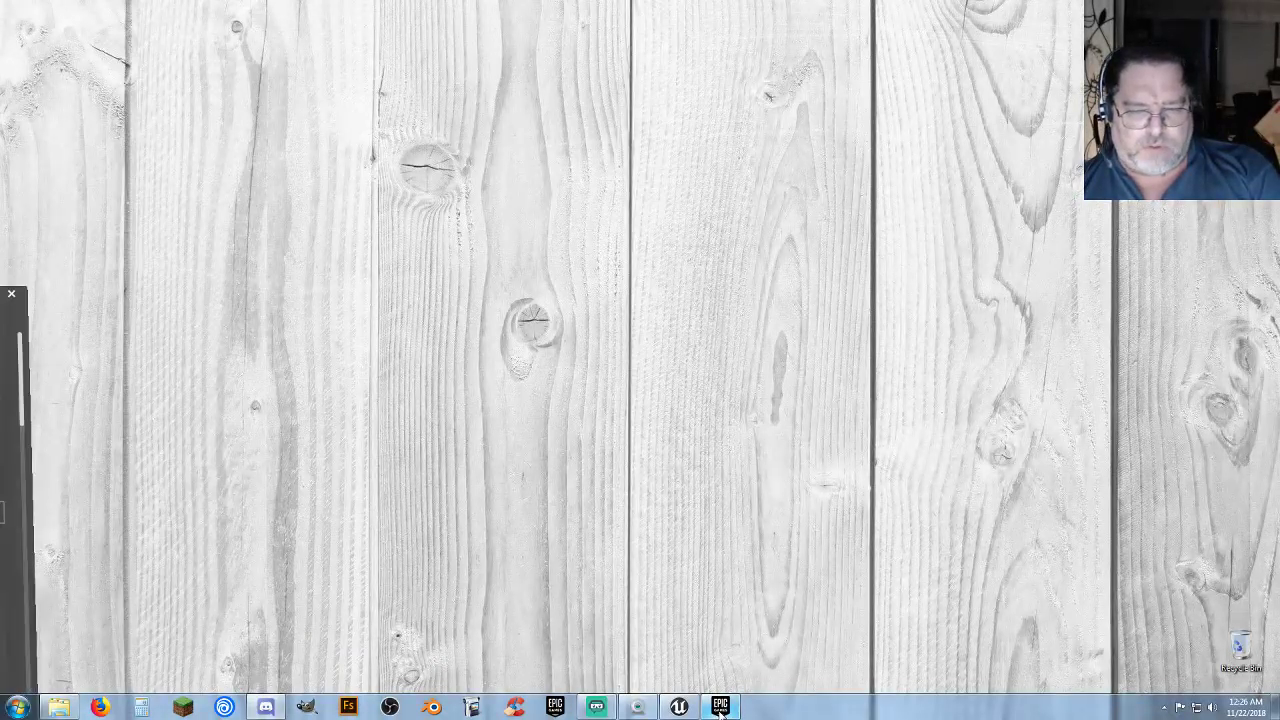
click(679, 707)
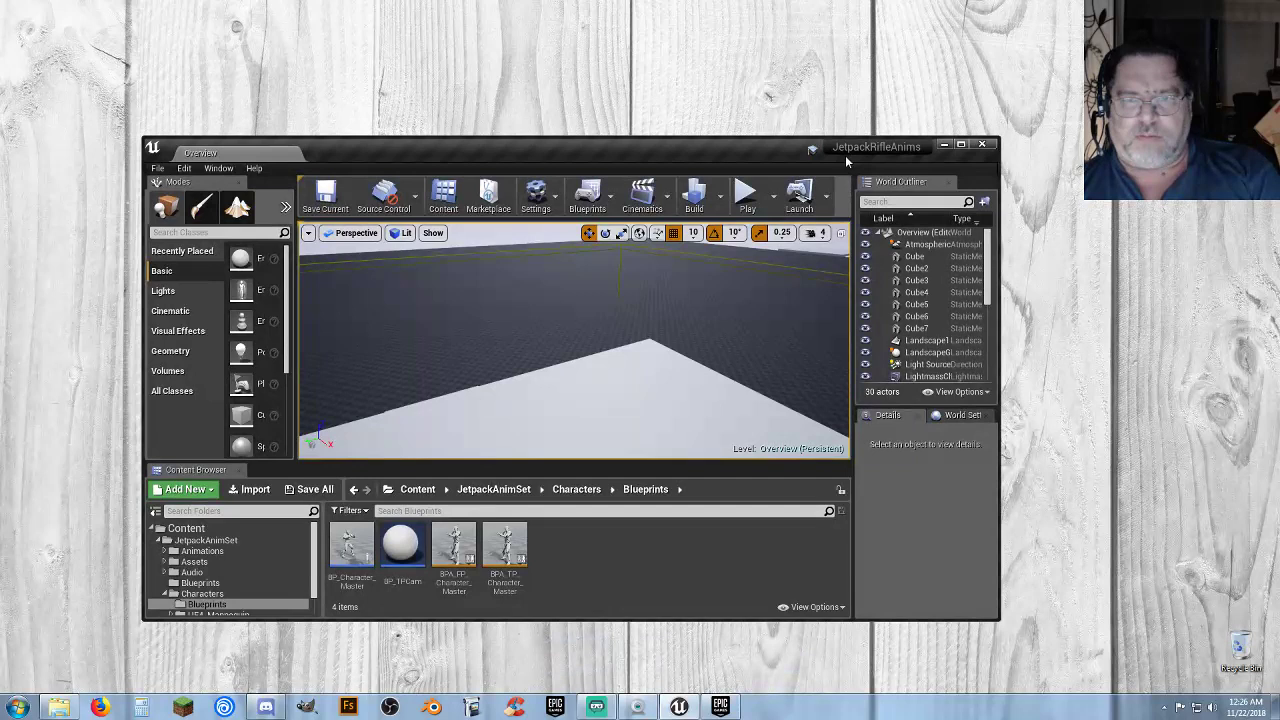
double_click(746, 150)
right_drag(639, 316, 845, 428)
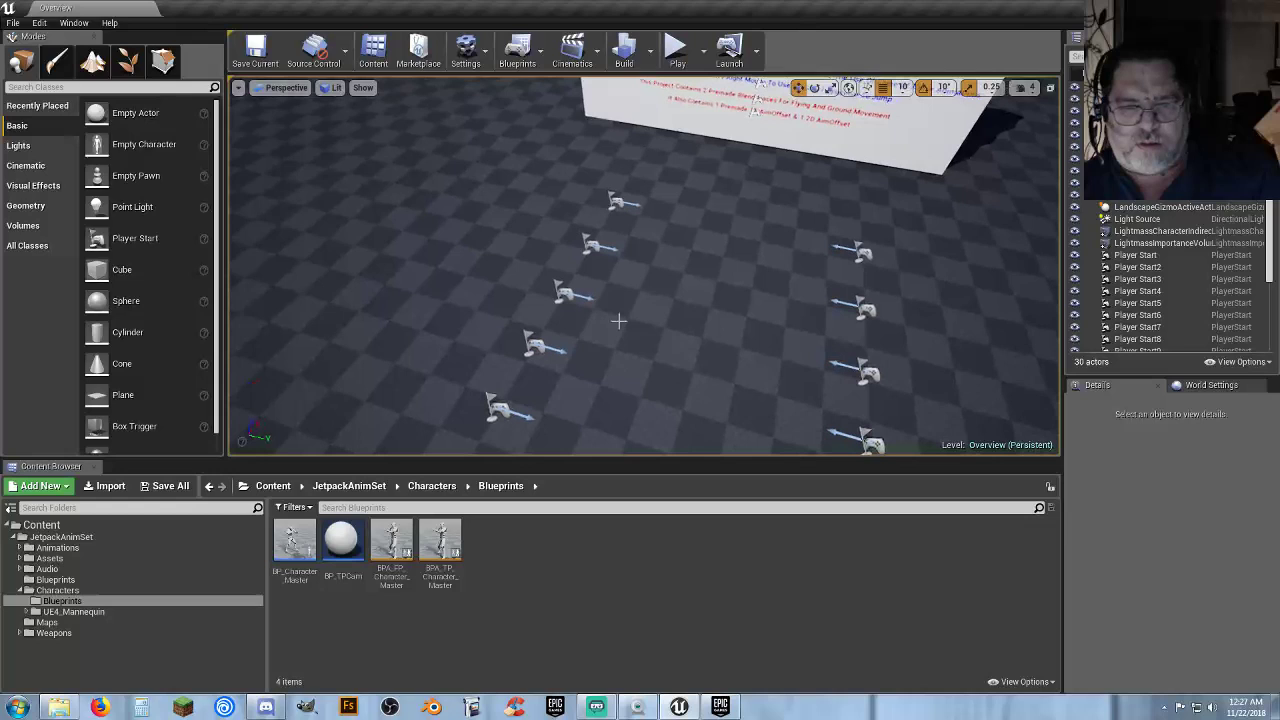
Step: Inspect the BP_Character_Master blueprint's event graph and character viewport, and close the blueprint
double_click(294, 545)
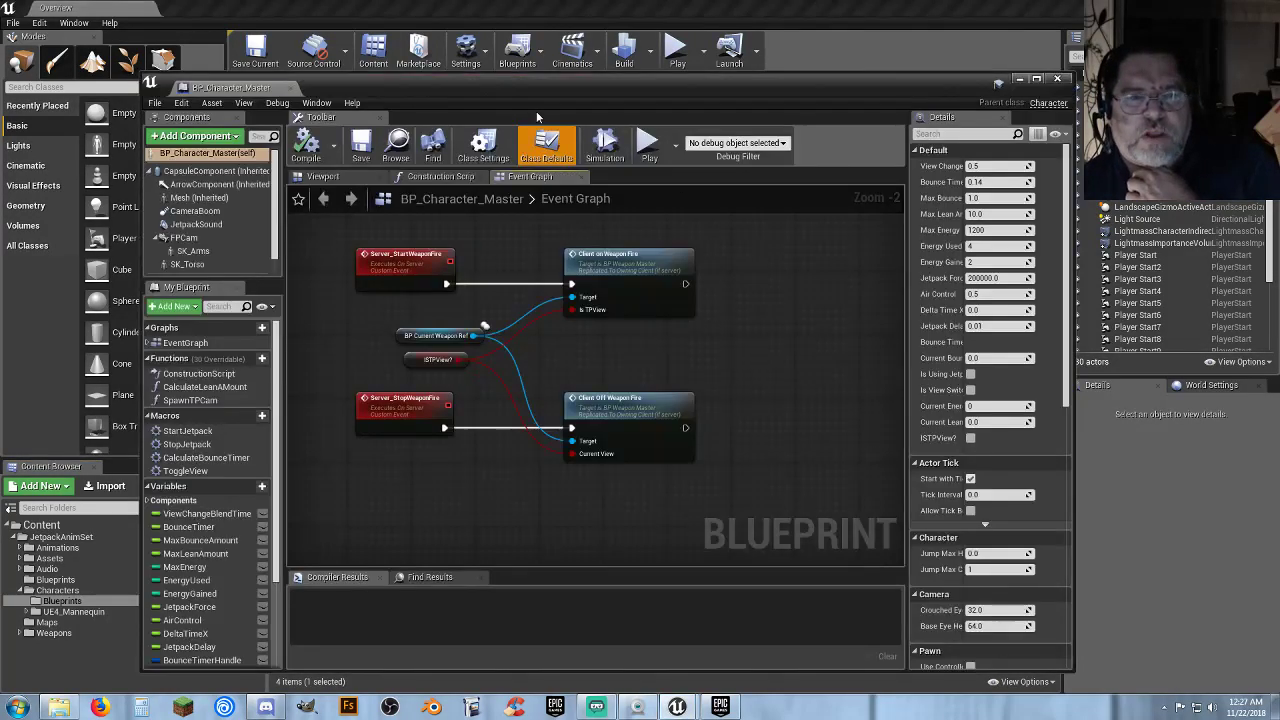
drag(538, 85, 1279, 90)
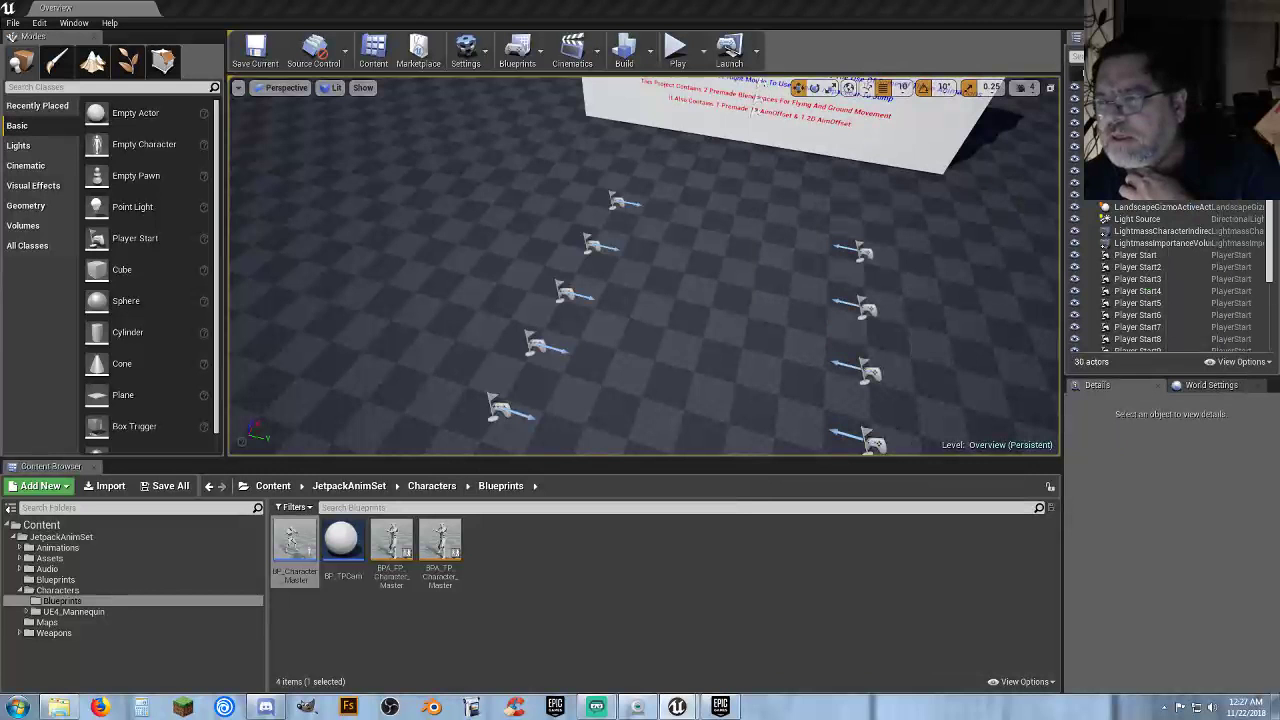
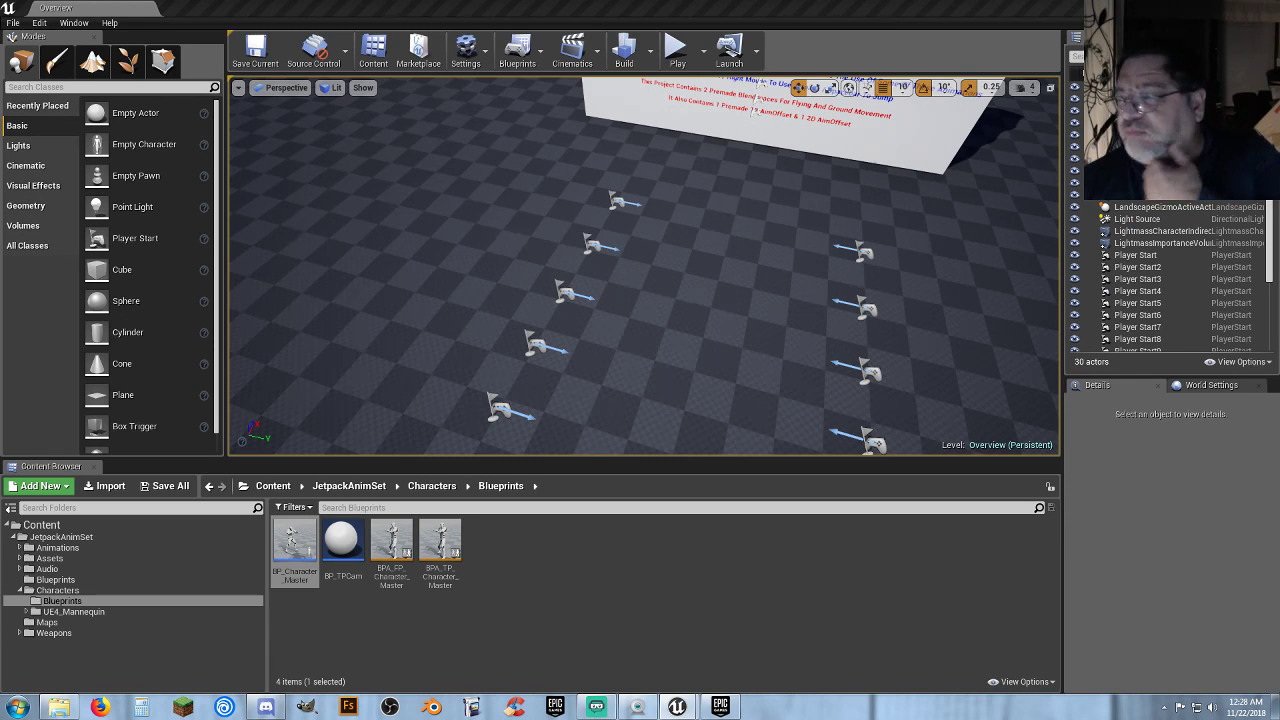
double_click(294, 545)
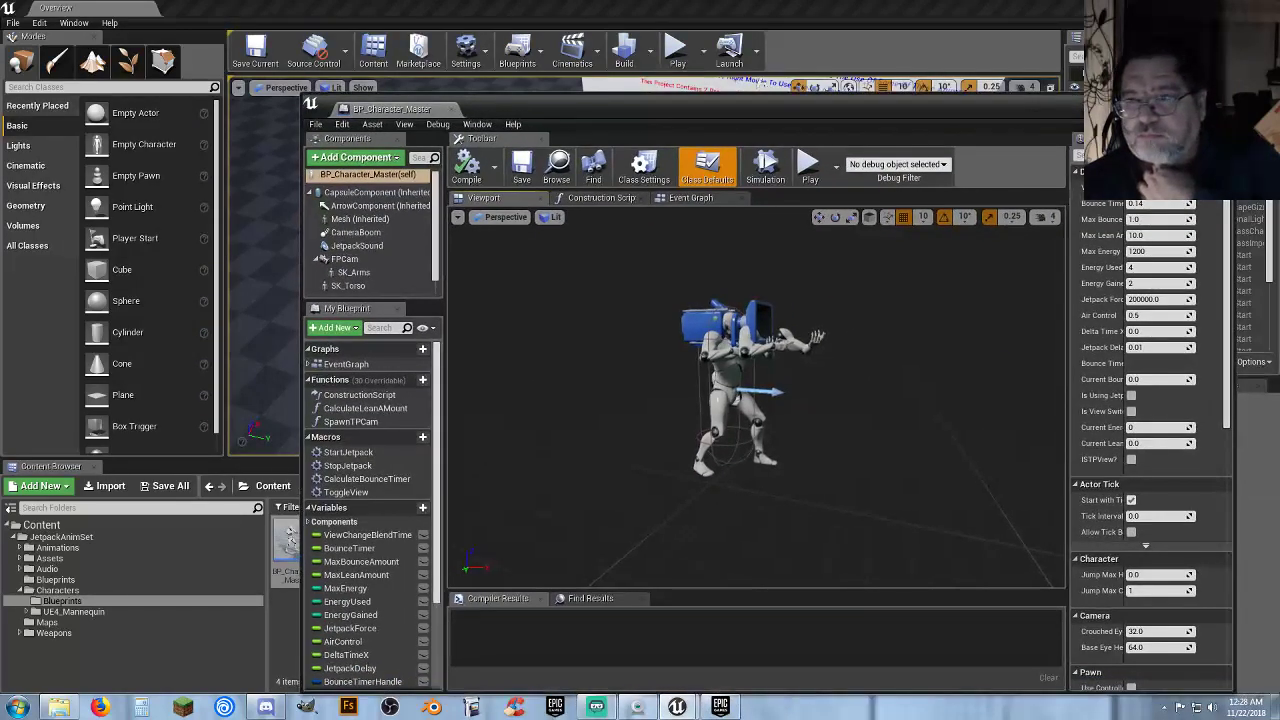
click(1222, 101)
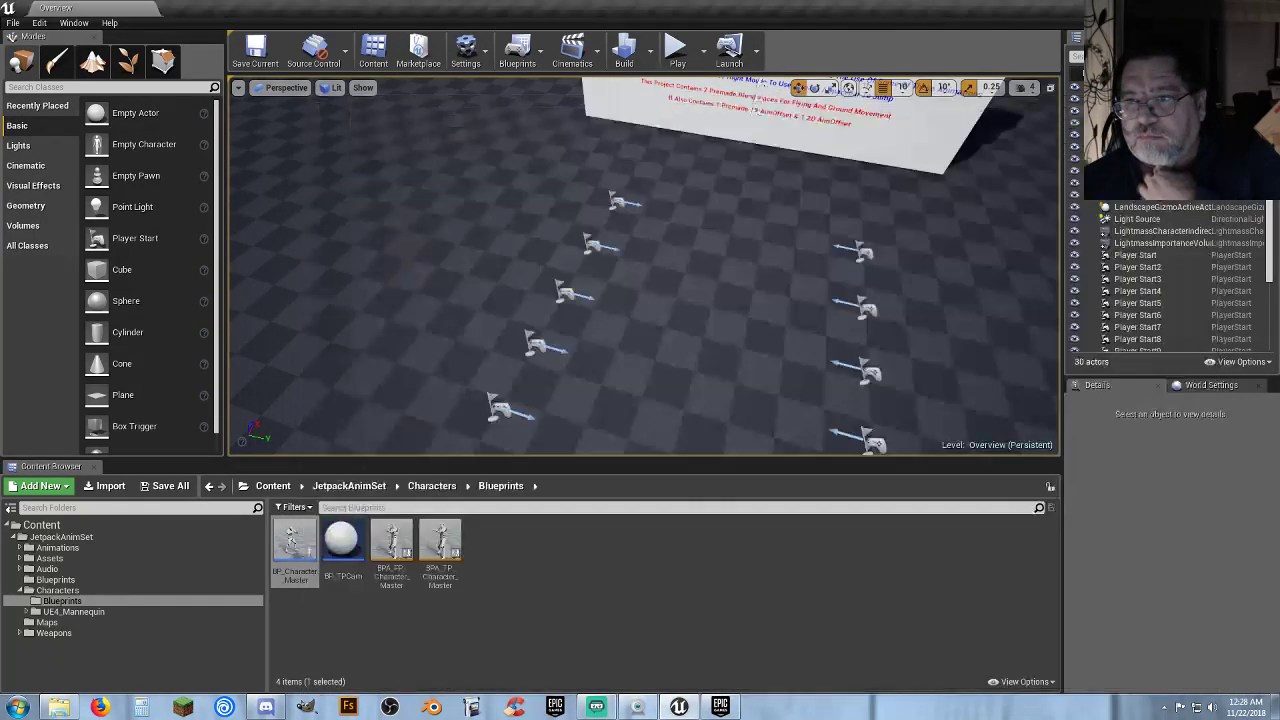
click(899, 588)
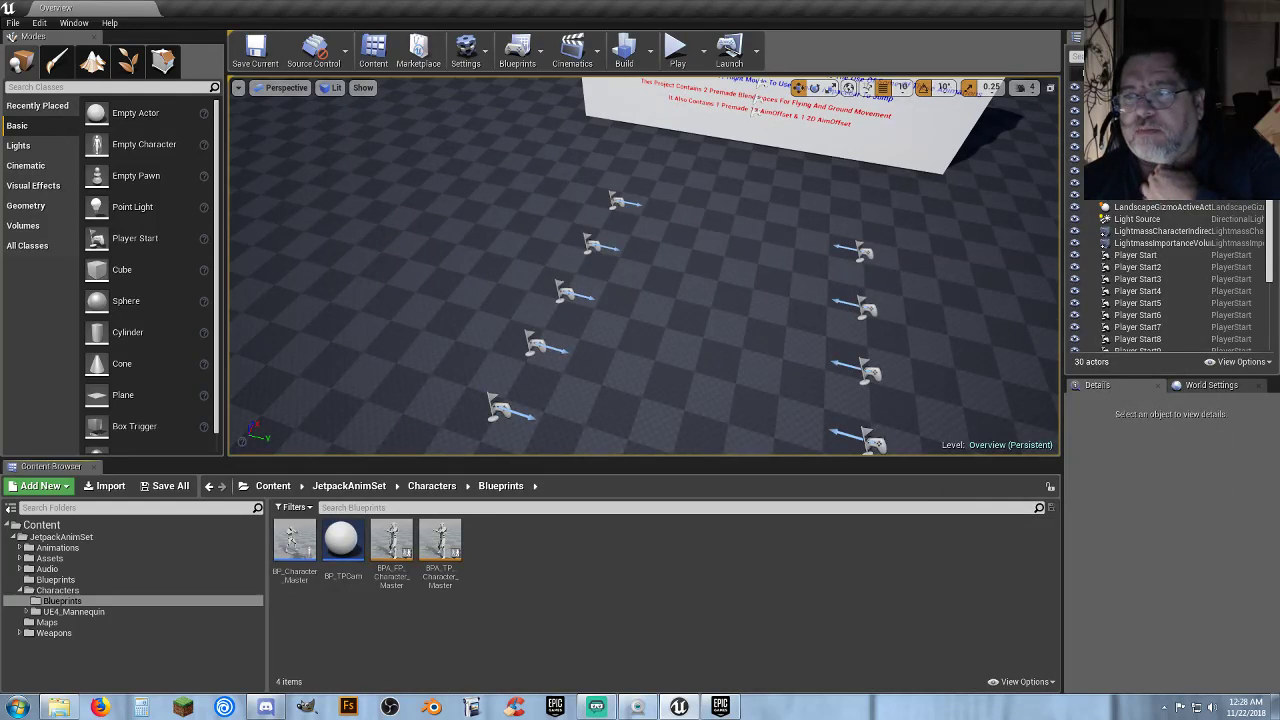
Step: Close the JetpackRifleAnims editor, and open and close the Firefox browser
click(1267, 8)
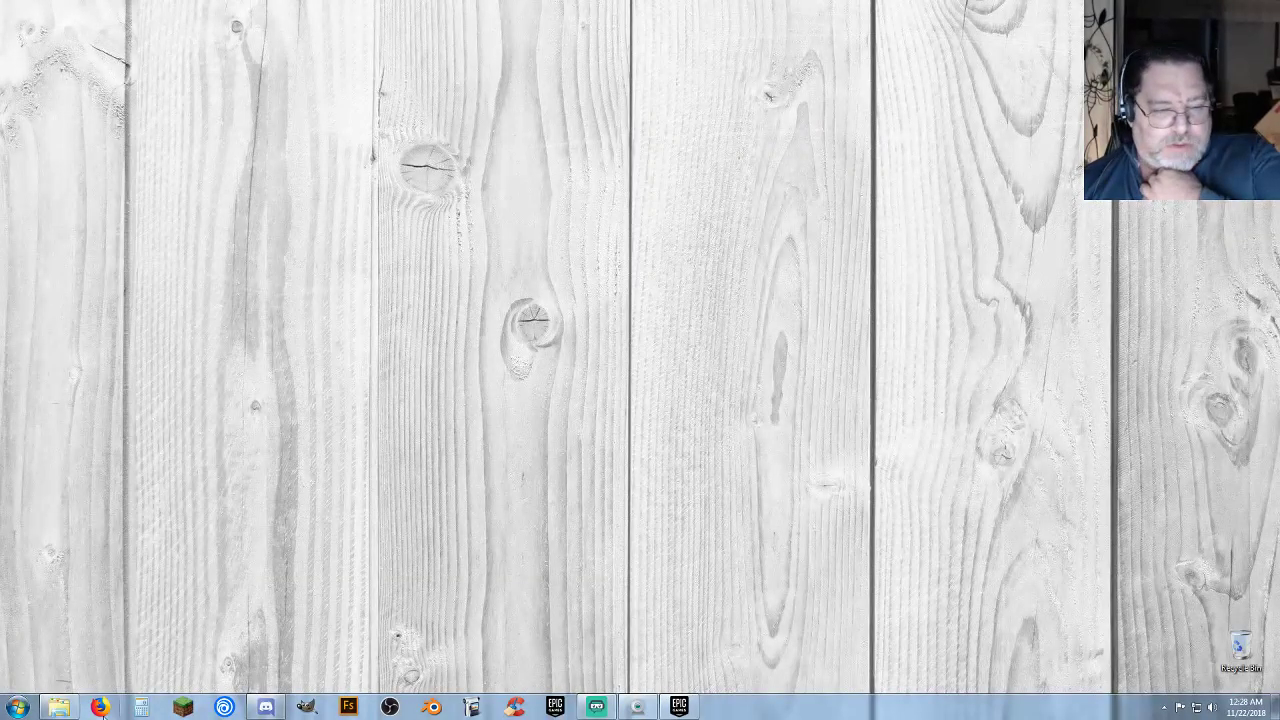
click(100, 708)
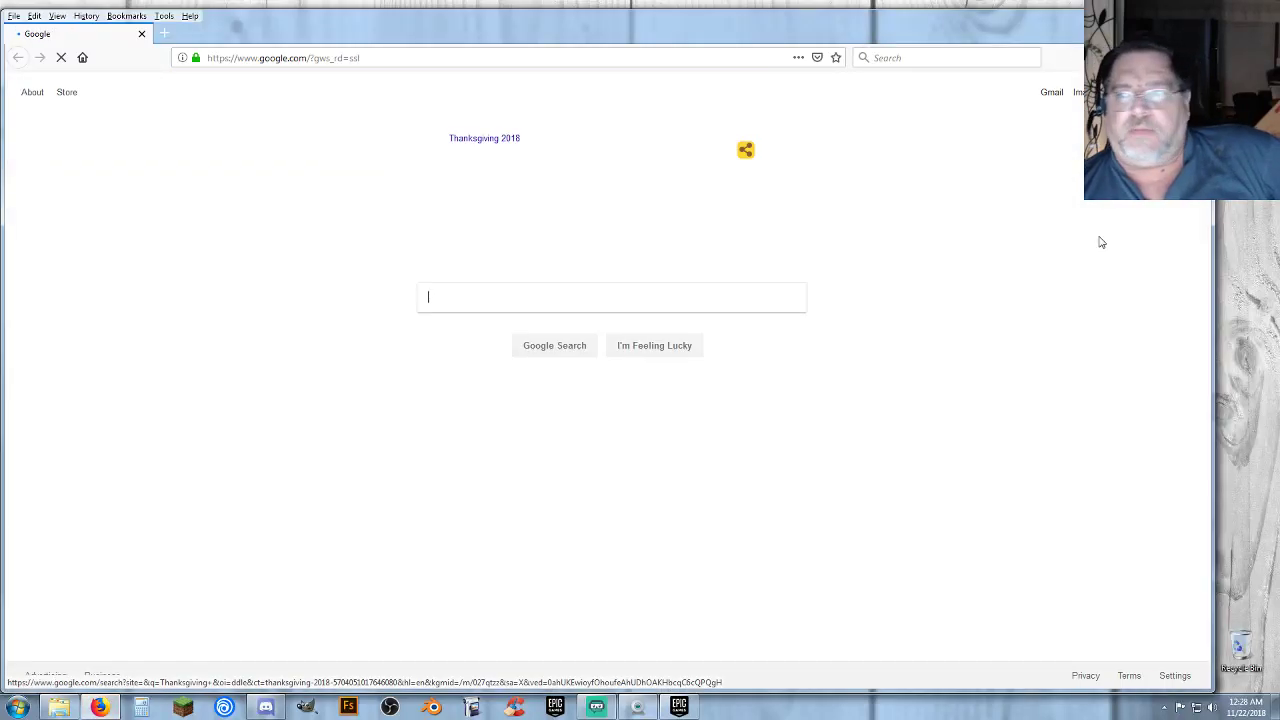
click(1195, 14)
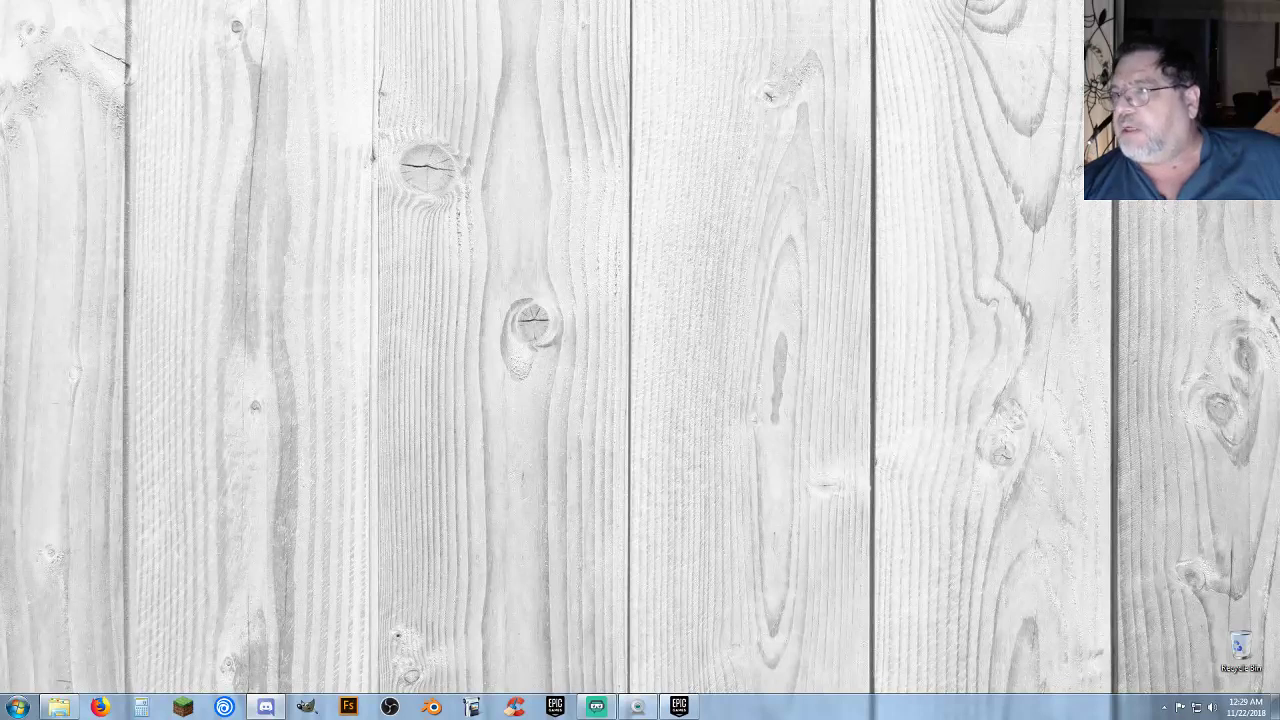
Step: Bring the Discord window into view and look back through the bbg-demos posts to the channel's beginning
drag(1279, 82, 684, 23)
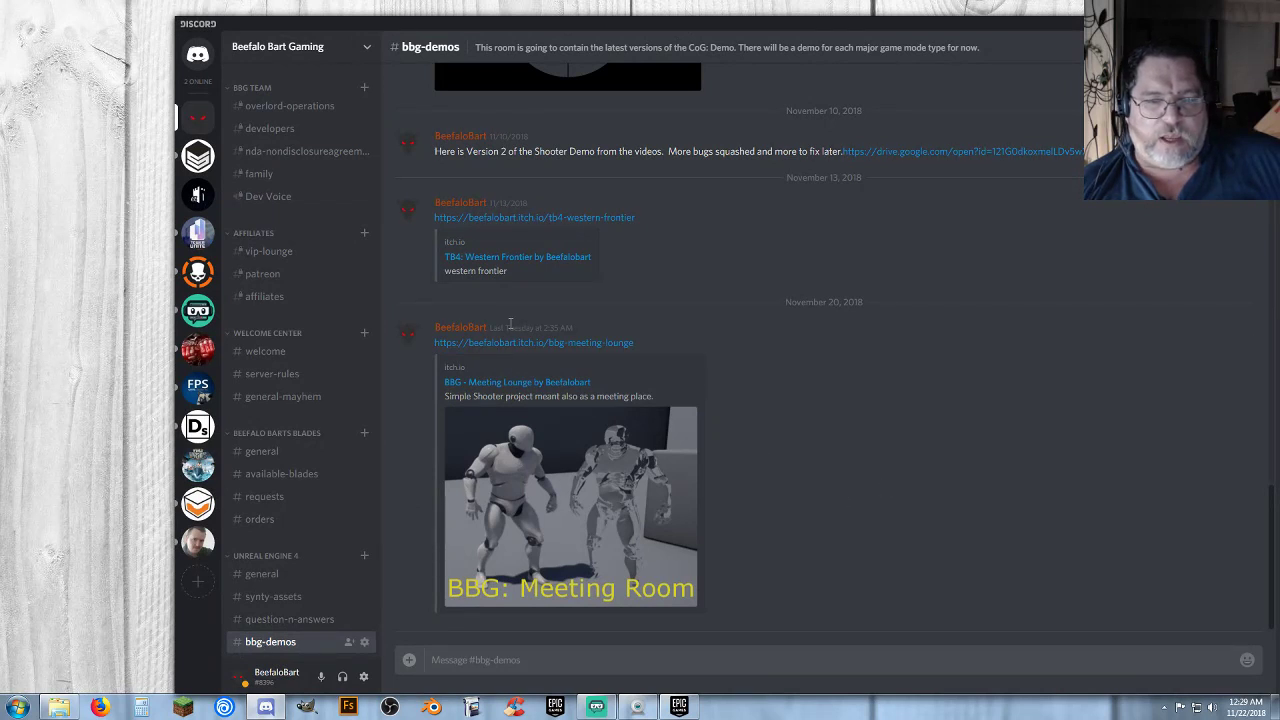
scroll(807, 441, up, 3)
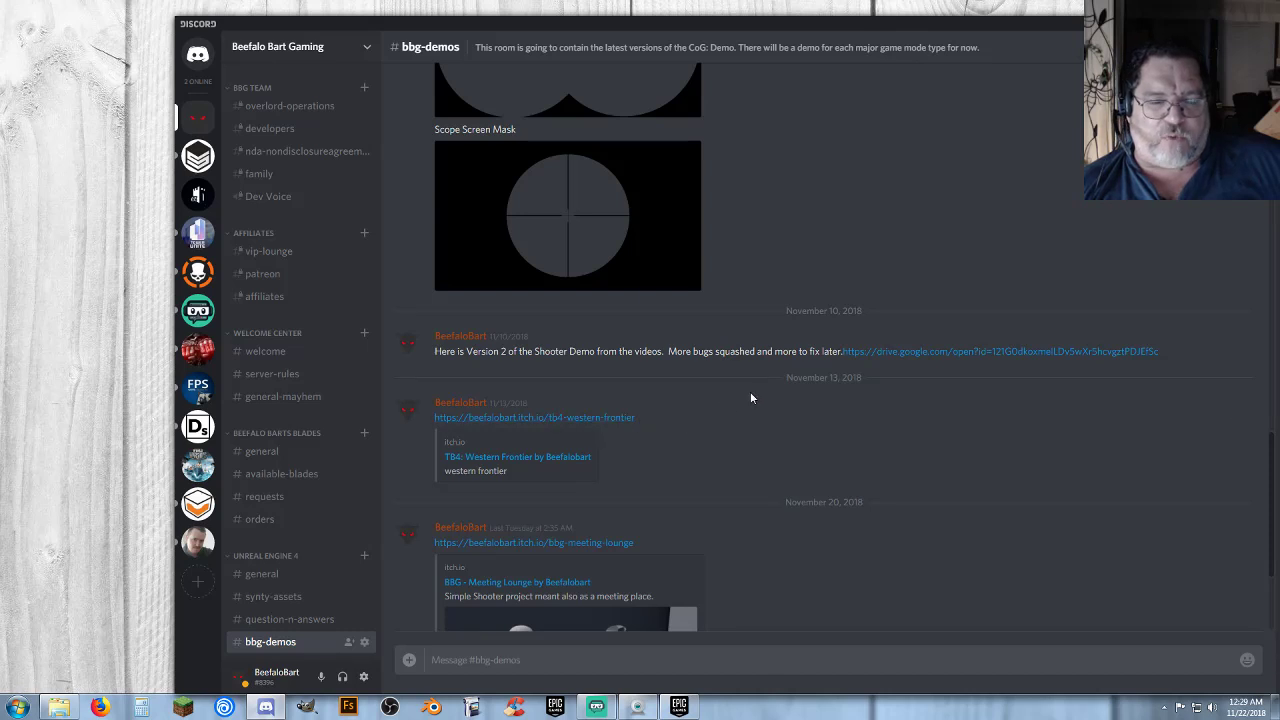
scroll(748, 530, up, 5)
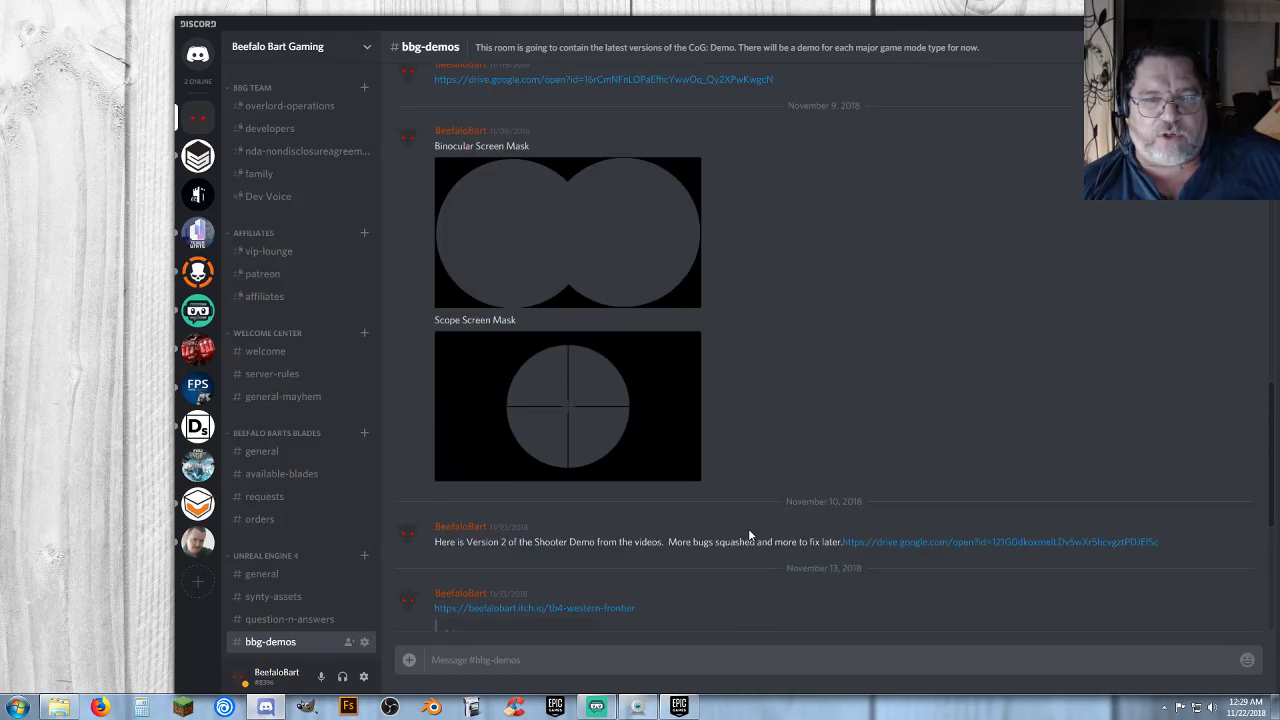
scroll(749, 535, up, 5)
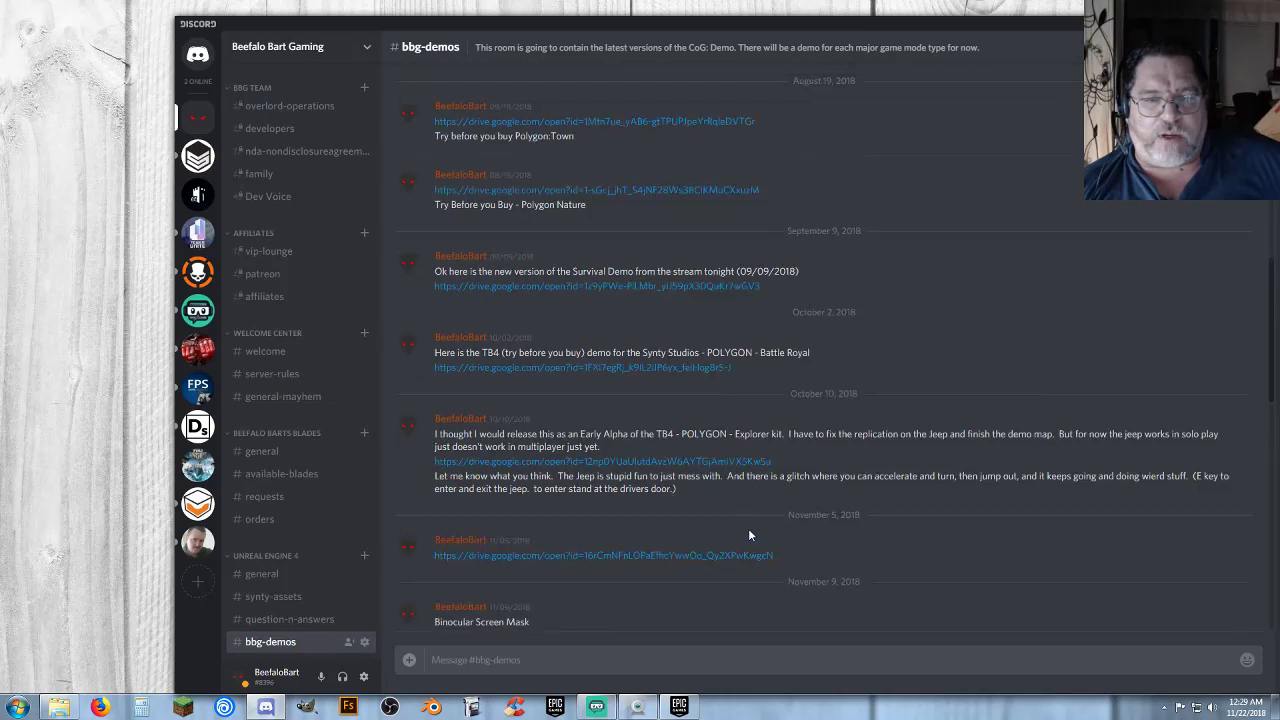
scroll(736, 525, up, 5)
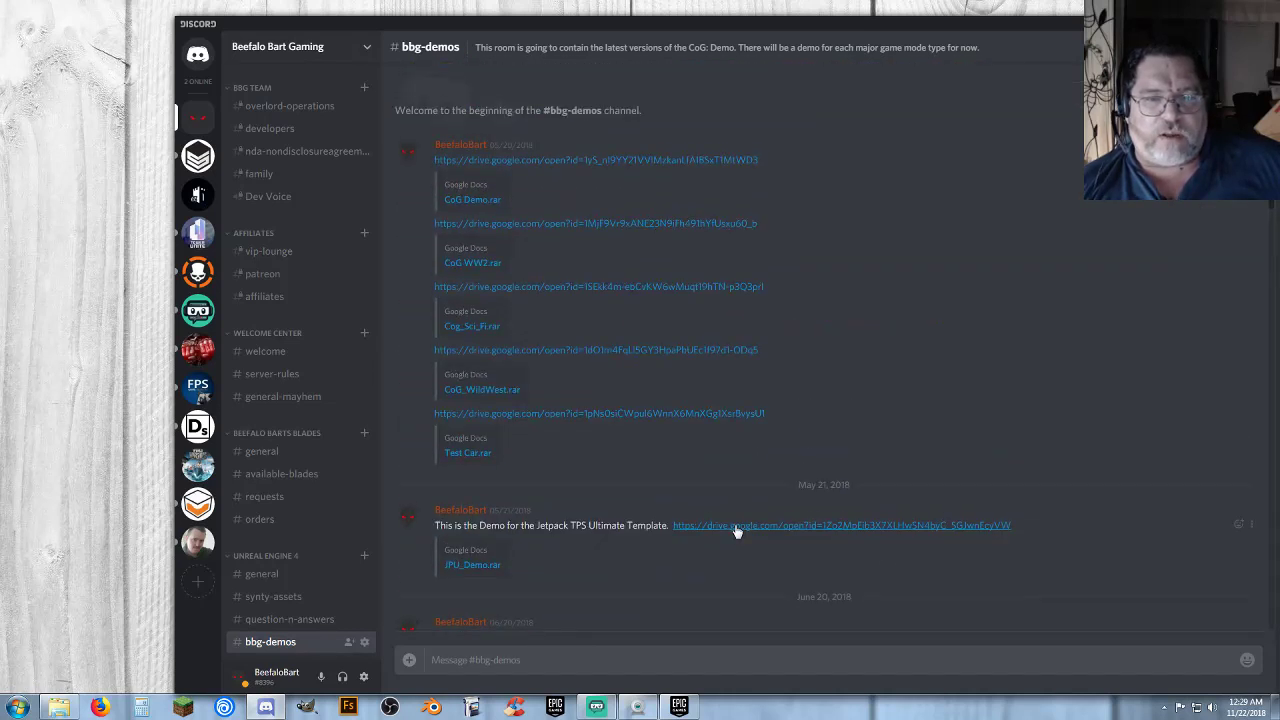
Step: Review the bbg-demos posts forward to the newest Meeting Lounge entry and move Discord off the screen
scroll(777, 529, down, 4)
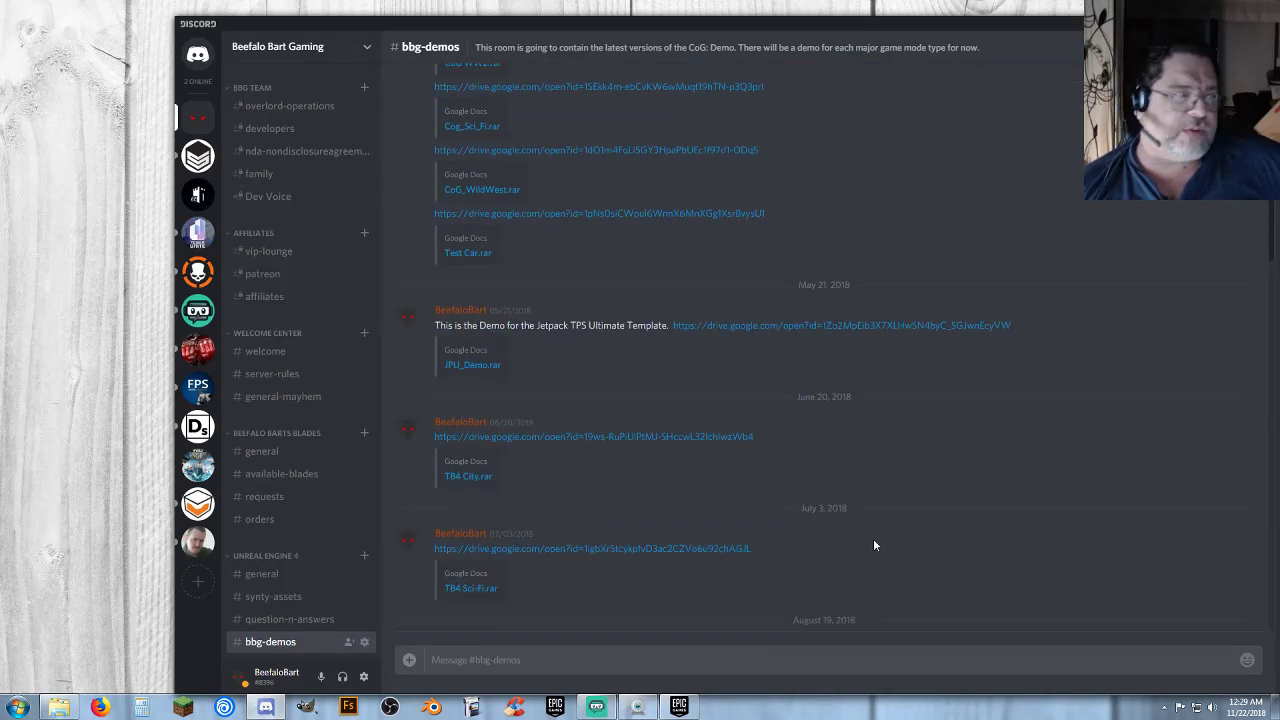
scroll(880, 532, down, 3)
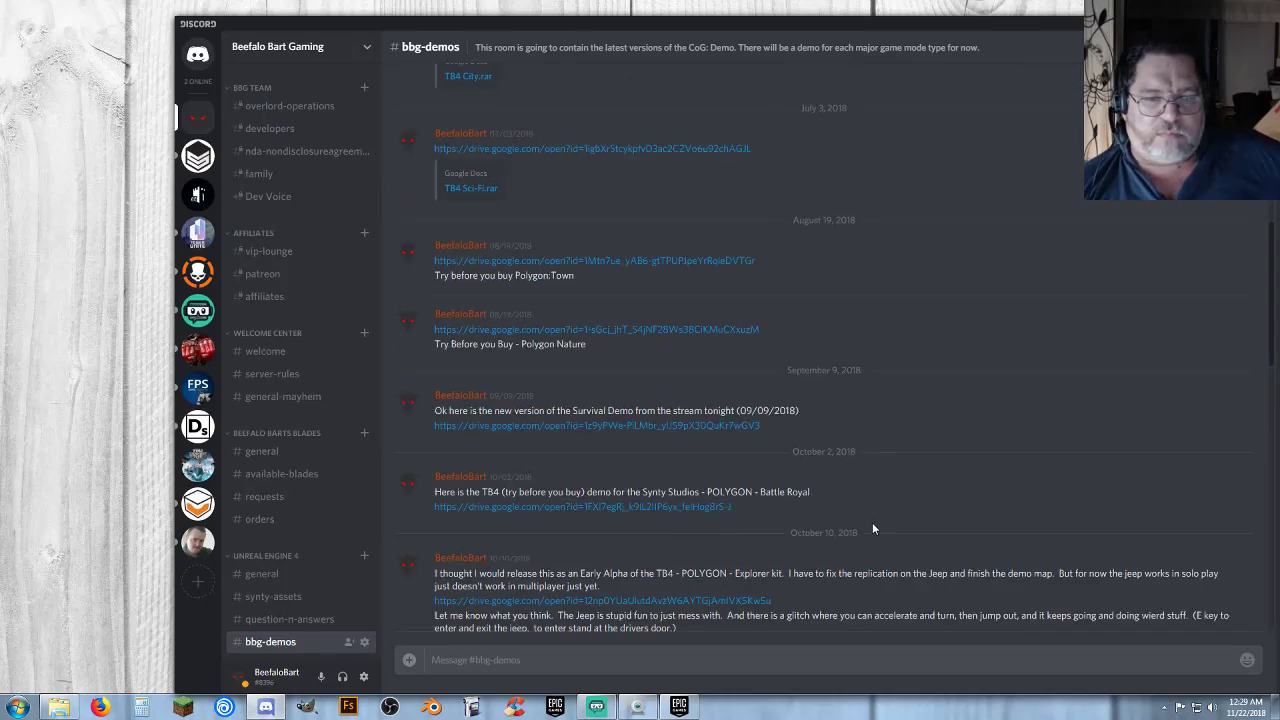
scroll(872, 528, down, 2)
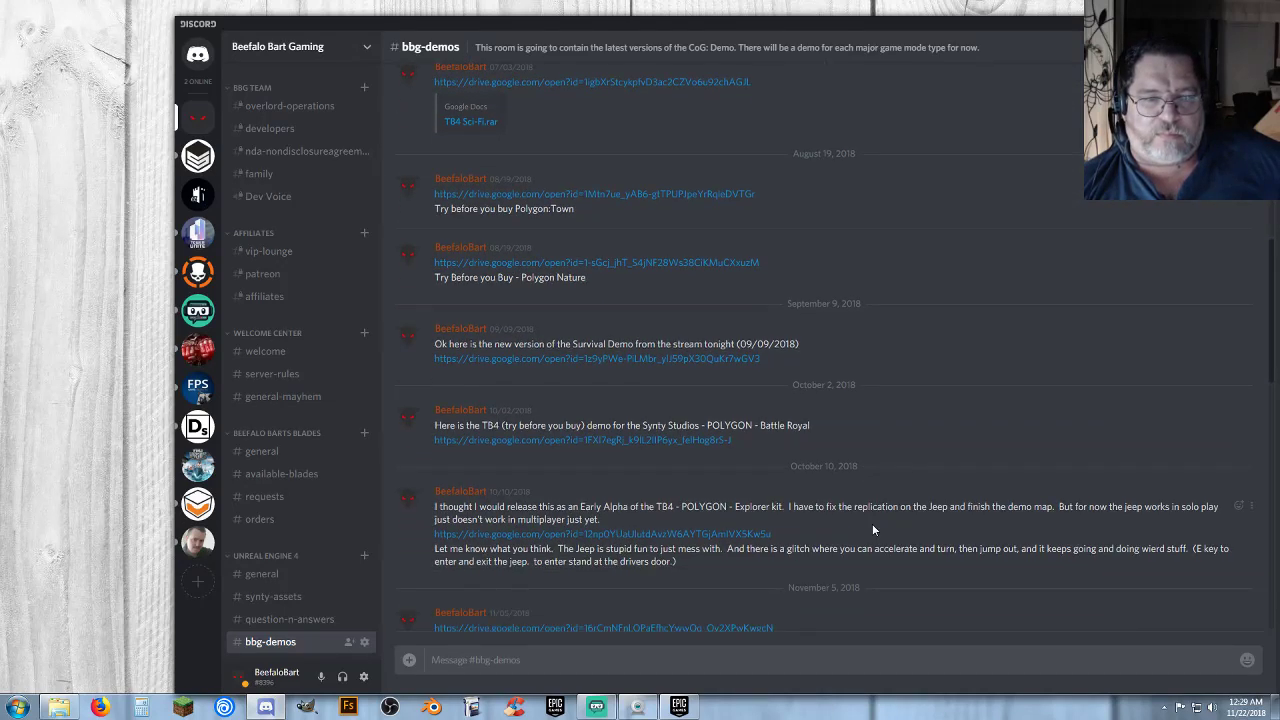
scroll(872, 523, down, 2)
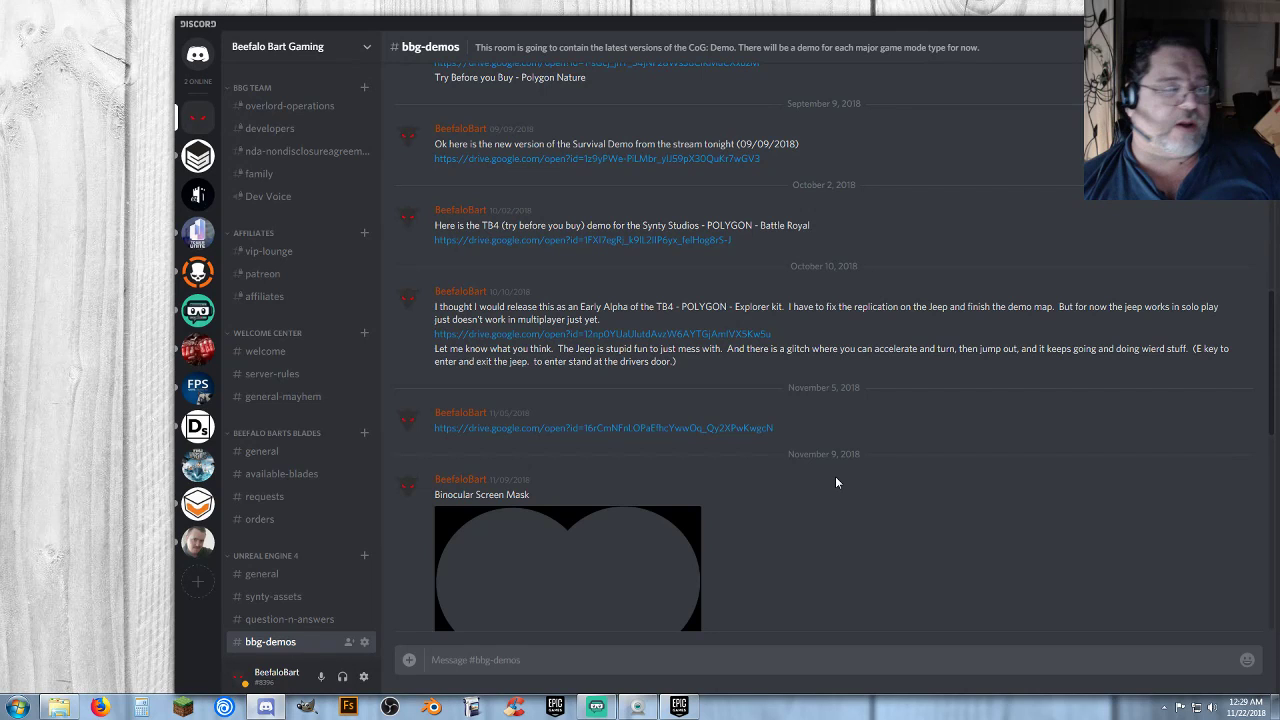
scroll(821, 482, down, 4)
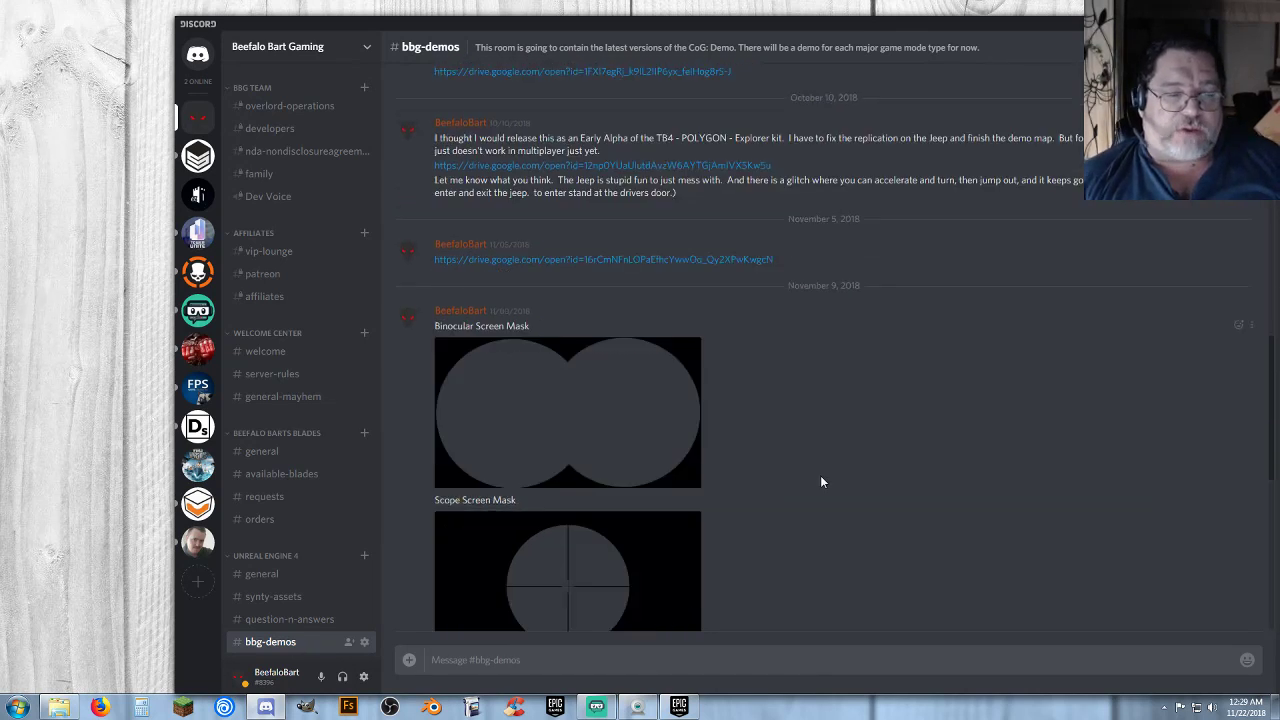
scroll(818, 477, down, 3)
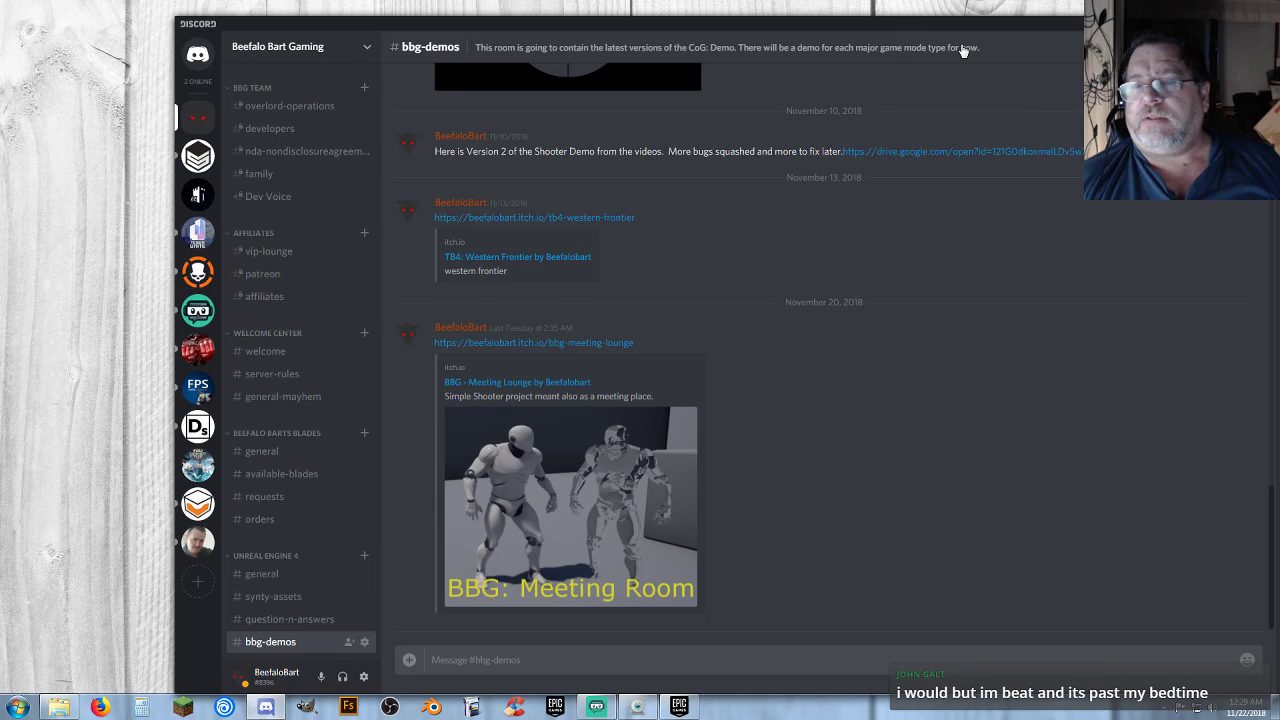
drag(820, 27, 1279, 27)
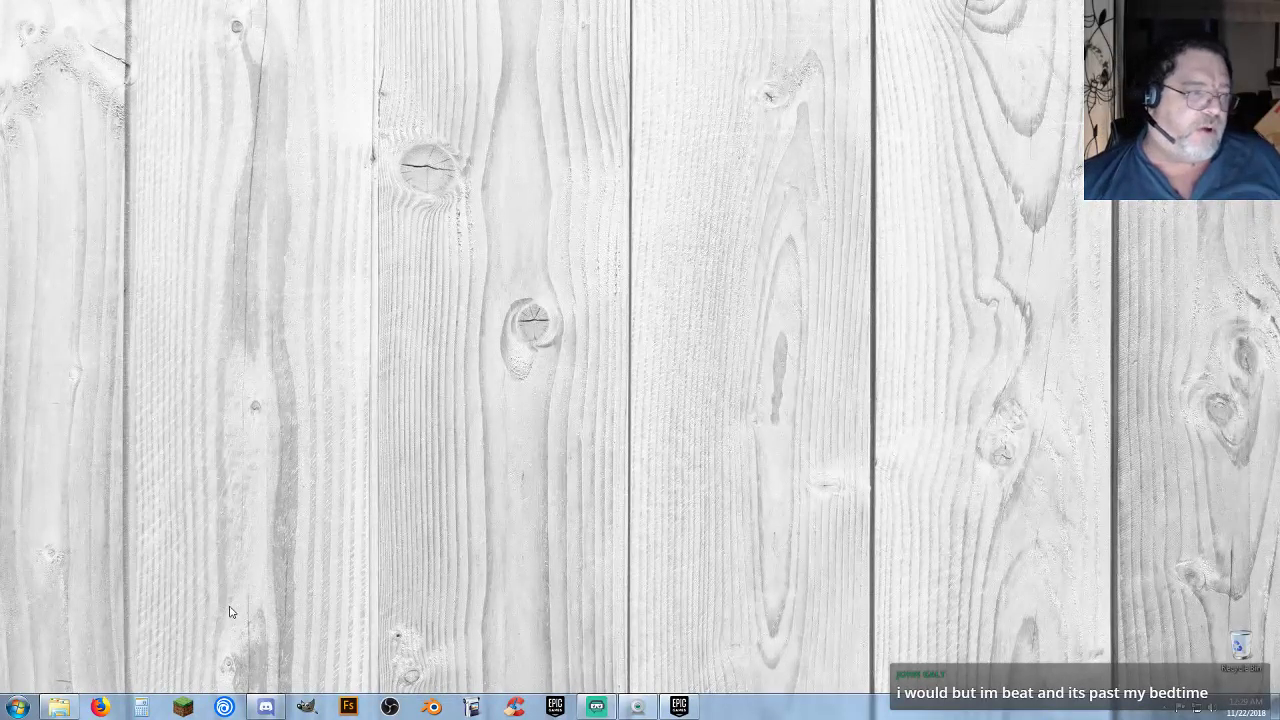
Step: Switch to File Explorer, collapse the folder containing JetpackRifleFPS_V5 and view the Idealstudios folder
click(62, 707)
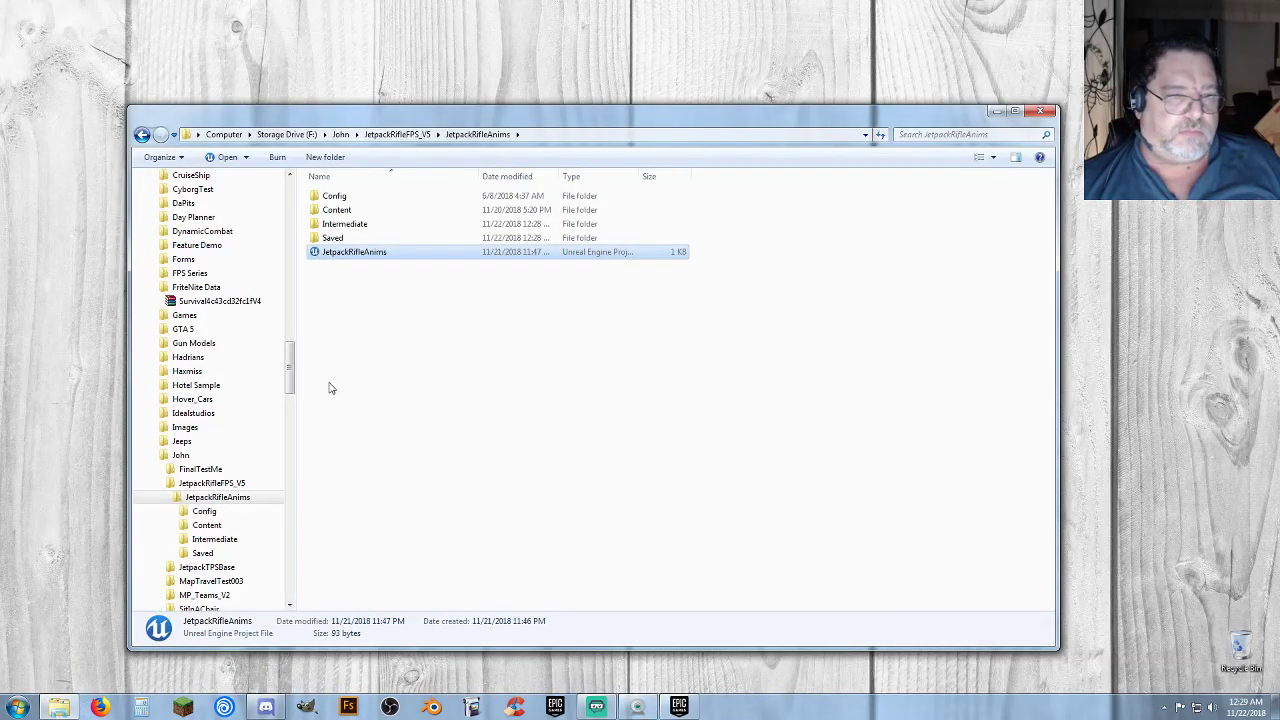
click(180, 456)
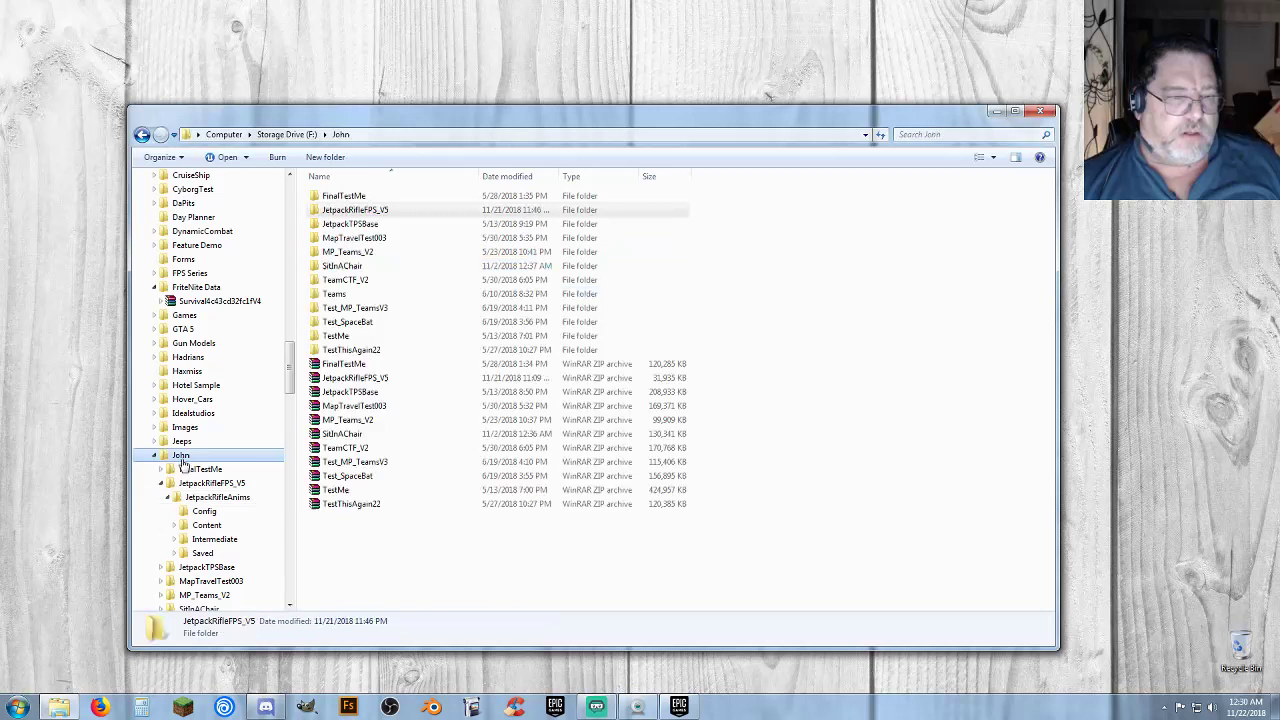
click(156, 456)
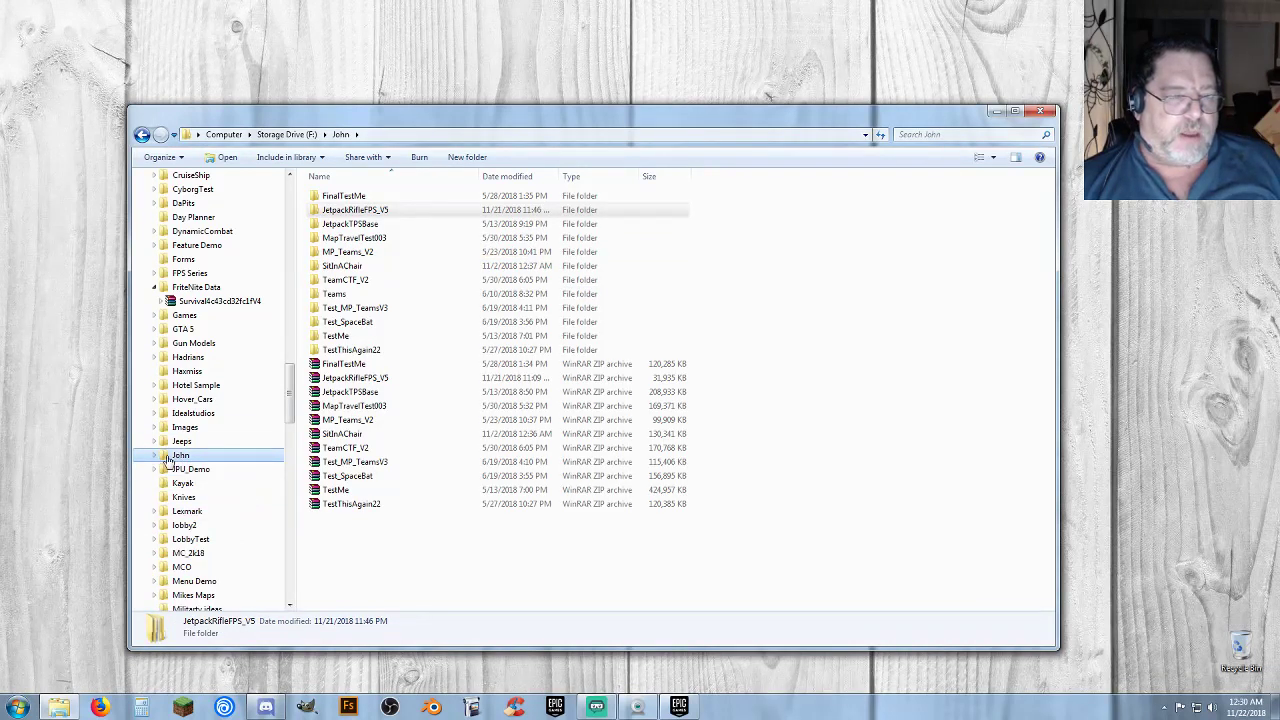
click(205, 413)
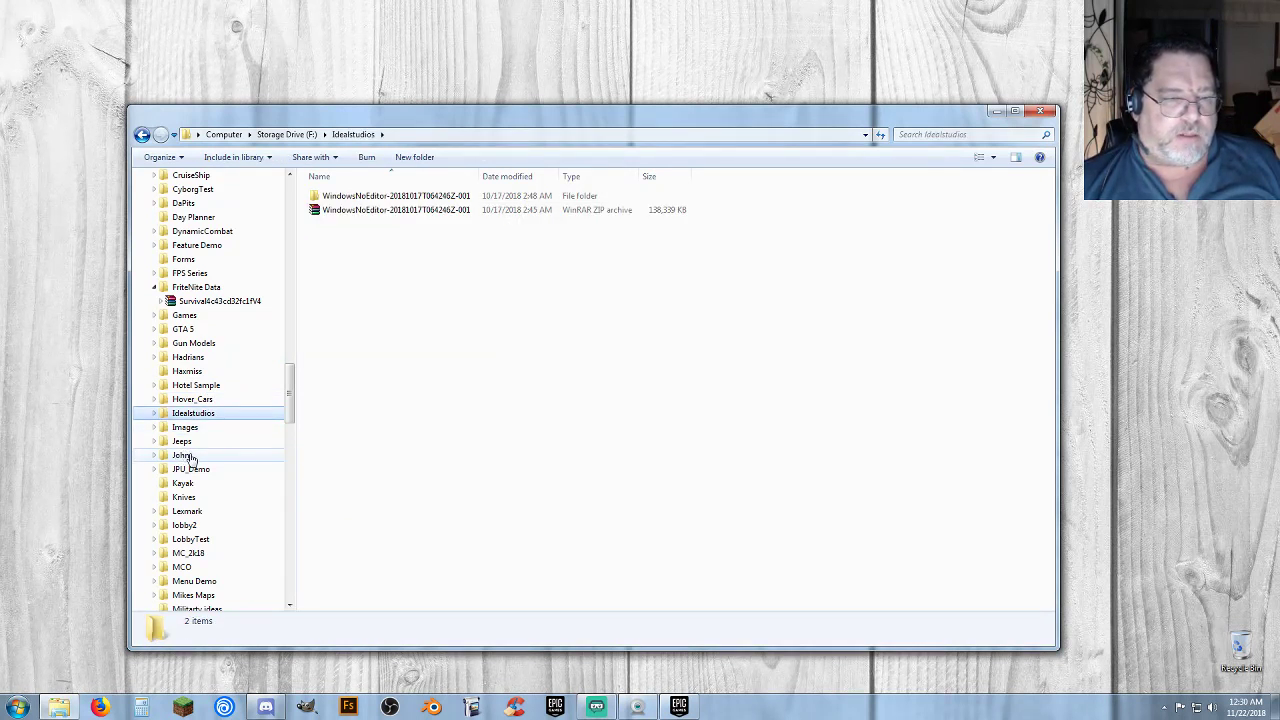
click(202, 457)
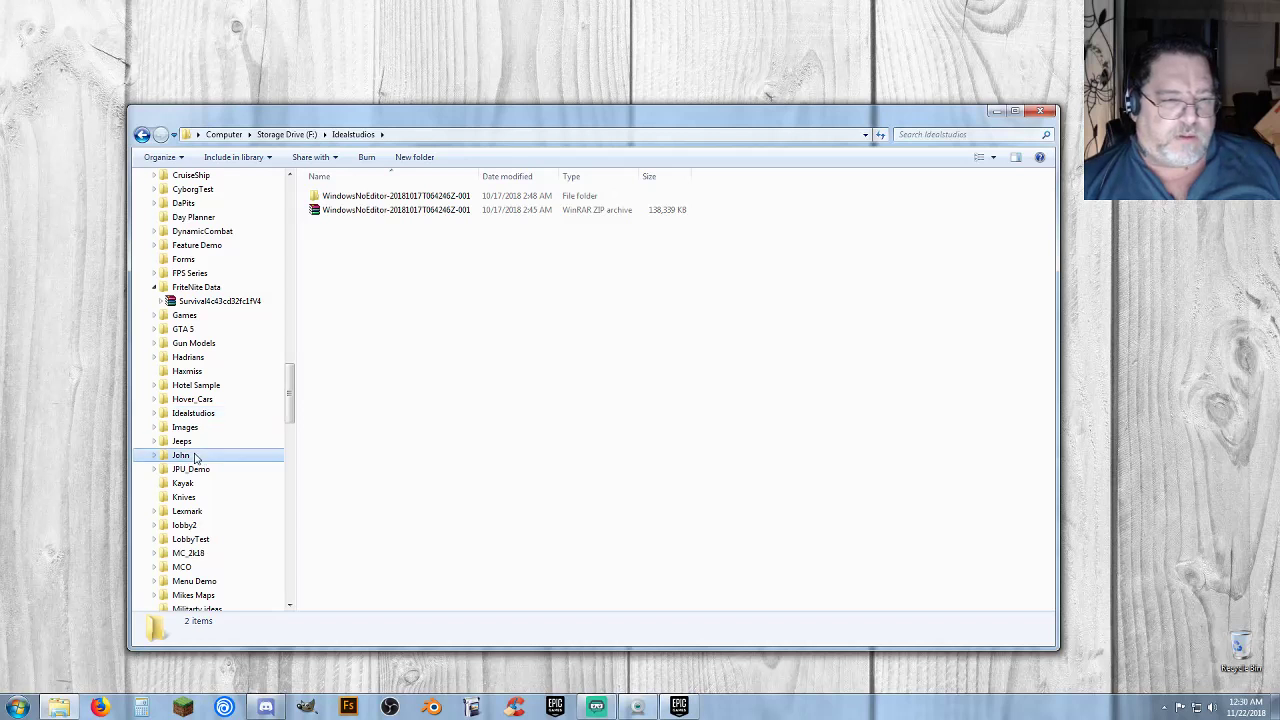
Step: Look through the Hadrians and Haxmiss folders, including the WindowsNoEditor build folder inside Hadrians
click(217, 358)
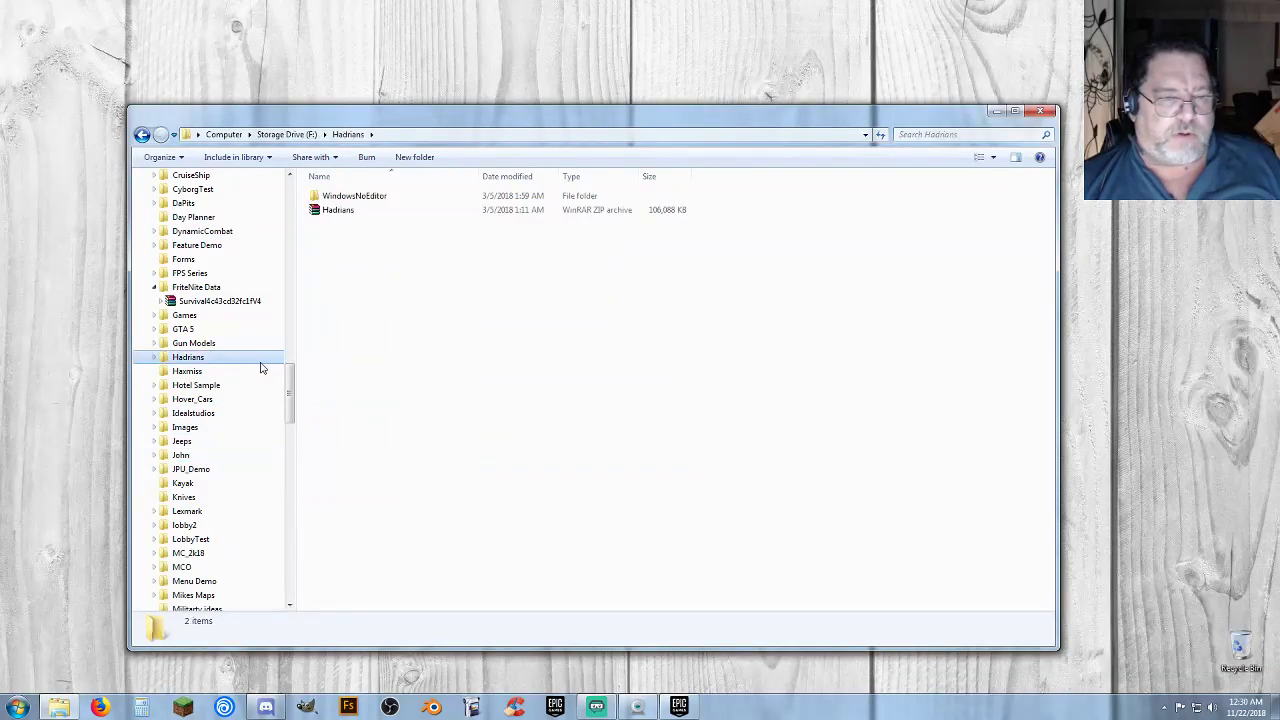
click(211, 375)
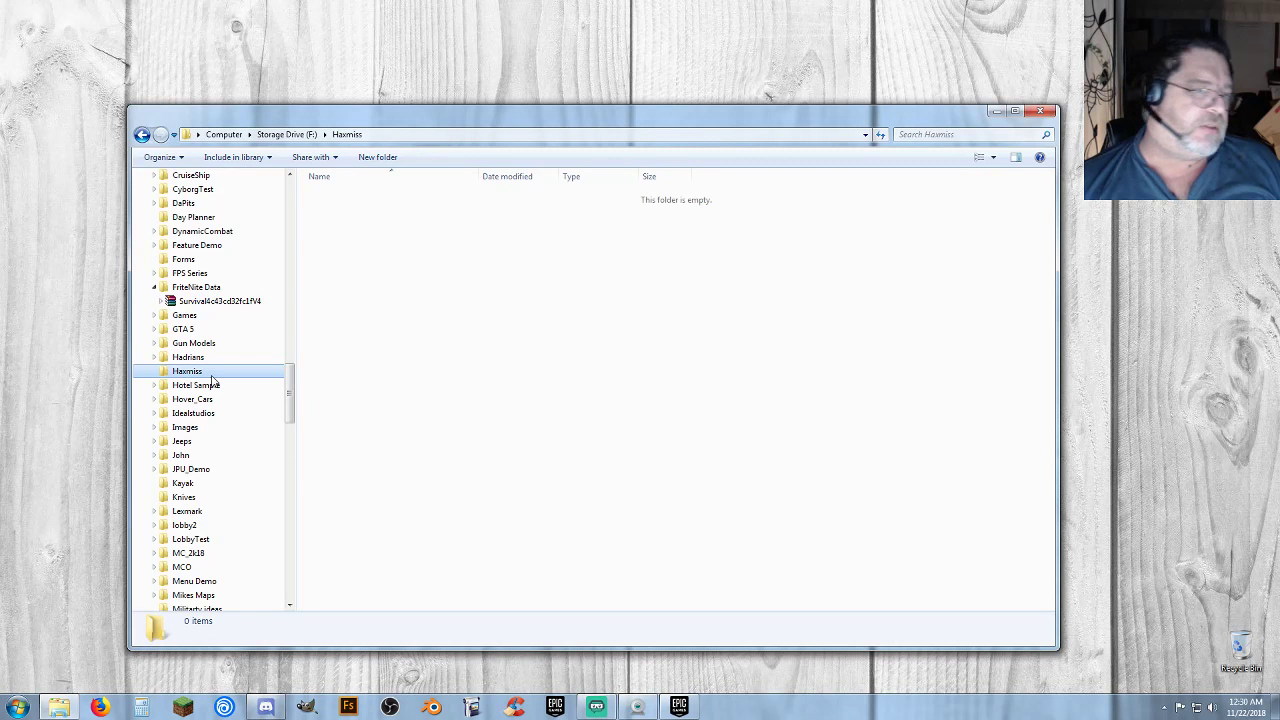
drag(459, 284, 313, 193)
drag(500, 347, 350, 197)
drag(677, 365, 330, 184)
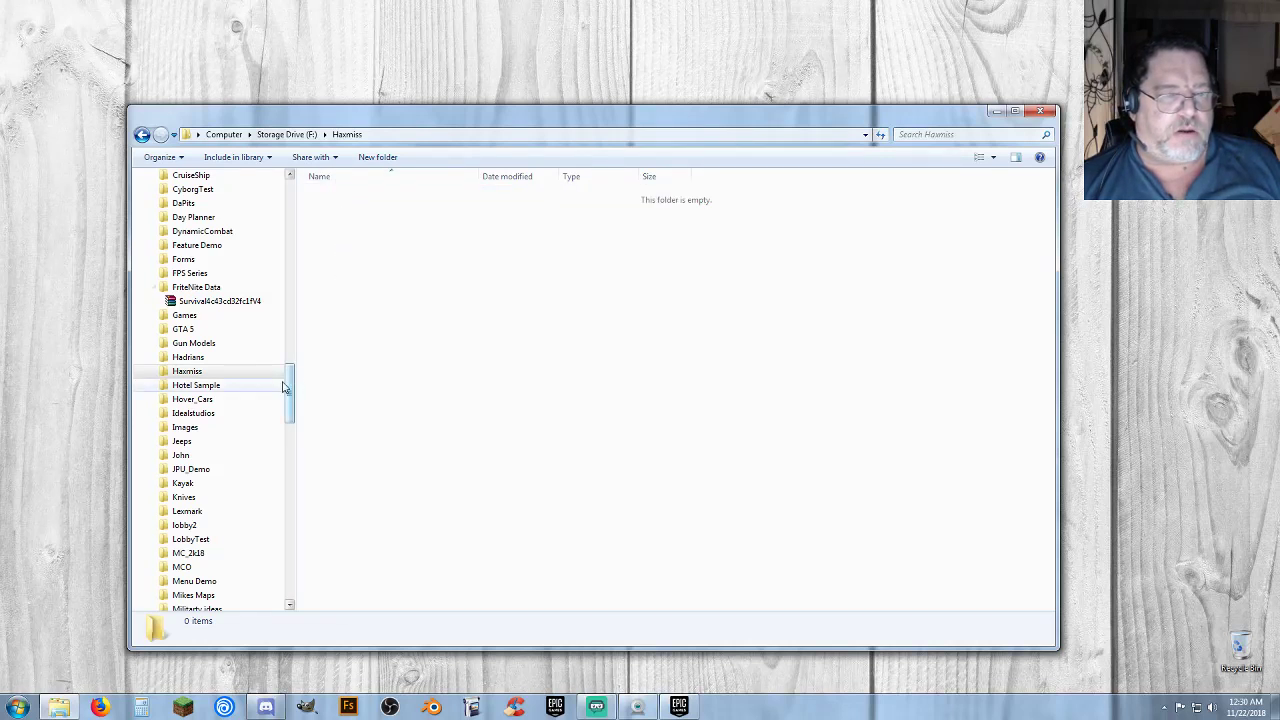
click(222, 359)
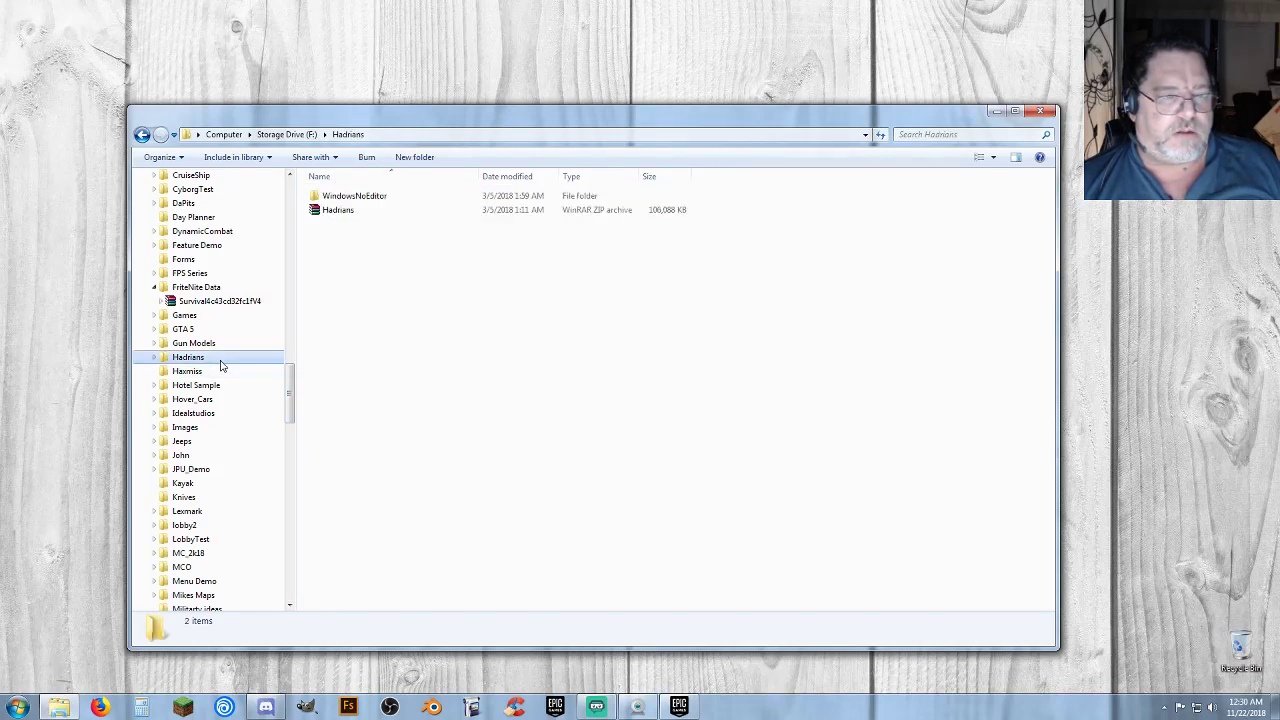
double_click(383, 198)
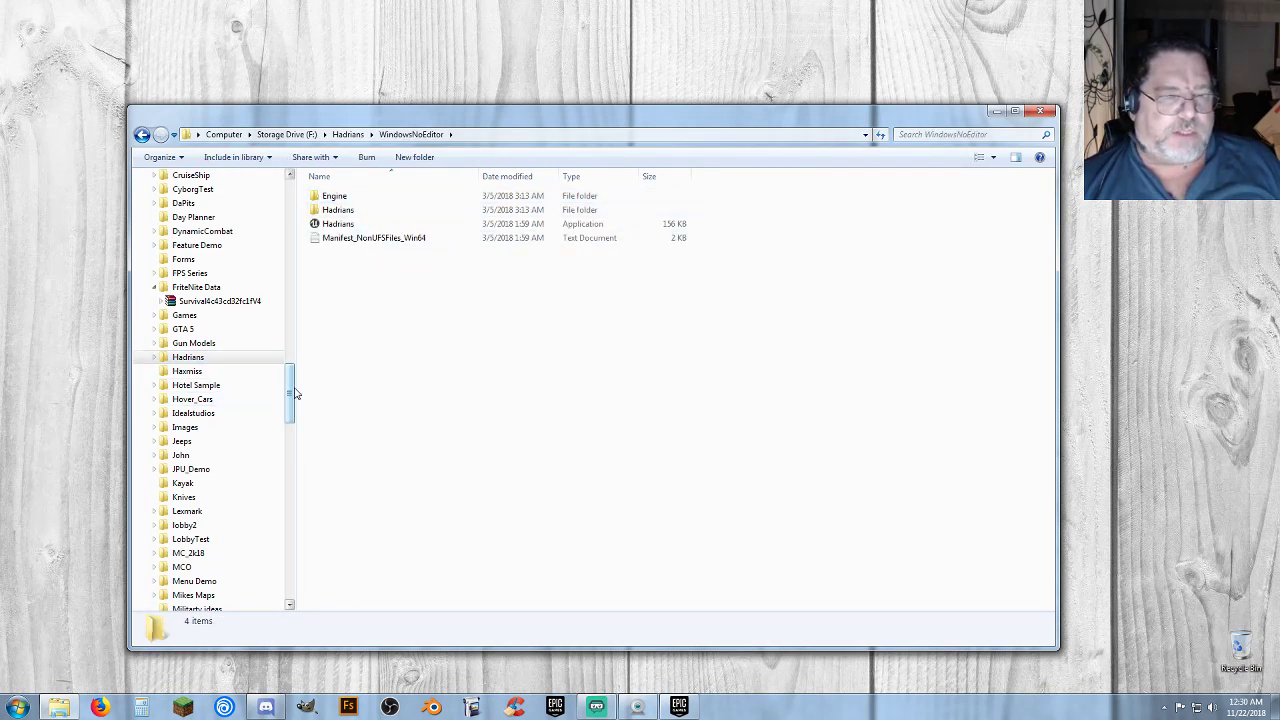
Step: Open the Core Game folder on Storage Drive (F:), run the CoreTest application and start a single-player game
drag(294, 384, 307, 350)
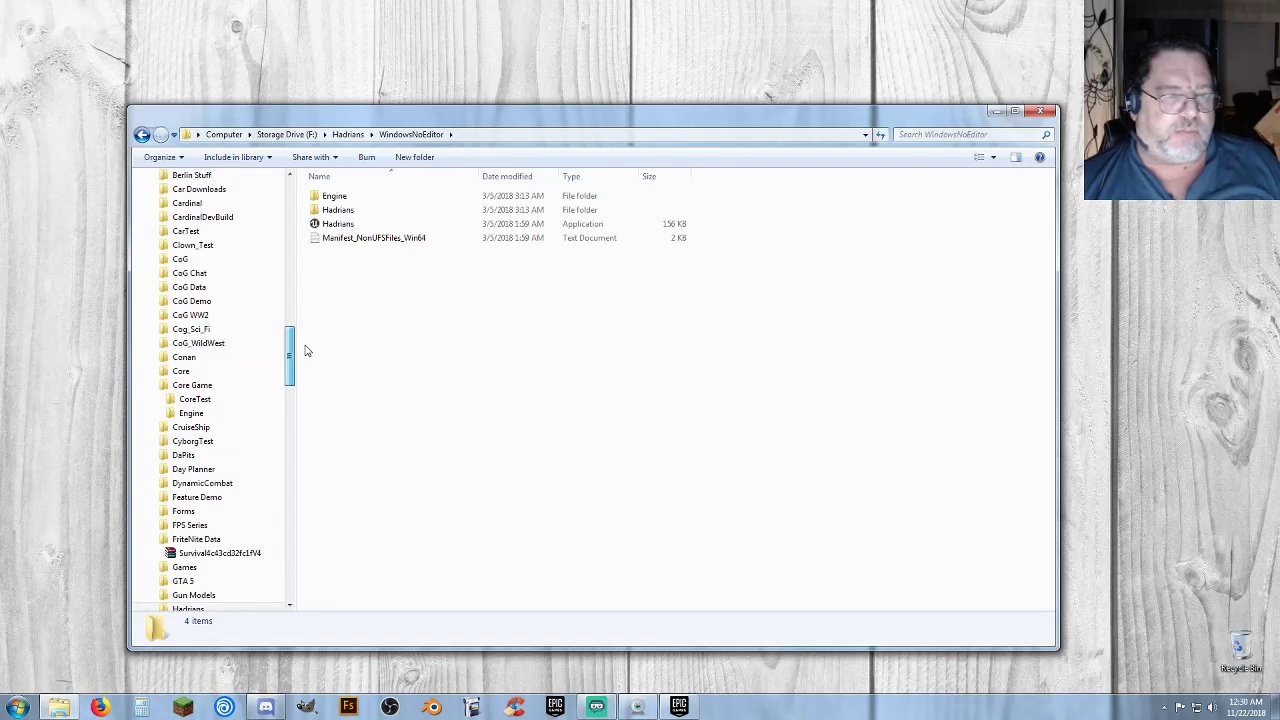
click(228, 386)
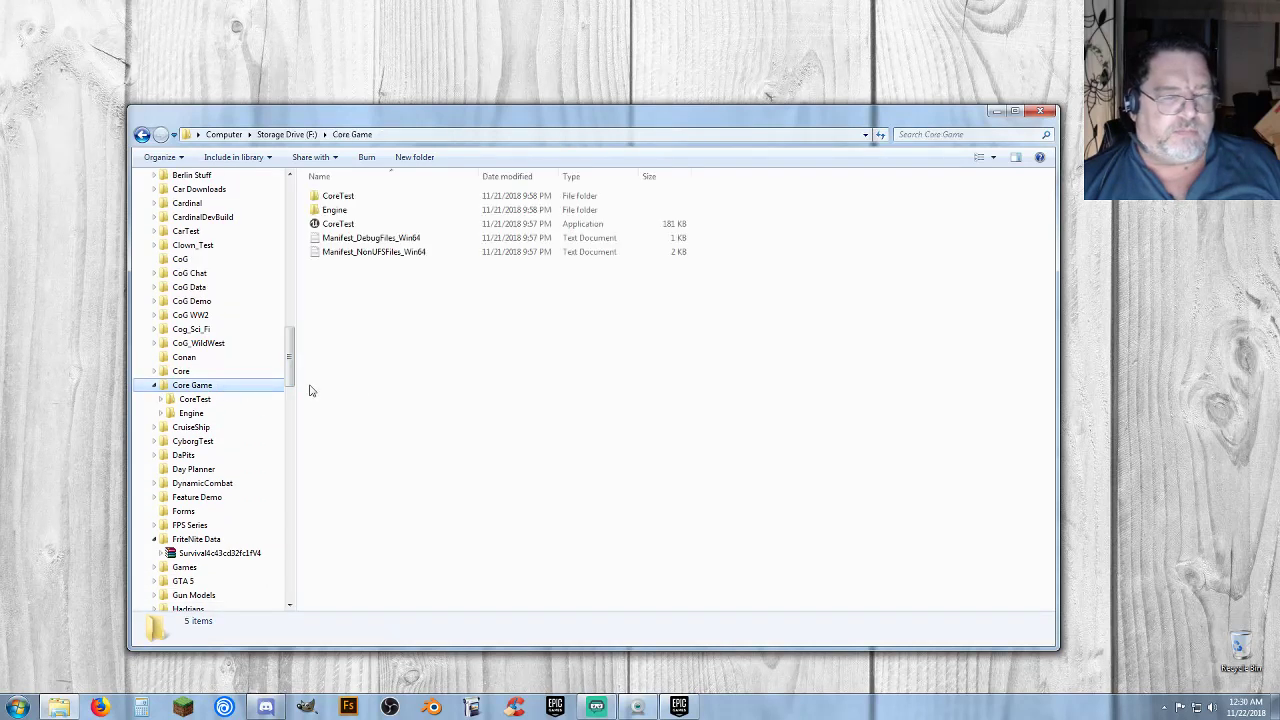
double_click(363, 225)
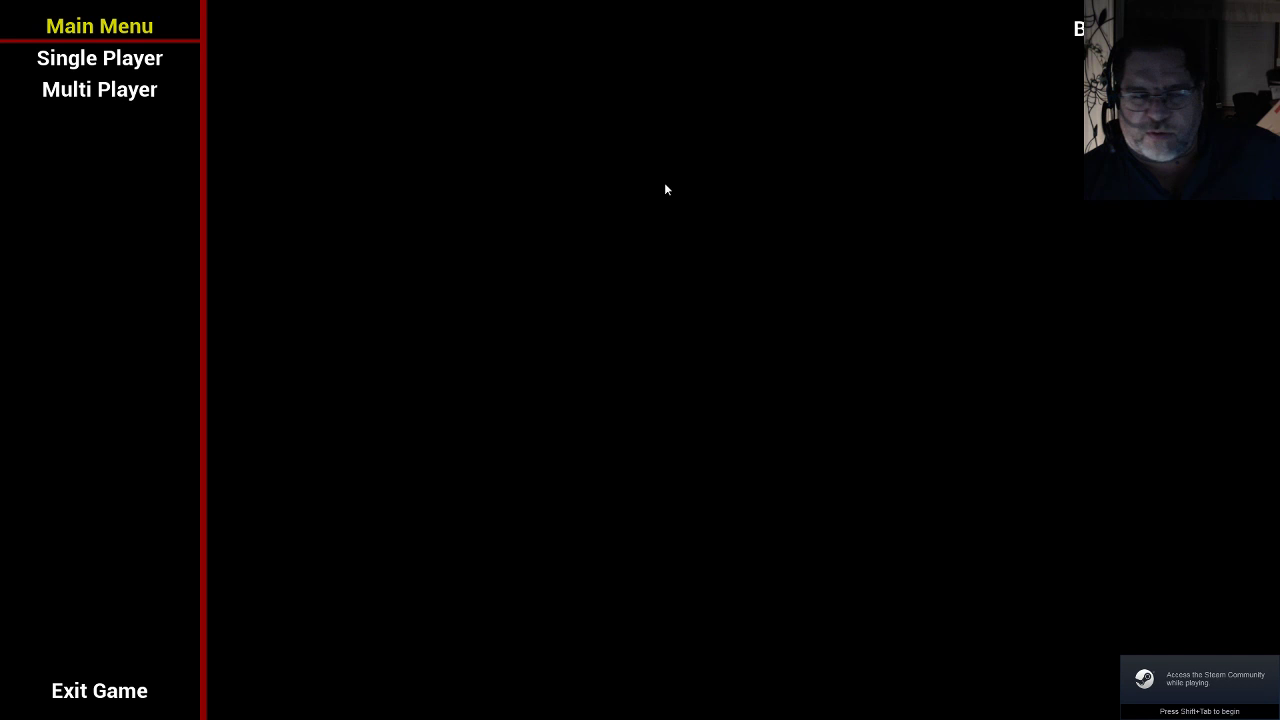
click(128, 60)
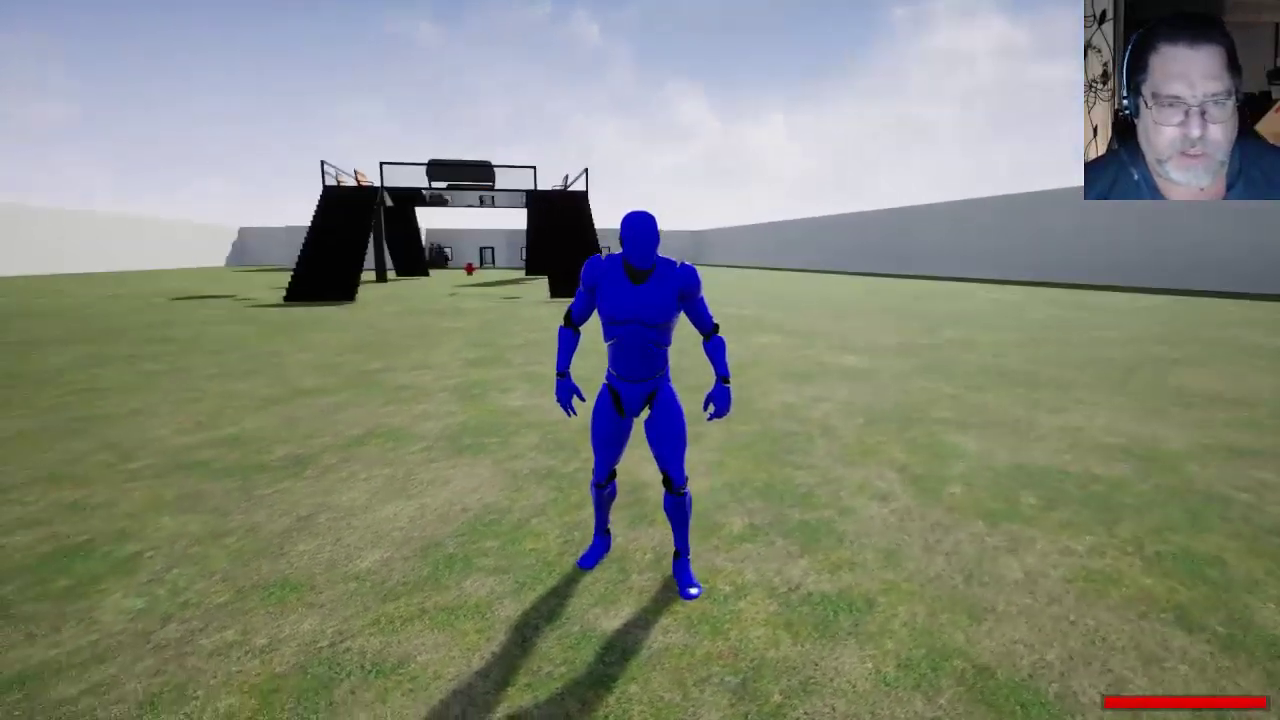
Step: Run the blue character across the field and up the stairs onto the raised platform with the orange benches
key(w)
key(w)
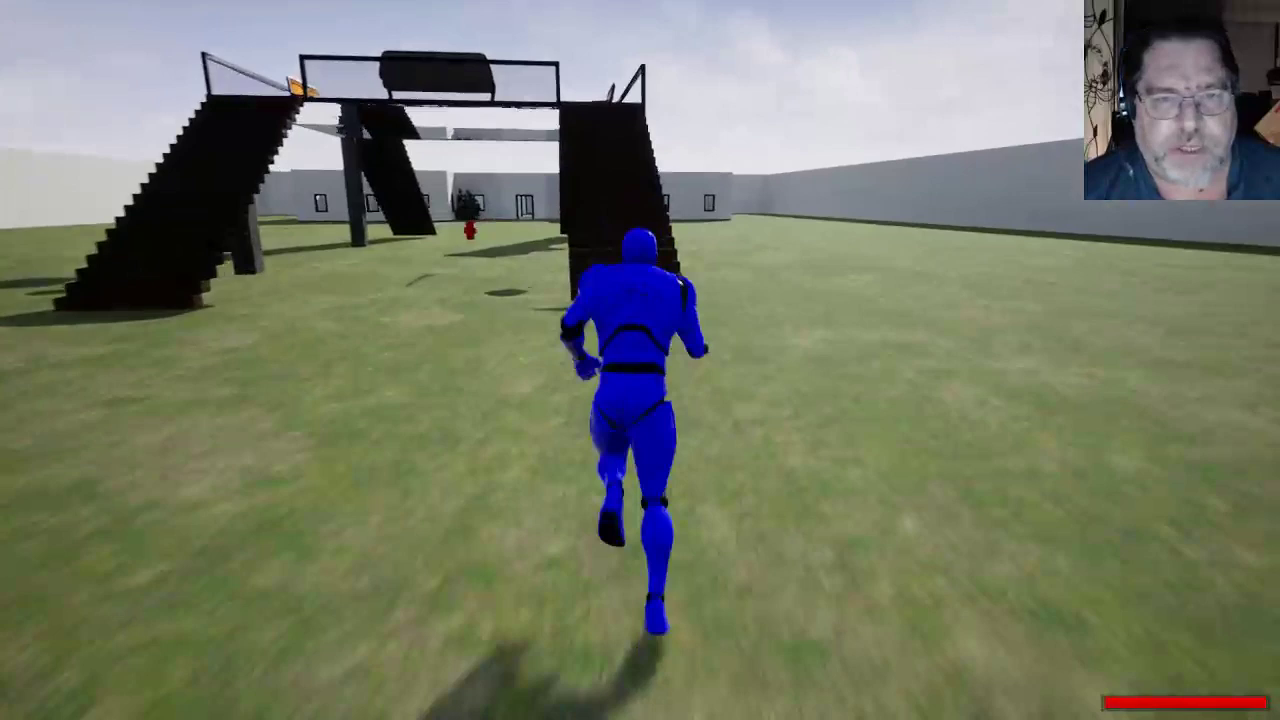
key(w)
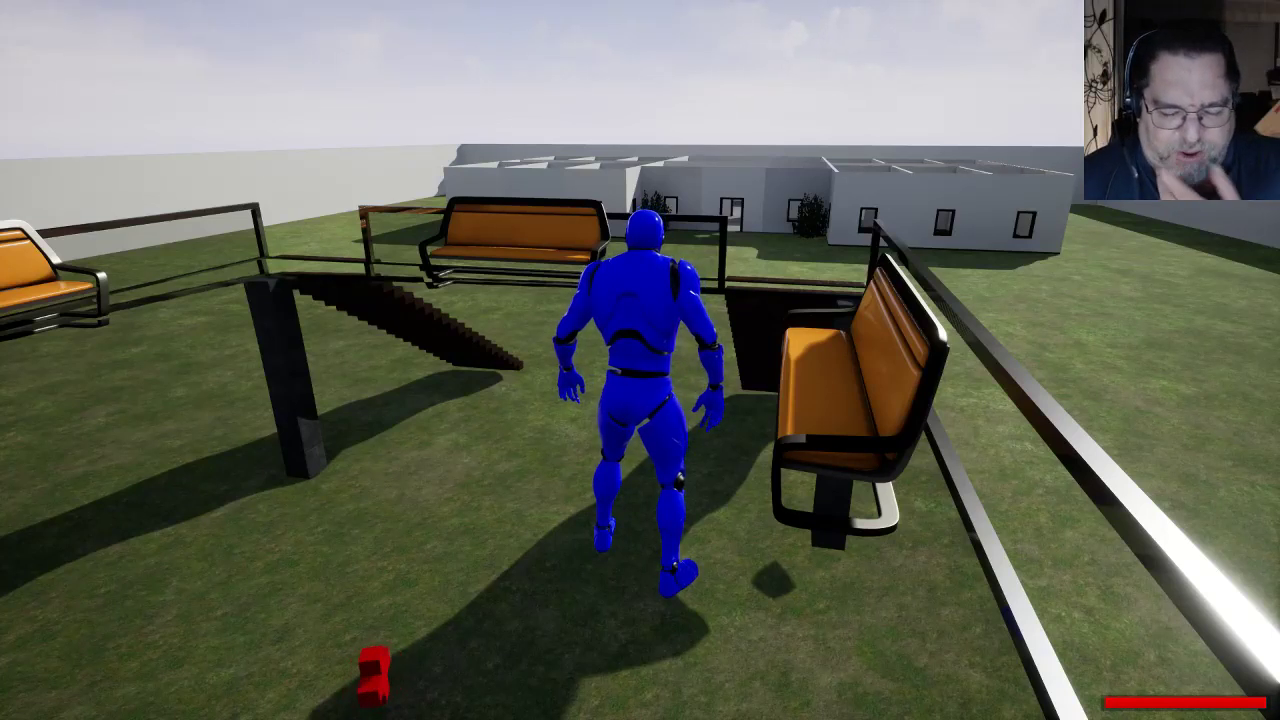
key(w)
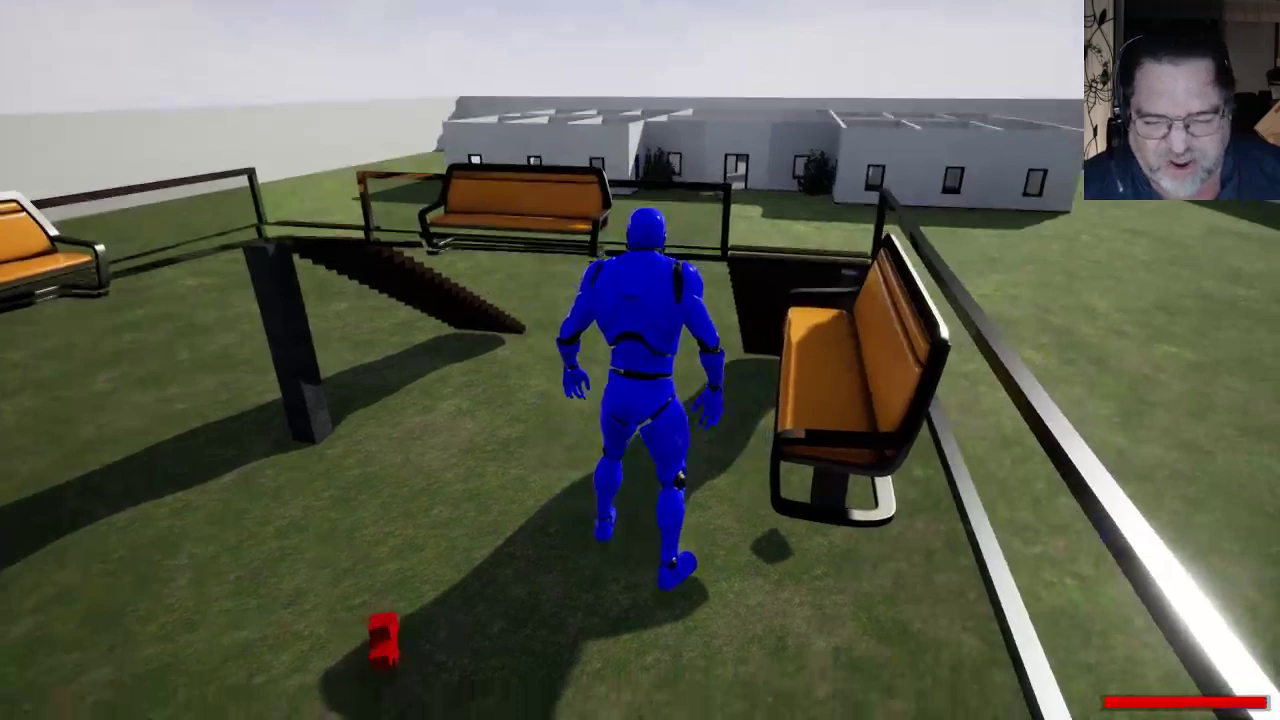
Step: Take the character down the platform's far stairs and across the grass to the white building's front
key(w)
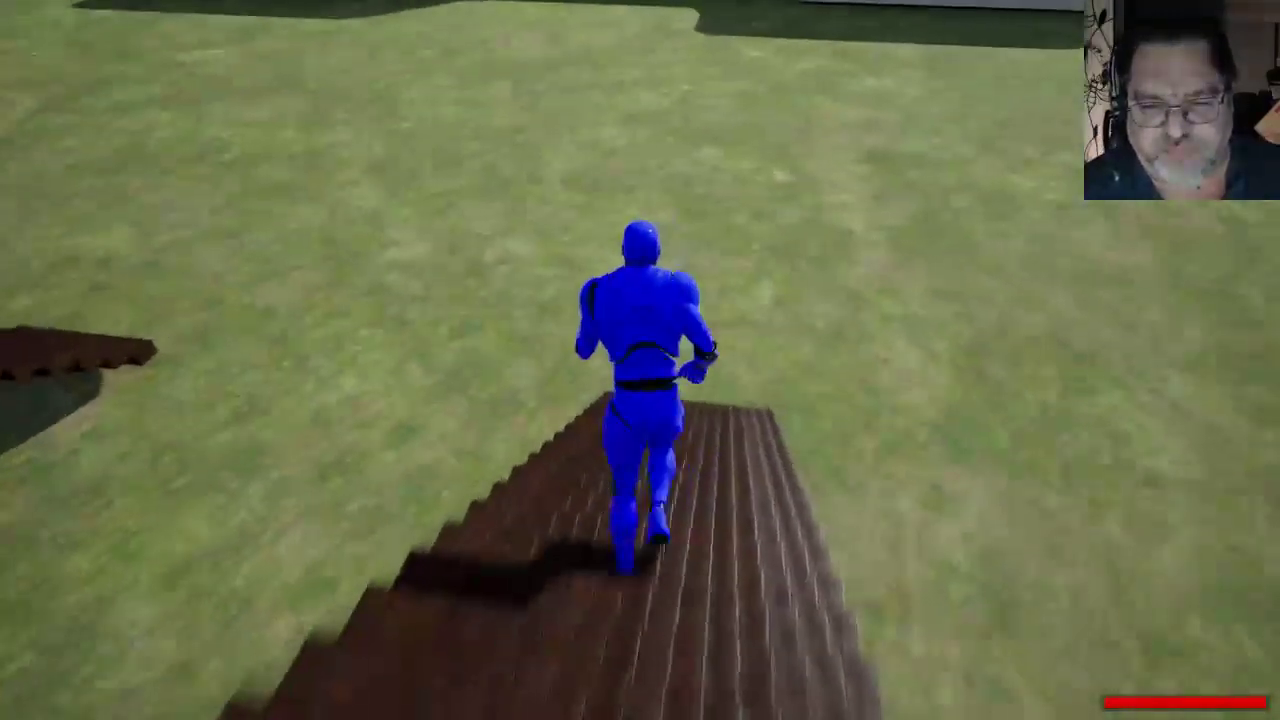
key(w)
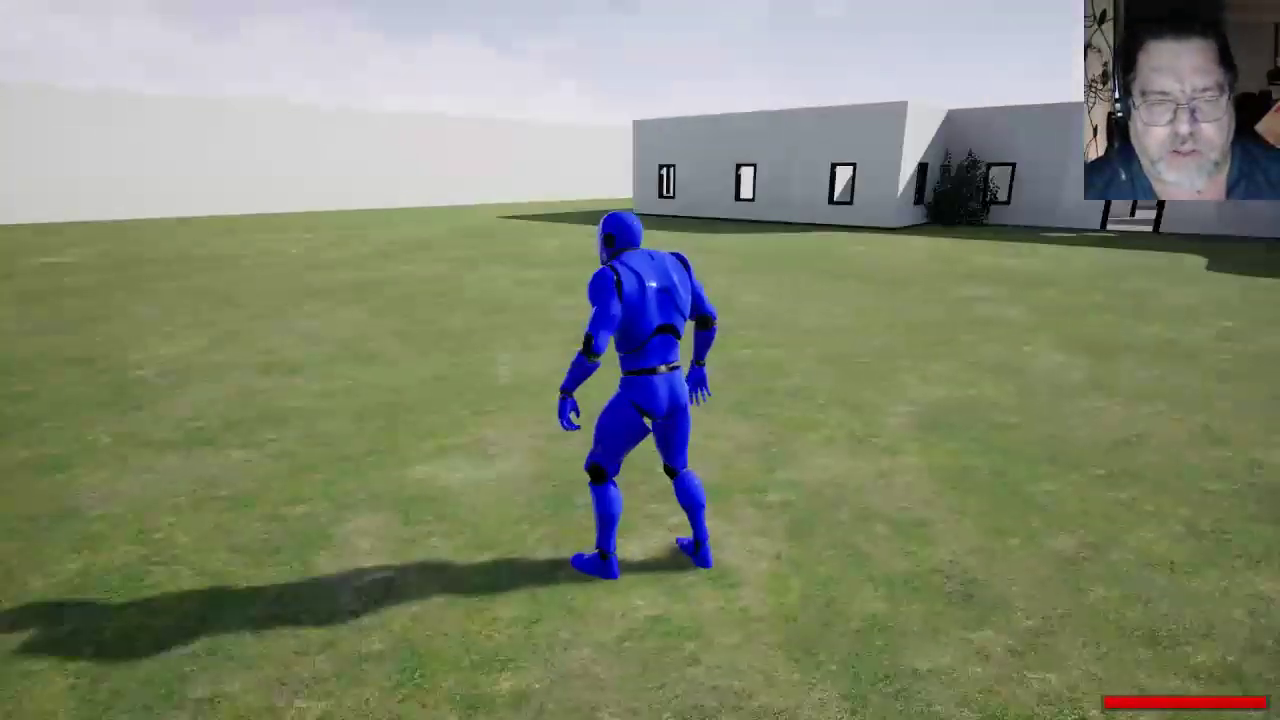
key(w)
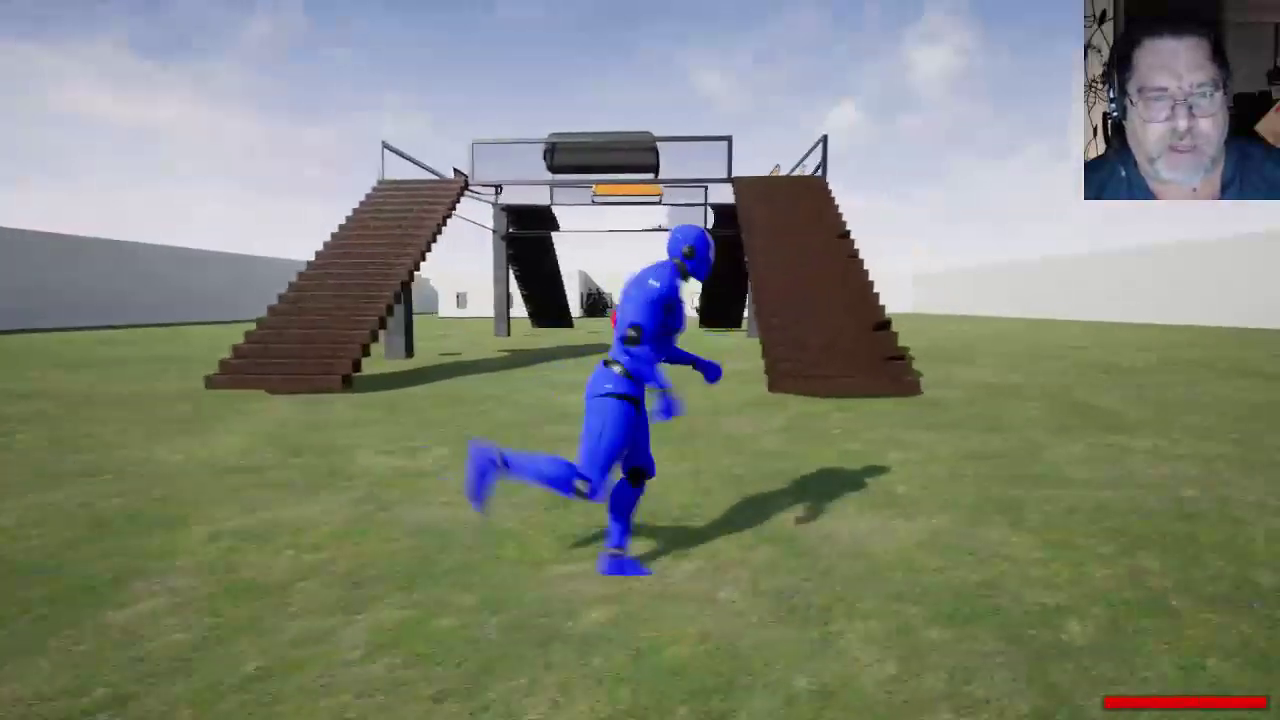
key(w)
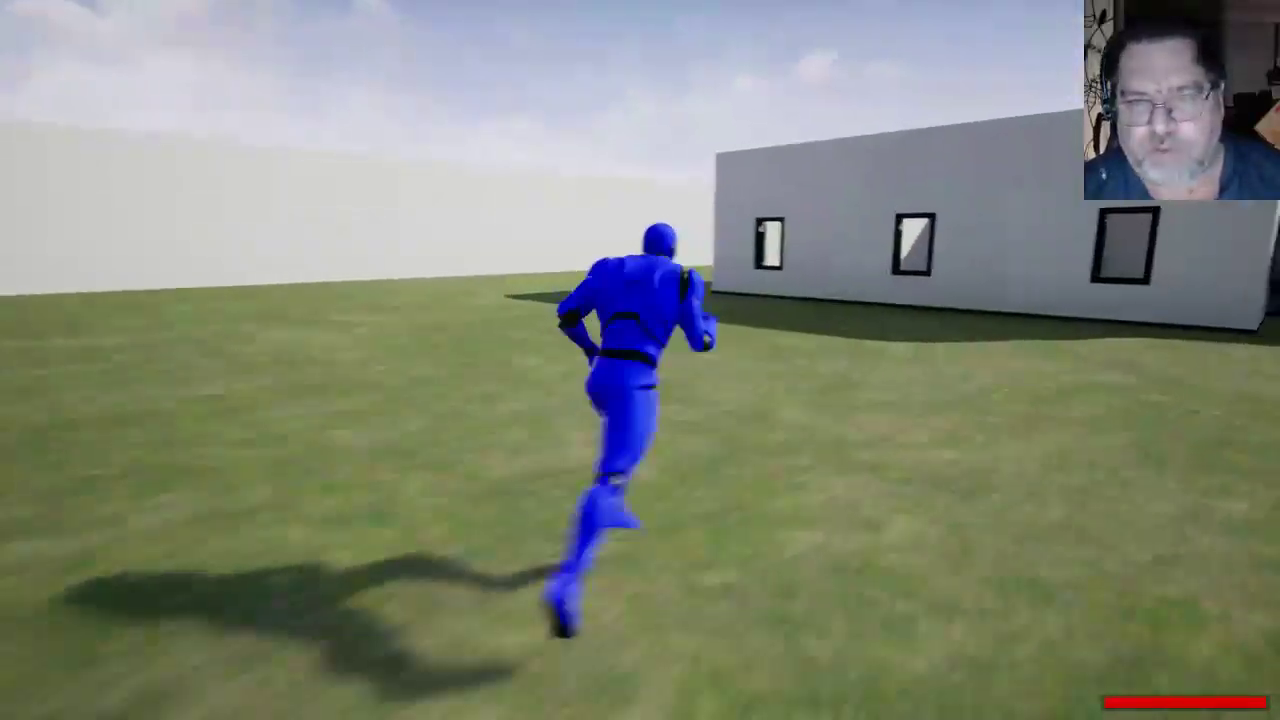
key(w)
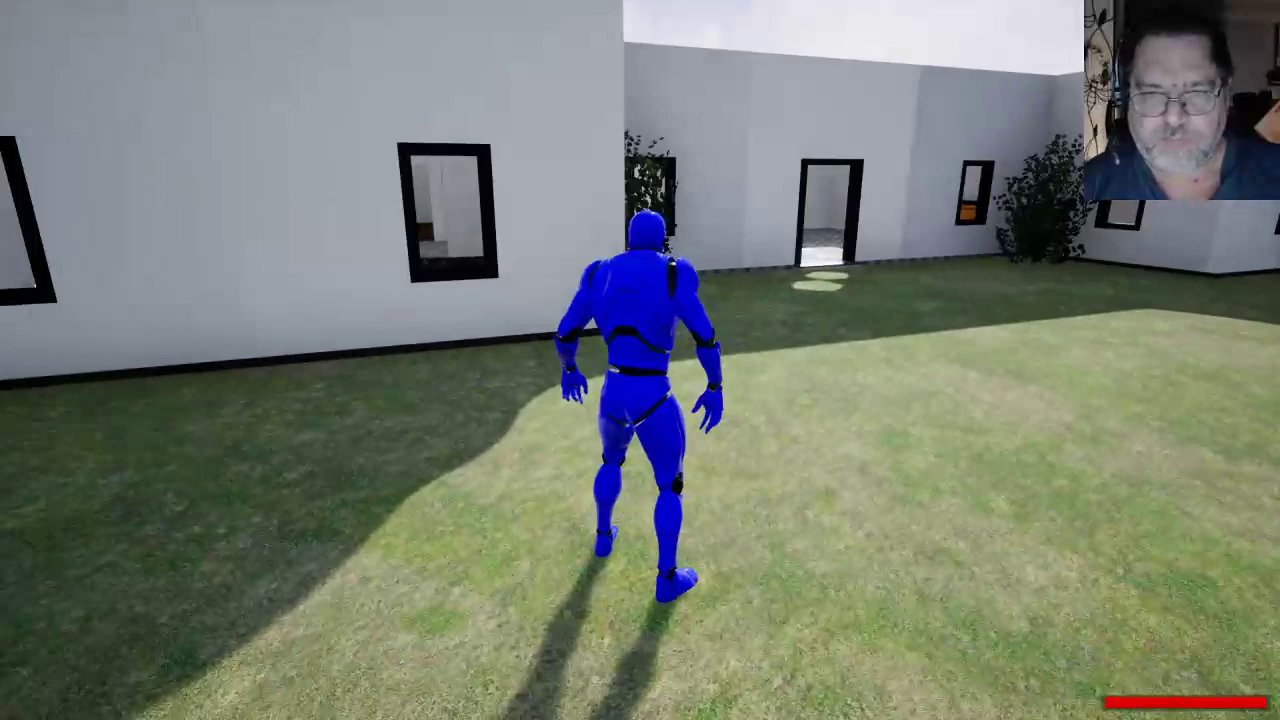
Step: Pause the game to show its pause options, resume play and turn the character toward the open field
key(Escape)
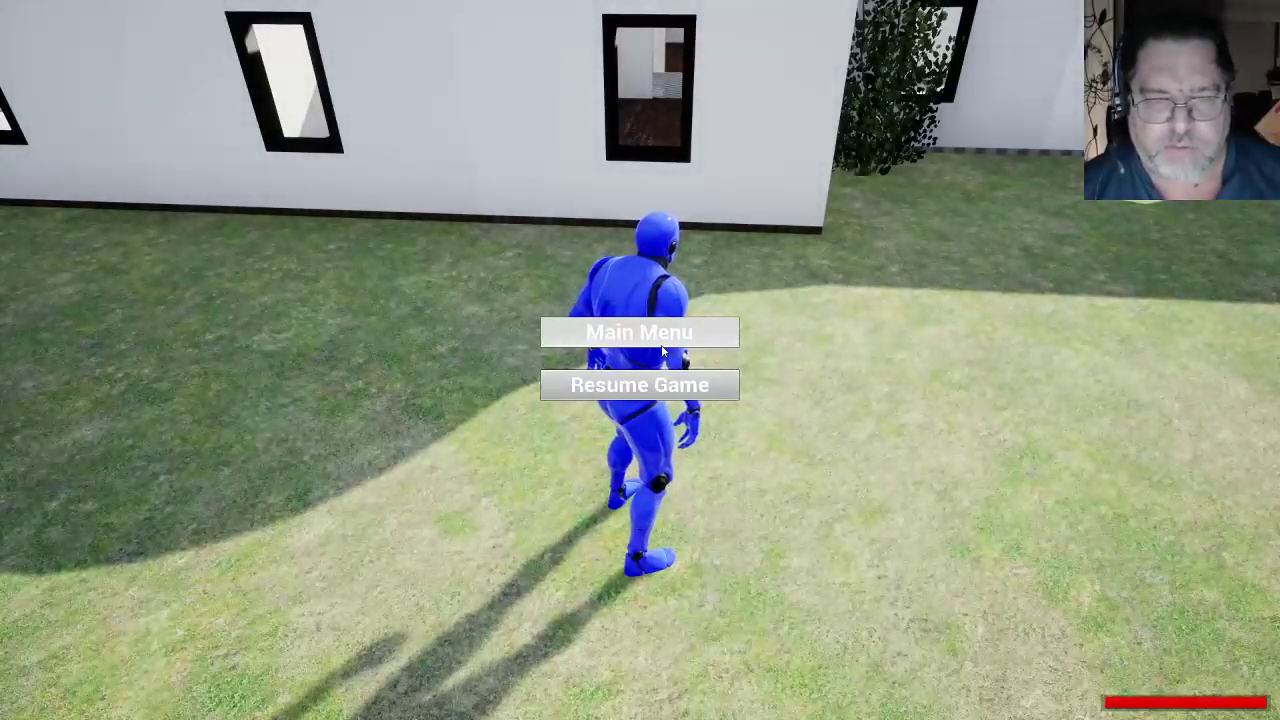
click(705, 377)
key(w)
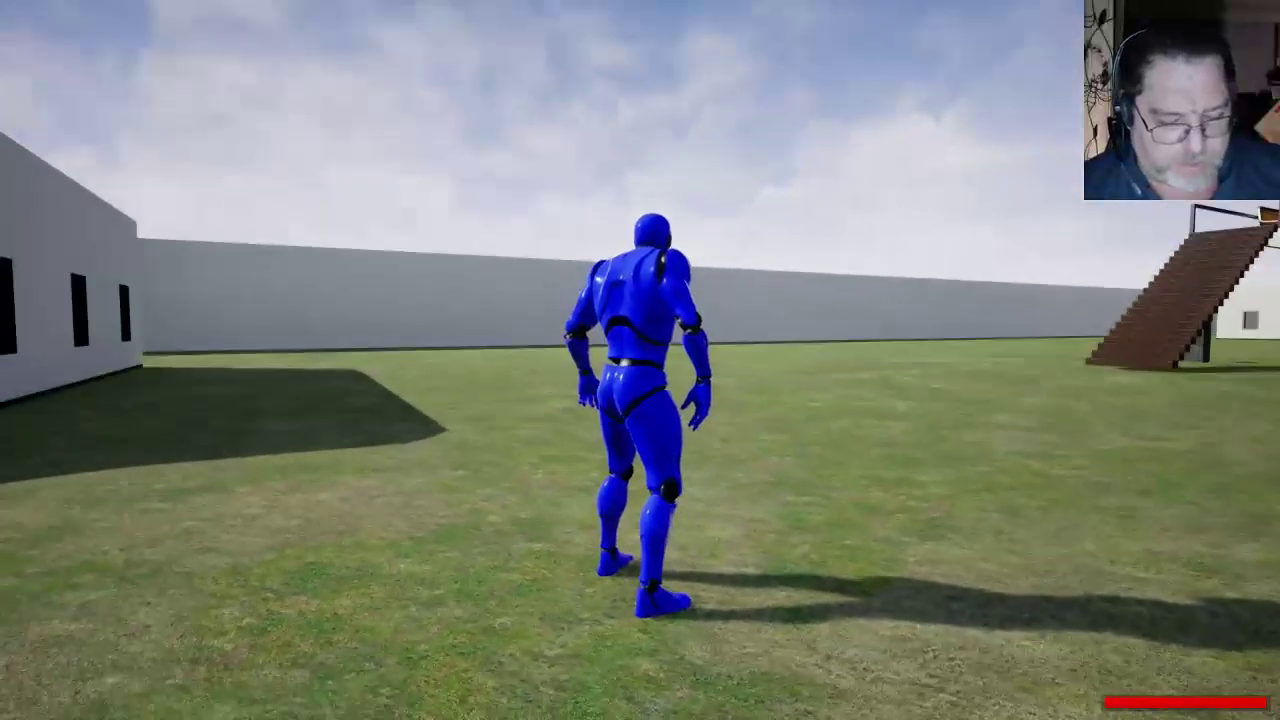
Step: Show the character animation list with Pushups and Situps and the bot window with 10 Bots, closing each one again
key(e)
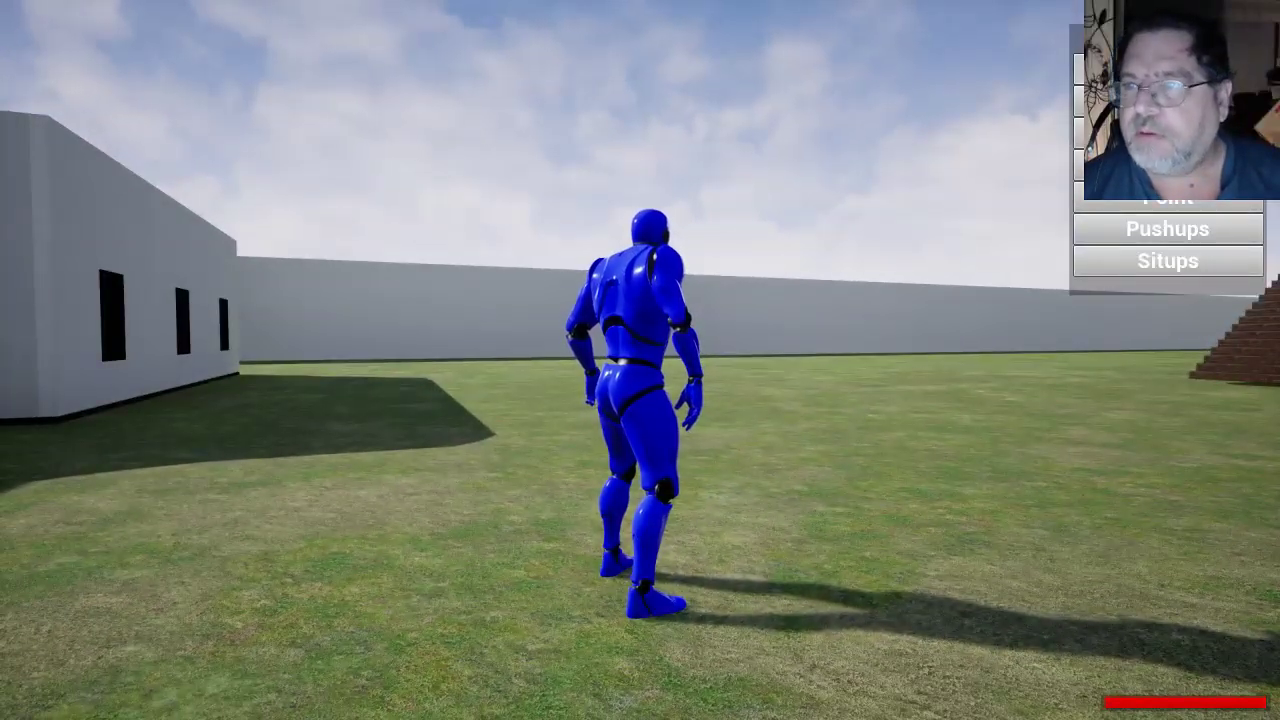
key(e)
key(b)
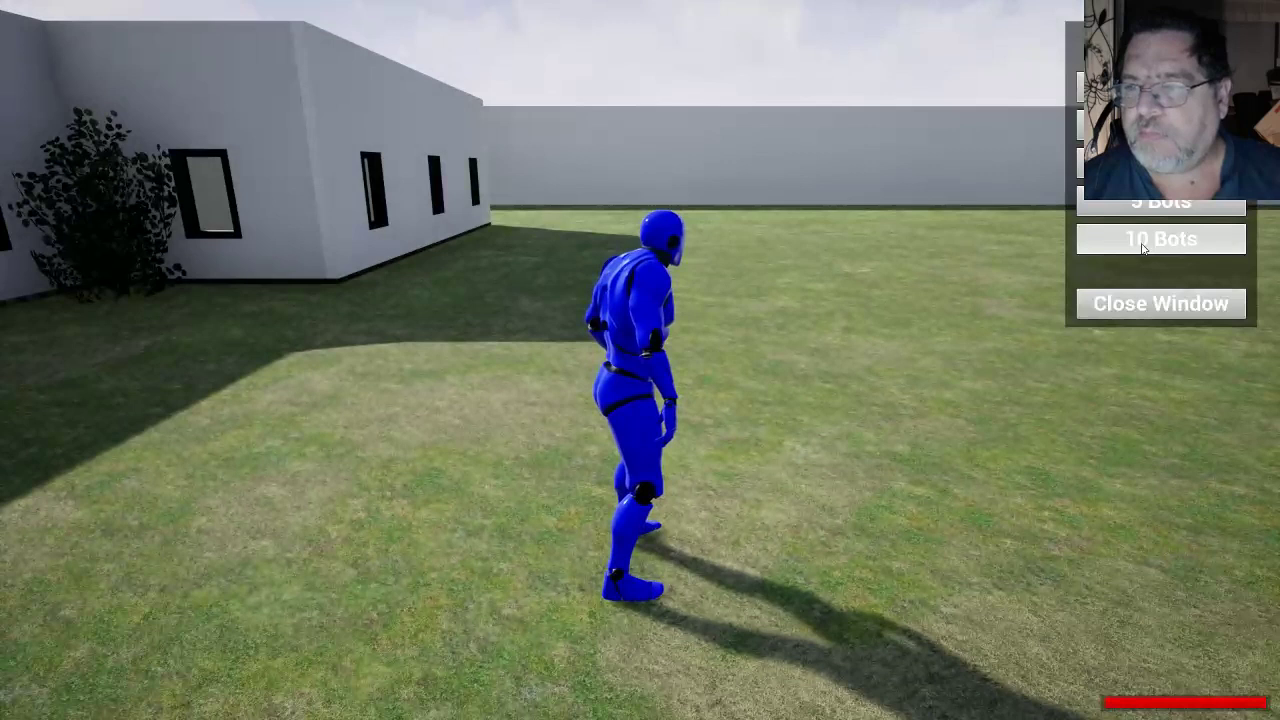
click(1149, 304)
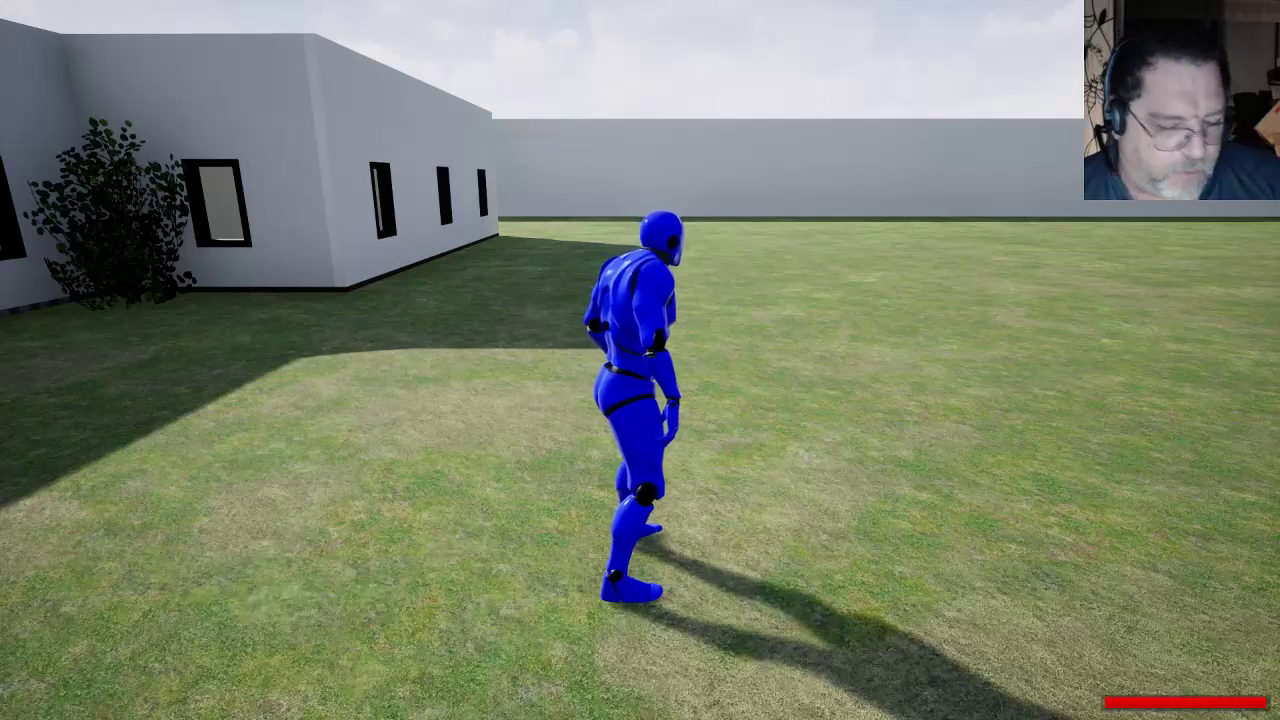
key(b)
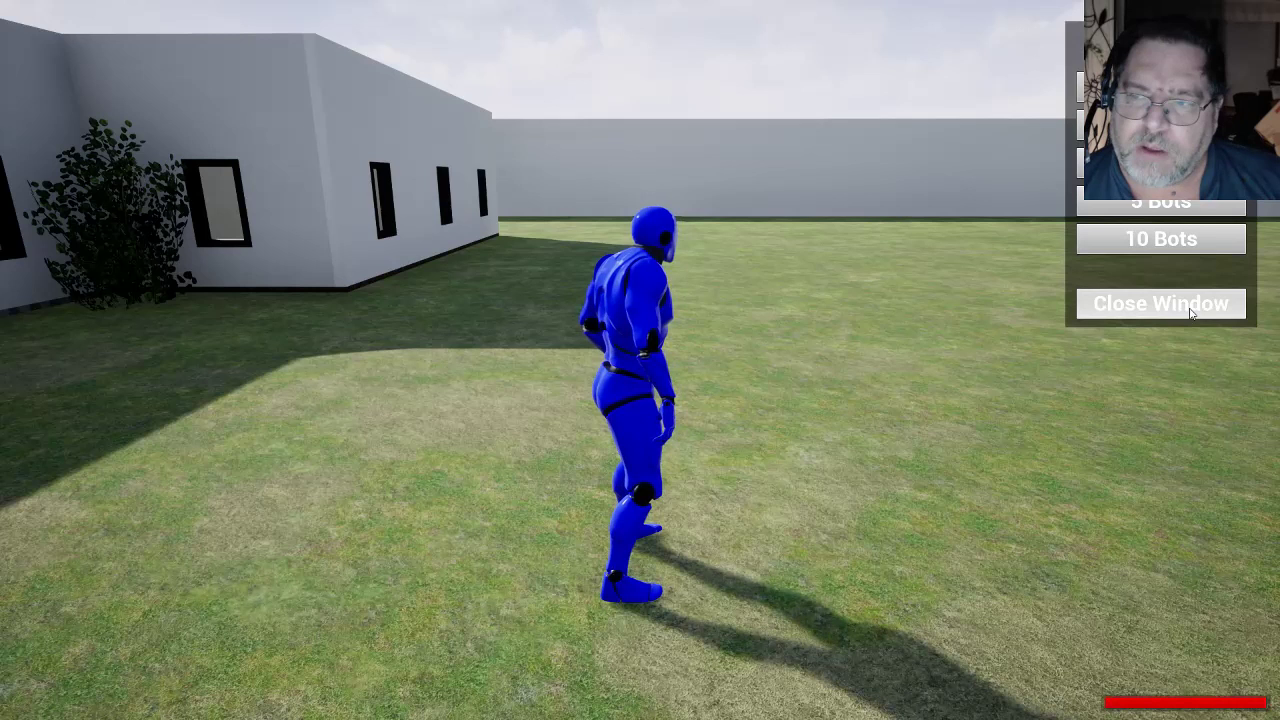
click(1114, 303)
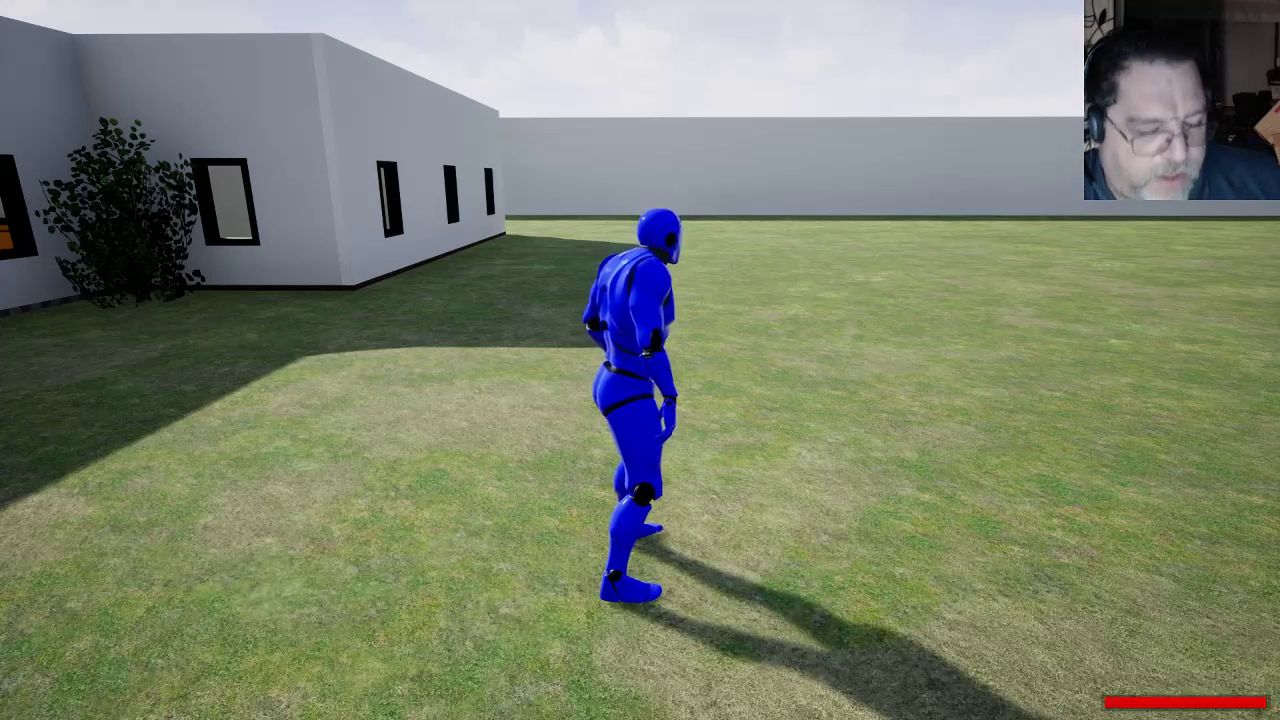
key(Tab)
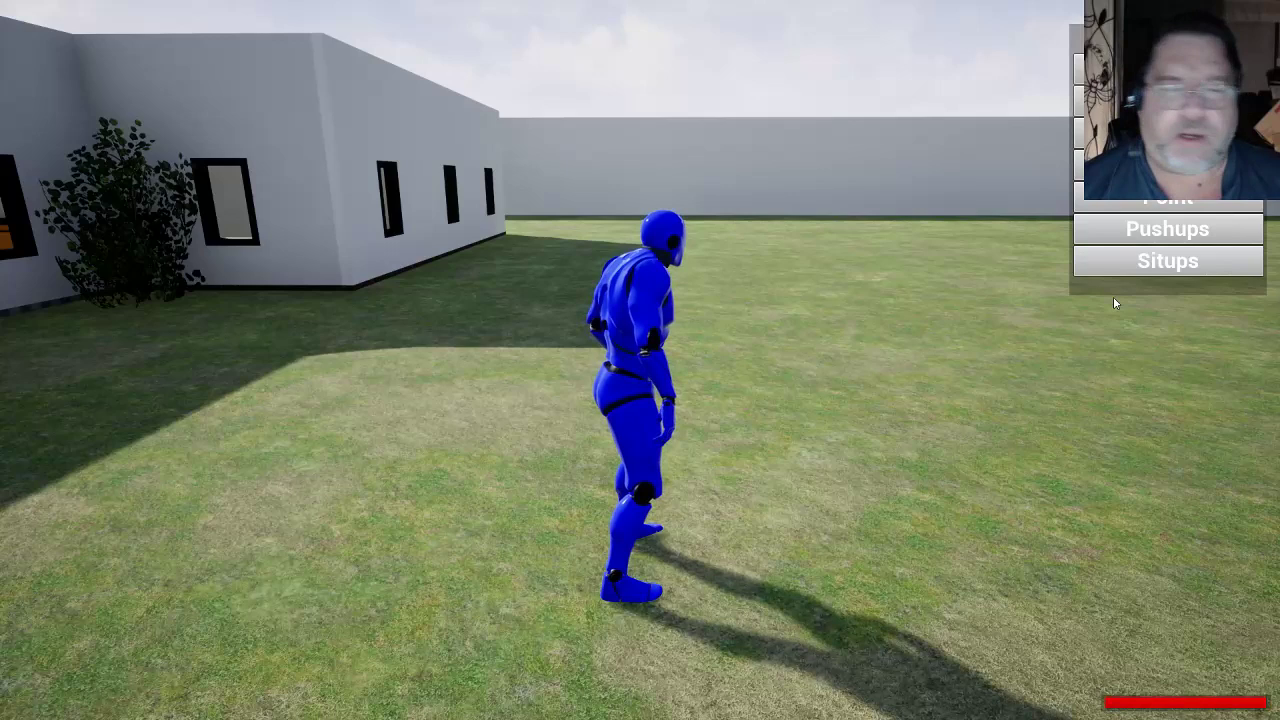
key(Tab)
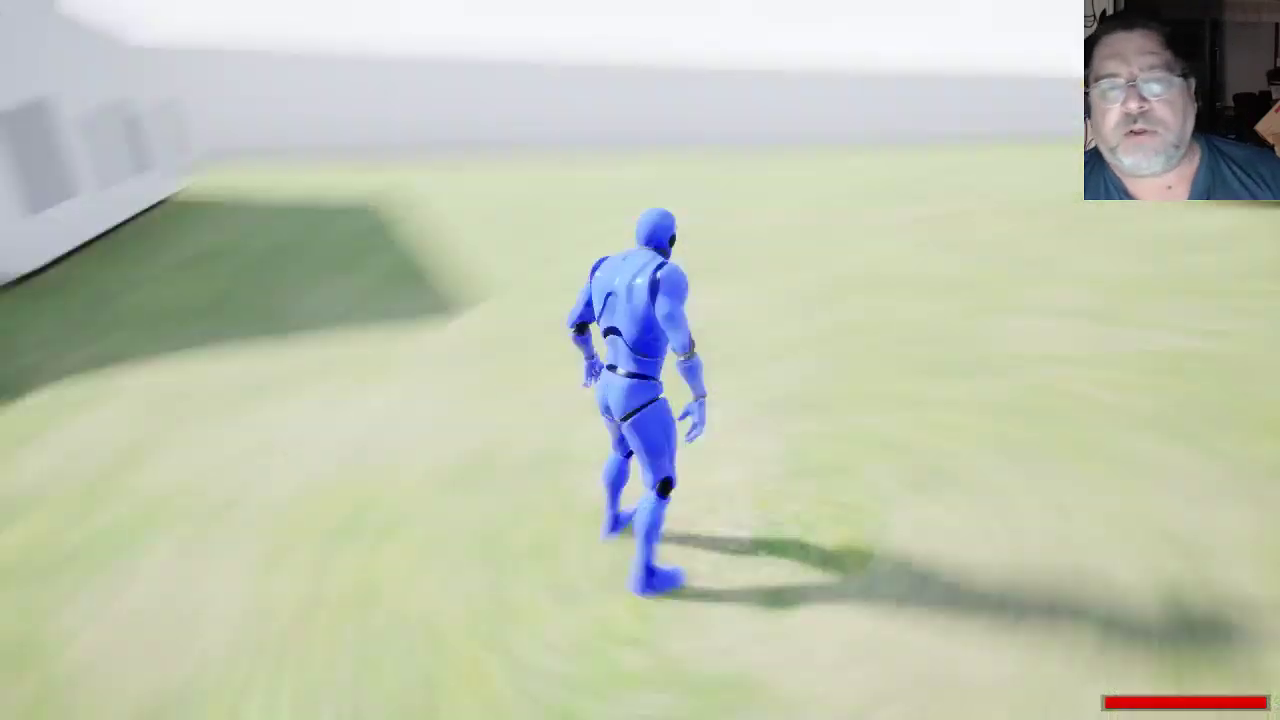
Step: Run the character over the grass to the perimeter wall and back onto the open field
key(w)
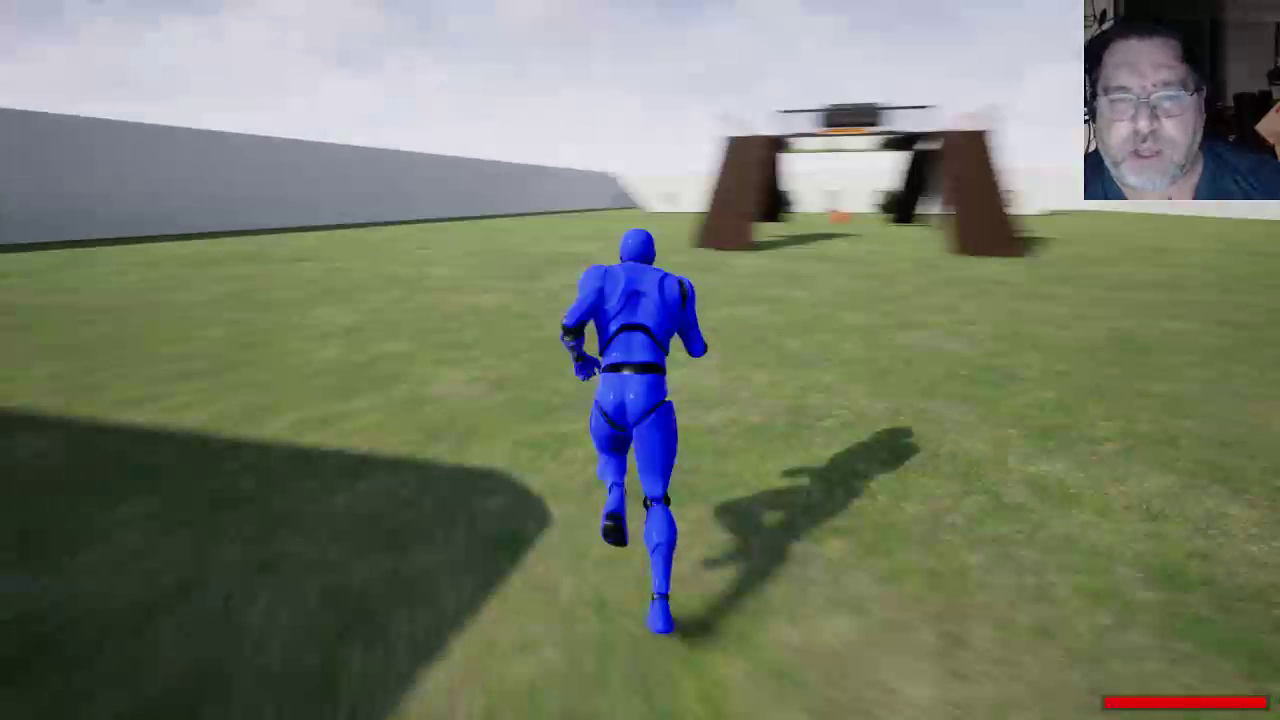
key(a)
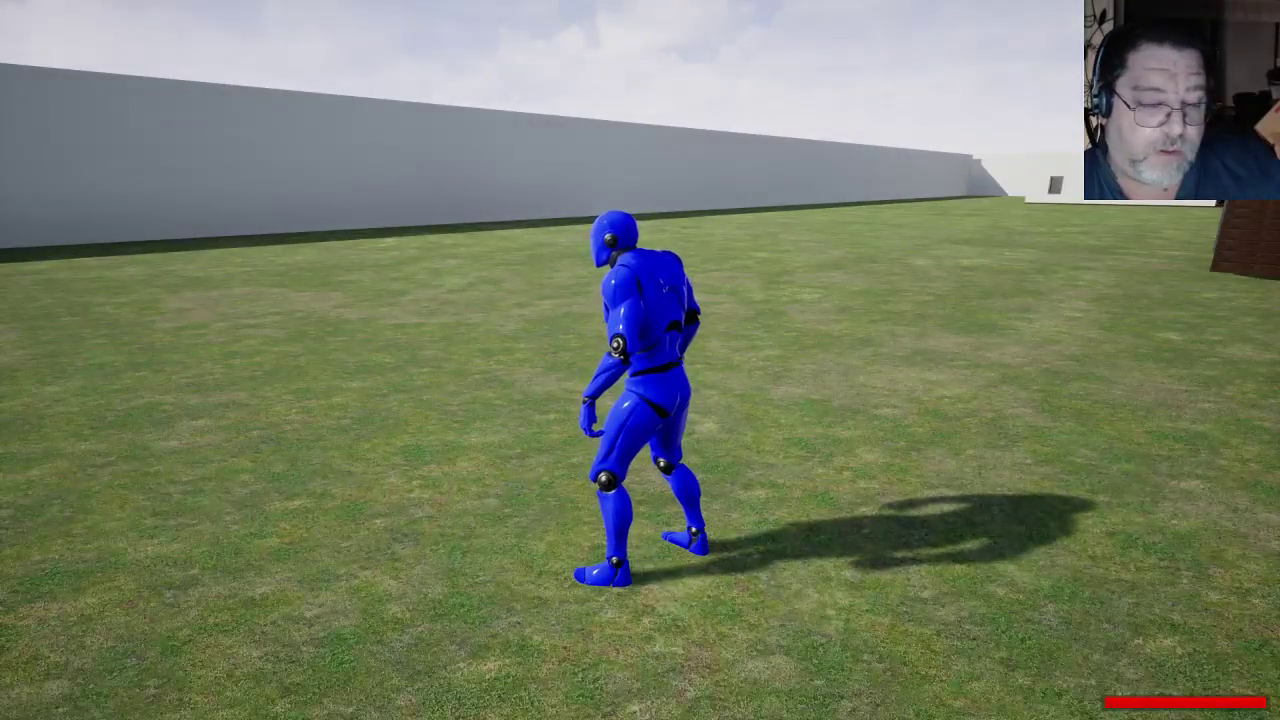
key(w)
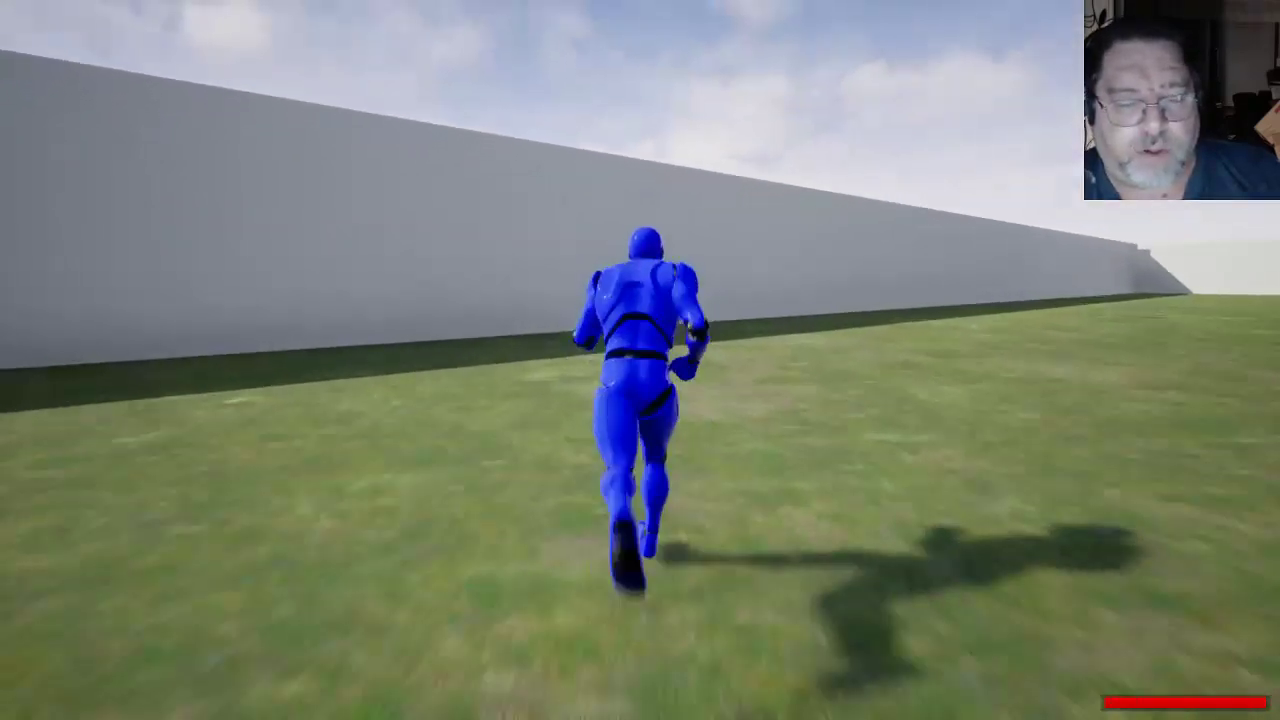
key(a)
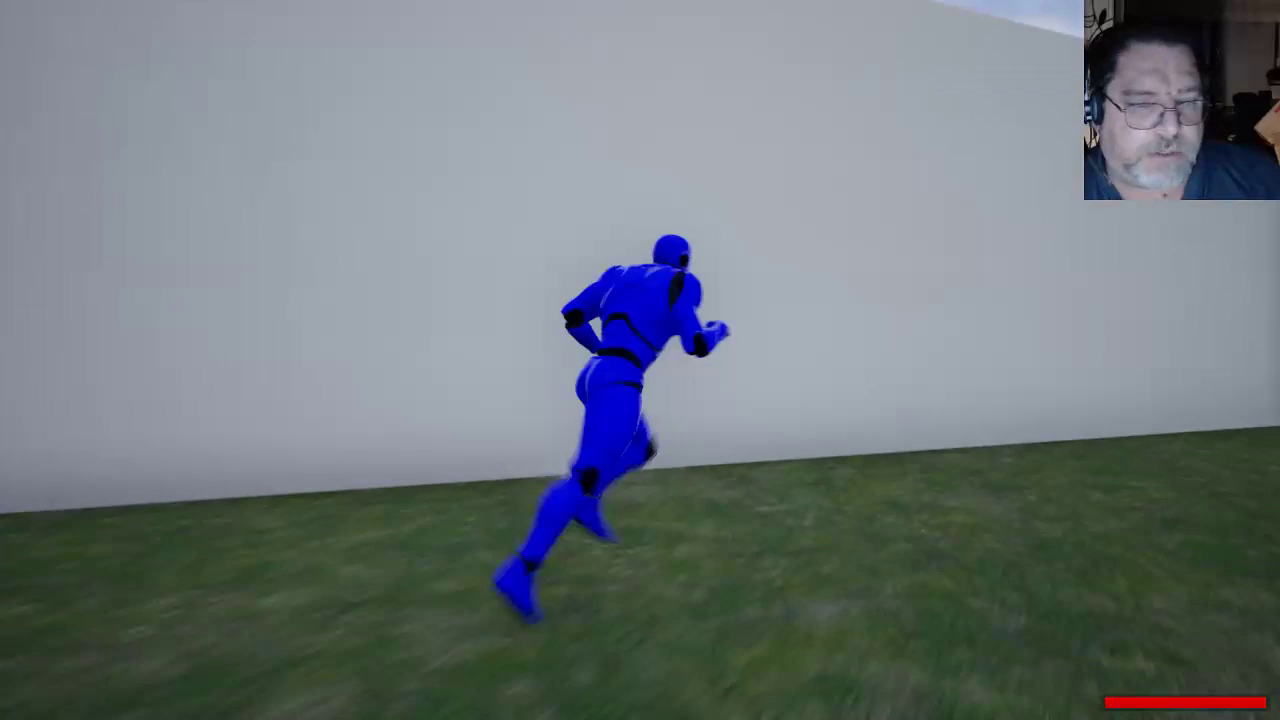
key(w)
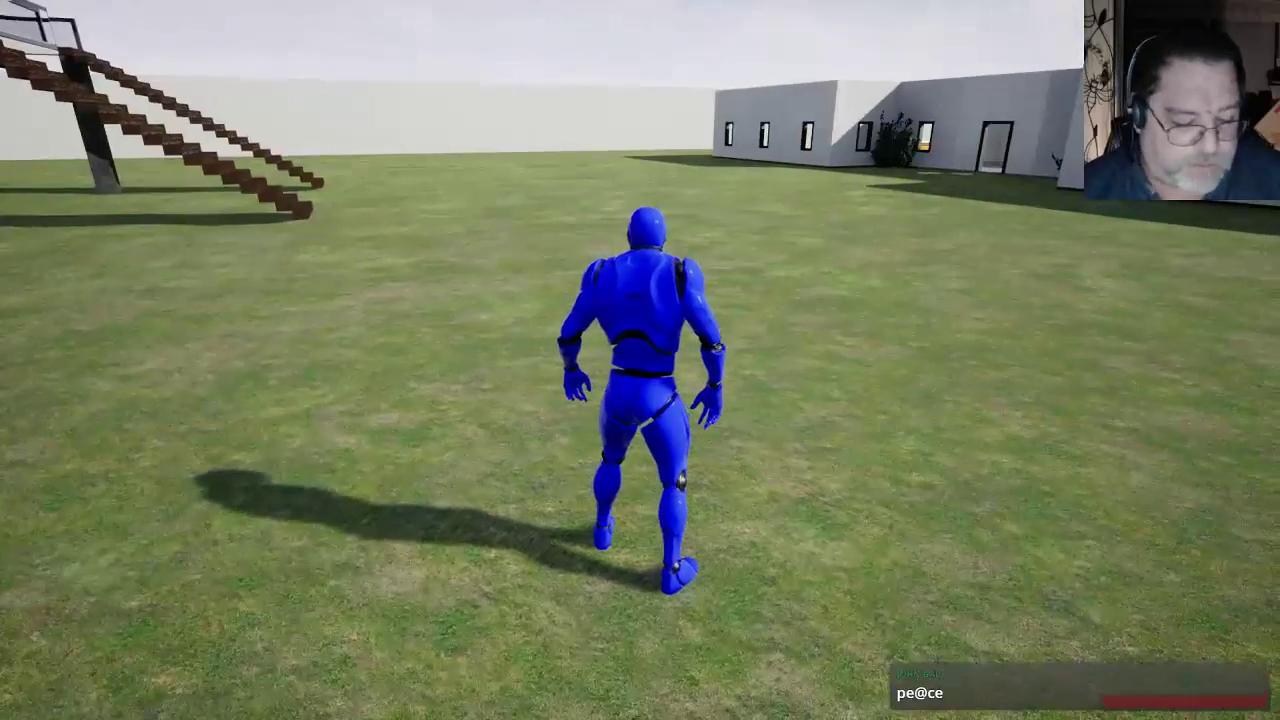
Step: Pause the single-player game and return to the main menu
key(Escape)
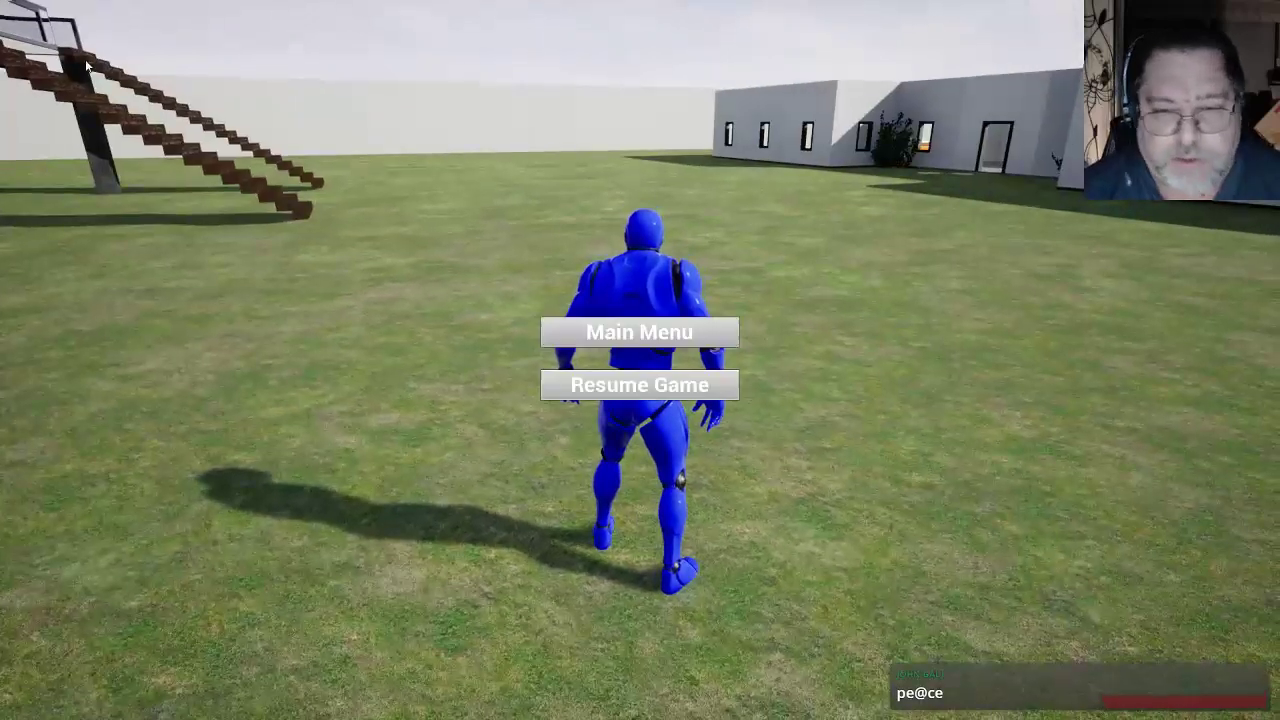
click(575, 337)
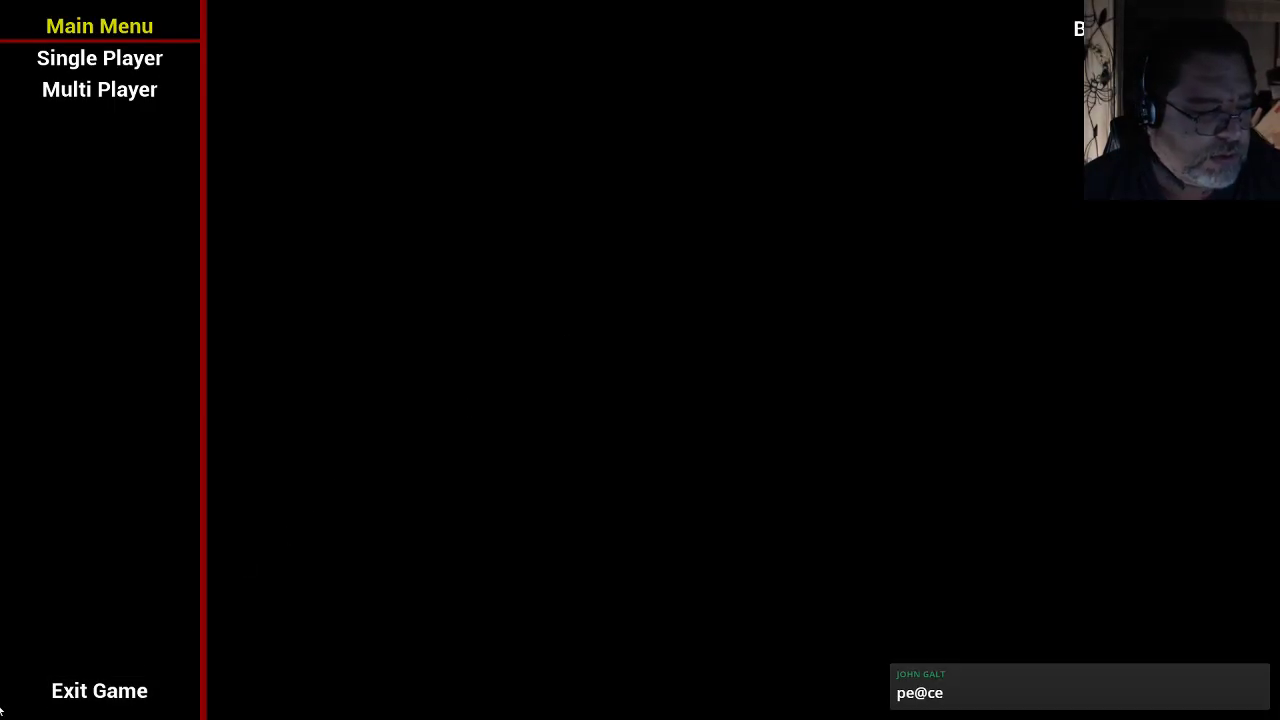